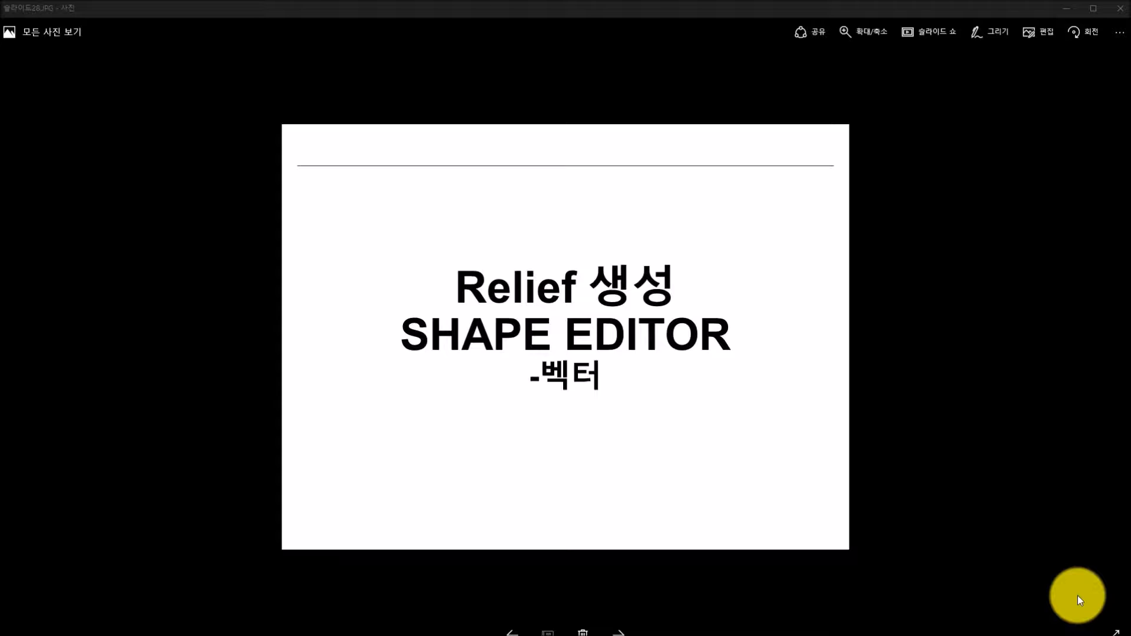
{"action": "left_click", "coordinate": [617, 630]}
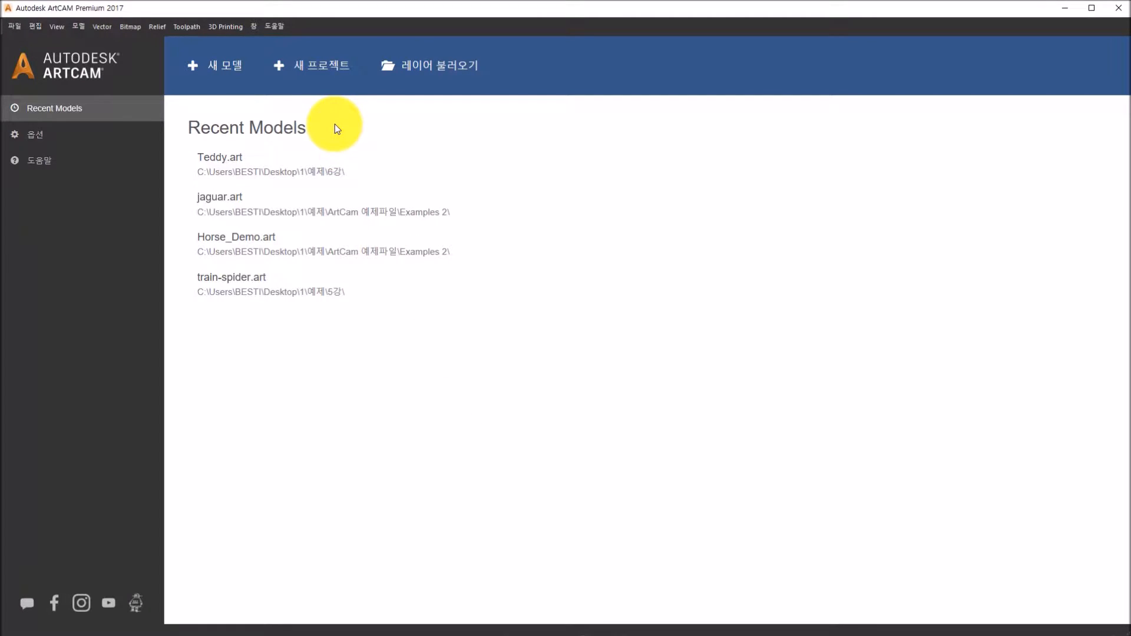
Step: Open the Teddy.art model from the 6강 folder in ArtCAM
{"action": "left_click", "coordinate": [399, 74]}
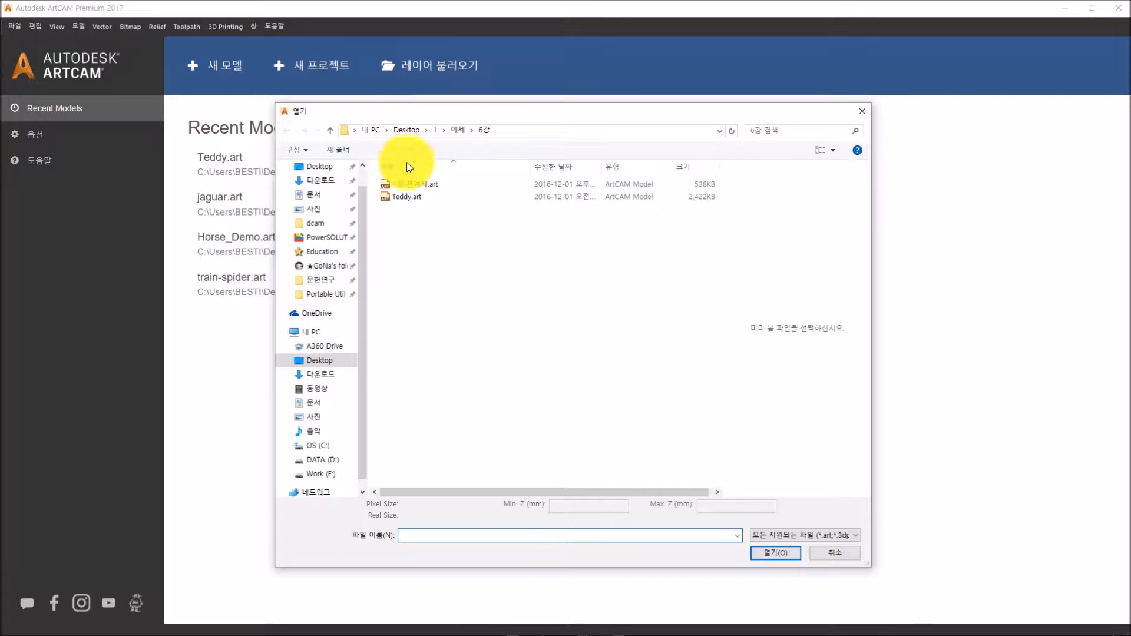
{"action": "left_click", "coordinate": [408, 195]}
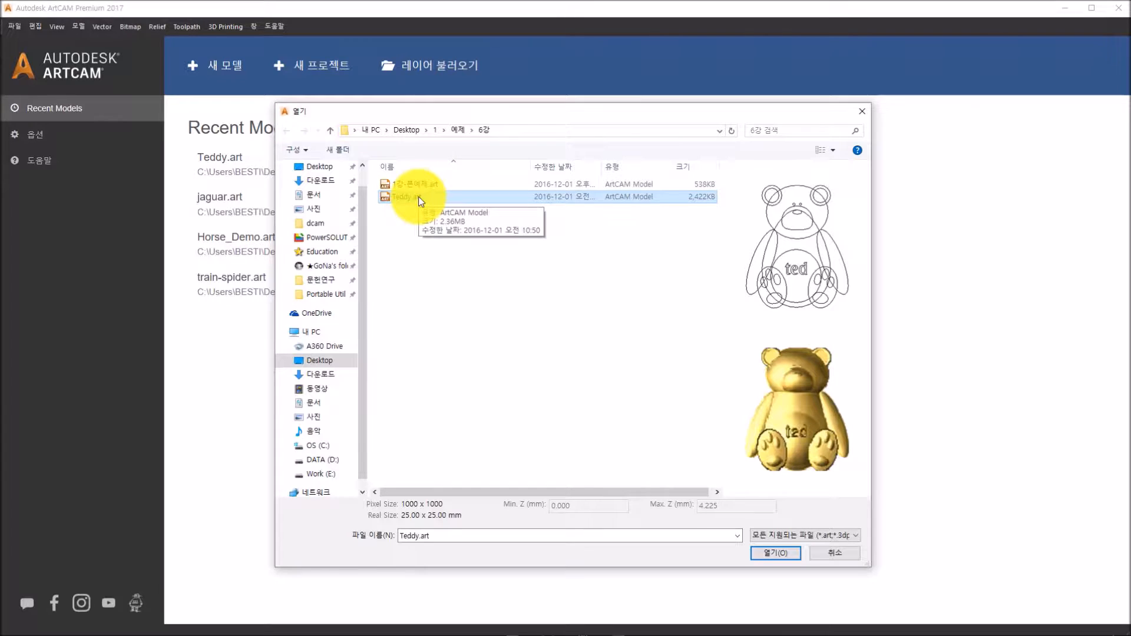
{"action": "left_click", "coordinate": [759, 557]}
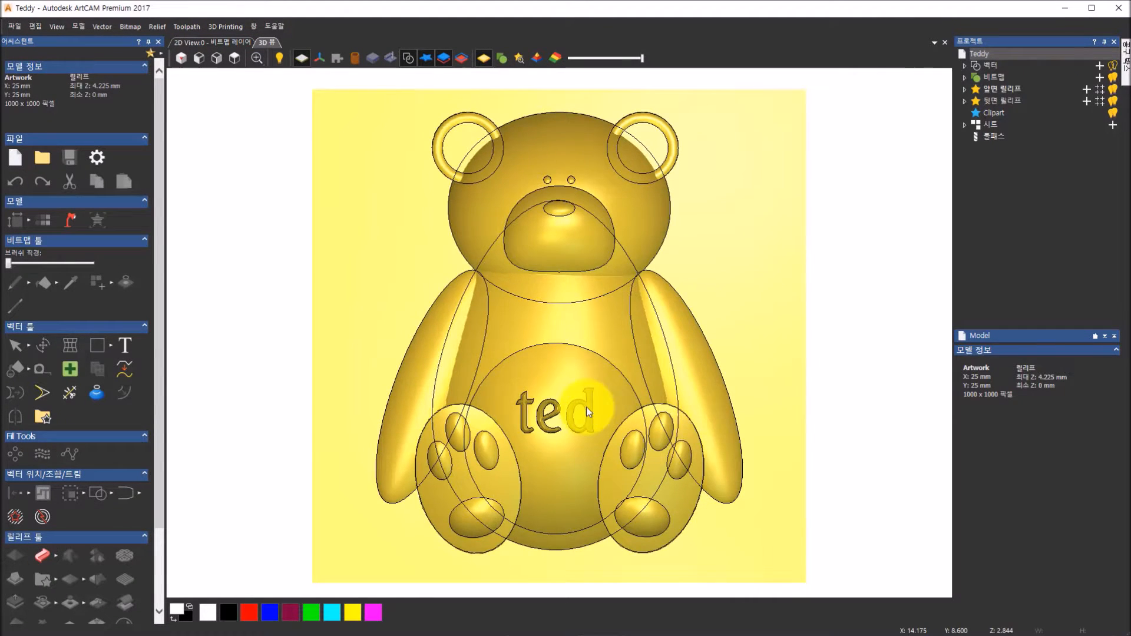
Step: Reset the bear relief to a flat plane at zero height
{"action": "left_click_drag", "start_coordinate": [586, 408], "coordinate": [674, 222]}
{"action": "left_click_drag", "start_coordinate": [530, 394], "coordinate": [471, 448]}
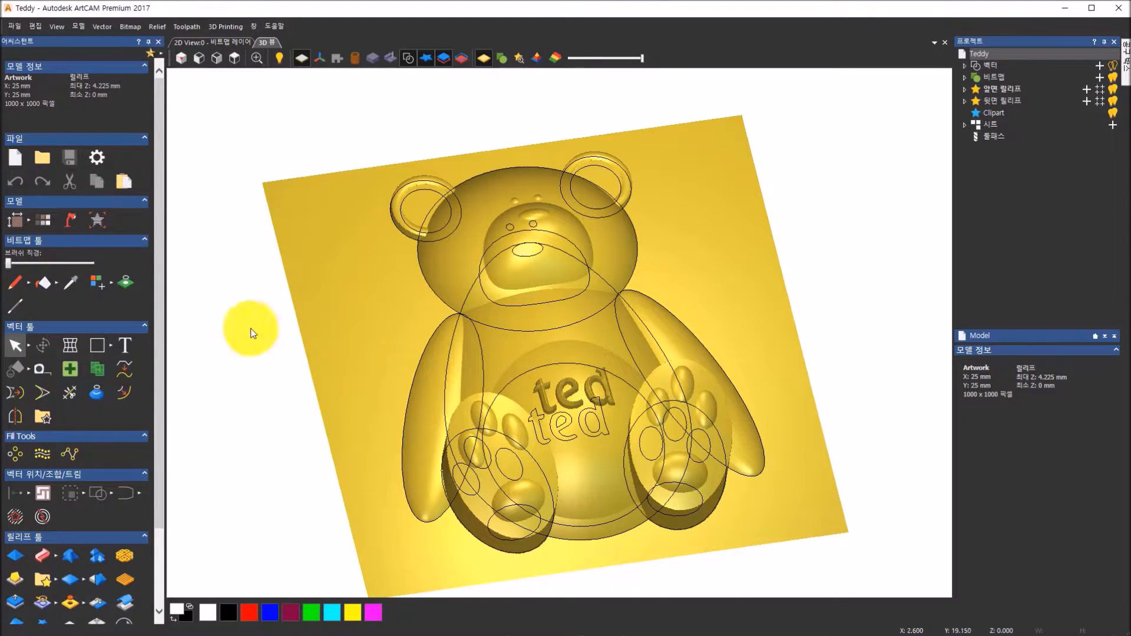
{"action": "left_click_drag", "start_coordinate": [161, 435], "coordinate": [161, 577]}
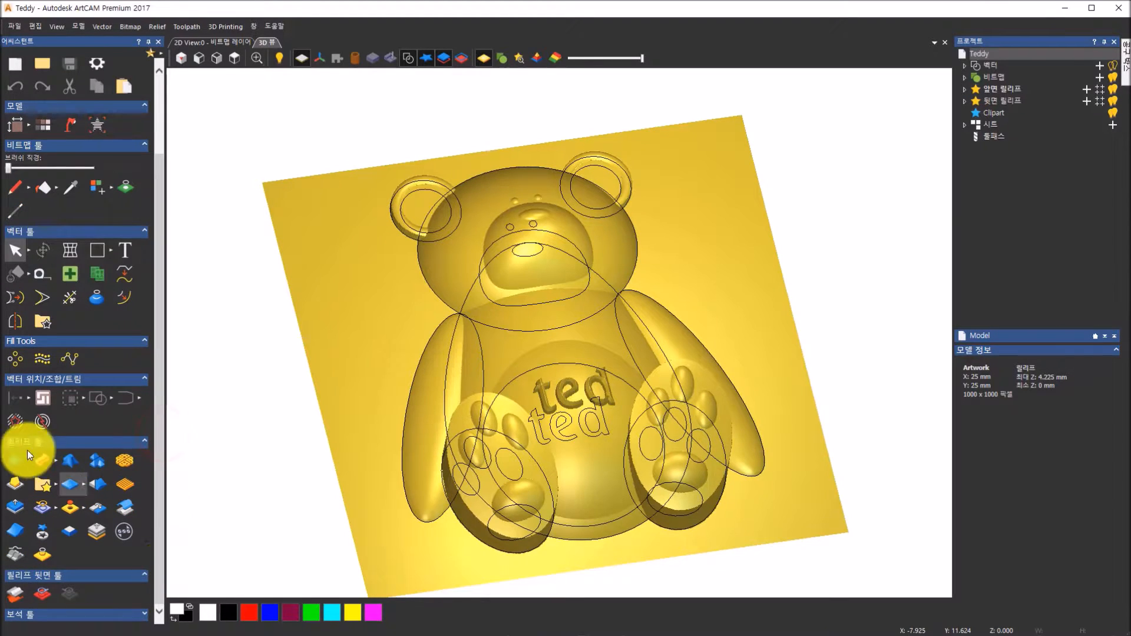
{"action": "left_click", "coordinate": [70, 486]}
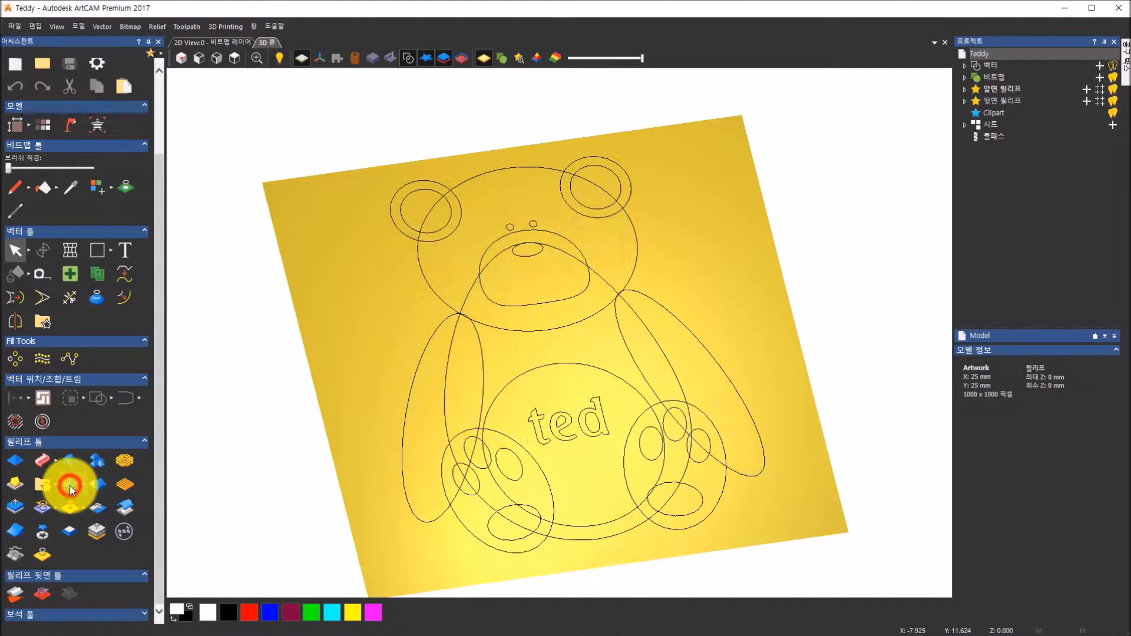
Step: Select the bear's pear-shaped body outline and start the Shape Editor on it
{"action": "left_click_drag", "start_coordinate": [324, 455], "coordinate": [335, 415]}
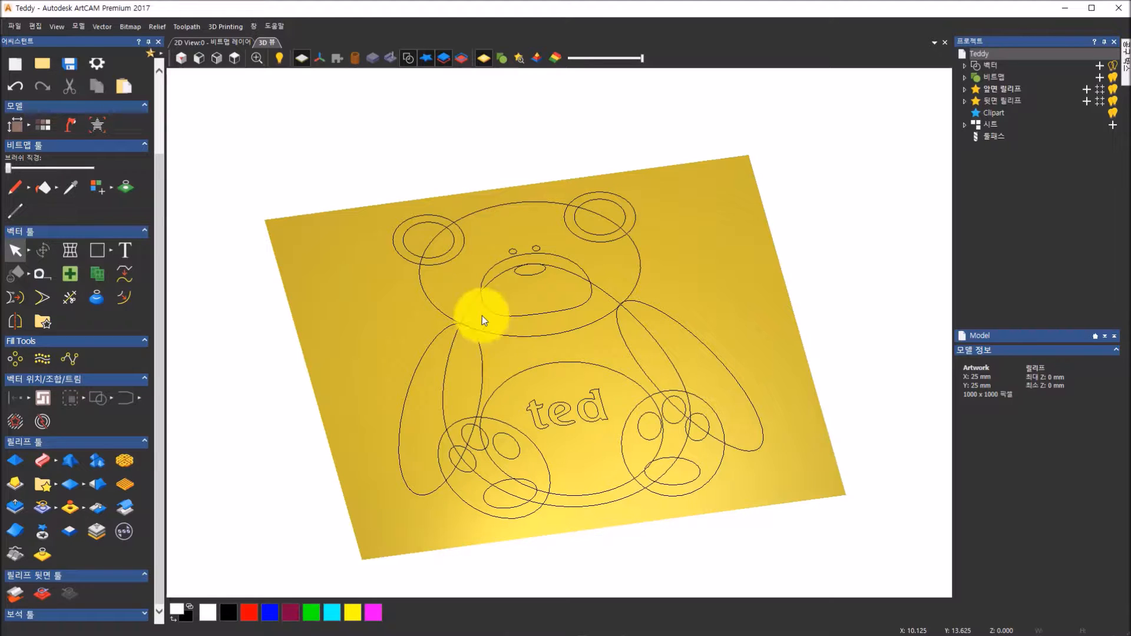
{"action": "left_click", "coordinate": [470, 306]}
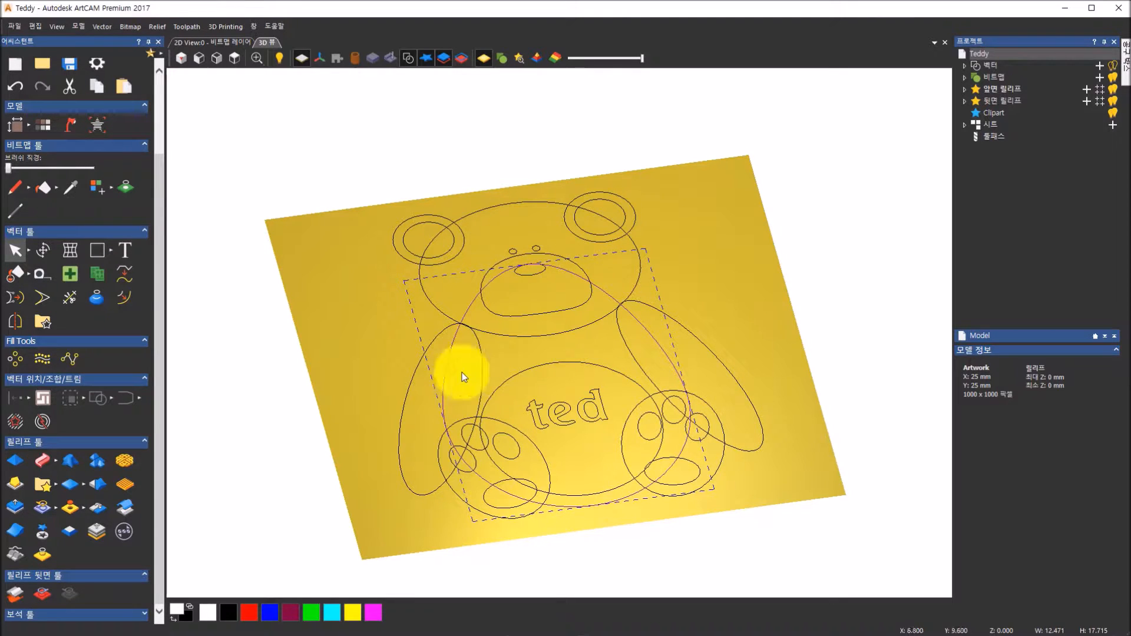
{"action": "left_click", "coordinate": [30, 456]}
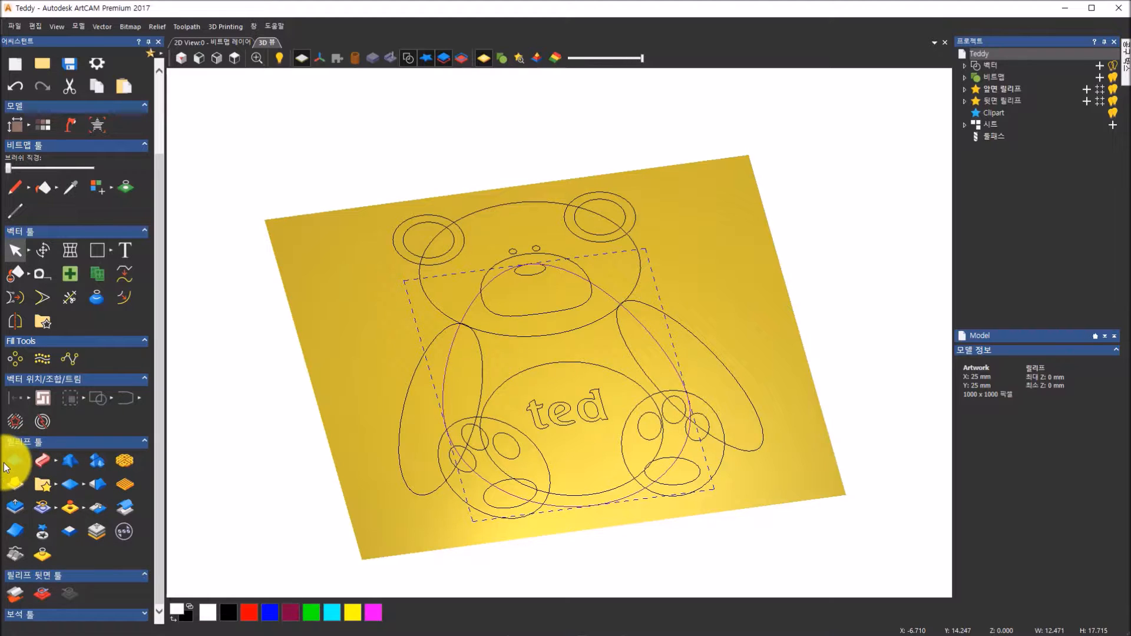
{"action": "left_click", "coordinate": [16, 458]}
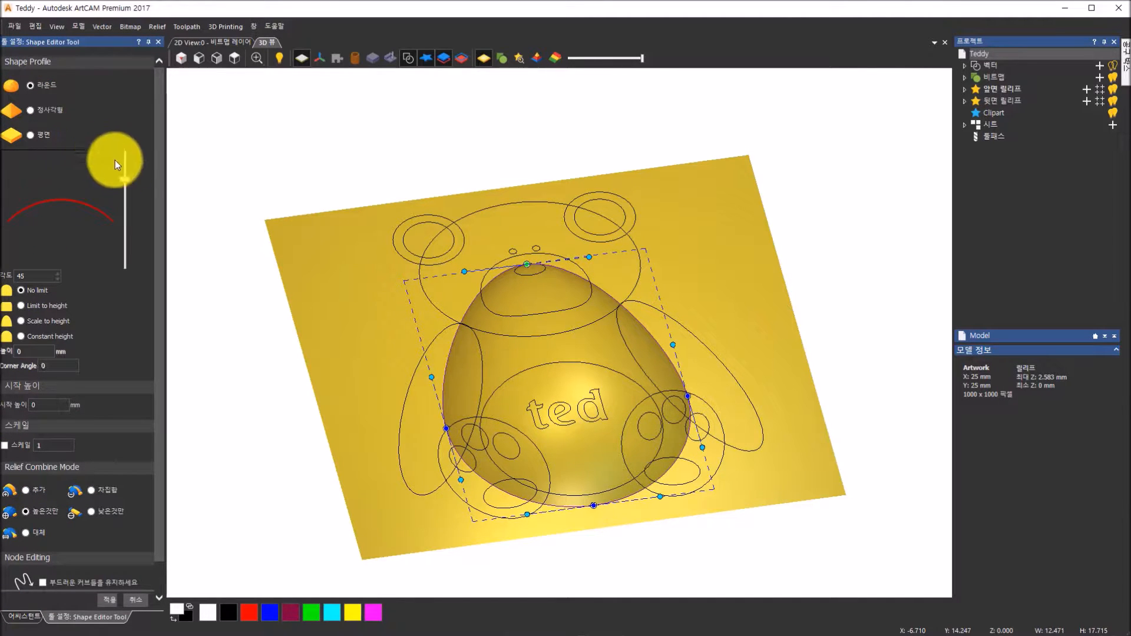
Step: Give the body a round profile at 46° and apply it with the Add (추가) combine mode
{"action": "mouse_move", "coordinate": [126, 178]}
{"action": "left_mouse_down"}
{"action": "mouse_move", "coordinate": [126, 160]}
{"action": "mouse_move", "coordinate": [125, 207]}
{"action": "mouse_move", "coordinate": [125, 180]}
{"action": "left_mouse_up"}
{"action": "left_click_drag", "start_coordinate": [462, 399], "coordinate": [607, 303]}
{"action": "left_click_drag", "start_coordinate": [131, 179], "coordinate": [126, 174]}
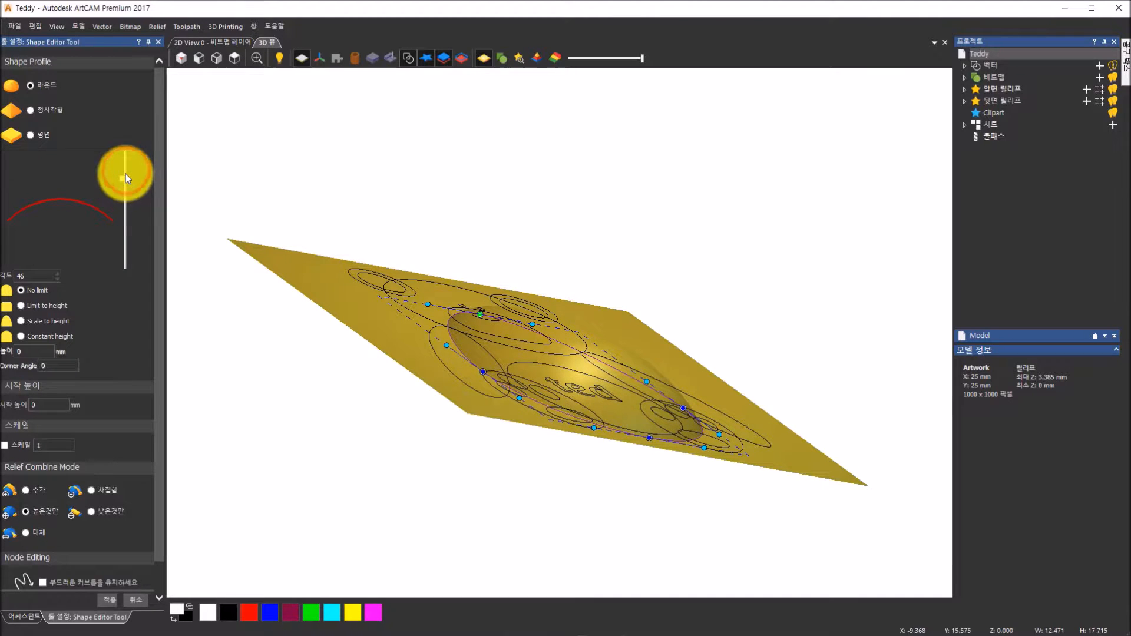
{"action": "left_click_drag", "start_coordinate": [492, 317], "coordinate": [100, 307]}
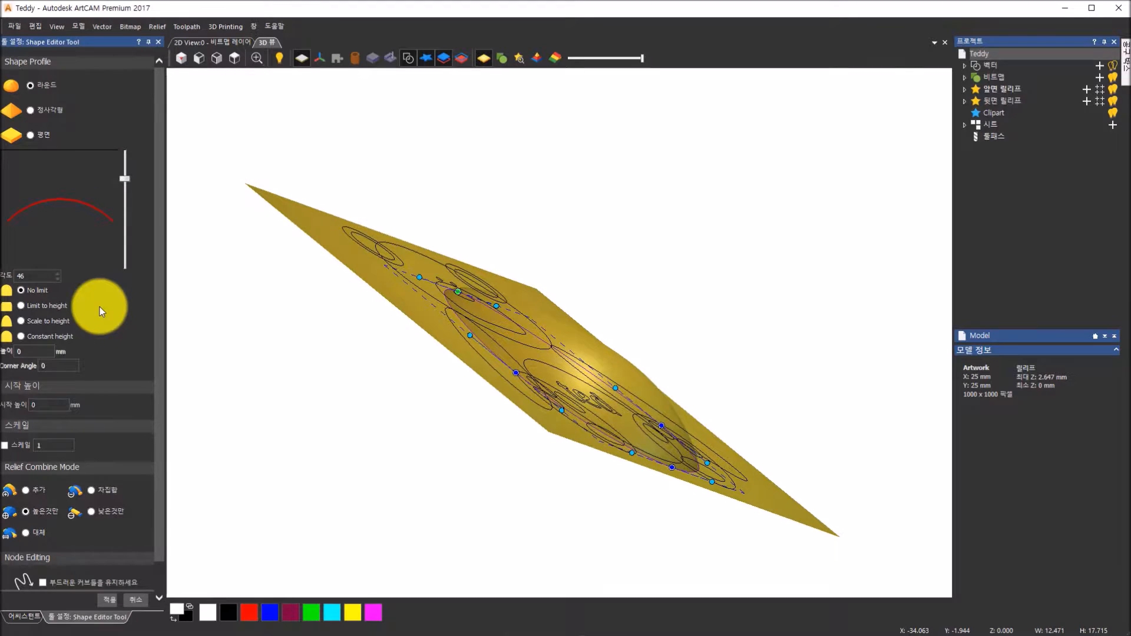
{"action": "left_click", "coordinate": [22, 491]}
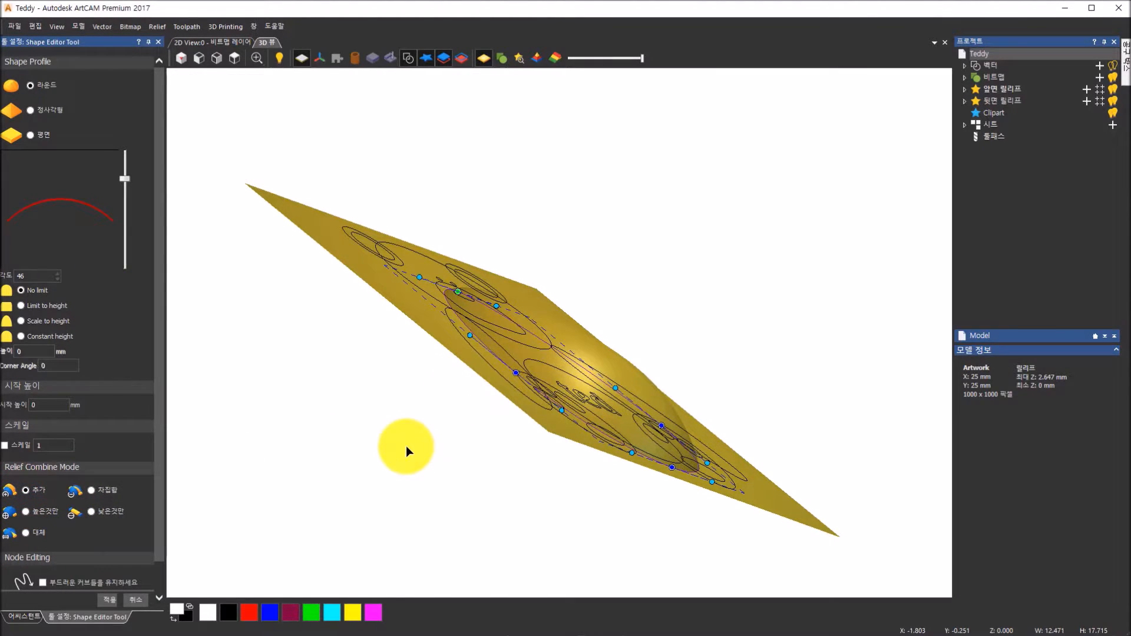
{"action": "left_click", "coordinate": [109, 599]}
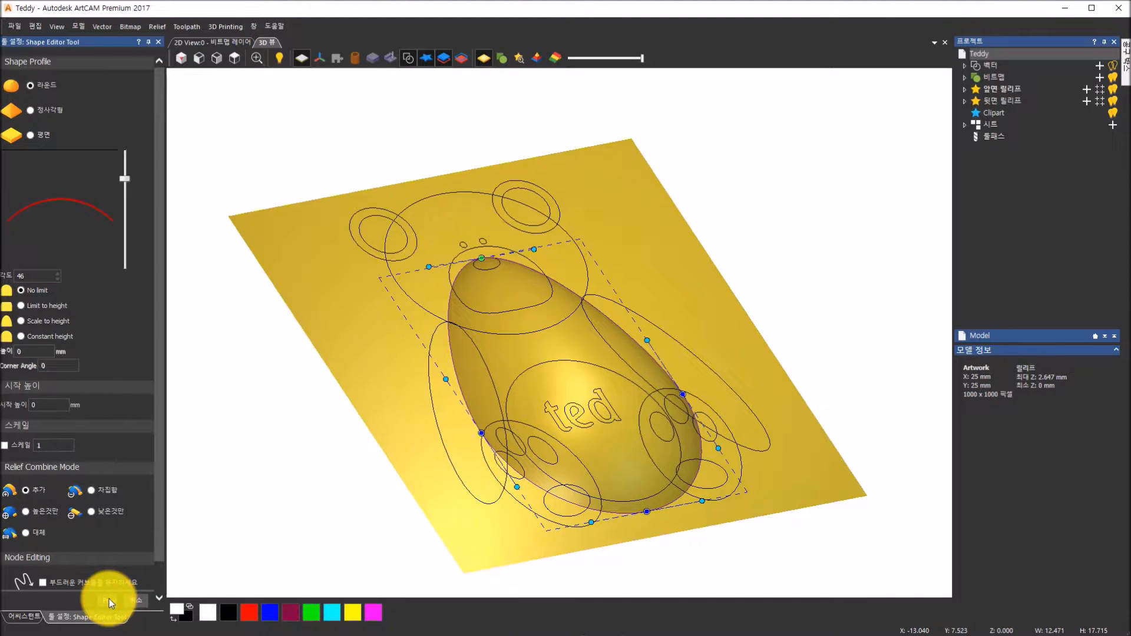
Step: Select the outer and inner outlines of both ears together so the shape covers only the ring between them
{"action": "mouse_move", "coordinate": [464, 434]}
{"action": "middle_mouse_down"}
{"action": "mouse_move", "coordinate": [462, 397]}
{"action": "mouse_move", "coordinate": [451, 418]}
{"action": "middle_mouse_up"}
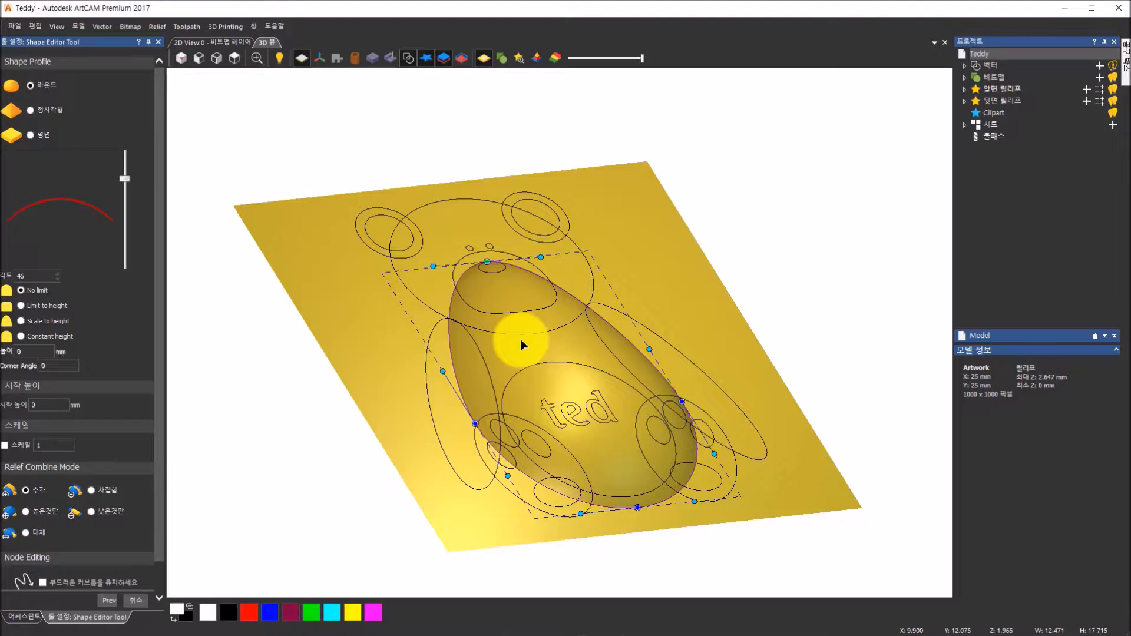
{"action": "left_click", "coordinate": [387, 208]}
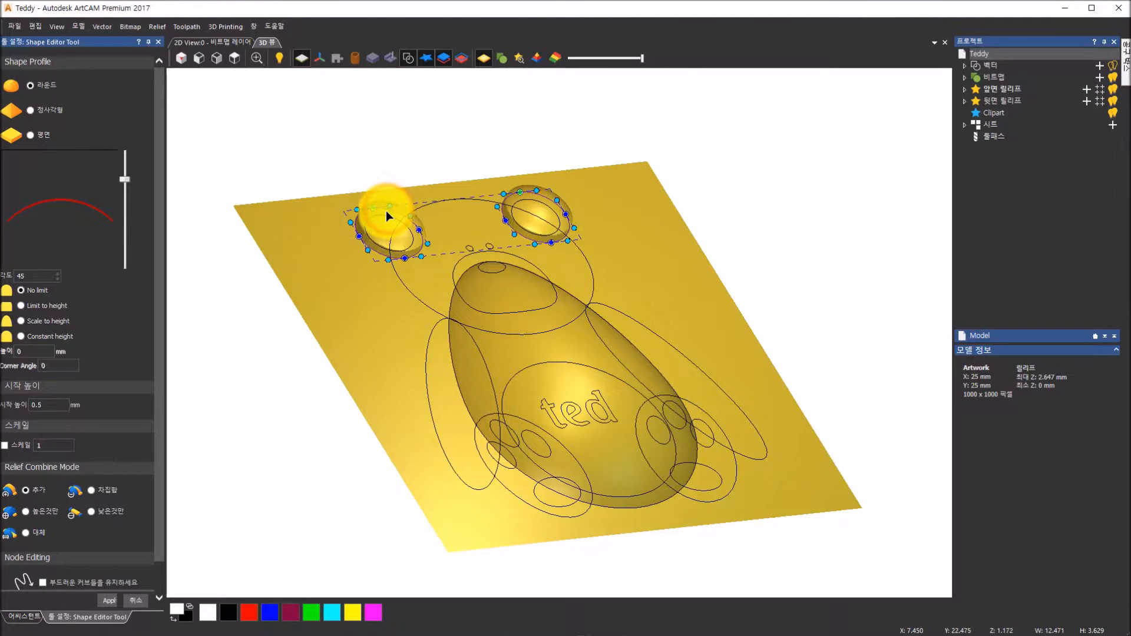
{"action": "left_click", "coordinate": [378, 216], "text": "shift"}
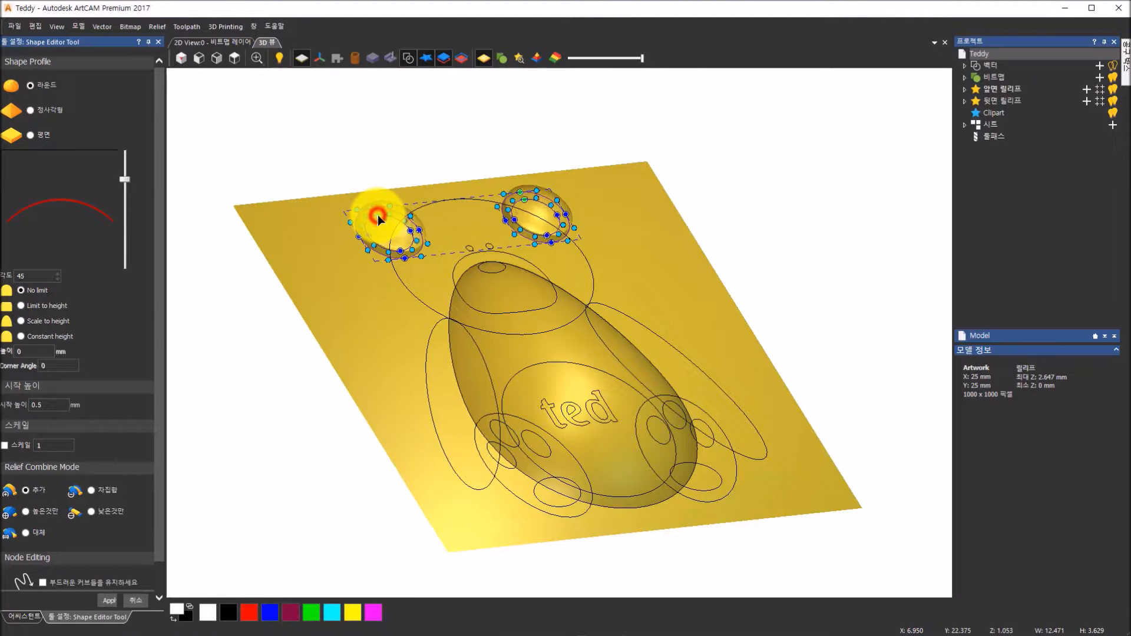
{"action": "left_click_drag", "start_coordinate": [535, 212], "coordinate": [450, 155]}
{"action": "scroll", "coordinate": [429, 224], "scroll_direction": "up", "scroll_amount": 4}
{"action": "left_click", "coordinate": [428, 228]}
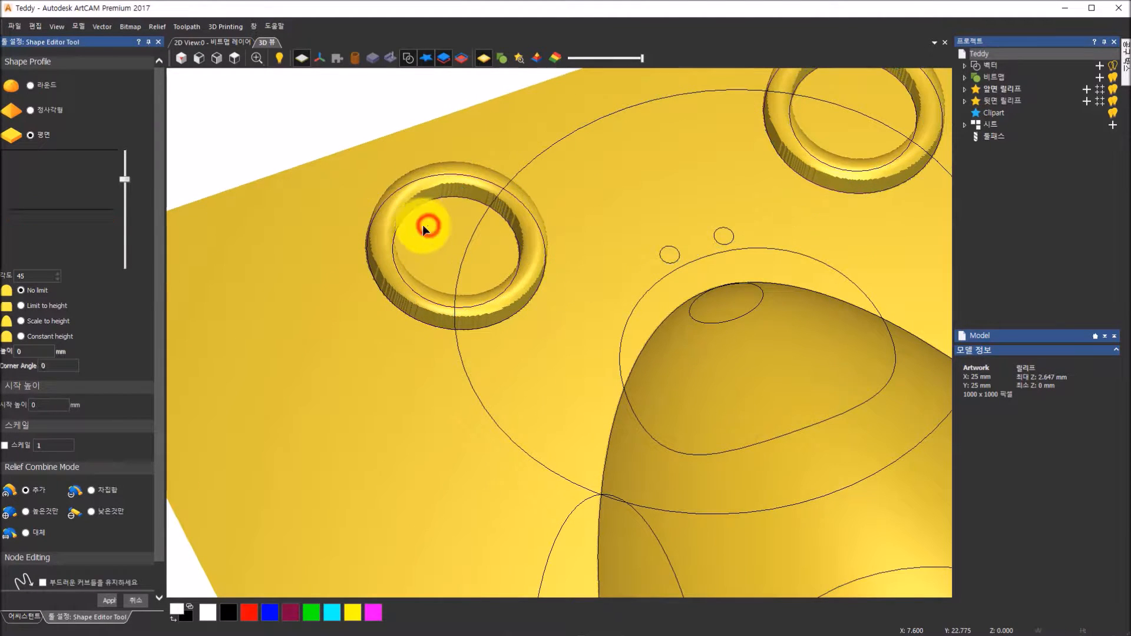
{"action": "left_click", "coordinate": [382, 201]}
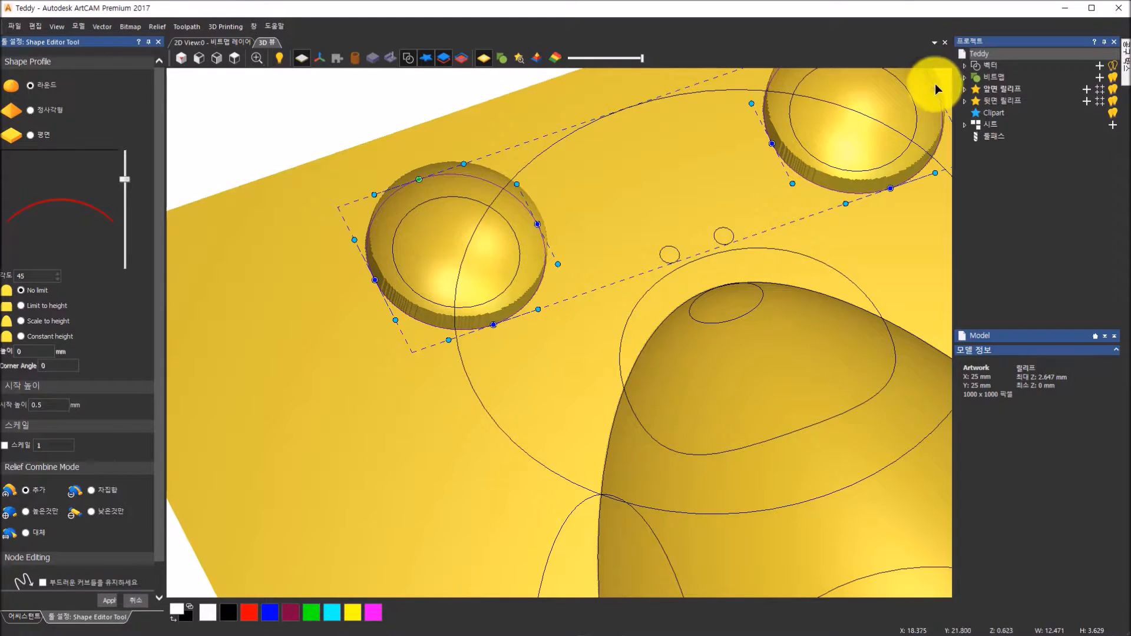
{"action": "left_click", "coordinate": [439, 201]}
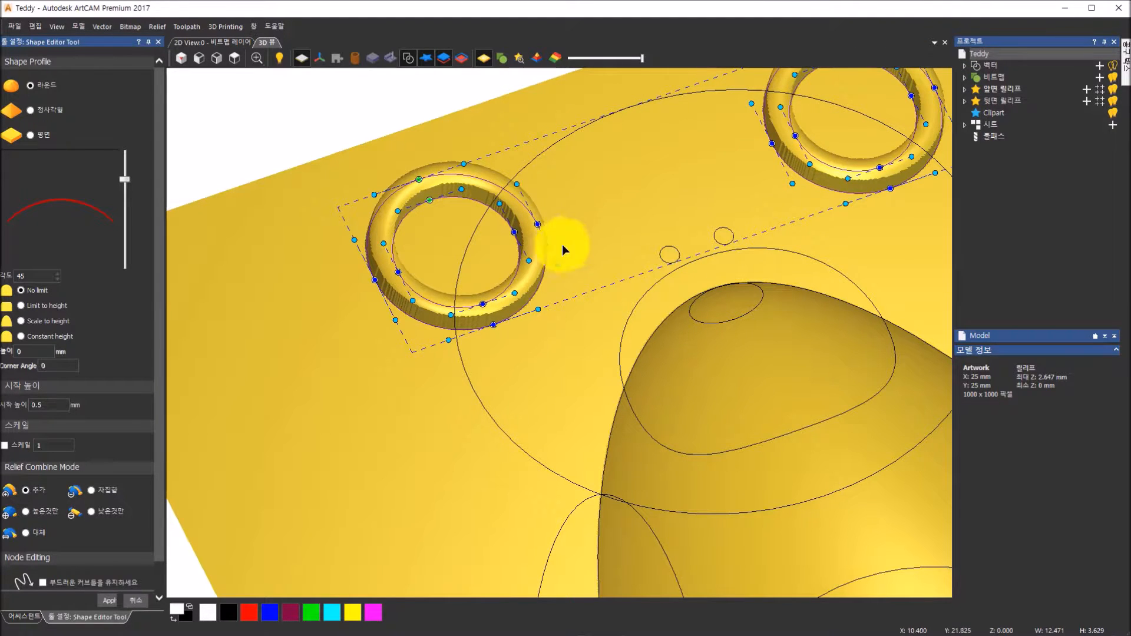
Step: Set the round profile angle of the ear rings to 90° and apply the shape to the relief
{"action": "left_click_drag", "start_coordinate": [450, 308], "coordinate": [415, 288]}
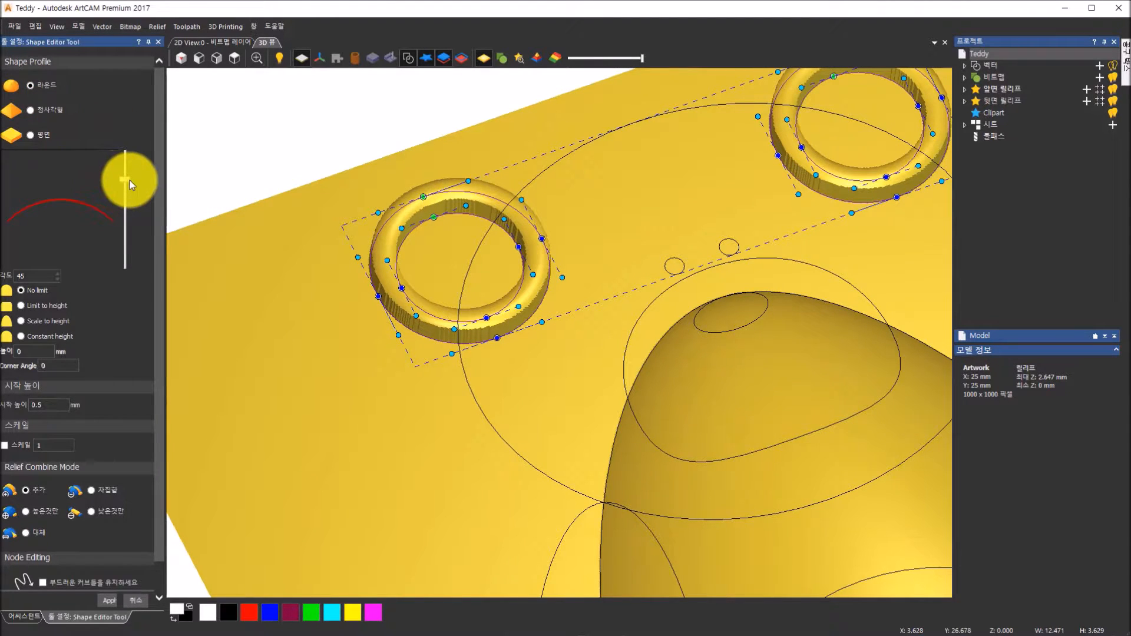
{"action": "left_click_drag", "start_coordinate": [125, 177], "coordinate": [125, 160]}
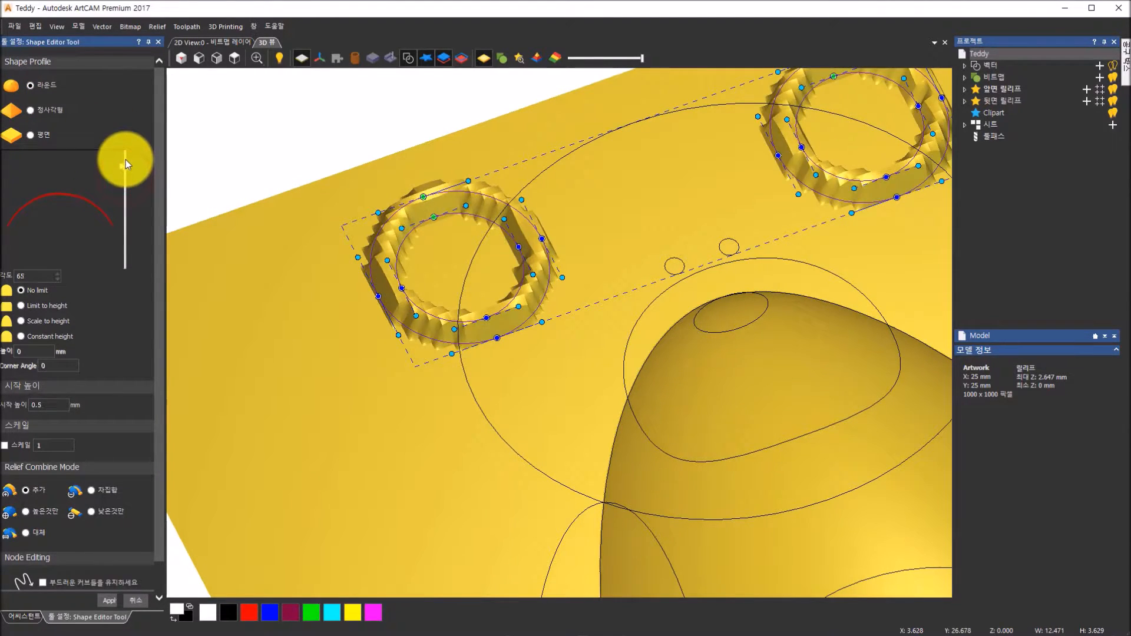
{"action": "left_click_drag", "start_coordinate": [574, 379], "coordinate": [711, 330]}
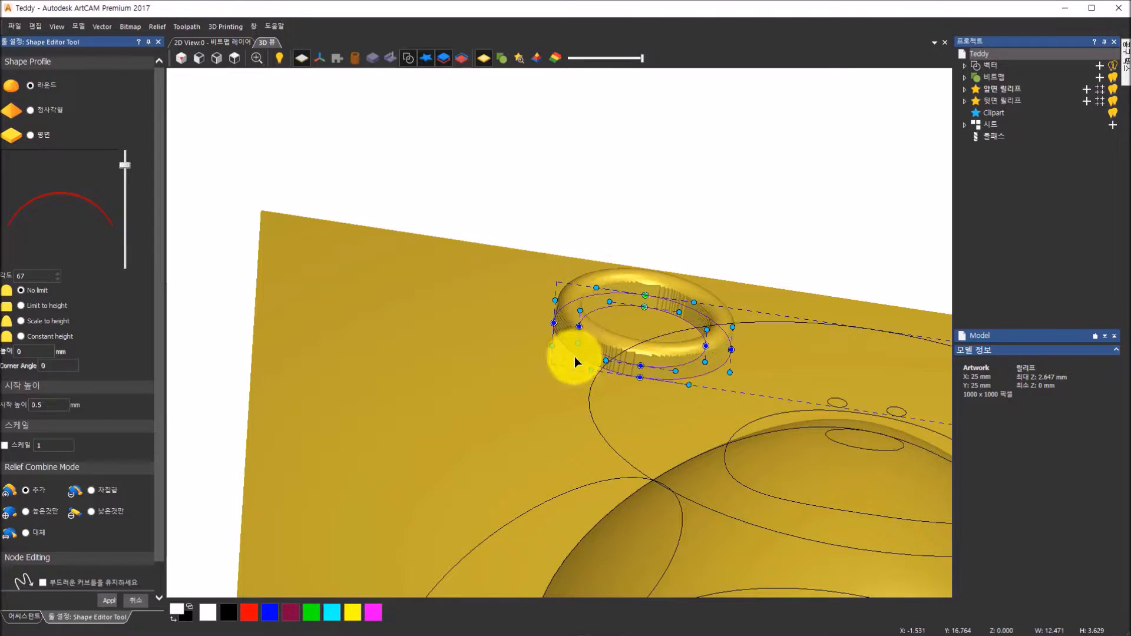
{"action": "left_click", "coordinate": [56, 405]}
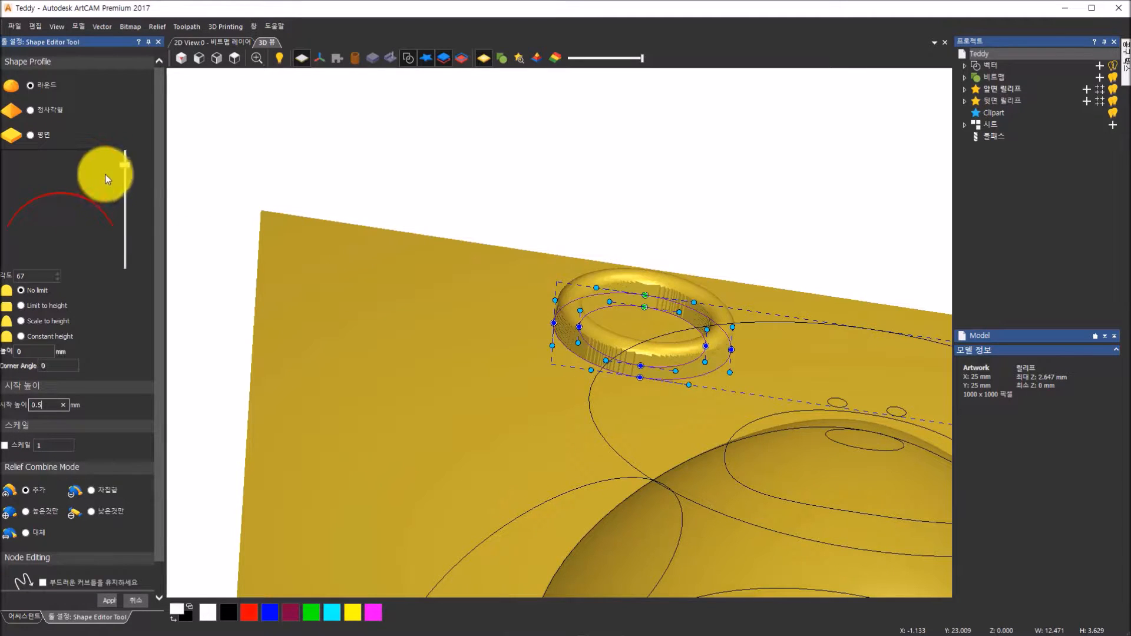
{"action": "left_click_drag", "start_coordinate": [129, 167], "coordinate": [128, 146]}
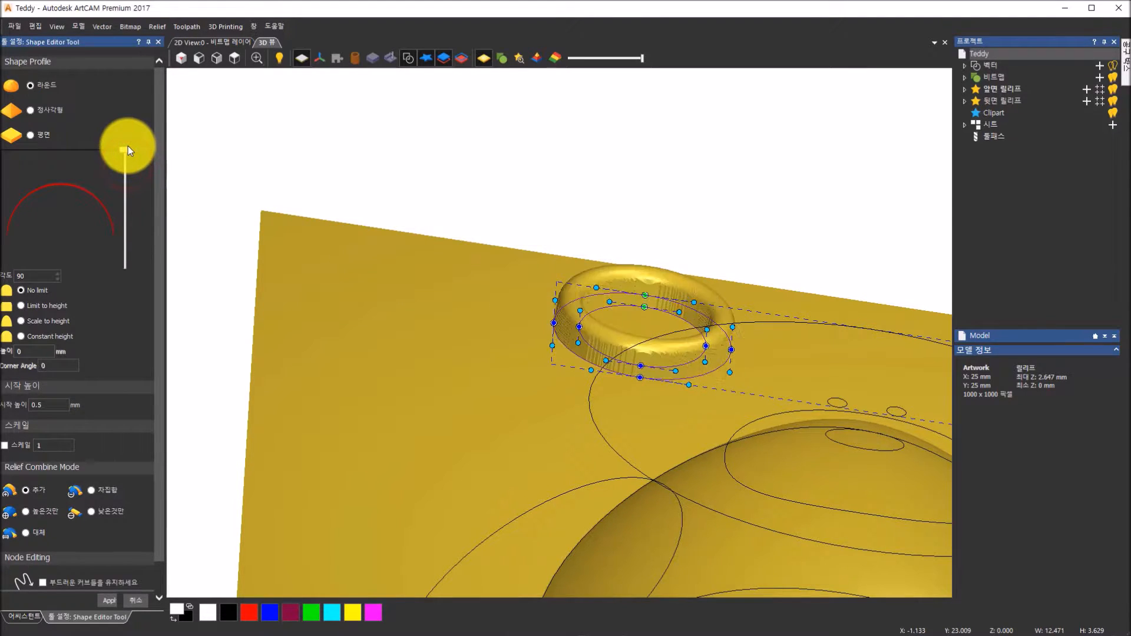
{"action": "left_click_drag", "start_coordinate": [543, 264], "coordinate": [692, 384]}
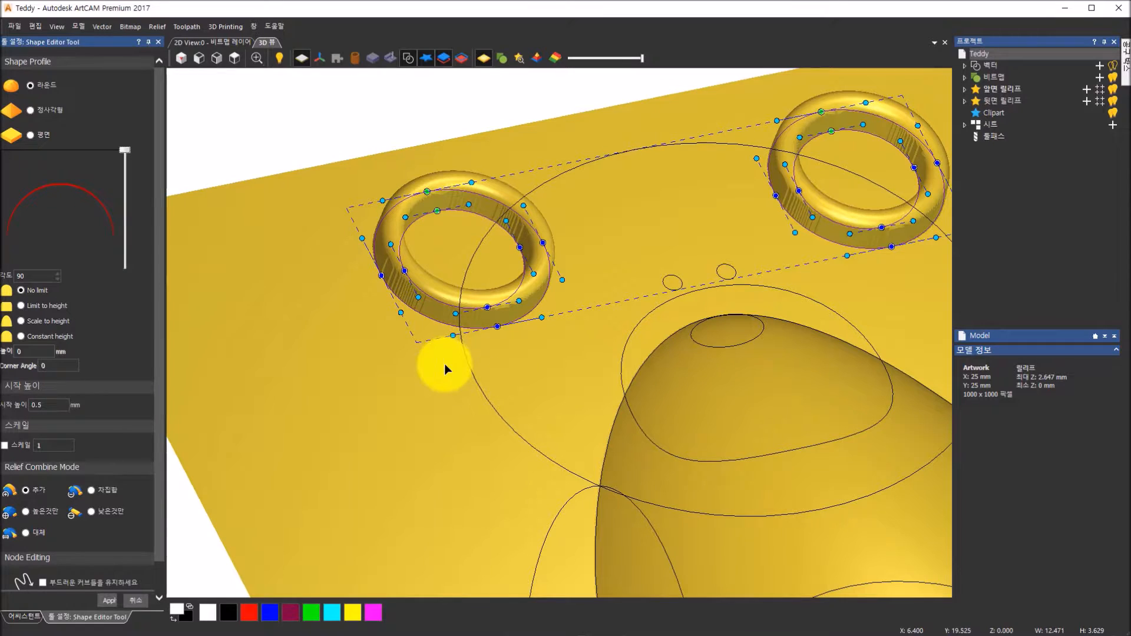
{"action": "left_click", "coordinate": [107, 598]}
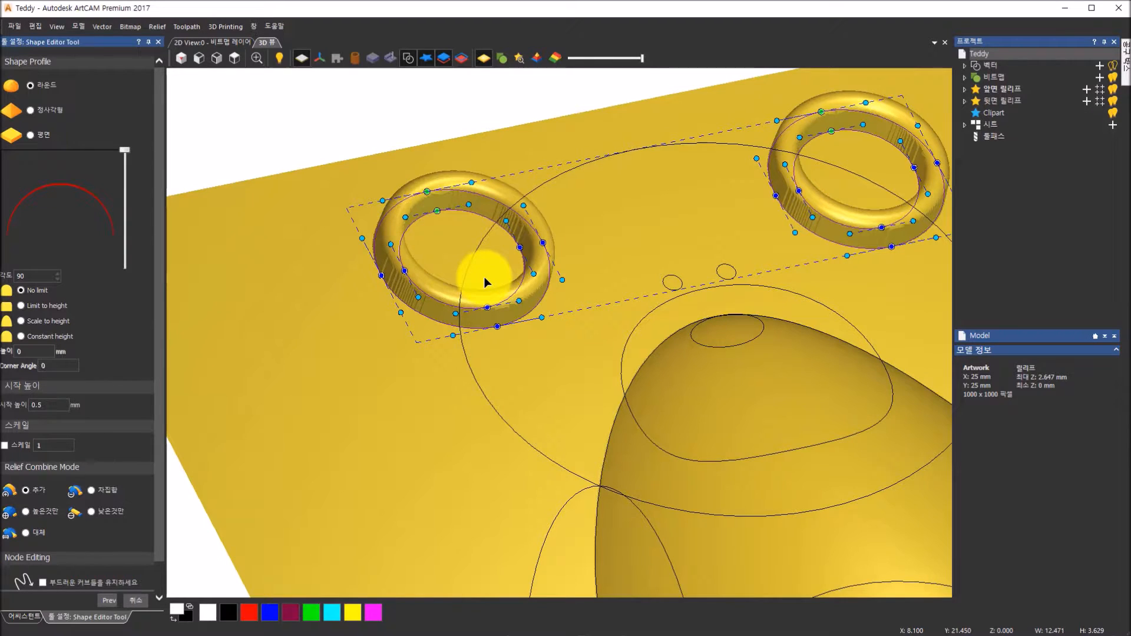
Step: Select only the inner outlines of both ears, set their round profile angle to 39° and add the shape to the relief
{"action": "left_click", "coordinate": [439, 244]}
{"action": "left_click", "coordinate": [469, 211]}
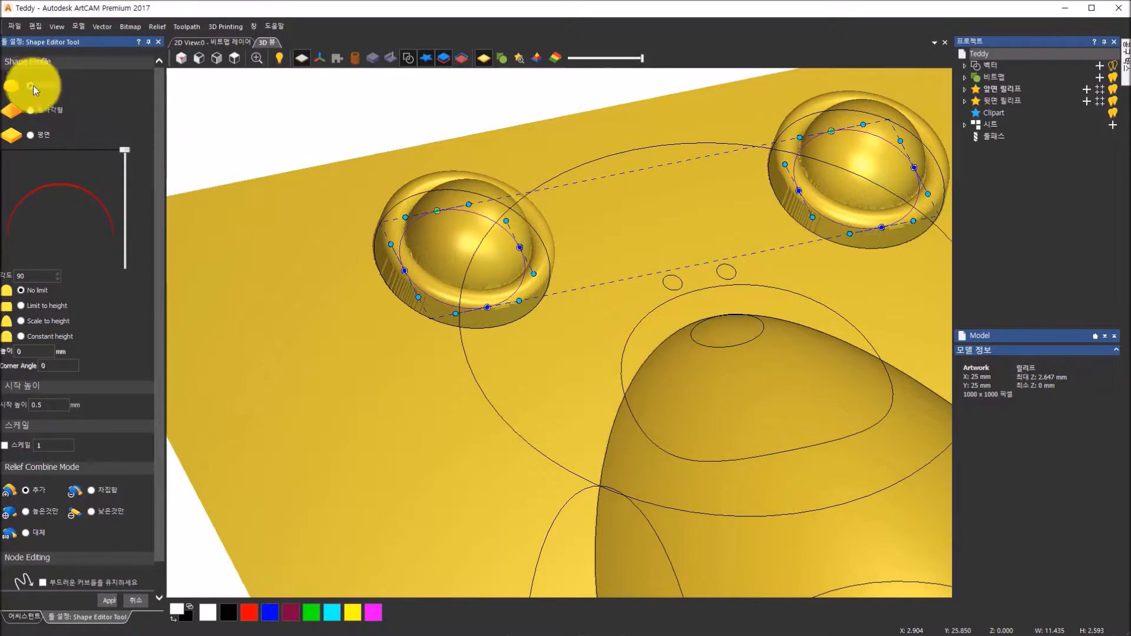
{"action": "left_click_drag", "start_coordinate": [123, 151], "coordinate": [124, 197]}
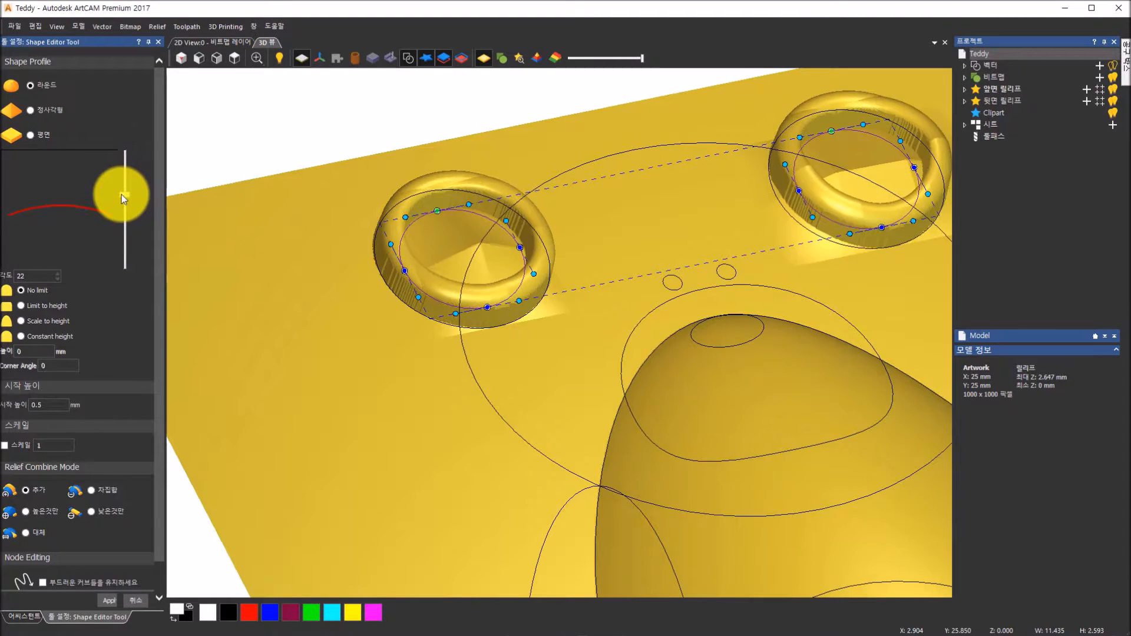
{"action": "left_click_drag", "start_coordinate": [649, 320], "coordinate": [675, 288]}
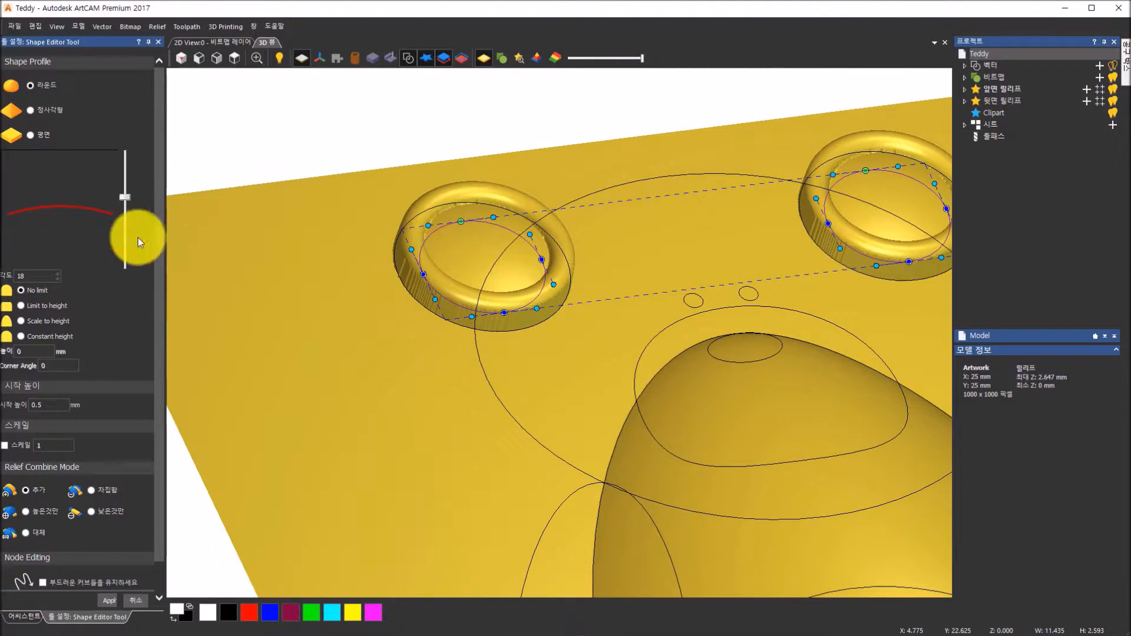
{"action": "left_click_drag", "start_coordinate": [121, 196], "coordinate": [121, 193]}
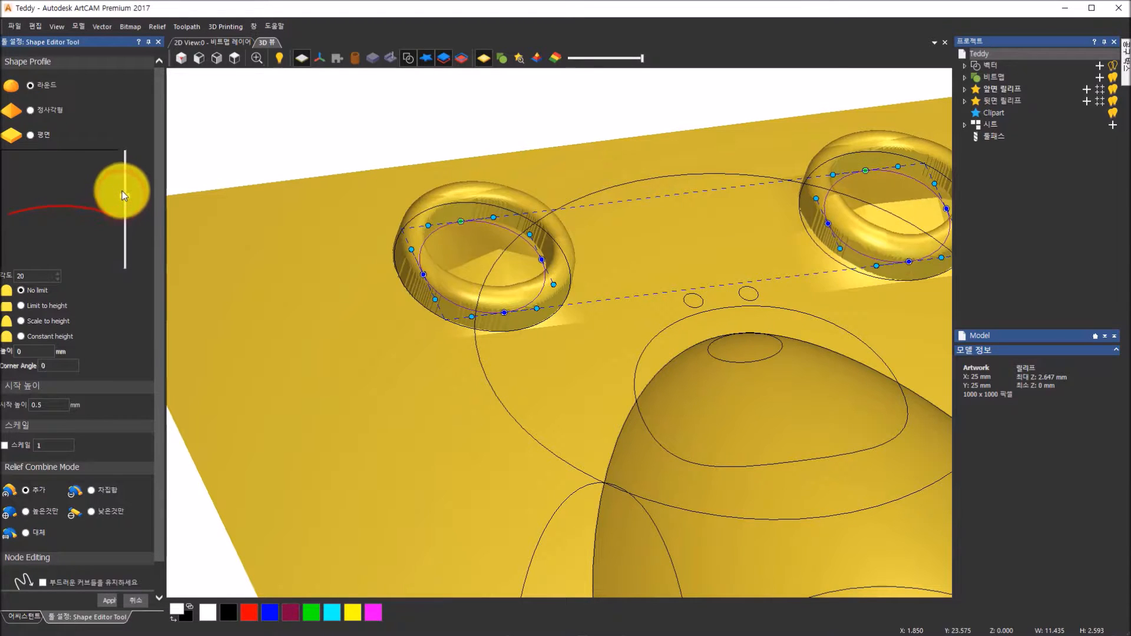
{"action": "left_click_drag", "start_coordinate": [511, 271], "coordinate": [583, 298]}
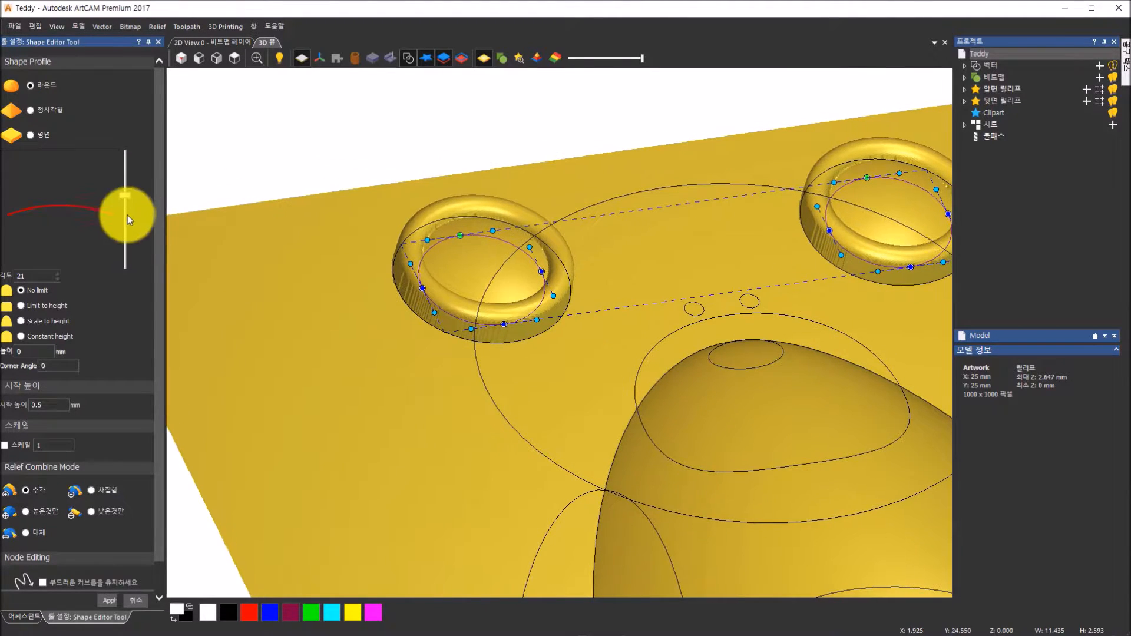
{"action": "left_click_drag", "start_coordinate": [123, 193], "coordinate": [124, 191]}
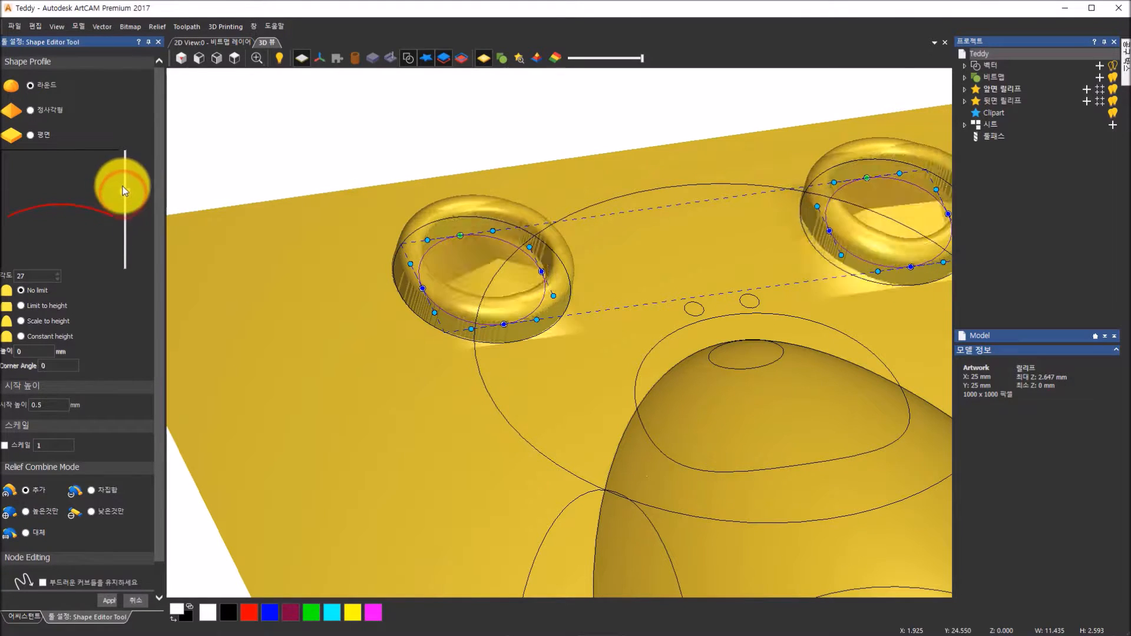
{"action": "left_click_drag", "start_coordinate": [125, 190], "coordinate": [124, 184]}
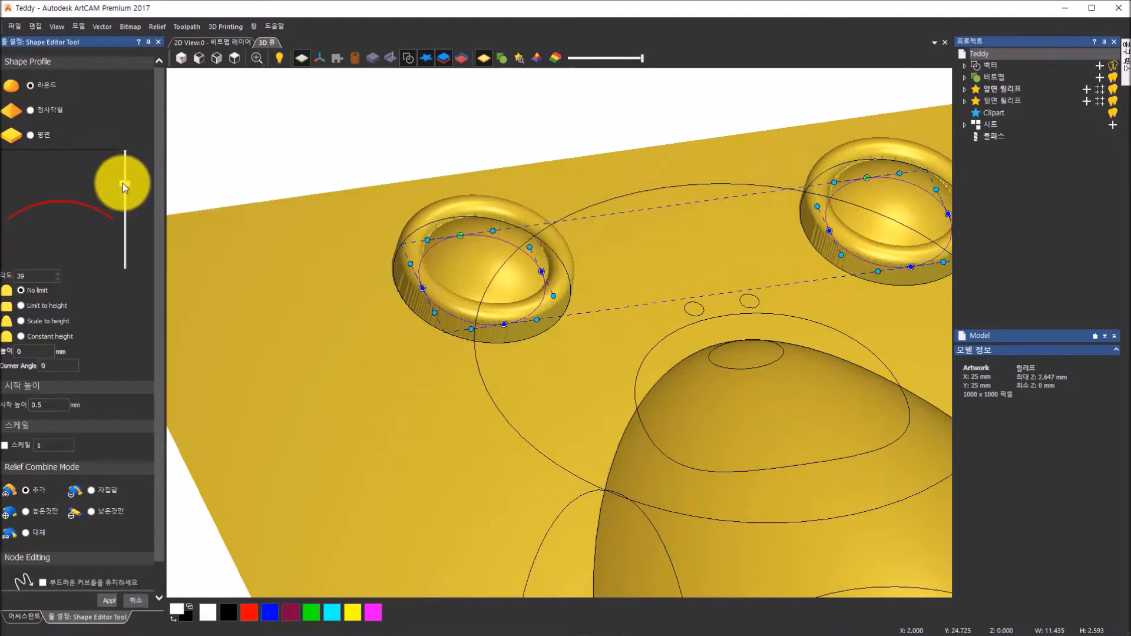
{"action": "left_click_drag", "start_coordinate": [791, 205], "coordinate": [707, 235]}
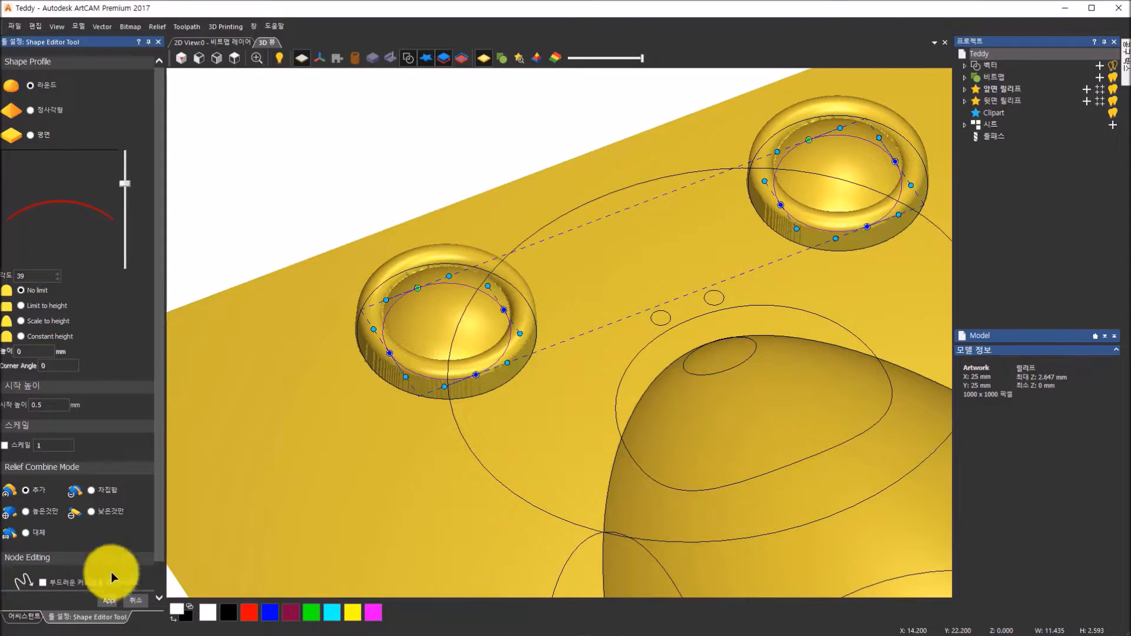
{"action": "left_click", "coordinate": [104, 605]}
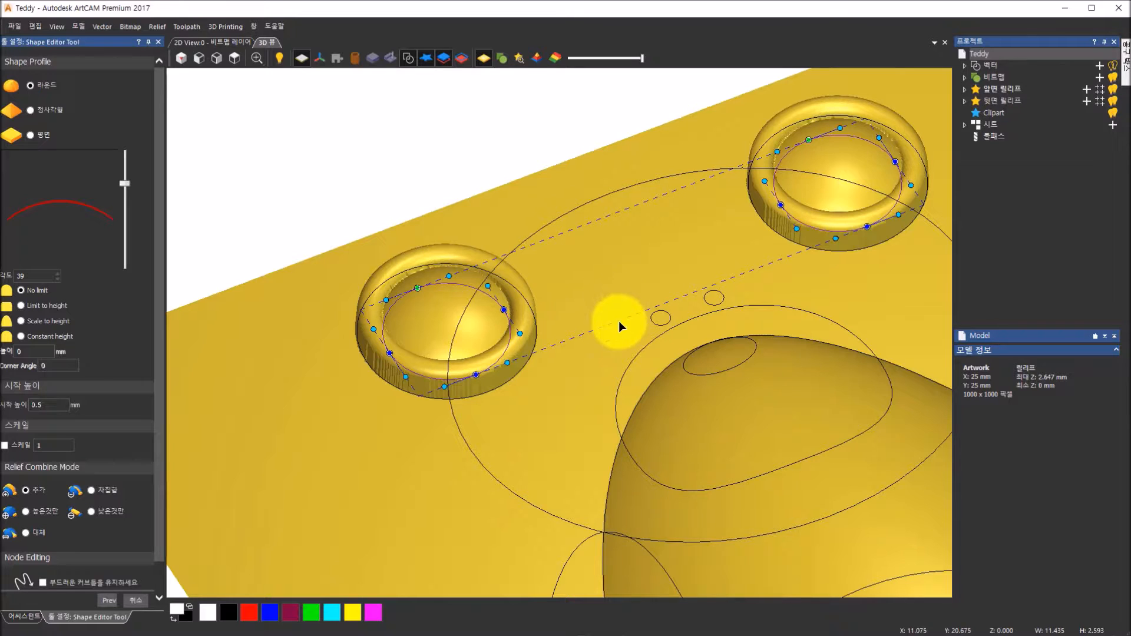
Step: Select the outlines of both arms for shaping and examine how their round shape overlaps the body
{"action": "left_click", "coordinate": [235, 58]}
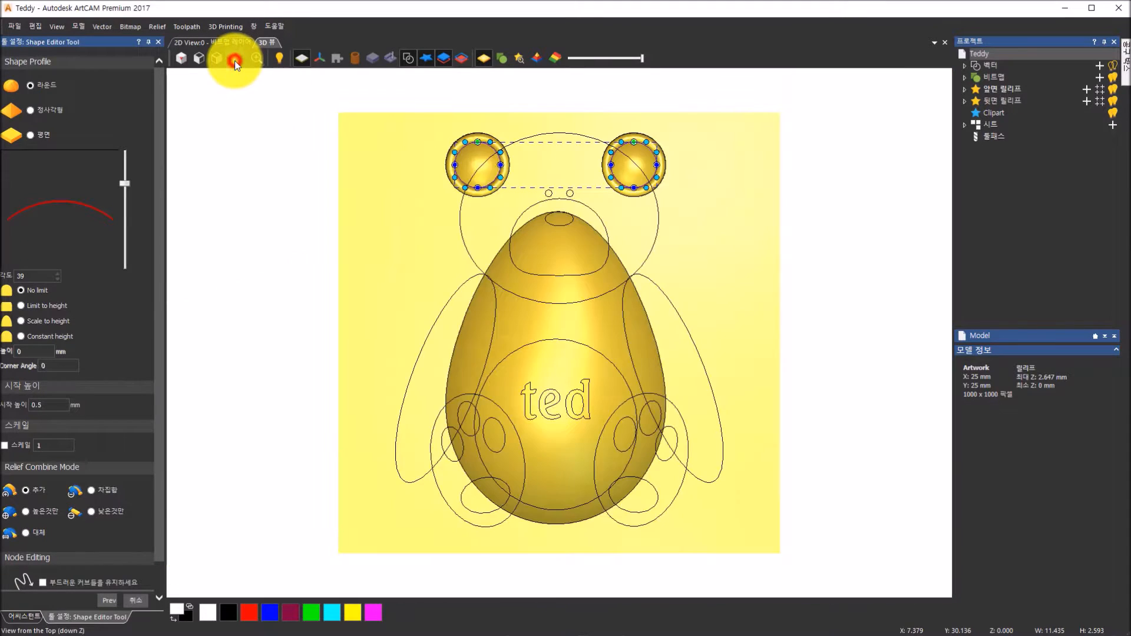
{"action": "left_click", "coordinate": [456, 290]}
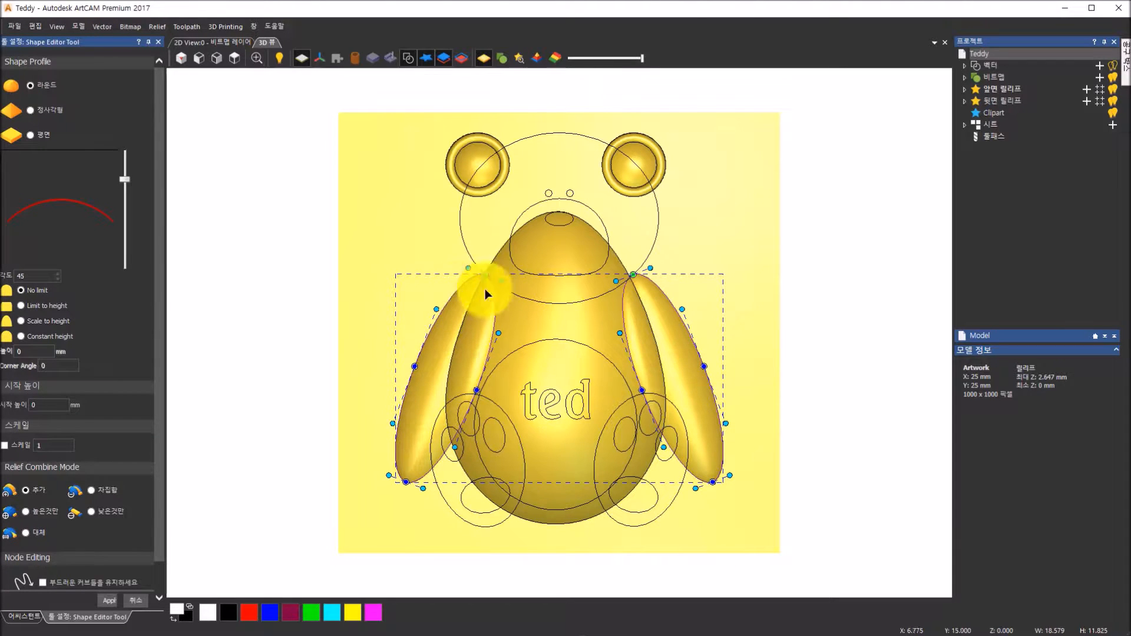
{"action": "left_click_drag", "start_coordinate": [587, 545], "coordinate": [660, 265]}
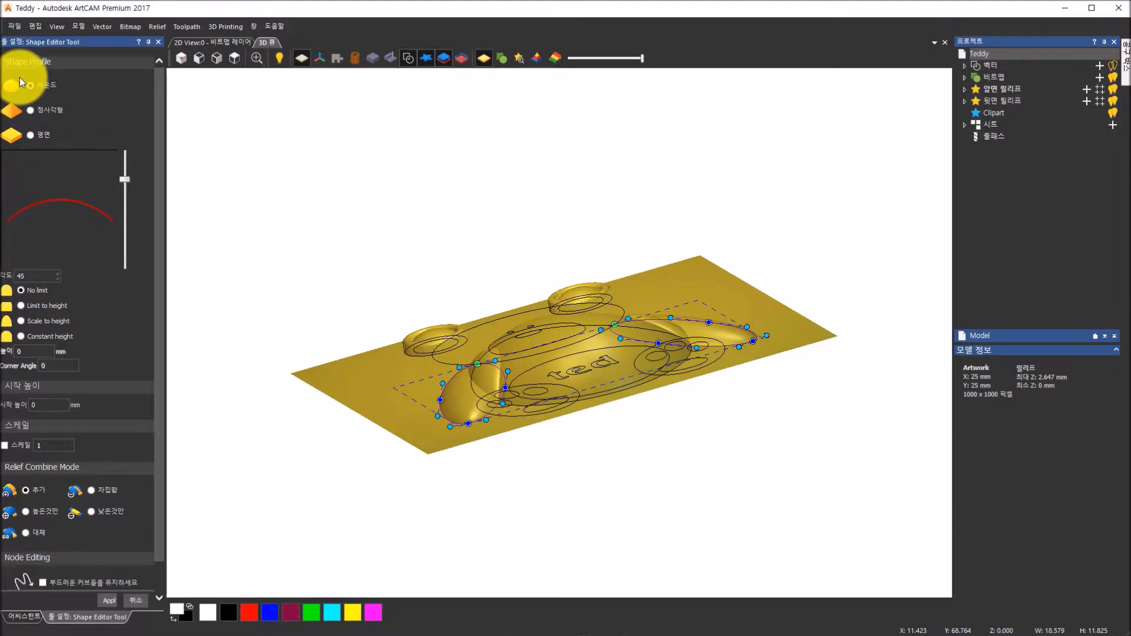
{"action": "left_click_drag", "start_coordinate": [790, 263], "coordinate": [443, 366]}
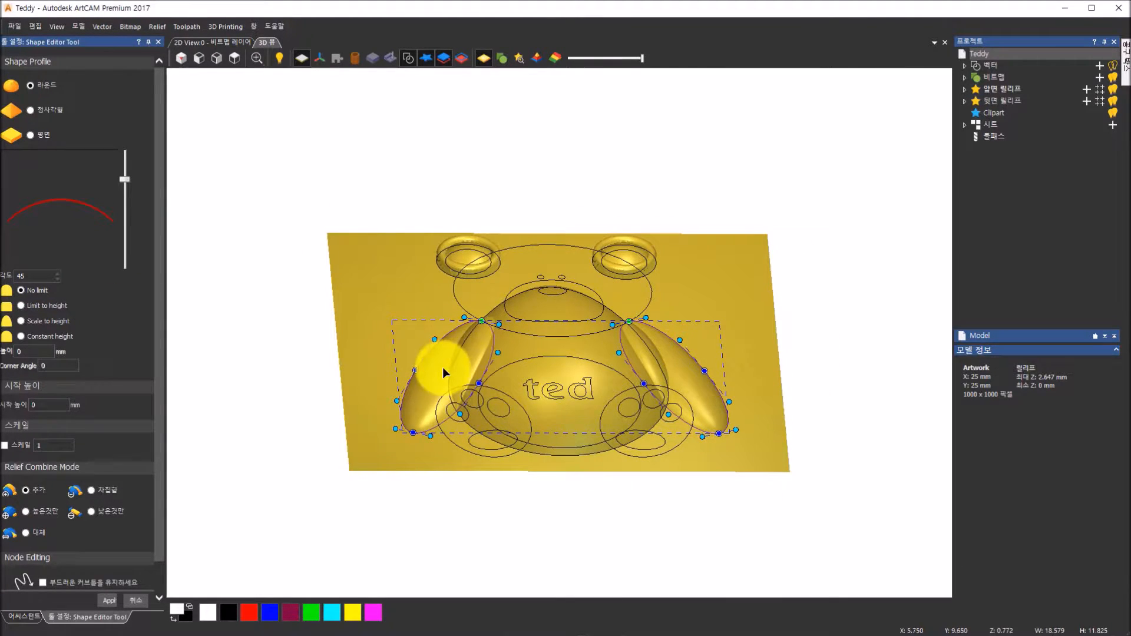
{"action": "left_click", "coordinate": [234, 58]}
{"action": "left_click_drag", "start_coordinate": [644, 510], "coordinate": [654, 290]}
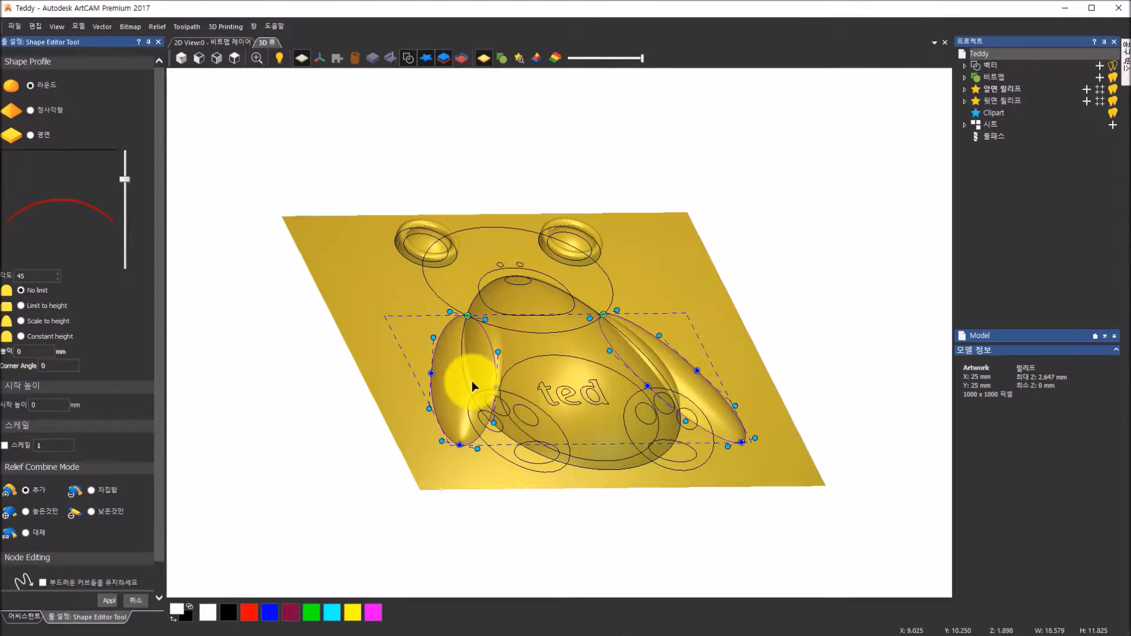
{"action": "scroll", "coordinate": [471, 381], "scroll_direction": "up", "scroll_amount": 5}
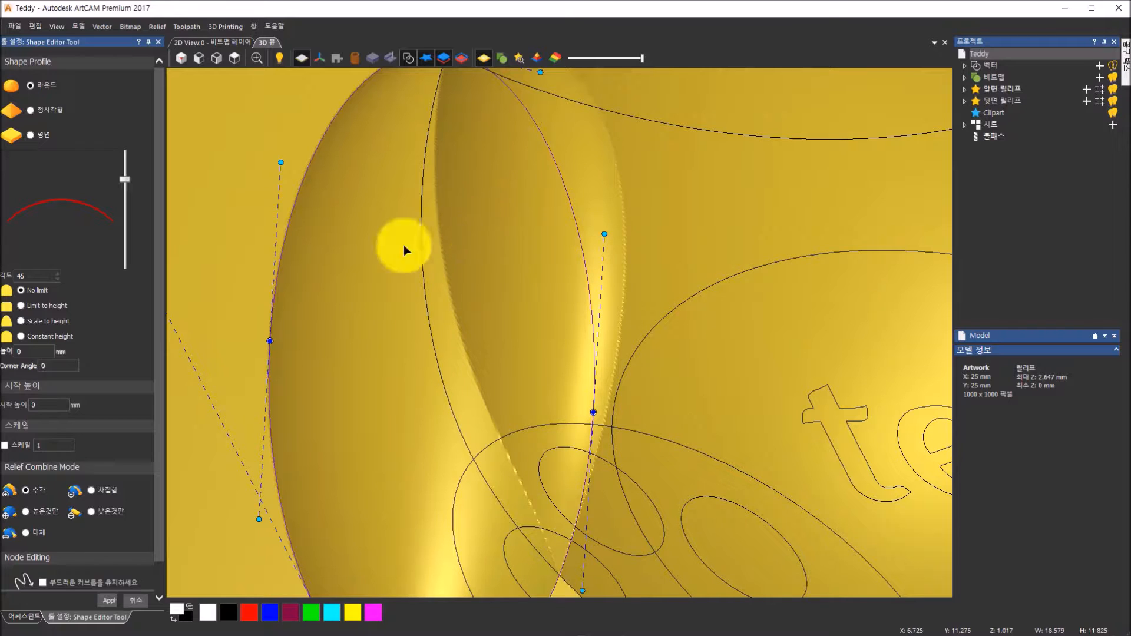
Step: Change the arms' relief combine mode to merge highest (높은것만), check the overlap with the body and apply the shape
{"action": "left_click", "coordinate": [26, 513]}
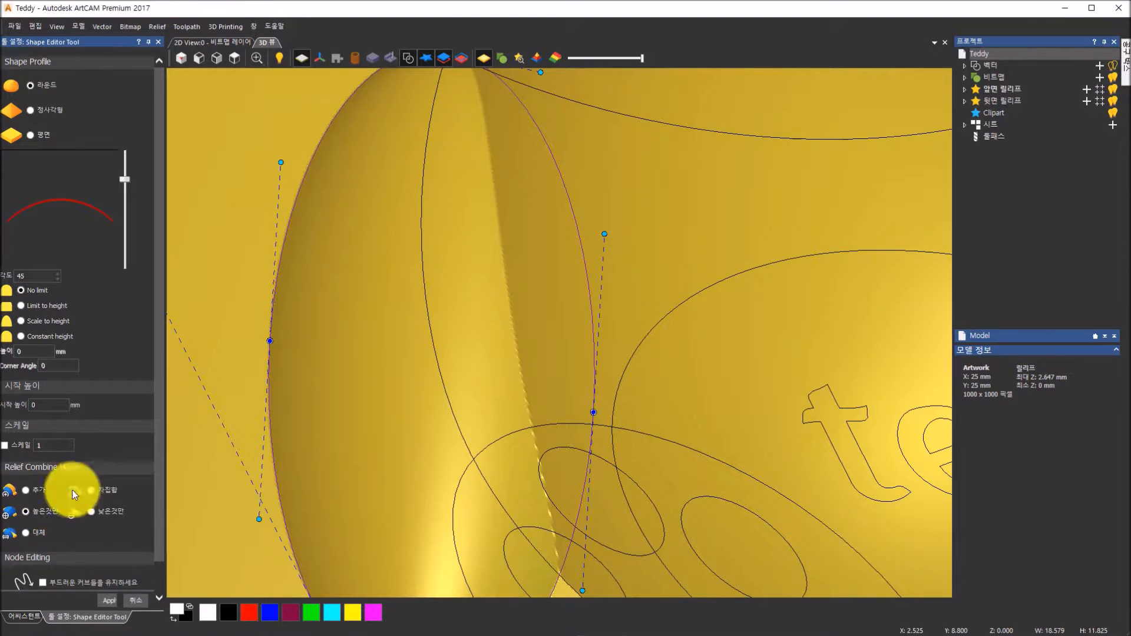
{"action": "left_click", "coordinate": [237, 60]}
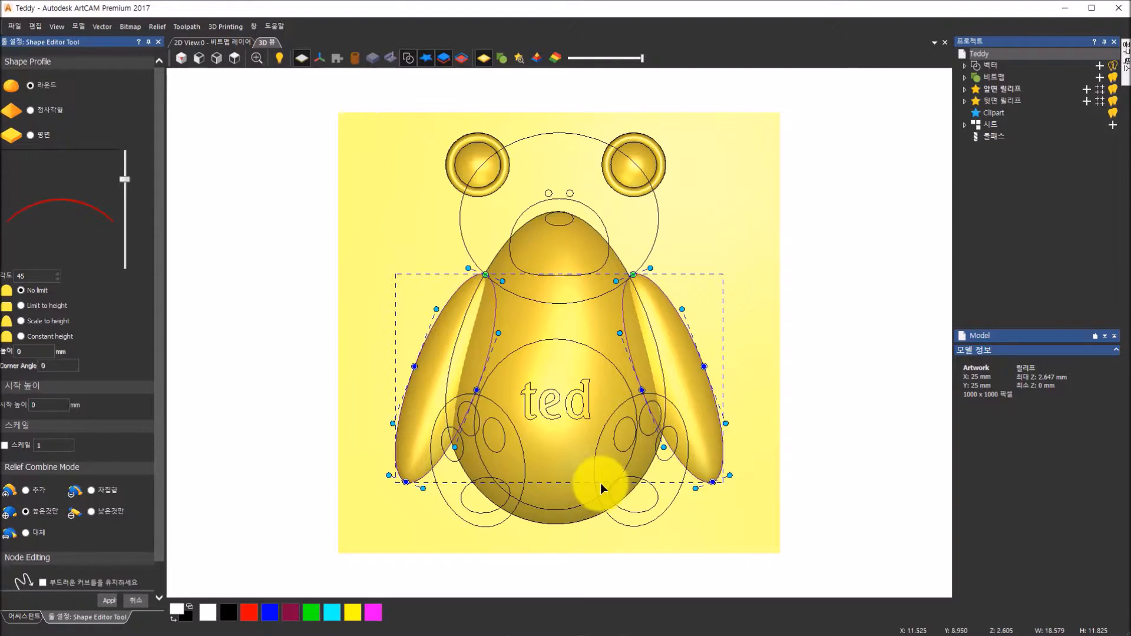
{"action": "left_click_drag", "start_coordinate": [653, 517], "coordinate": [606, 366]}
{"action": "scroll", "coordinate": [593, 371], "scroll_direction": "up", "scroll_amount": 5}
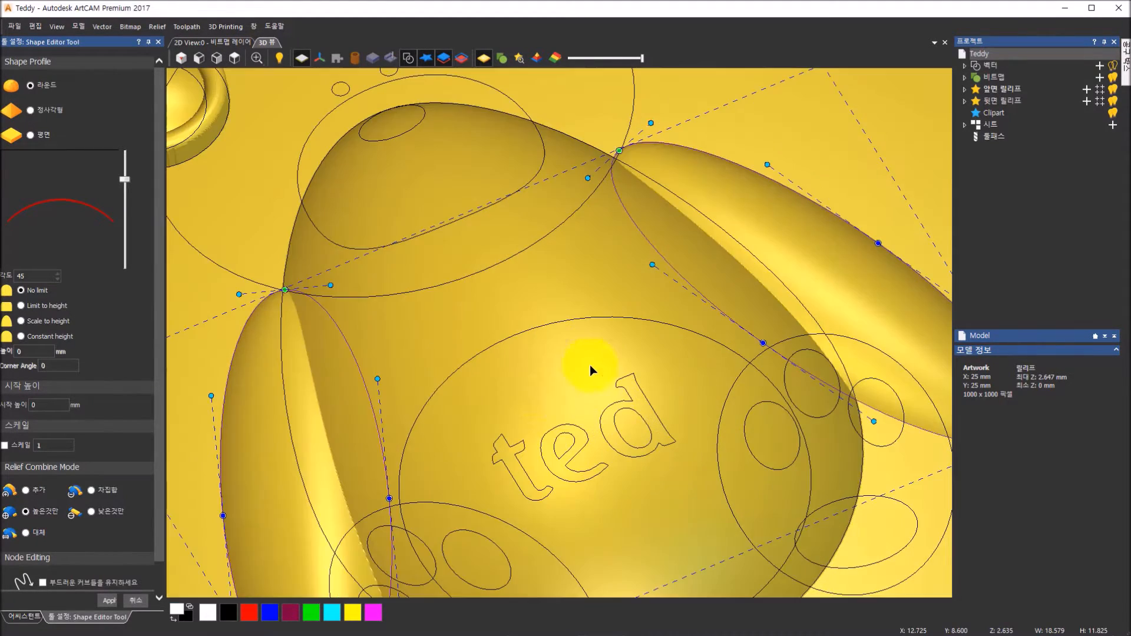
{"action": "scroll", "coordinate": [372, 440], "scroll_direction": "down", "scroll_amount": 5}
{"action": "left_click_drag", "start_coordinate": [397, 359], "coordinate": [400, 320]}
{"action": "left_click", "coordinate": [109, 599]}
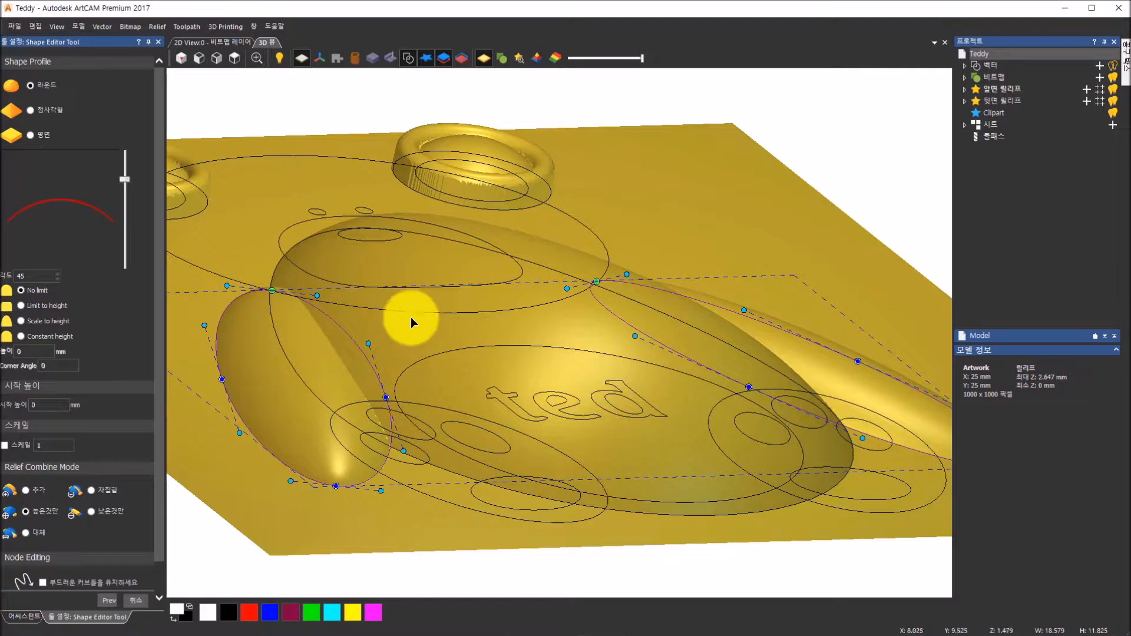
Step: Select the bear's head outline for shaping and examine its round shape against the ears, arms and body
{"action": "scroll", "coordinate": [417, 312], "scroll_direction": "up", "scroll_amount": 4}
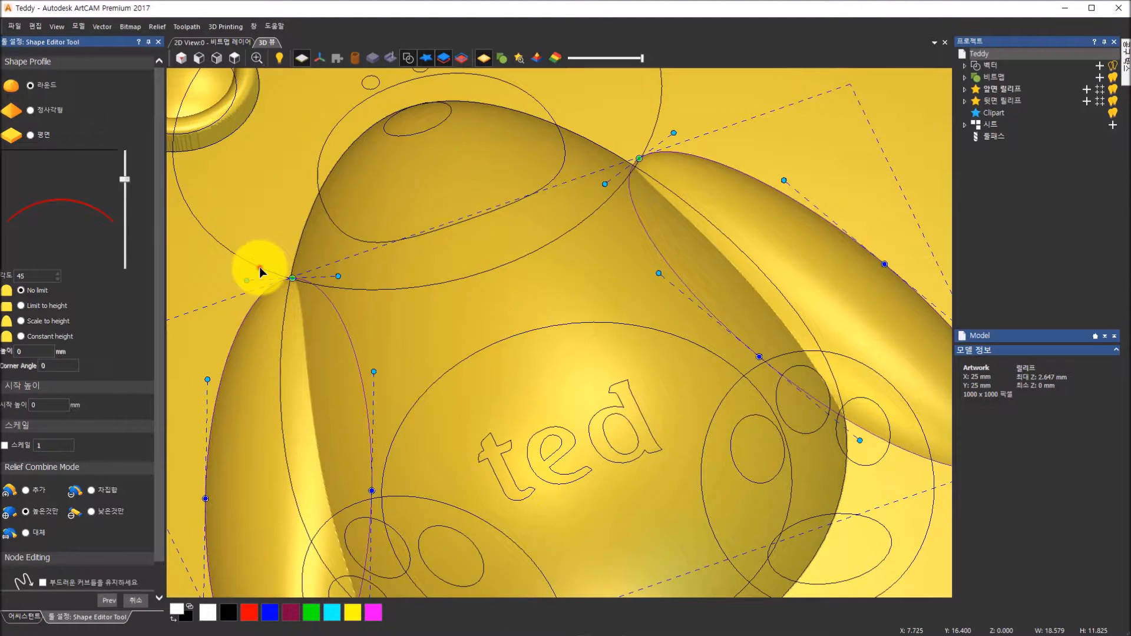
{"action": "left_click", "coordinate": [260, 267]}
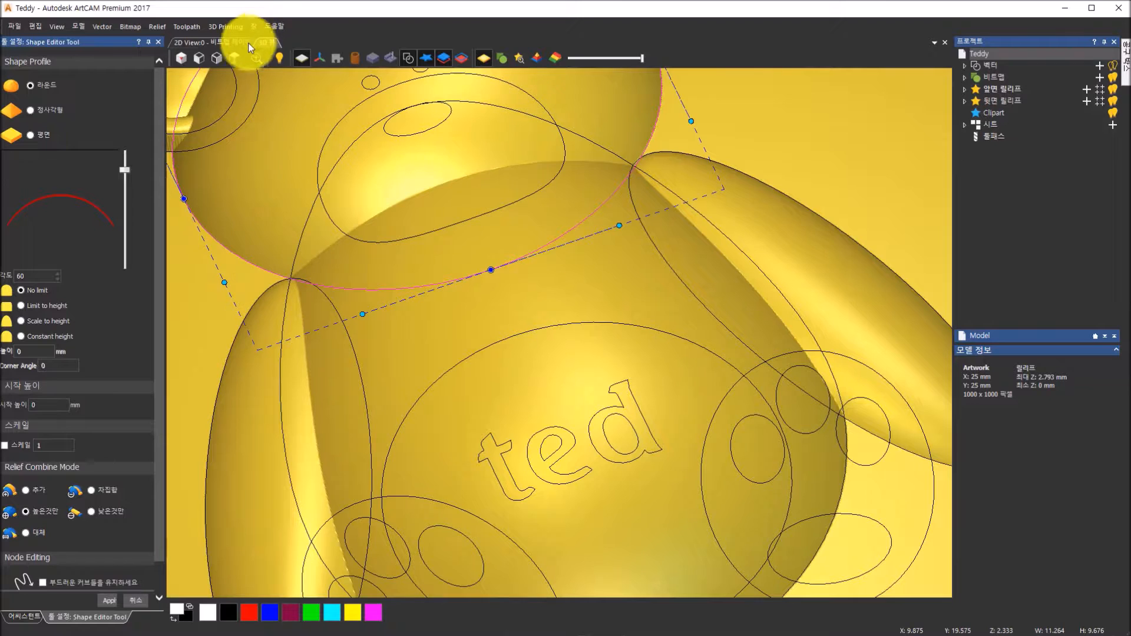
{"action": "left_click", "coordinate": [234, 57]}
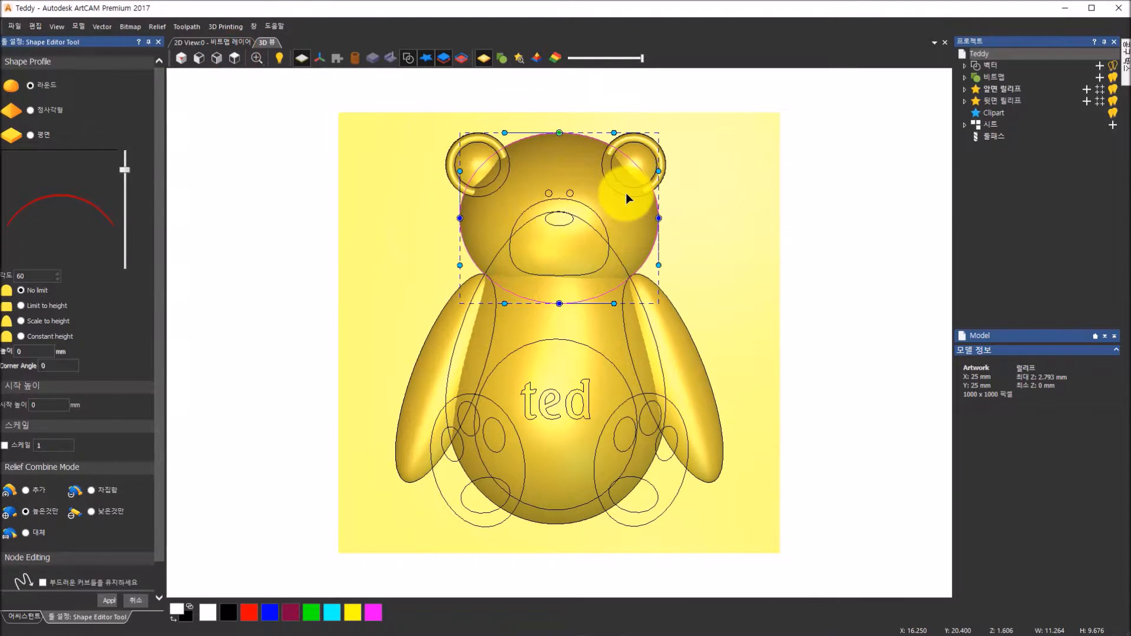
{"action": "scroll", "coordinate": [626, 193], "scroll_direction": "up", "scroll_amount": 2}
{"action": "left_click_drag", "start_coordinate": [607, 318], "coordinate": [662, 61]}
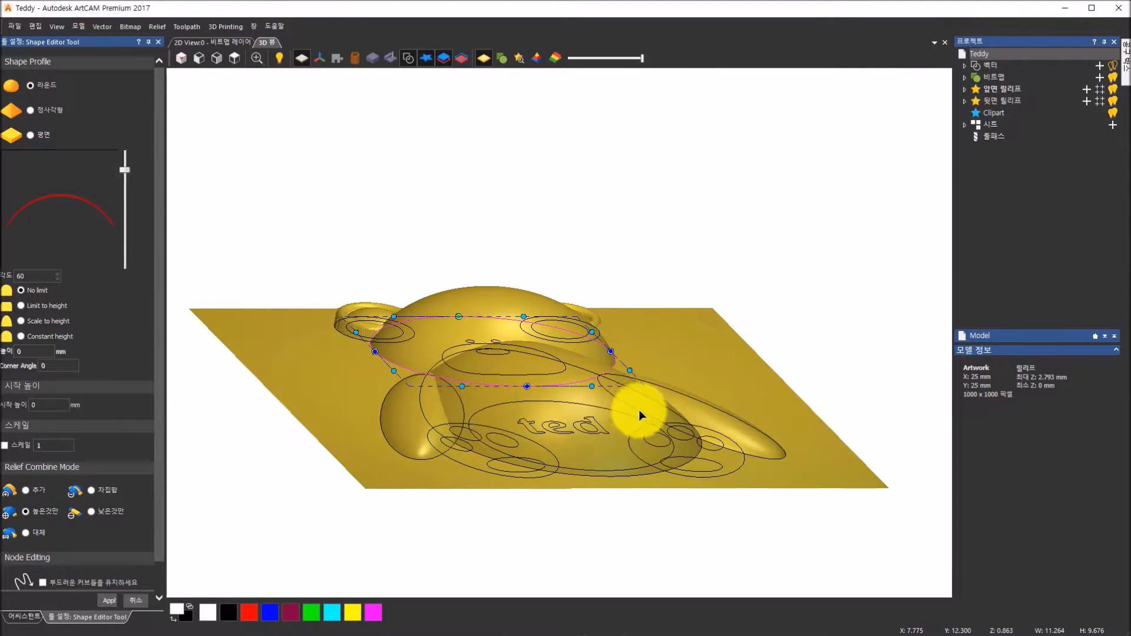
{"action": "left_click_drag", "start_coordinate": [640, 412], "coordinate": [736, 437]}
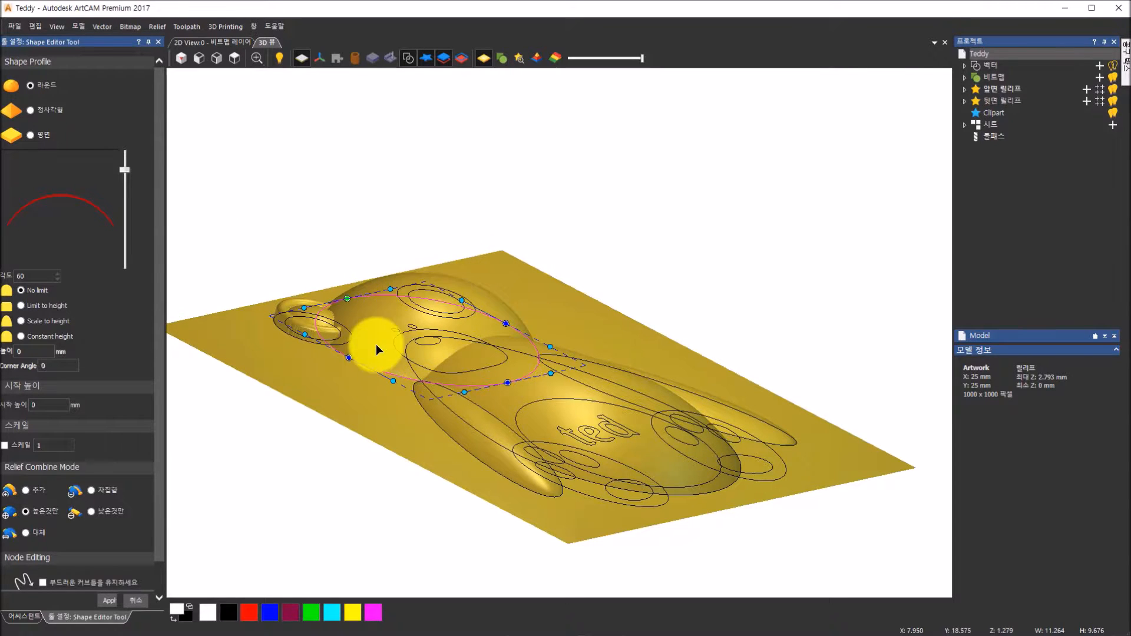
{"action": "left_click_drag", "start_coordinate": [695, 468], "coordinate": [595, 575]}
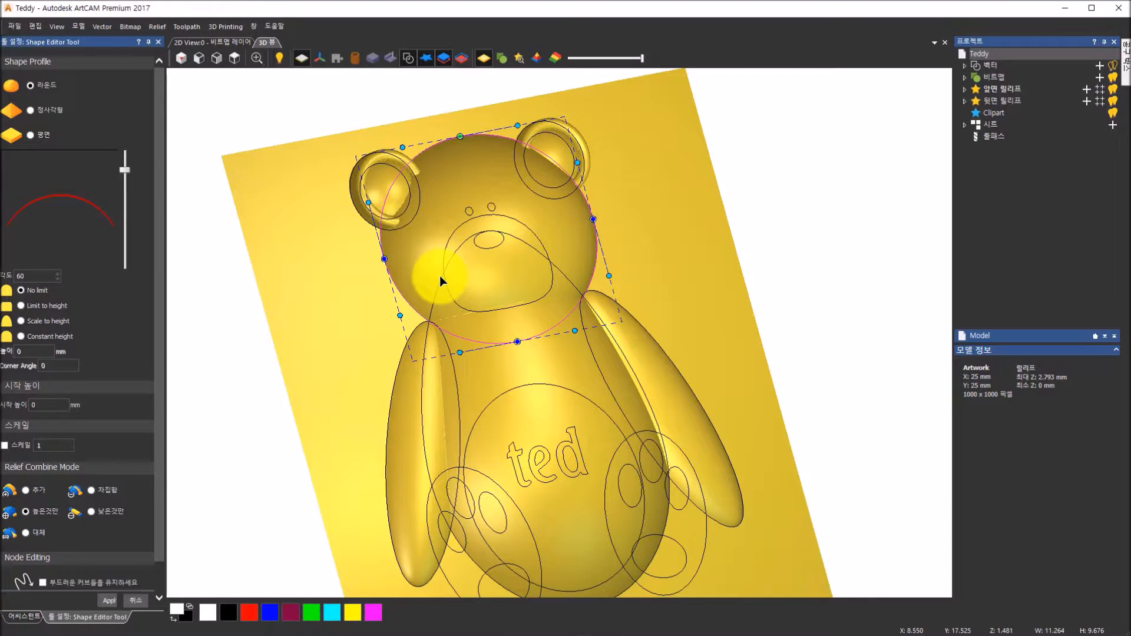
{"action": "left_click", "coordinate": [238, 62]}
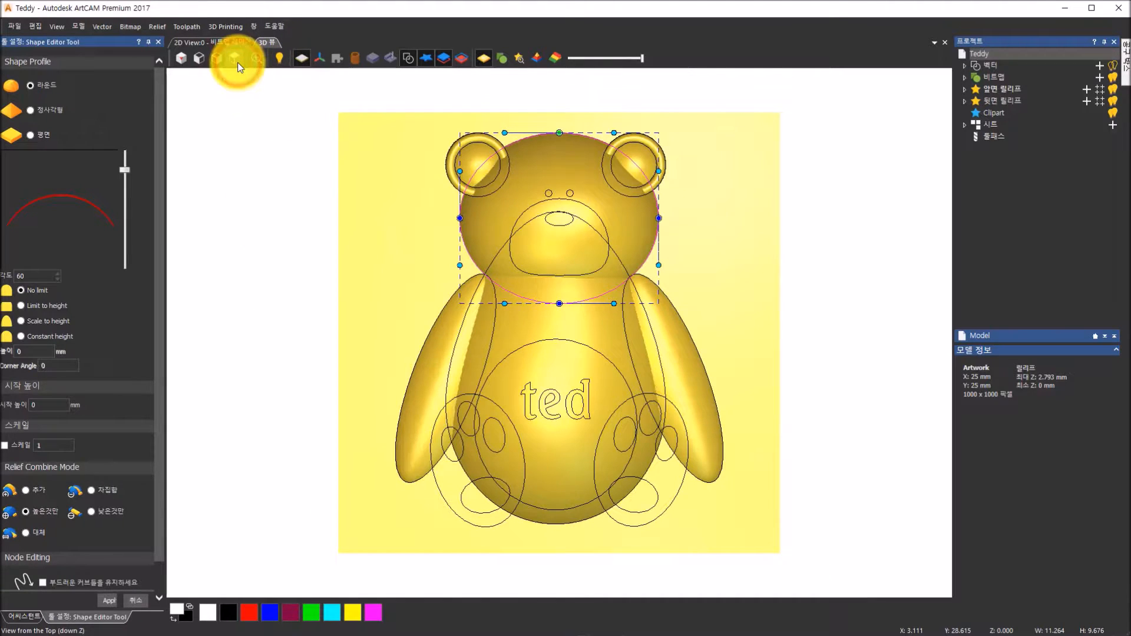
{"action": "left_click_drag", "start_coordinate": [697, 487], "coordinate": [469, 485]}
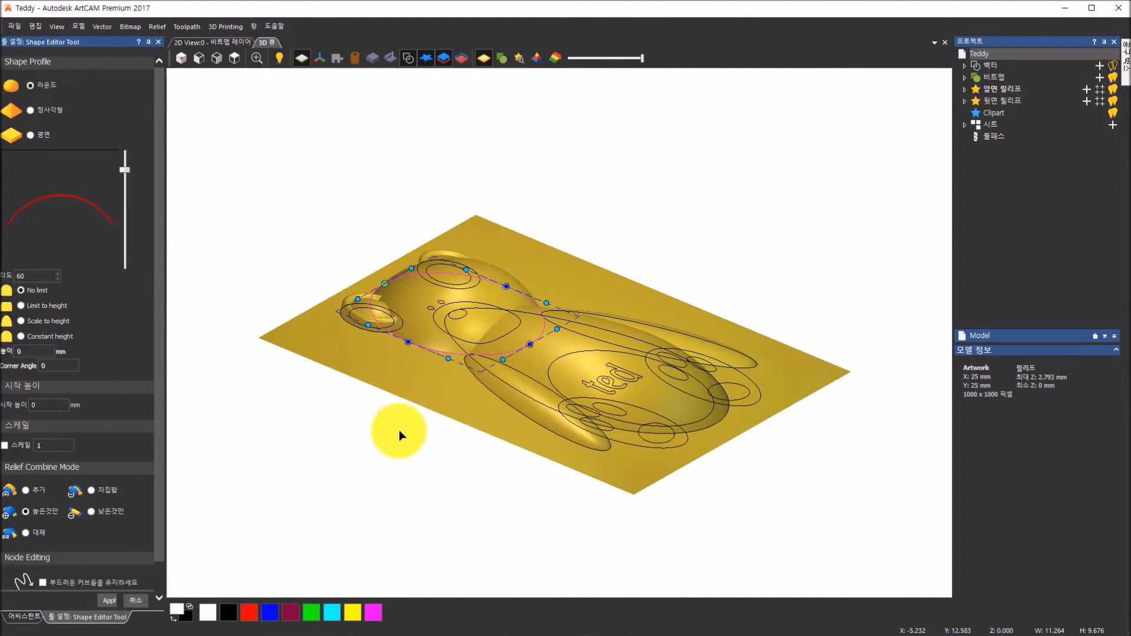
{"action": "scroll", "coordinate": [426, 337], "scroll_direction": "up", "scroll_amount": 2}
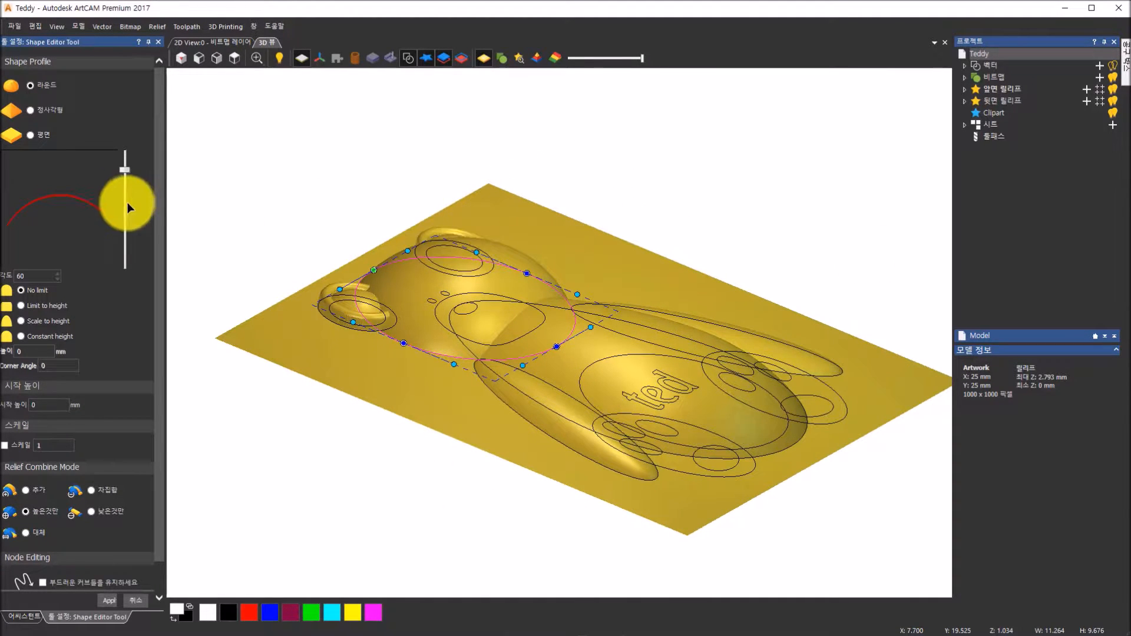
Step: Set the head's round profile angle to 70° and apply the shape to the relief
{"action": "mouse_move", "coordinate": [126, 167]}
{"action": "left_mouse_down"}
{"action": "mouse_move", "coordinate": [125, 154]}
{"action": "mouse_move", "coordinate": [117, 211]}
{"action": "mouse_move", "coordinate": [127, 171]}
{"action": "left_mouse_up"}
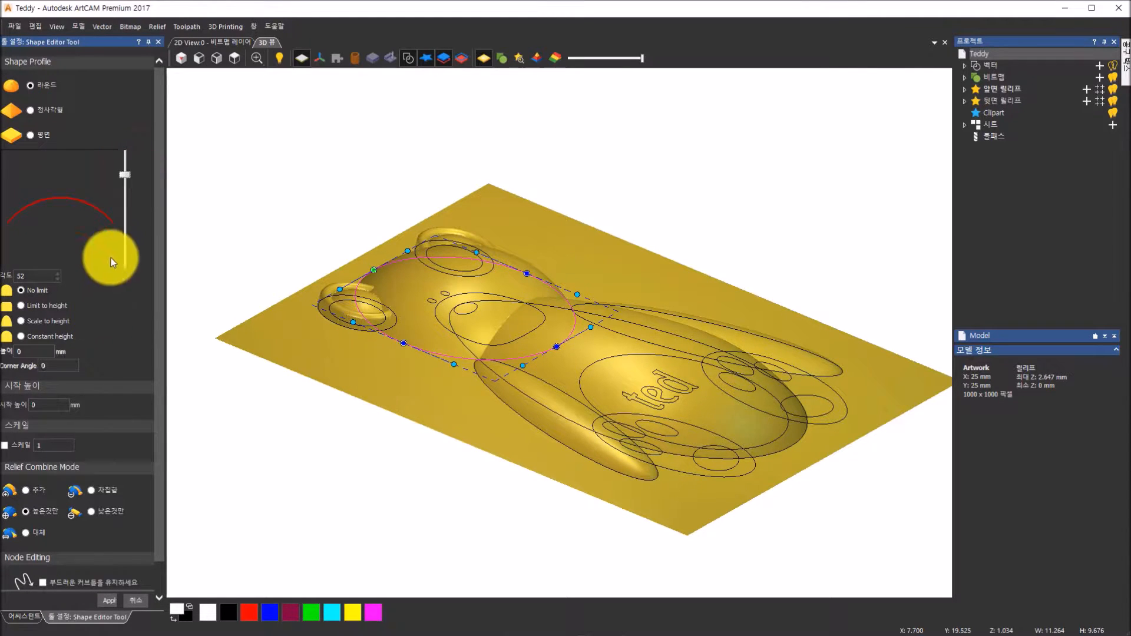
{"action": "left_click_drag", "start_coordinate": [125, 174], "coordinate": [126, 162]}
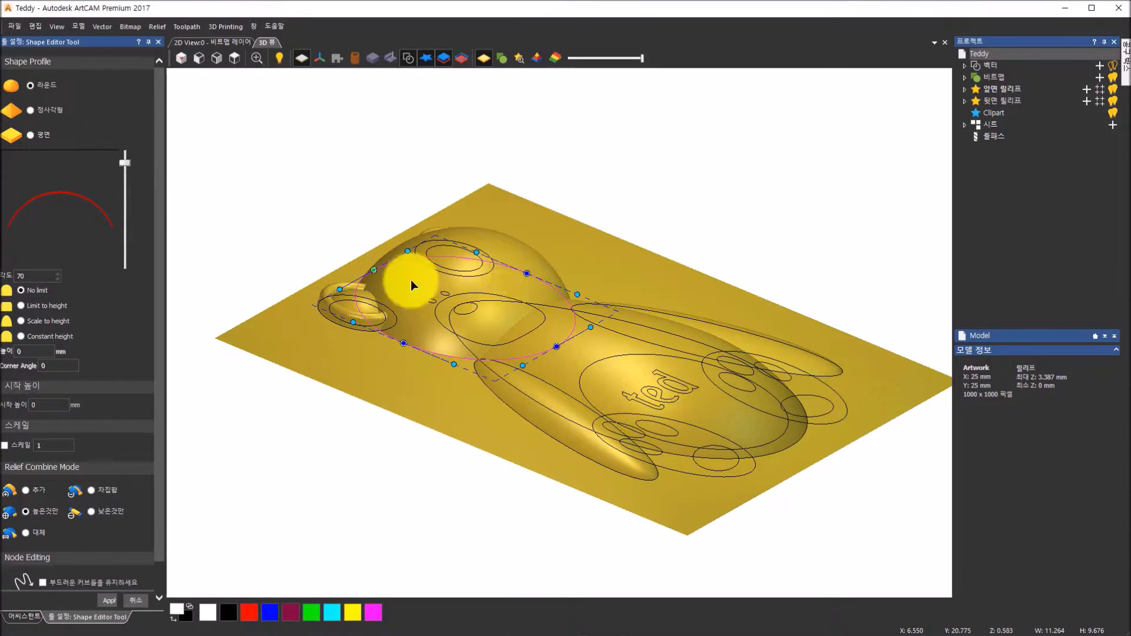
{"action": "left_click_drag", "start_coordinate": [560, 397], "coordinate": [502, 469]}
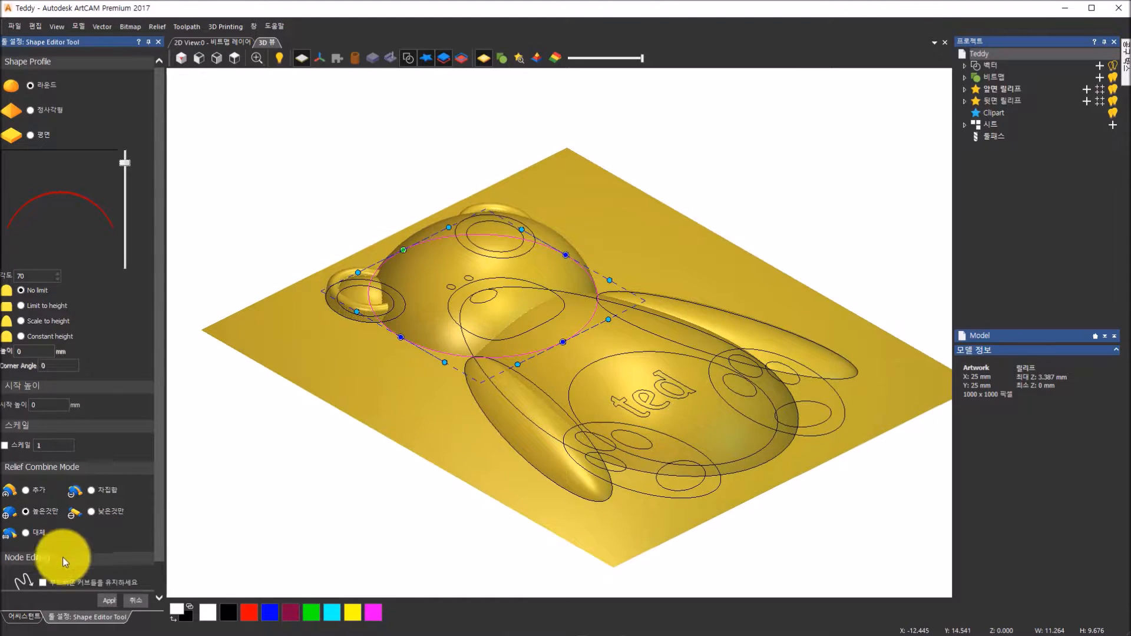
{"action": "left_click", "coordinate": [102, 601]}
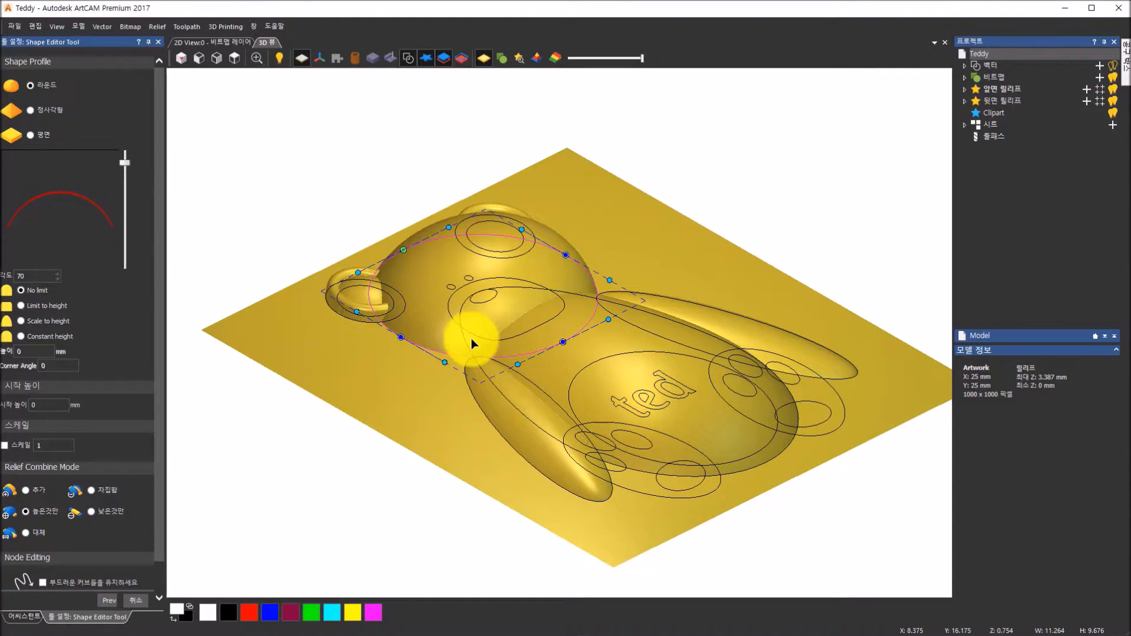
Step: Select the belly circle outline for shaping and change its relief combine mode to add (추가)
{"action": "left_click", "coordinate": [234, 58]}
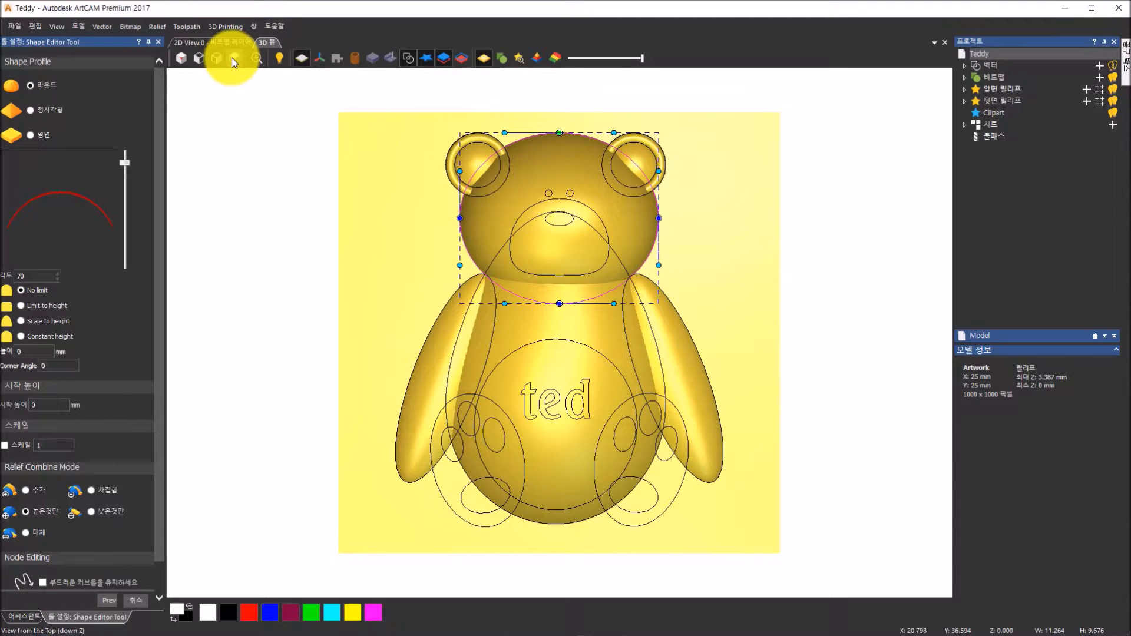
{"action": "left_click", "coordinate": [525, 345]}
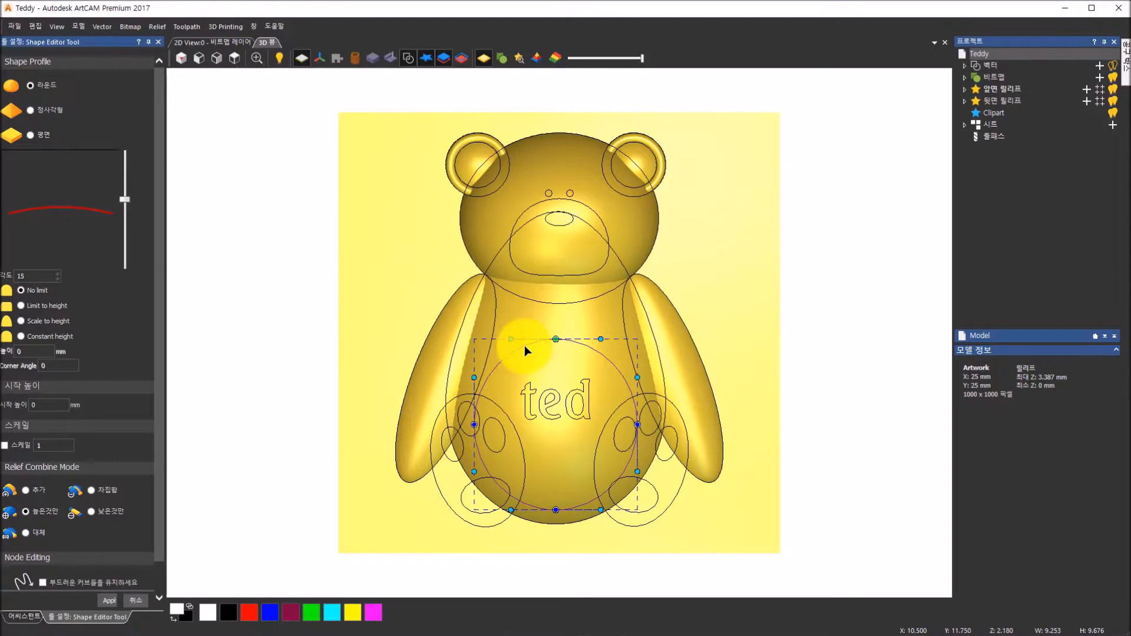
{"action": "left_click_drag", "start_coordinate": [573, 477], "coordinate": [641, 262]}
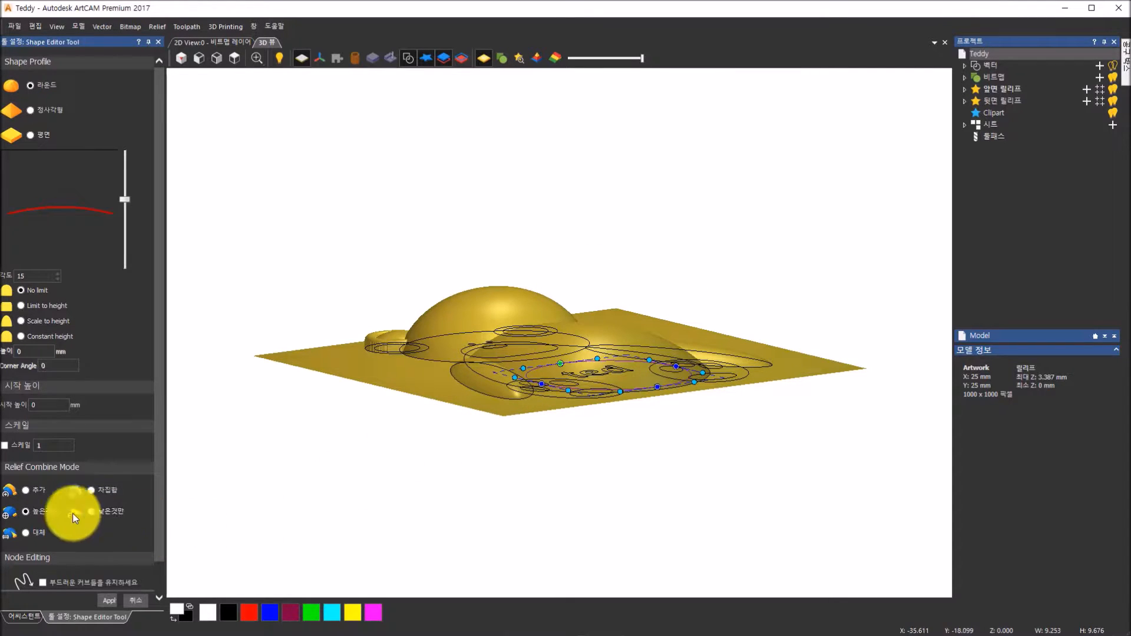
{"action": "left_click", "coordinate": [26, 489]}
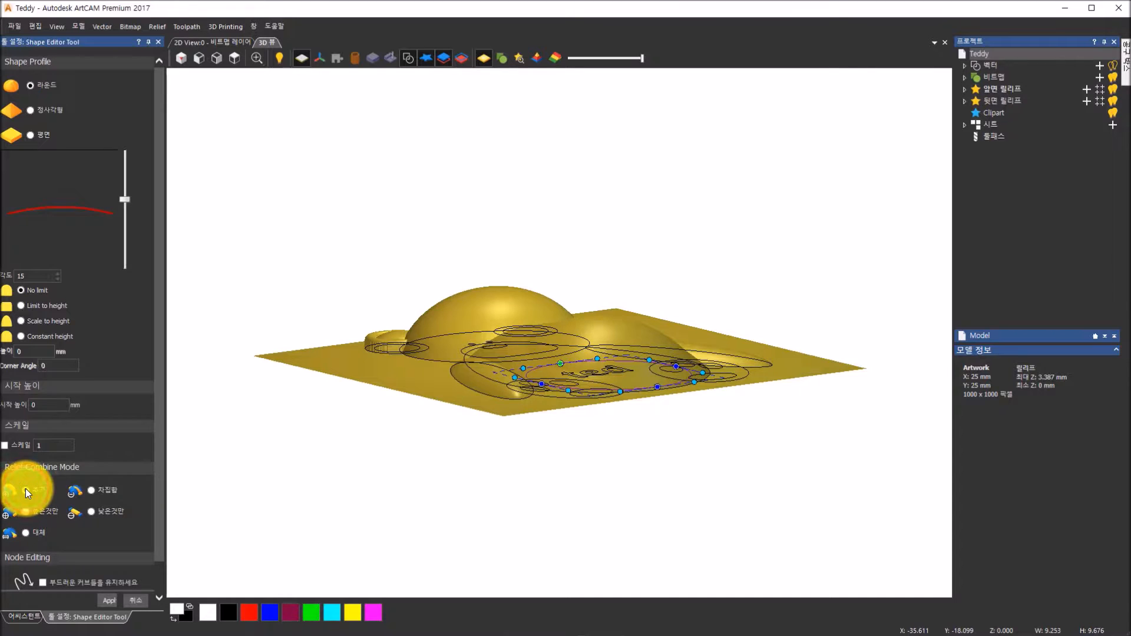
Step: Check the belly's bulge from the side, set its round profile angle to 21° and apply the shape to the relief
{"action": "left_click_drag", "start_coordinate": [631, 290], "coordinate": [420, 428]}
{"action": "scroll", "coordinate": [596, 337], "scroll_direction": "down", "scroll_amount": 1}
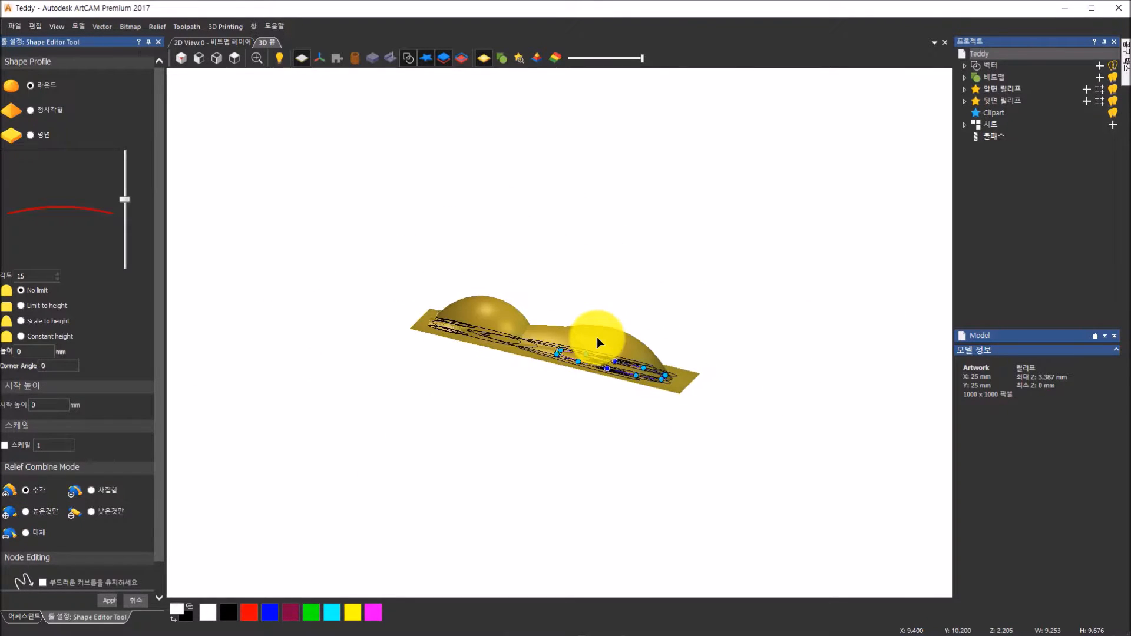
{"action": "scroll", "coordinate": [596, 337], "scroll_direction": "up", "scroll_amount": 3}
{"action": "scroll", "coordinate": [596, 337], "scroll_direction": "up", "scroll_amount": 2}
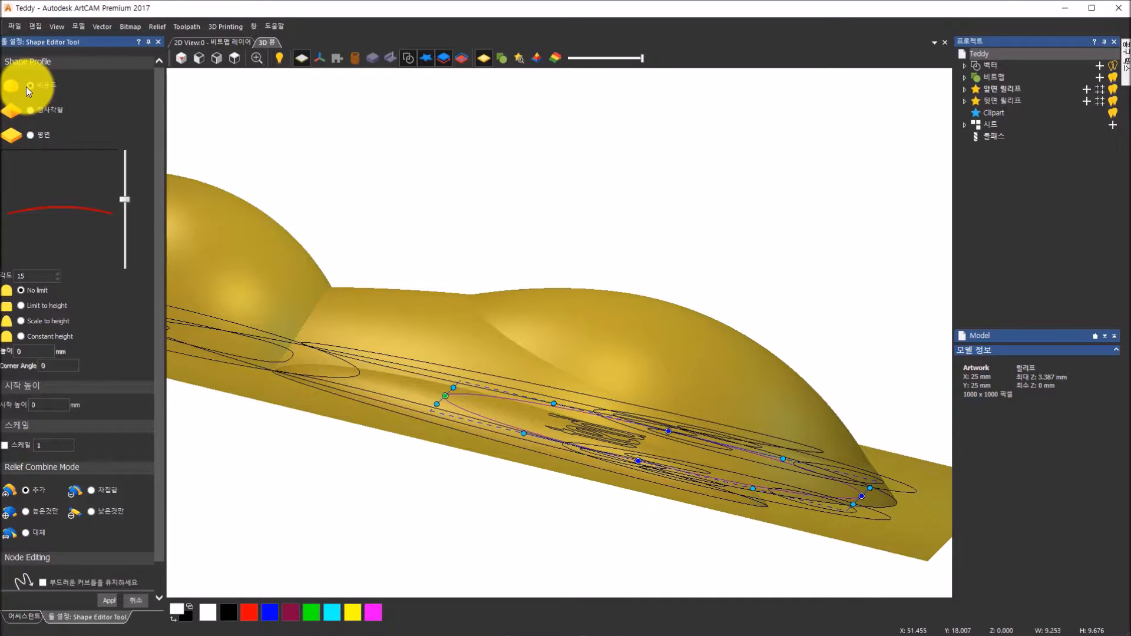
{"action": "mouse_move", "coordinate": [124, 203]}
{"action": "left_mouse_down"}
{"action": "mouse_move", "coordinate": [126, 183]}
{"action": "mouse_move", "coordinate": [126, 196]}
{"action": "left_mouse_up"}
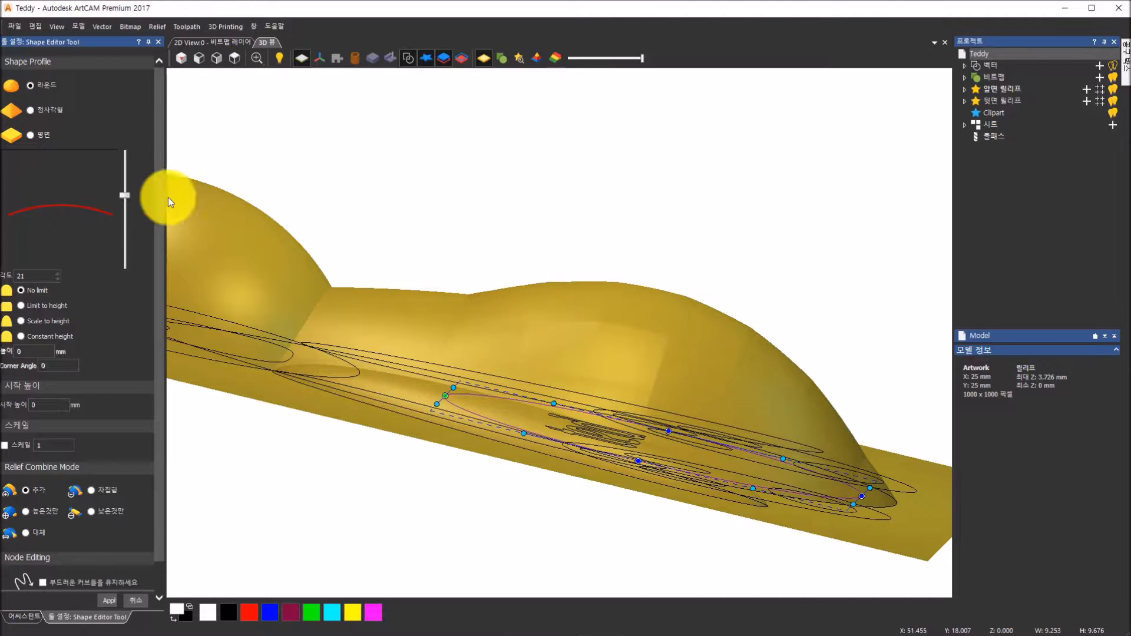
{"action": "left_click_drag", "start_coordinate": [831, 278], "coordinate": [681, 250]}
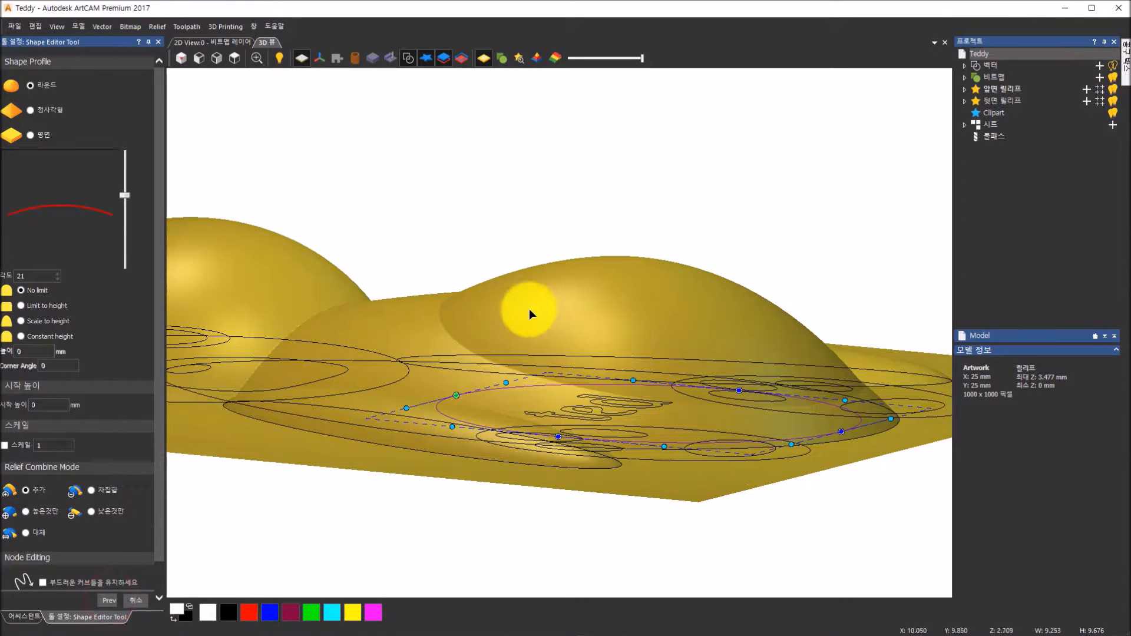
Step: Select both foot outlines and study how the feet are shaped on the finished bear in the reference picture
{"action": "left_click", "coordinate": [236, 57]}
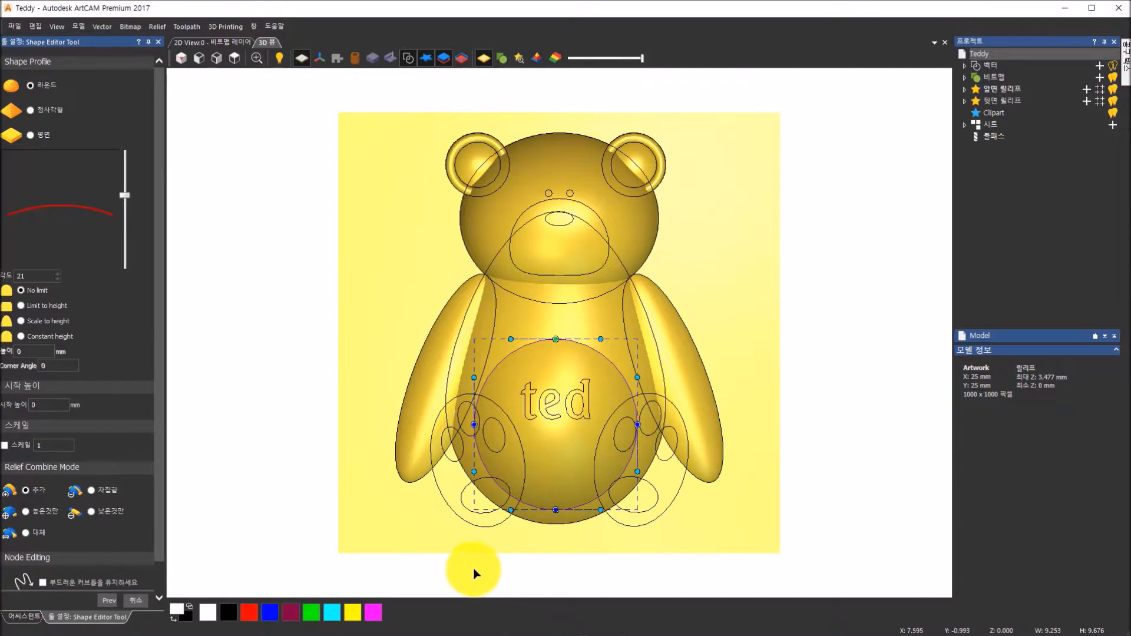
{"action": "left_click", "coordinate": [495, 527]}
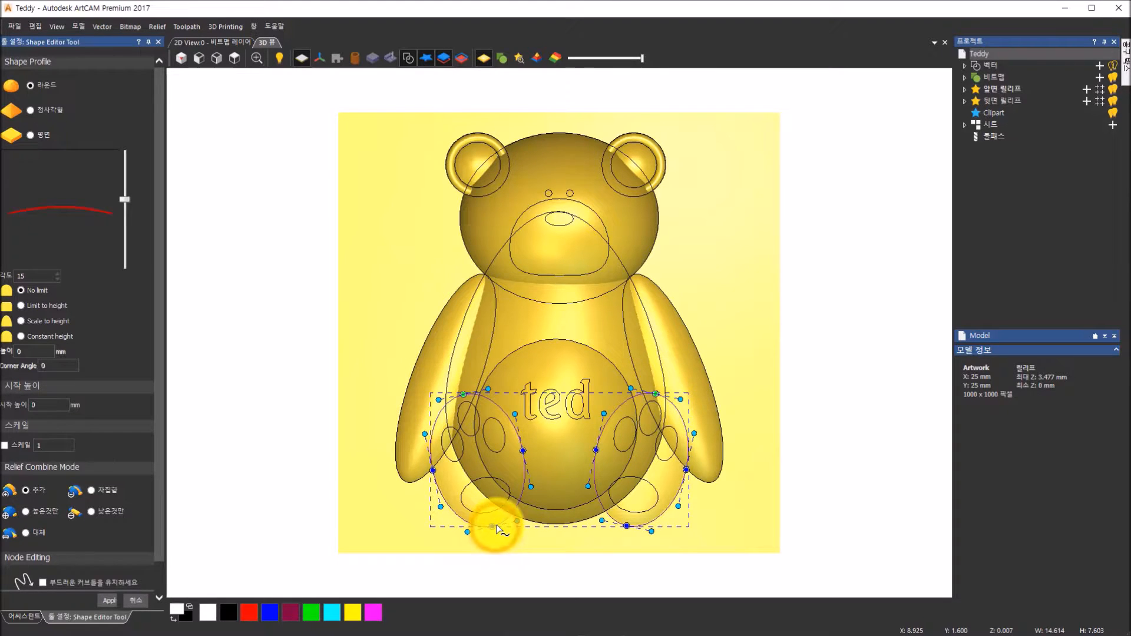
{"action": "left_click_drag", "start_coordinate": [525, 511], "coordinate": [596, 245]}
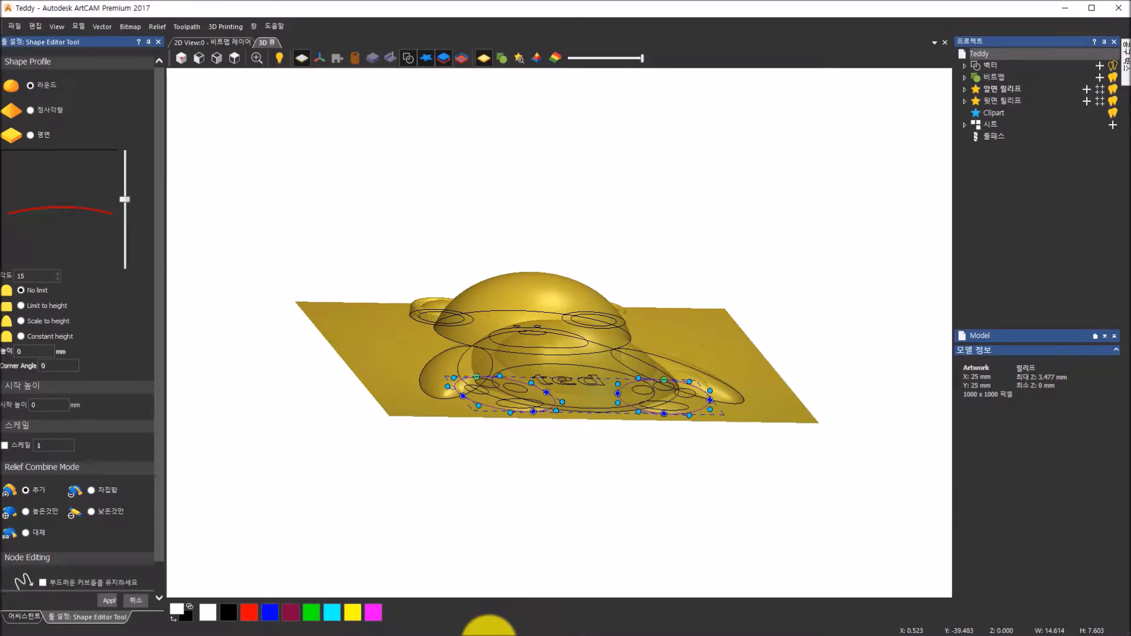
{"action": "left_click", "coordinate": [494, 628]}
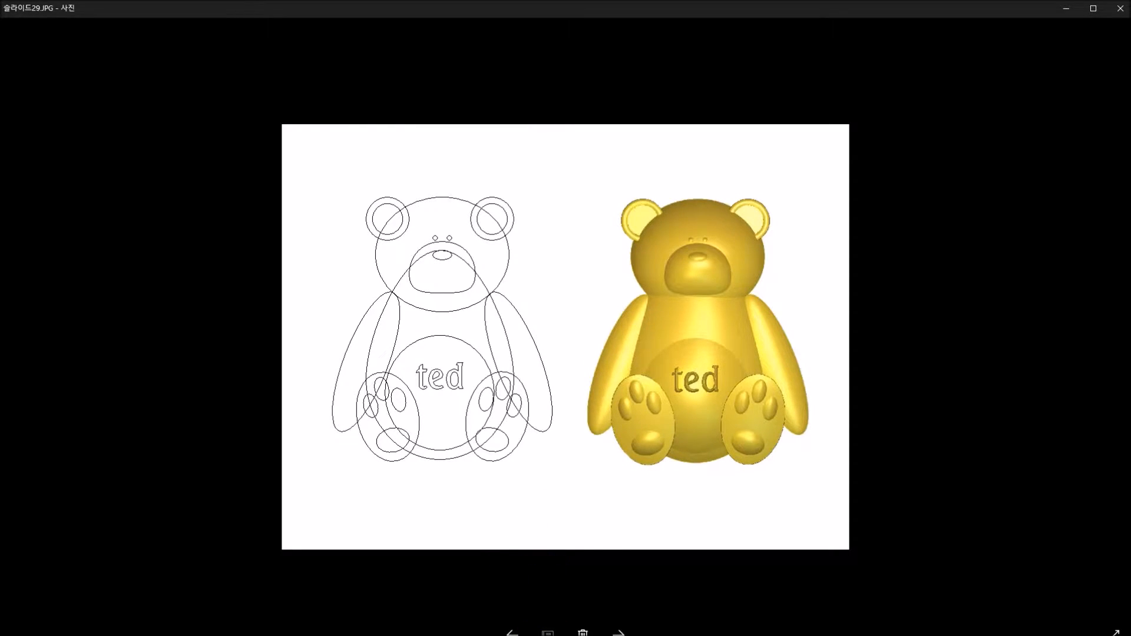
{"action": "left_click", "coordinate": [540, 635]}
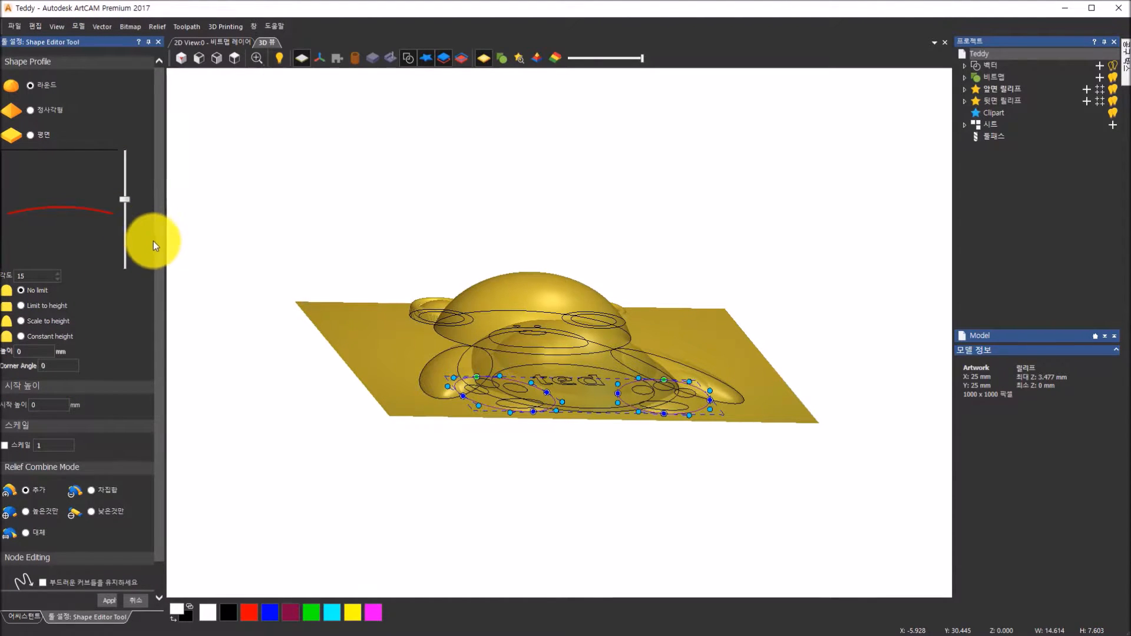
Step: Leave the Shape Editor without shaping the feet and start an Angled Plane for the selected foot outlines
{"action": "left_click", "coordinate": [157, 263]}
{"action": "left_click_drag", "start_coordinate": [158, 262], "coordinate": [160, 337]}
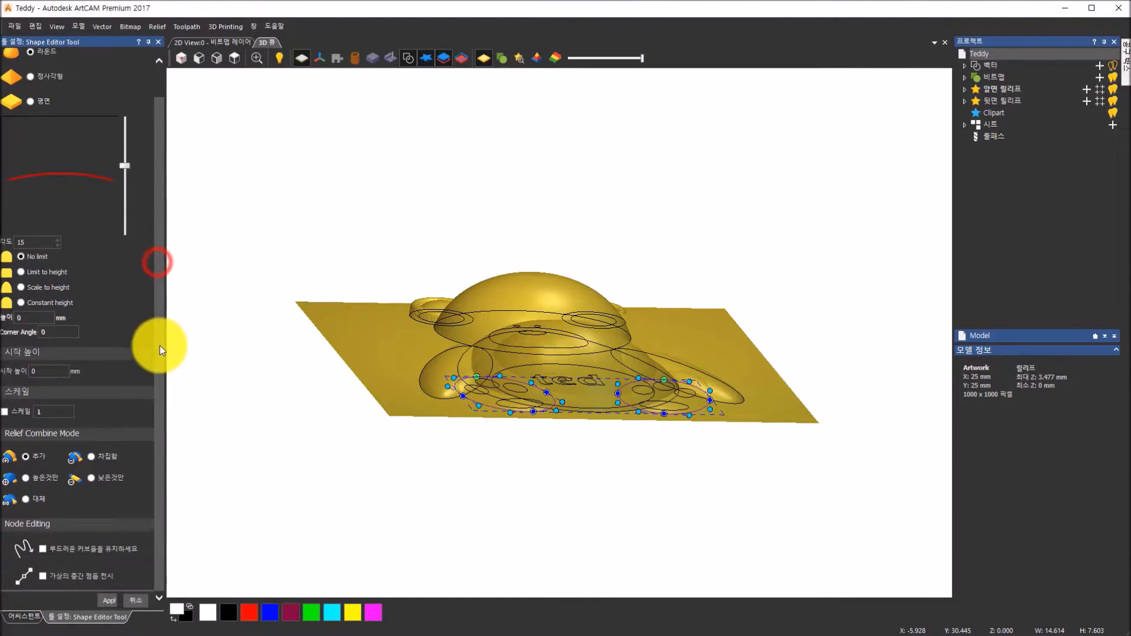
{"action": "left_click", "coordinate": [137, 604]}
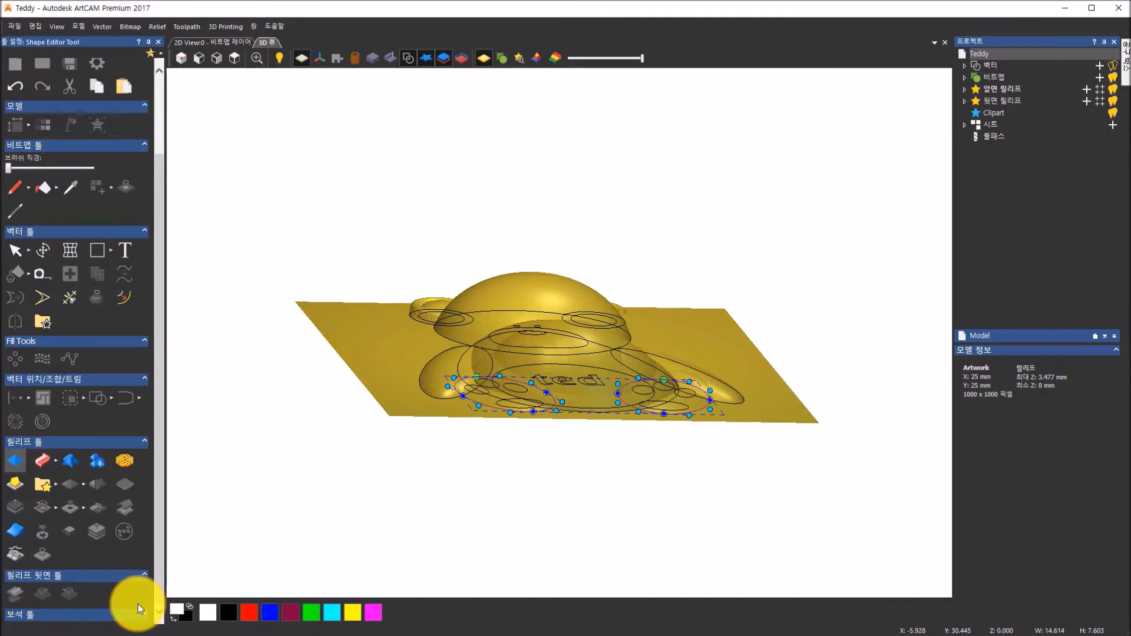
{"action": "left_click_drag", "start_coordinate": [533, 393], "coordinate": [412, 450]}
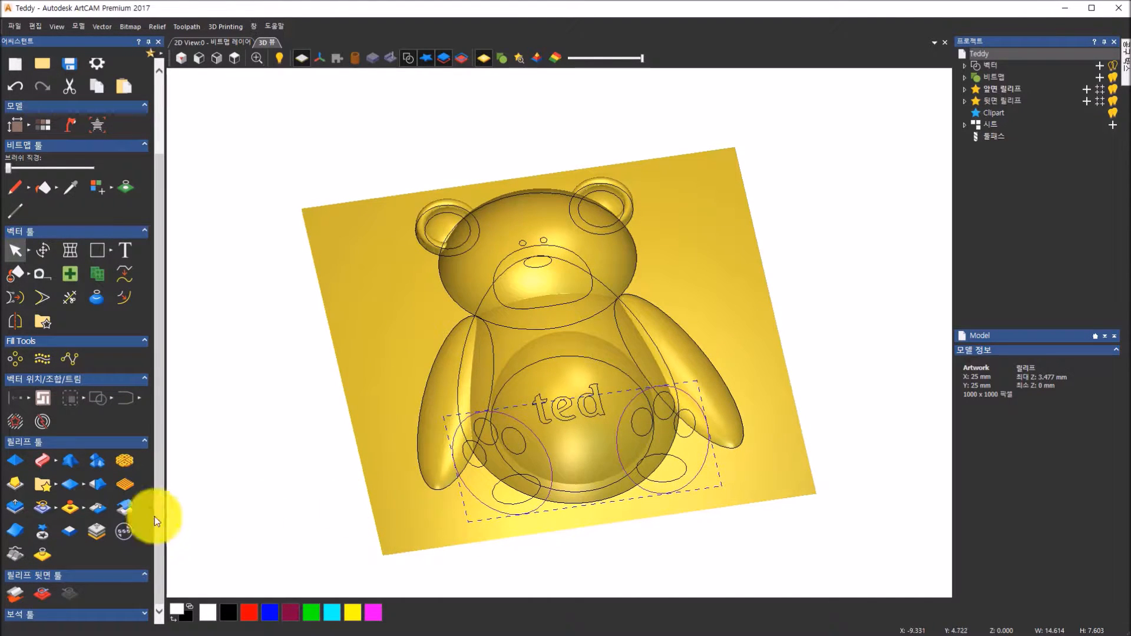
{"action": "left_click", "coordinate": [17, 485]}
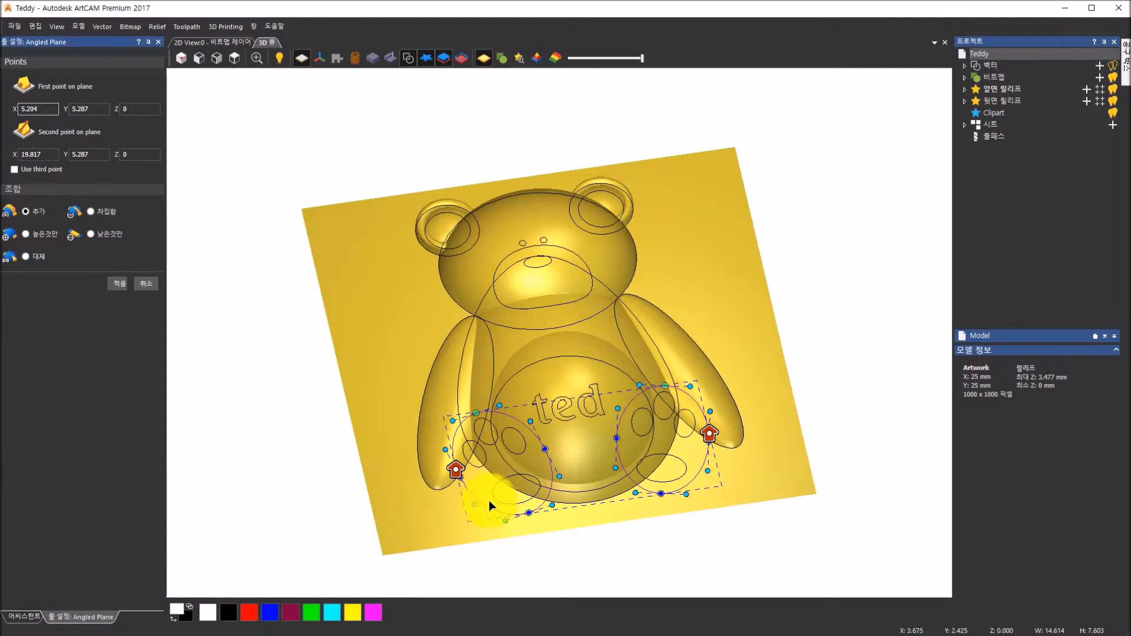
Step: Enable the third point of the angled plane and review the Z height fields of all three points
{"action": "left_click_drag", "start_coordinate": [587, 505], "coordinate": [571, 525]}
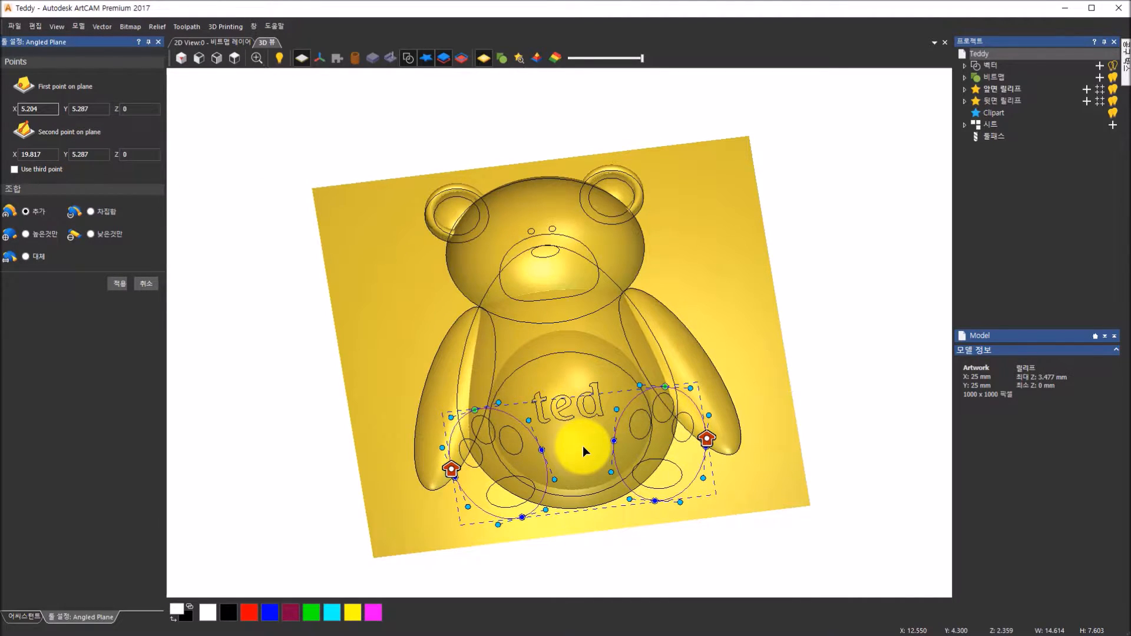
{"action": "left_click", "coordinate": [15, 171]}
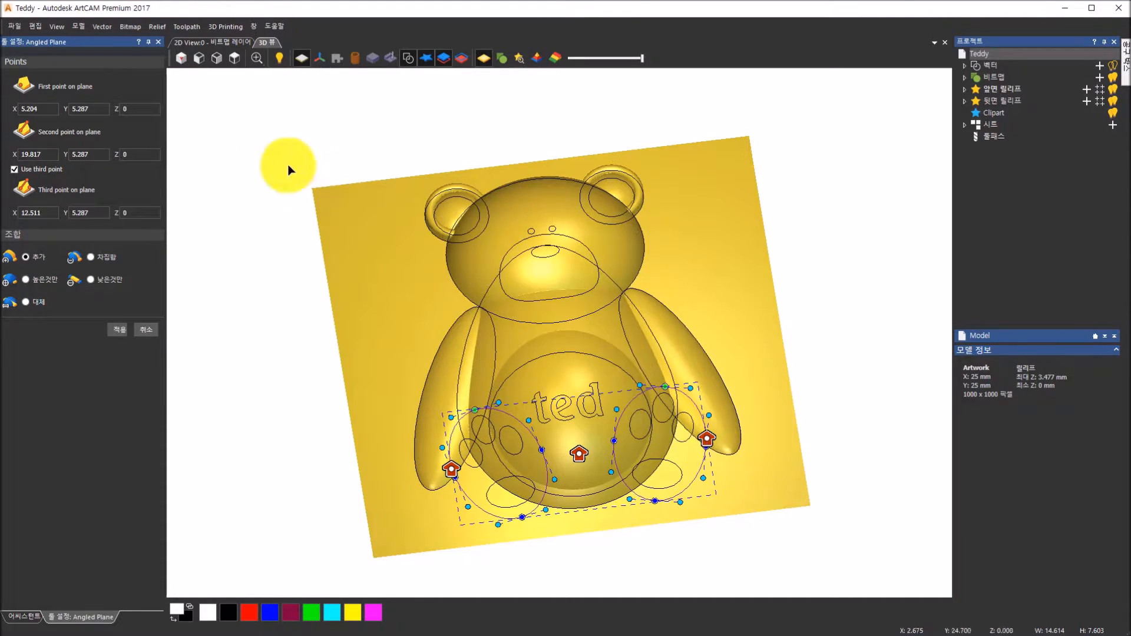
{"action": "left_click", "coordinate": [140, 108]}
{"action": "left_click", "coordinate": [143, 152]}
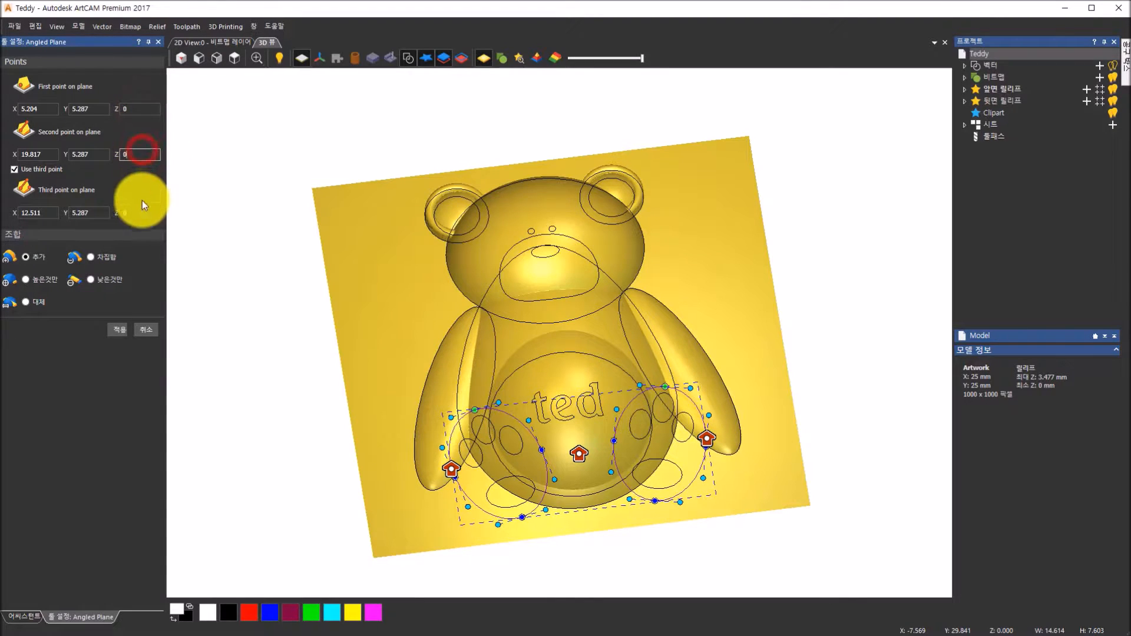
{"action": "left_click", "coordinate": [141, 212]}
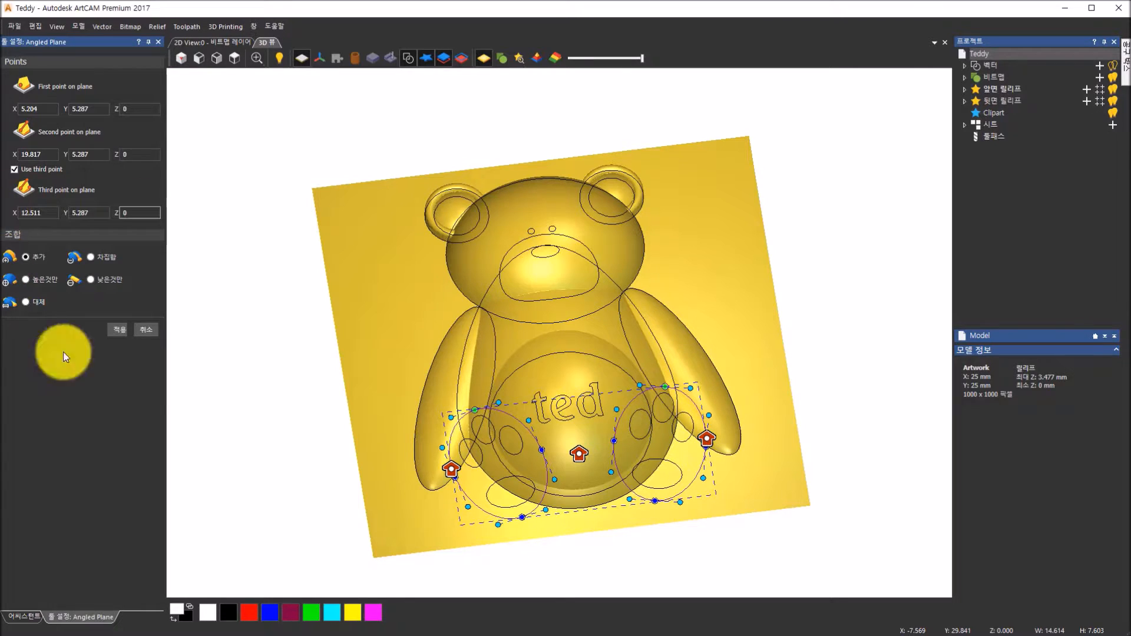
Step: Place the first plane point at the left foot's upper edge (X 7.066, Y 9.011) and the second at its lower edge (X 8.704, Y 1.528)
{"action": "mouse_move", "coordinate": [563, 505]}
{"action": "left_mouse_down"}
{"action": "mouse_move", "coordinate": [652, 479]}
{"action": "mouse_move", "coordinate": [544, 503]}
{"action": "left_mouse_up"}
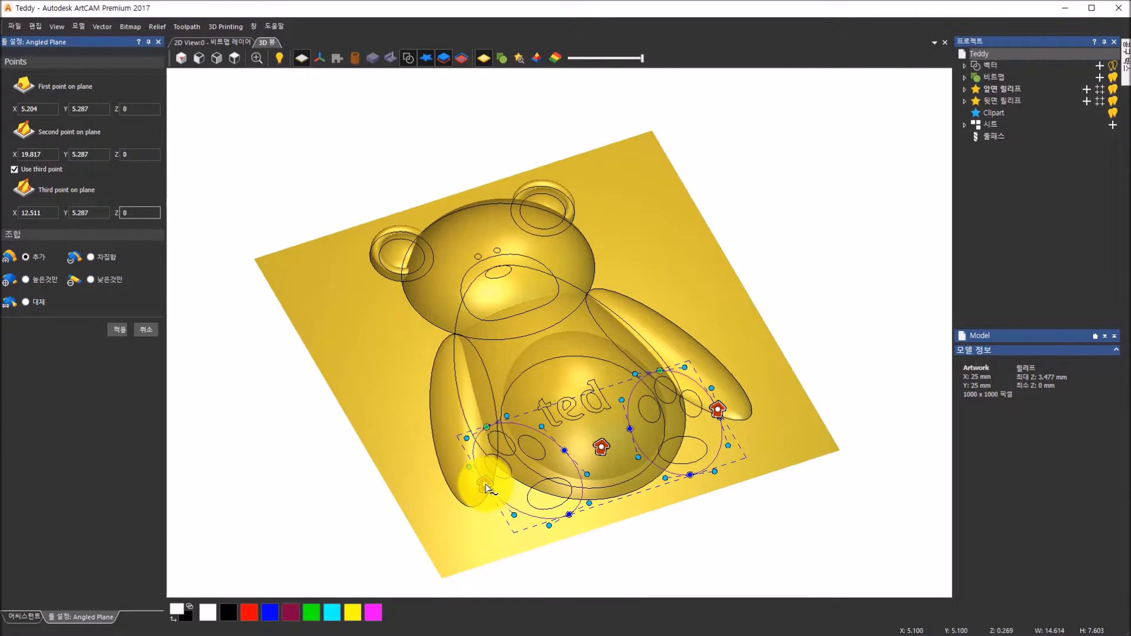
{"action": "mouse_move", "coordinate": [488, 484]}
{"action": "left_mouse_down"}
{"action": "mouse_move", "coordinate": [498, 447]}
{"action": "mouse_move", "coordinate": [487, 427]}
{"action": "left_mouse_up"}
{"action": "left_click_drag", "start_coordinate": [629, 491], "coordinate": [578, 483]}
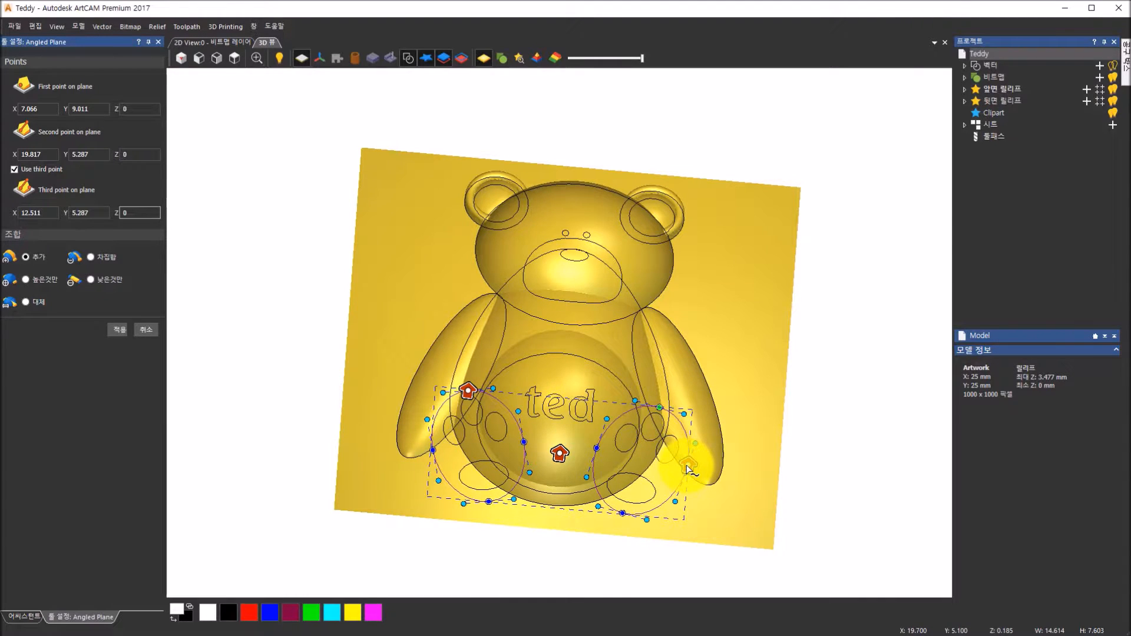
{"action": "left_click_drag", "start_coordinate": [688, 470], "coordinate": [489, 502]}
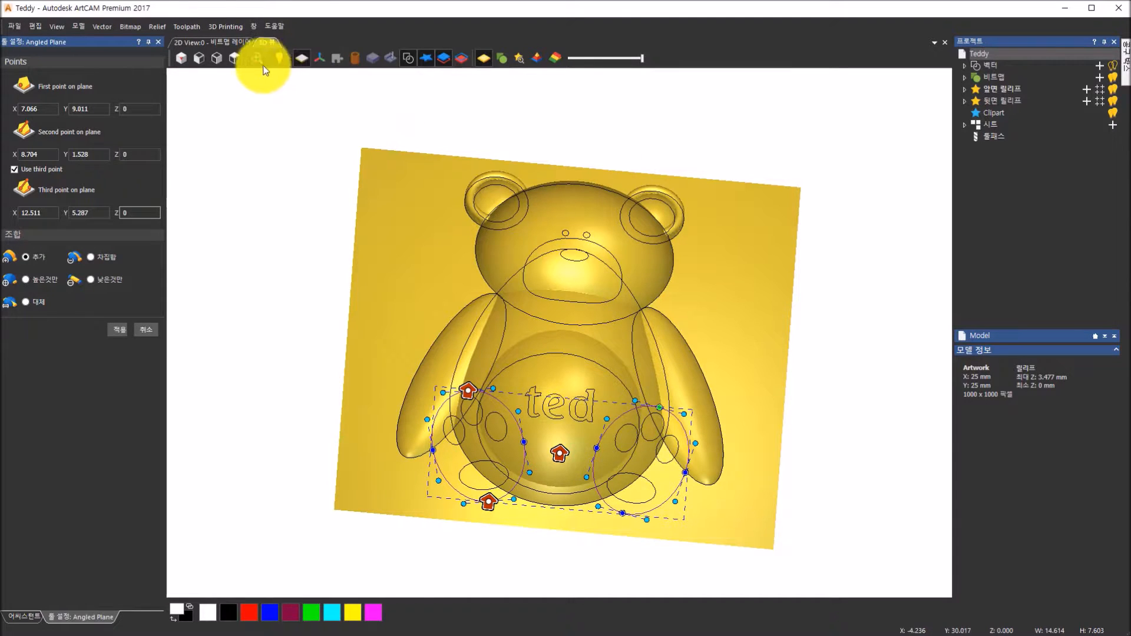
Step: Inspect the three plane points around the feet and set the first point's Z height to 3.5
{"action": "left_click", "coordinate": [235, 59]}
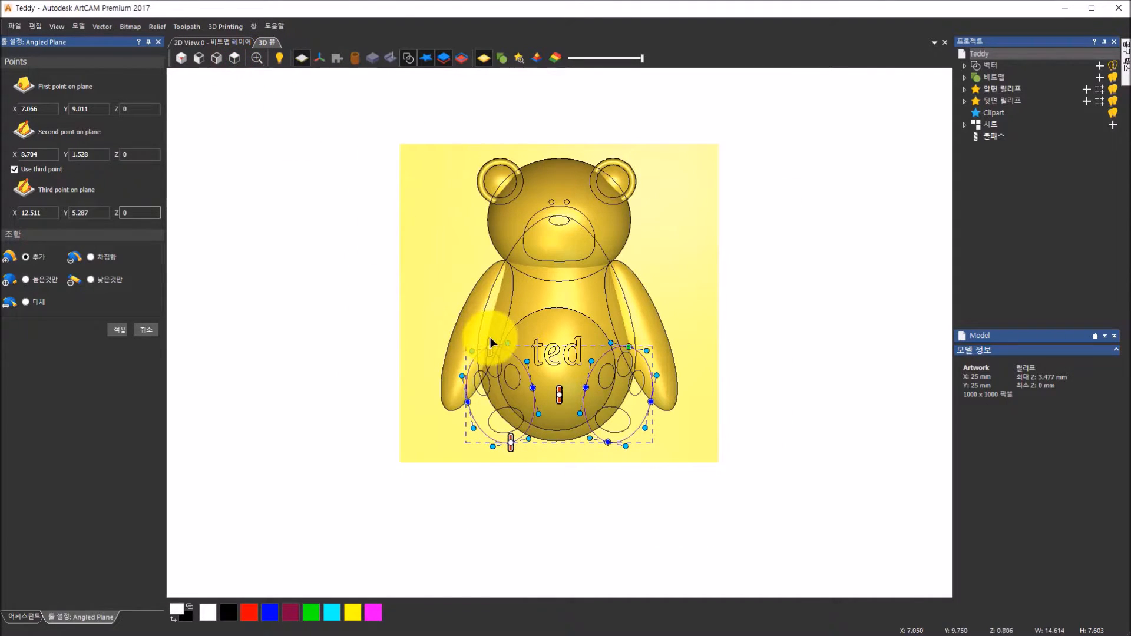
{"action": "left_click_drag", "start_coordinate": [638, 532], "coordinate": [669, 337]}
{"action": "left_click_drag", "start_coordinate": [491, 301], "coordinate": [548, 429]}
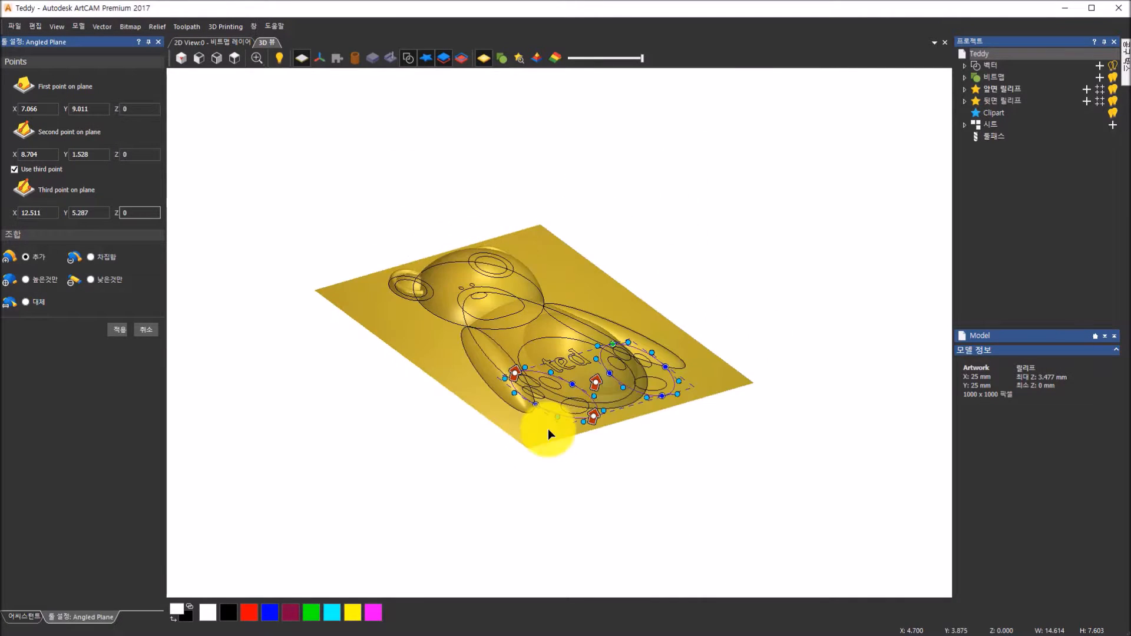
{"action": "scroll", "coordinate": [557, 405], "scroll_direction": "up", "scroll_amount": 4}
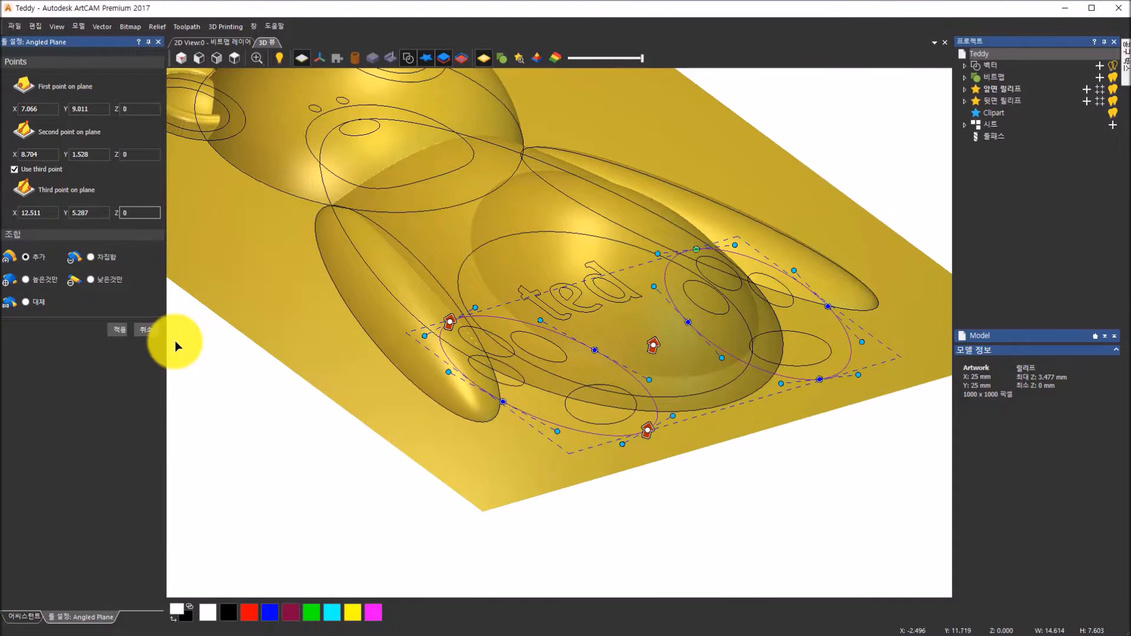
{"action": "left_click", "coordinate": [57, 213]}
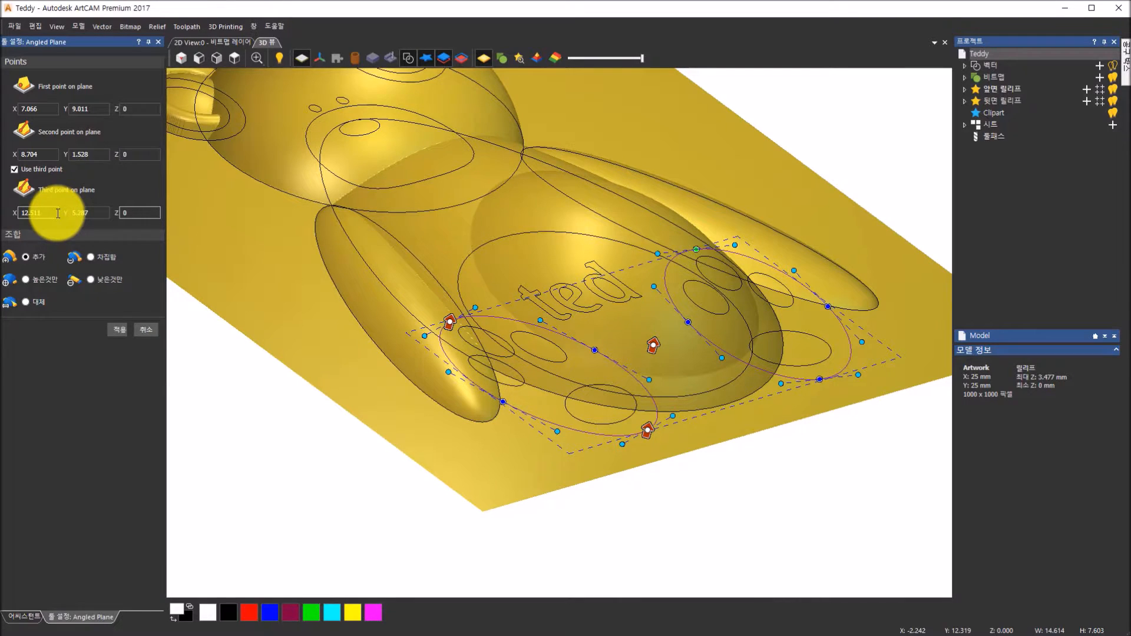
{"action": "left_click", "coordinate": [127, 111]}
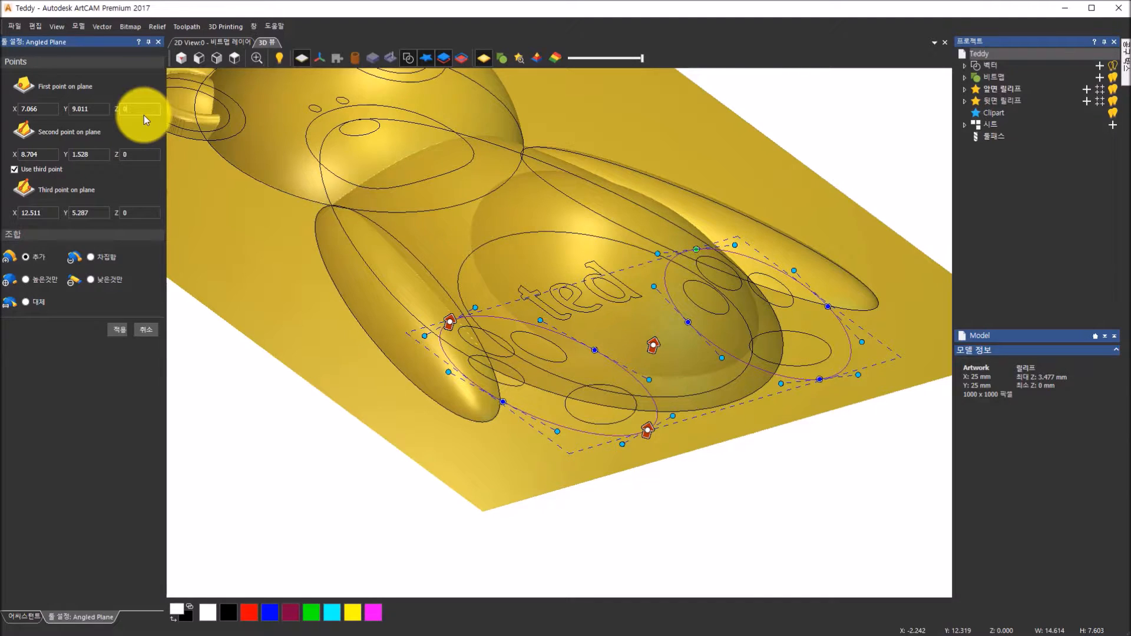
{"action": "left_click", "coordinate": [144, 108]}
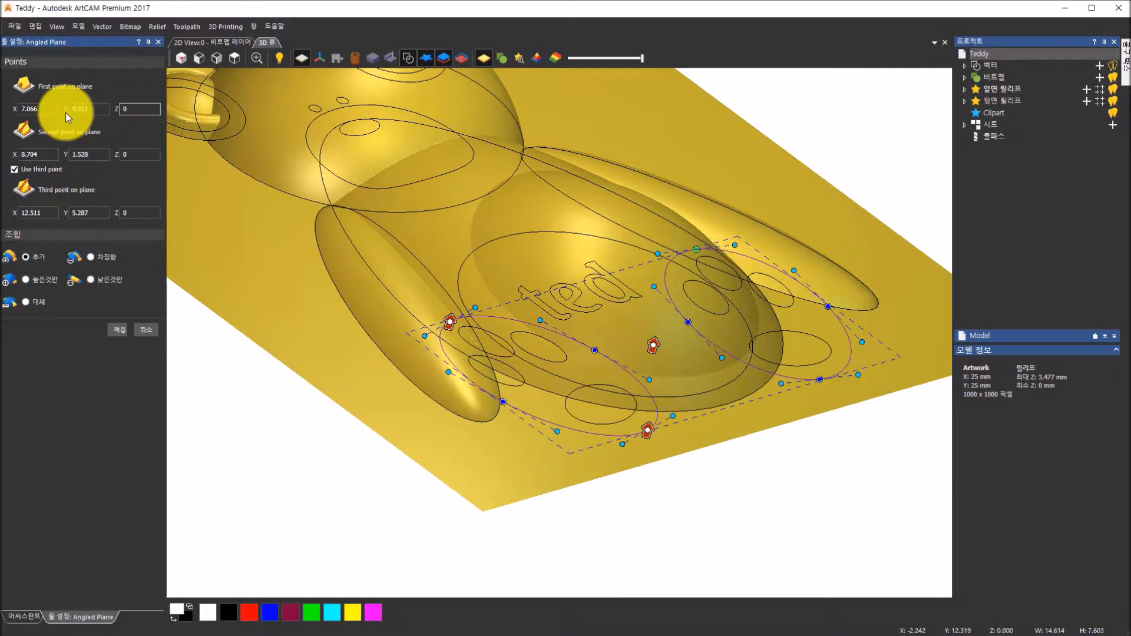
{"action": "key", "text": "BackSpace"}
{"action": "type", "text": "3.5"}
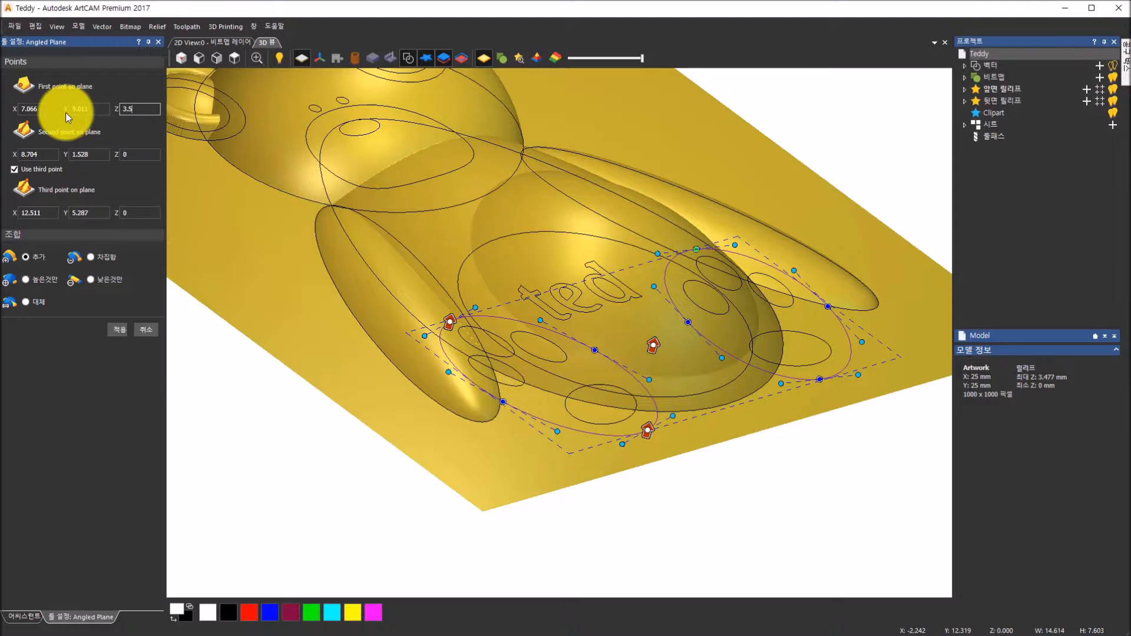
Step: Set the second plane point's Z height to 1.5 and the third's to 2.75, and check the slanted feet from the side
{"action": "left_click", "coordinate": [134, 154]}
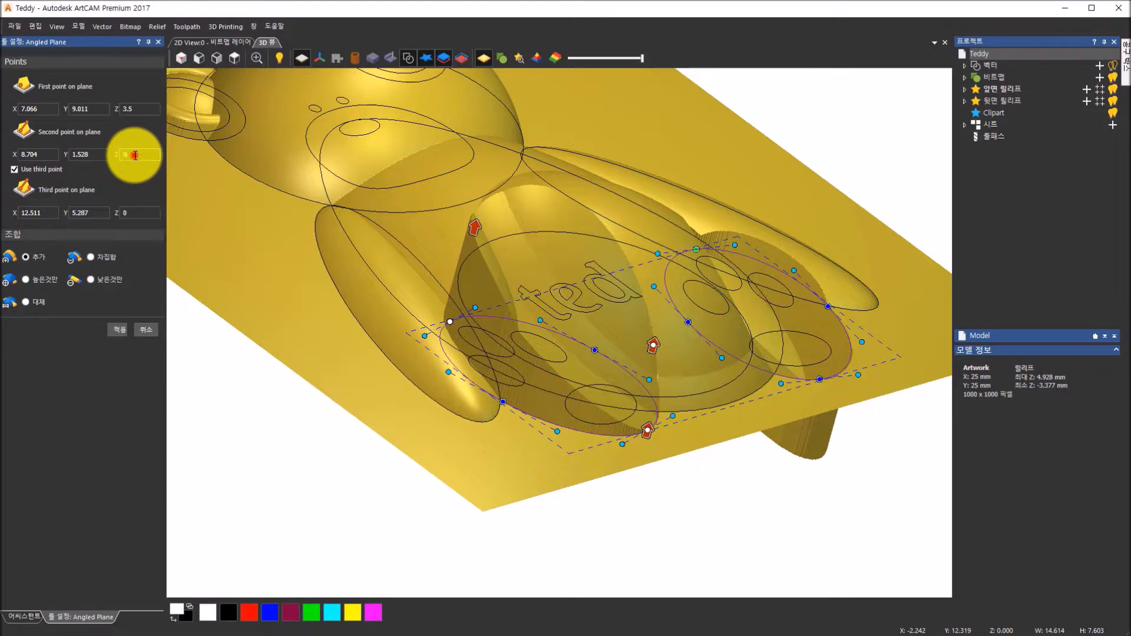
{"action": "double_click", "coordinate": [135, 155]}
{"action": "type", "text": "1.5"}
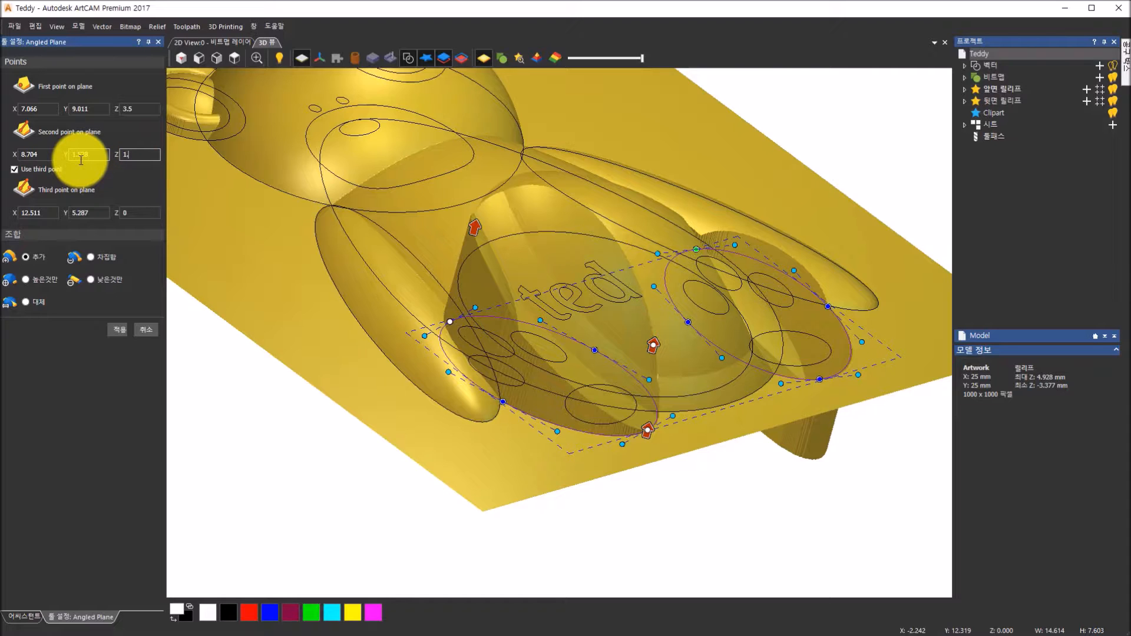
{"action": "double_click", "coordinate": [150, 212]}
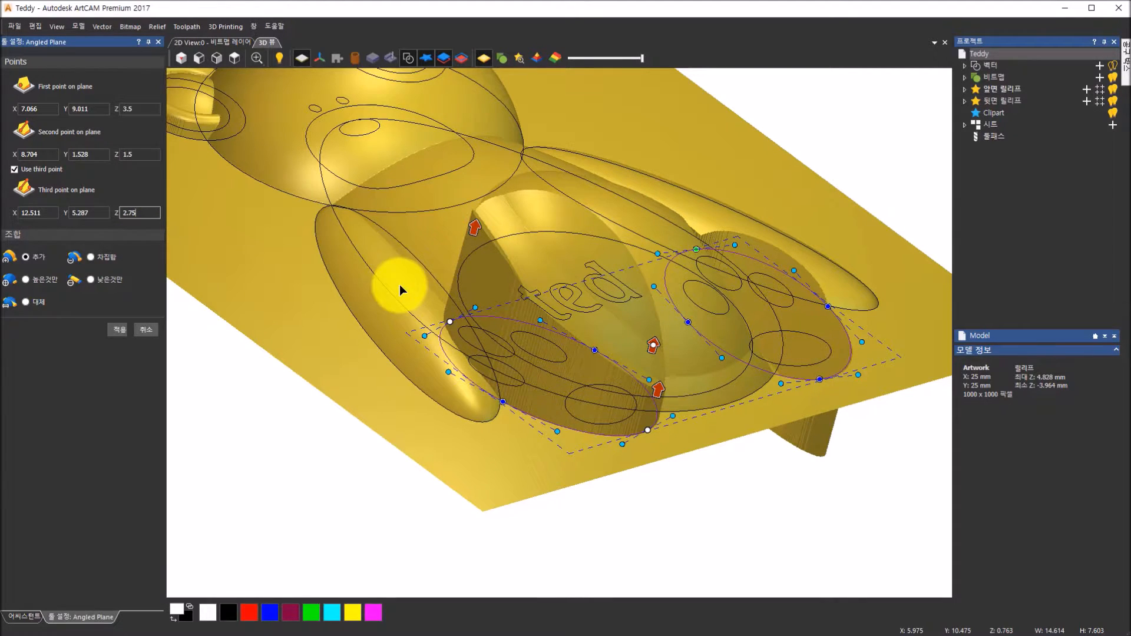
{"action": "left_click", "coordinate": [141, 153]}
{"action": "middle_click_drag", "start_coordinate": [579, 292], "coordinate": [677, 187]}
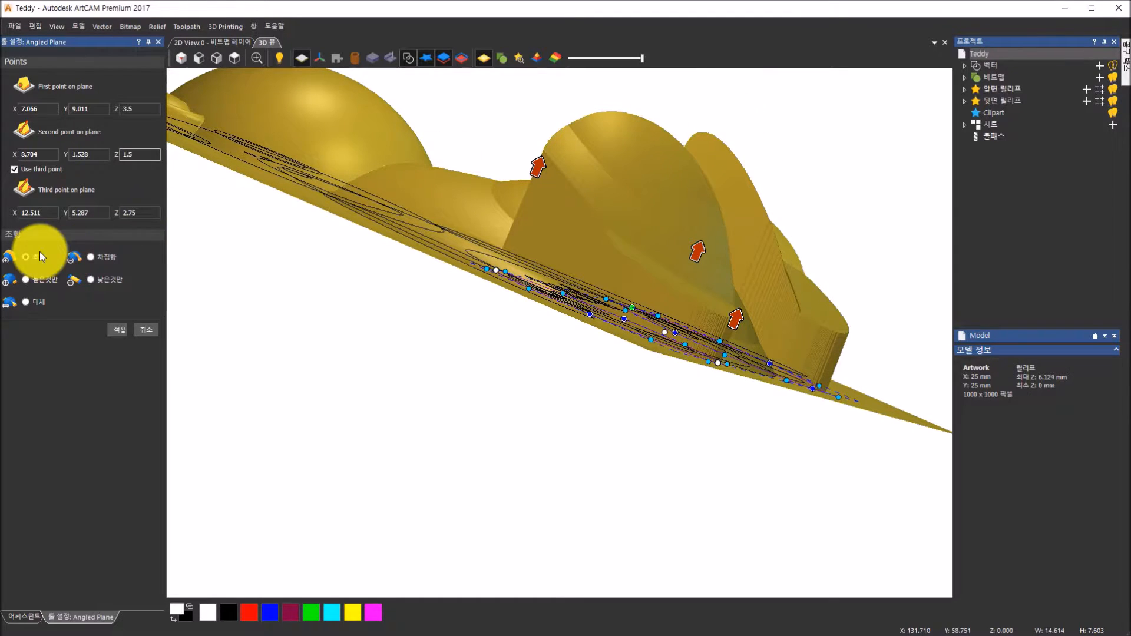
Step: Set the angled plane's combine mode to 높은것만 (merge highest), inspect the slanted feet from several sides, and apply the plane
{"action": "left_click", "coordinate": [29, 281]}
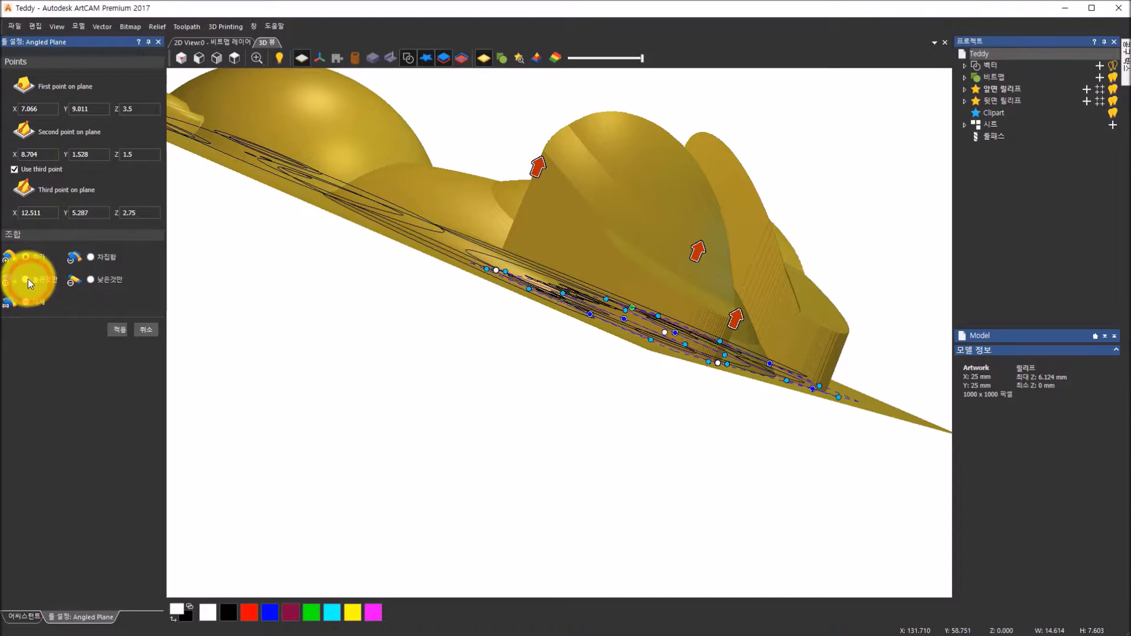
{"action": "left_click_drag", "start_coordinate": [670, 263], "coordinate": [472, 358]}
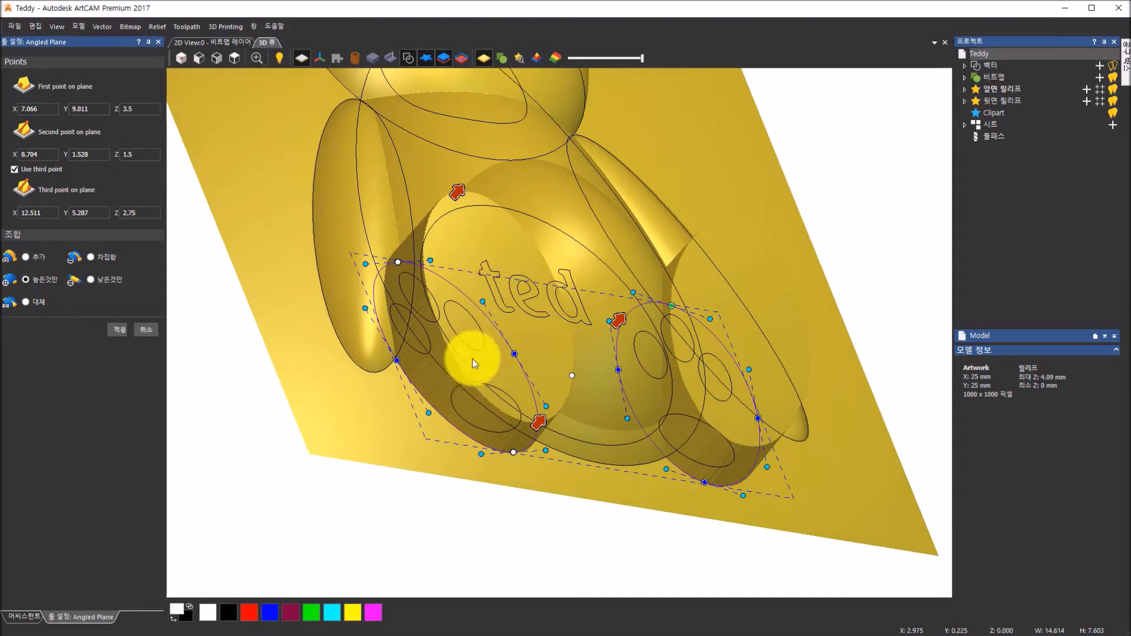
{"action": "left_click", "coordinate": [230, 62]}
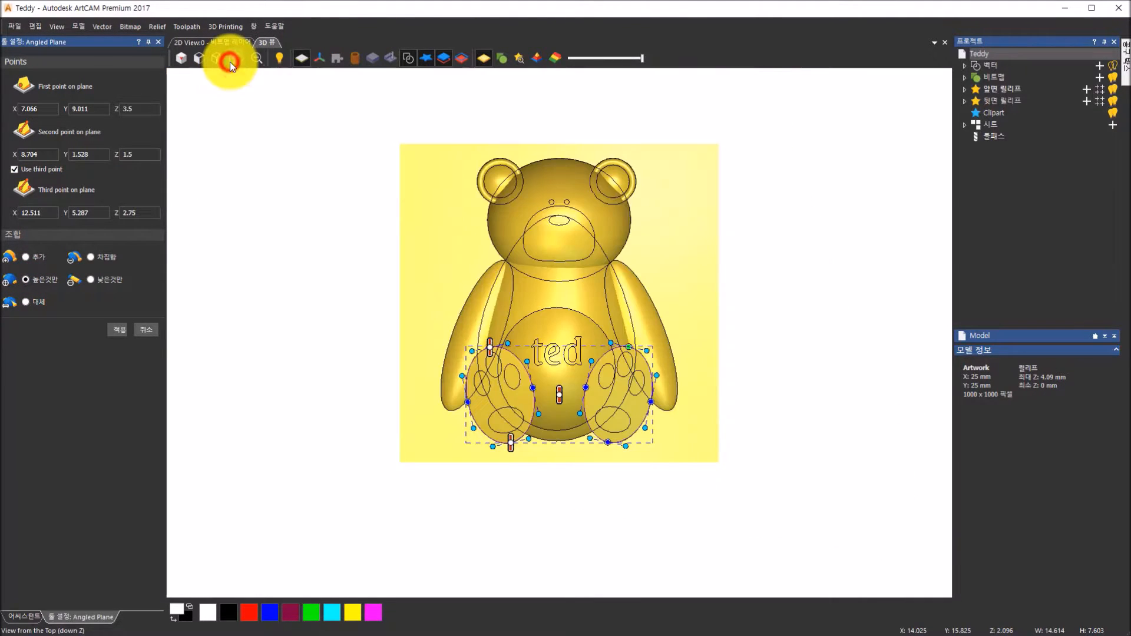
{"action": "mouse_move", "coordinate": [571, 511]}
{"action": "left_mouse_down"}
{"action": "mouse_move", "coordinate": [566, 387]}
{"action": "mouse_move", "coordinate": [596, 227]}
{"action": "left_mouse_up"}
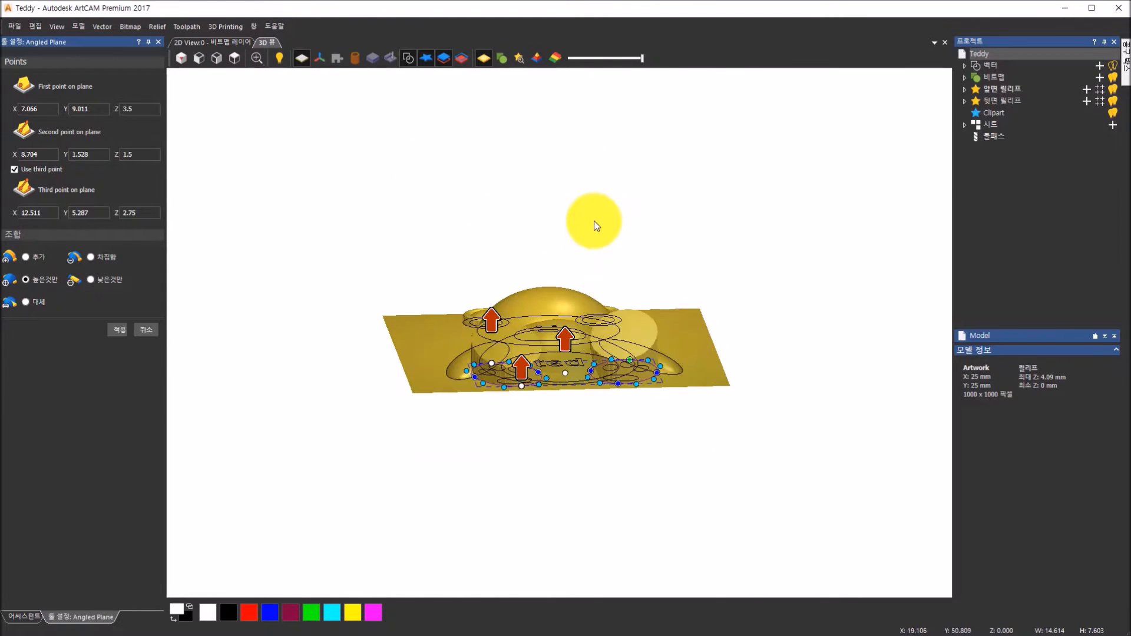
{"action": "left_click", "coordinate": [216, 59]}
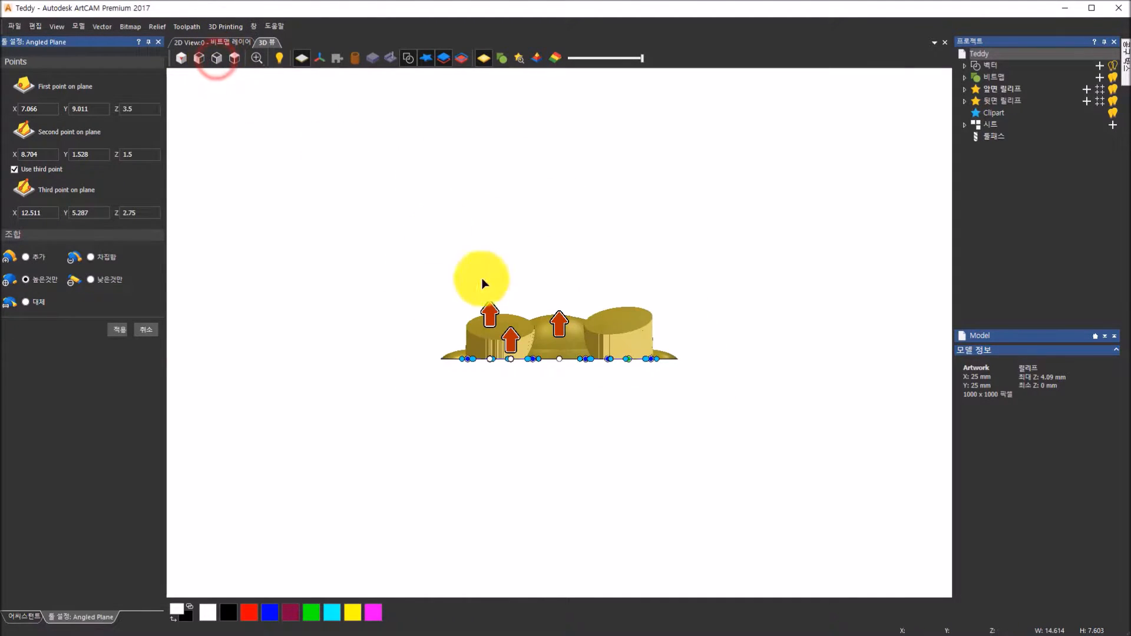
{"action": "scroll", "coordinate": [582, 358], "scroll_direction": "up", "scroll_amount": 3}
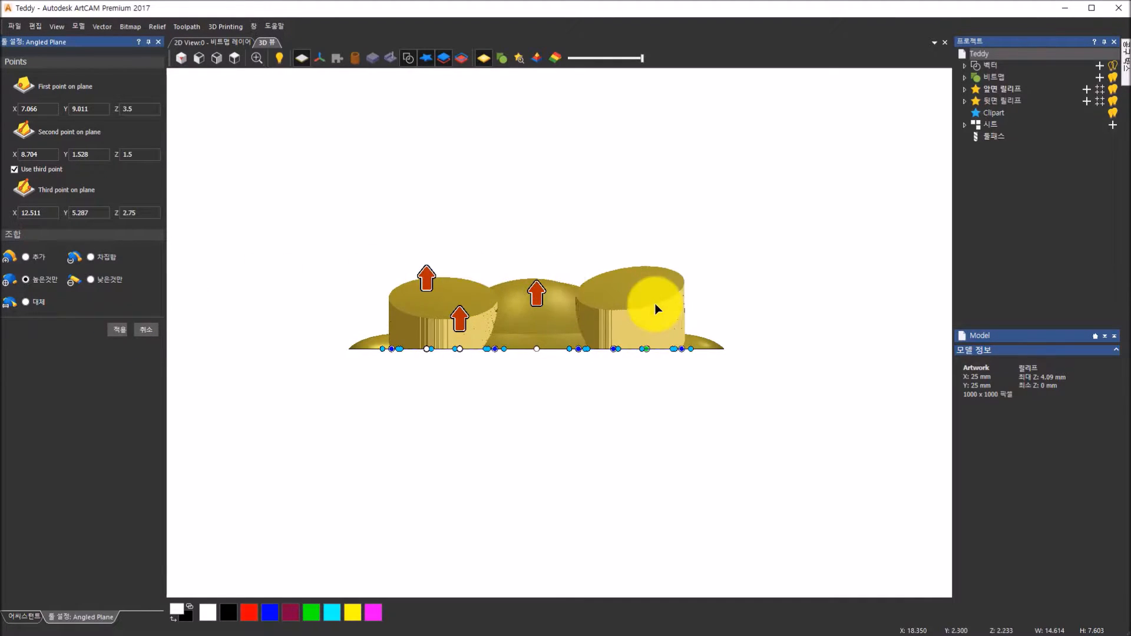
{"action": "left_click", "coordinate": [122, 330]}
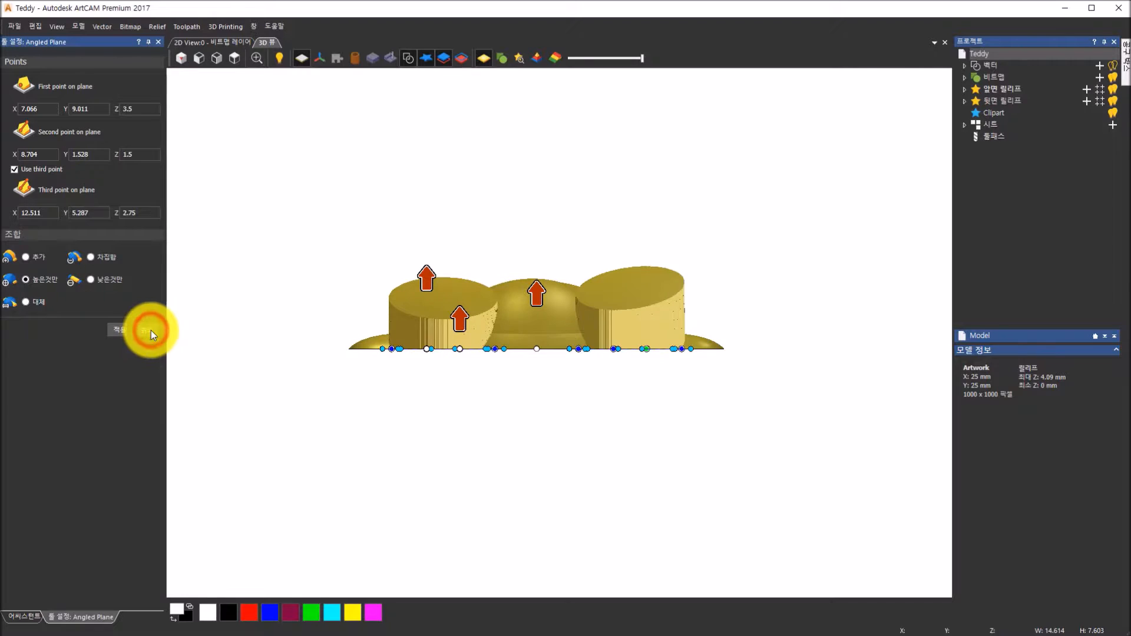
{"action": "left_click", "coordinate": [151, 331]}
Step: Dome the slanted tops of both feet with a round Shape Editor profile at 22 degrees, added to the relief
{"action": "left_click_drag", "start_coordinate": [637, 362], "coordinate": [677, 546]}
{"action": "left_click_drag", "start_coordinate": [337, 302], "coordinate": [335, 288]}
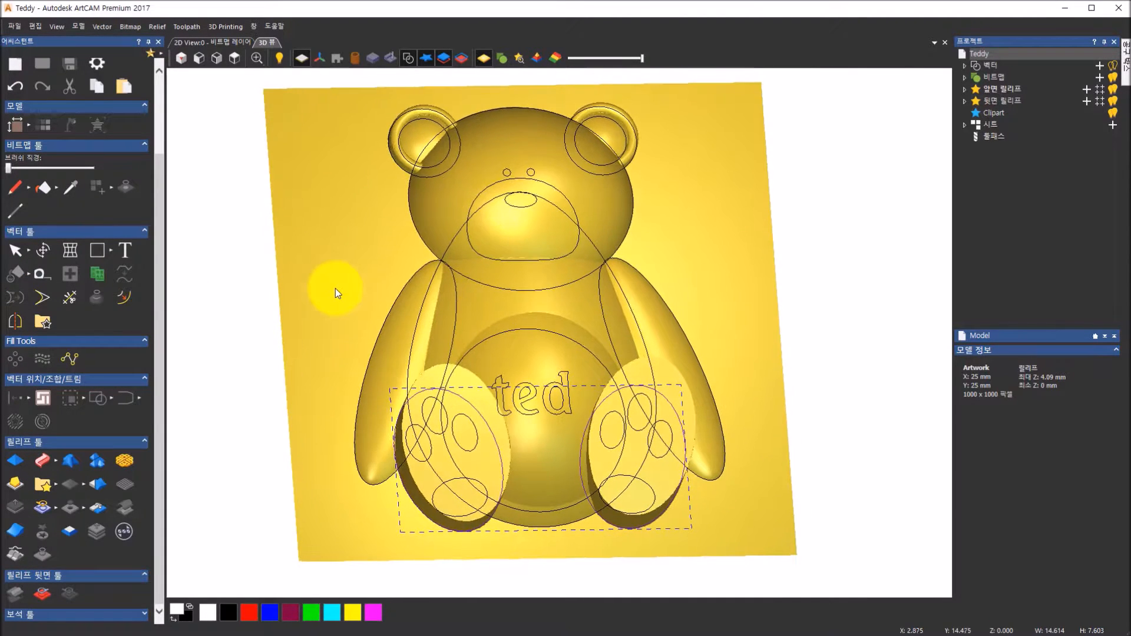
{"action": "left_click_drag", "start_coordinate": [631, 455], "coordinate": [674, 295]}
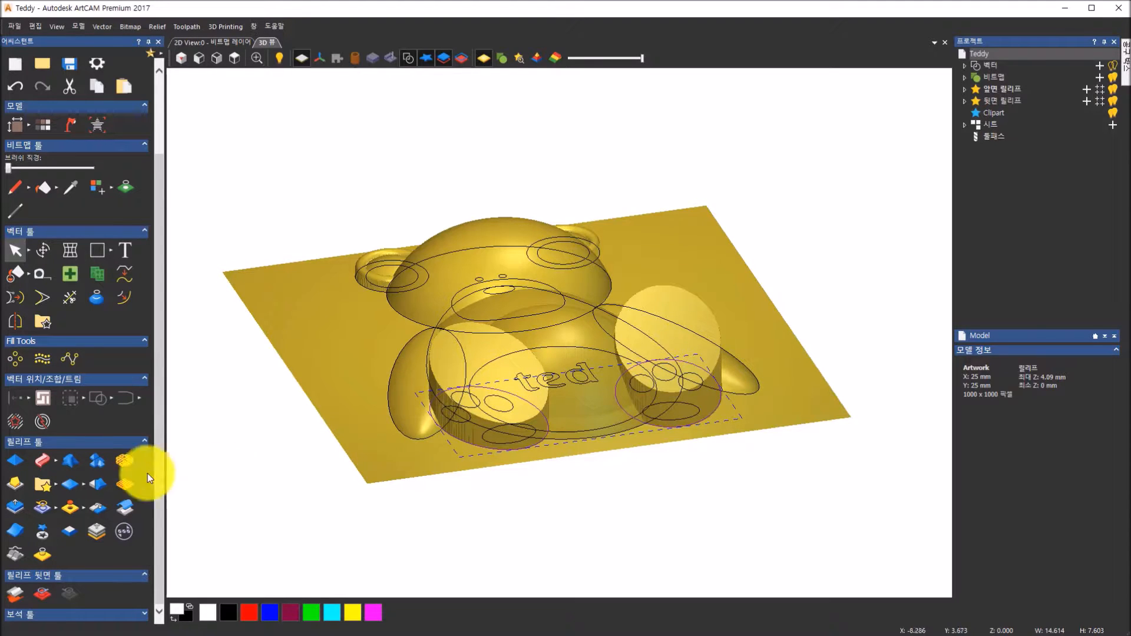
{"action": "left_click", "coordinate": [13, 461]}
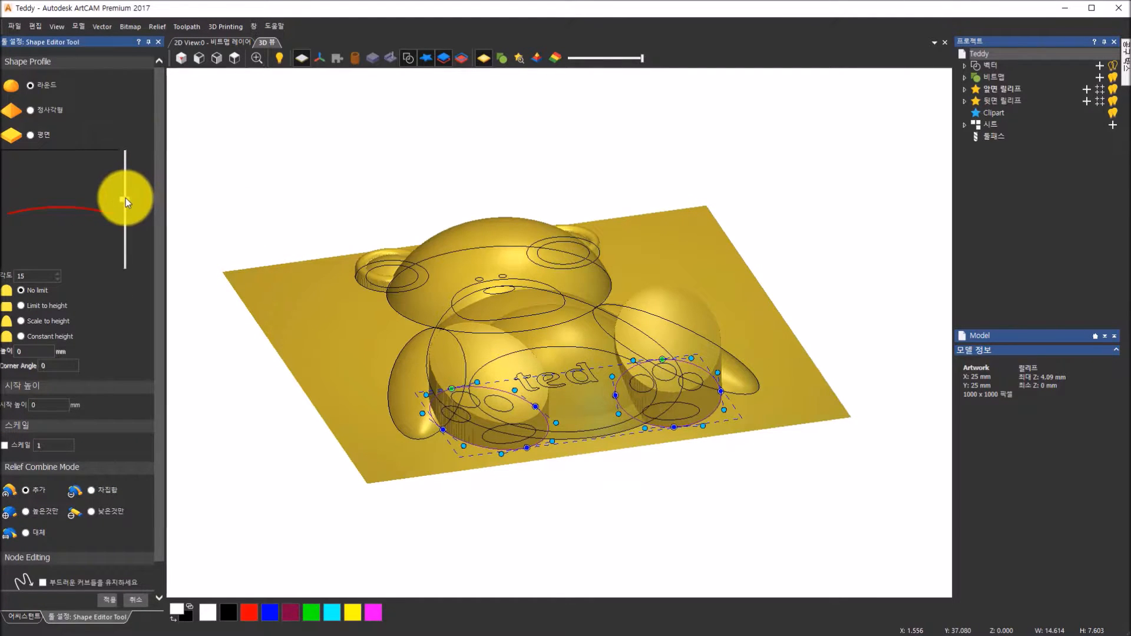
{"action": "mouse_move", "coordinate": [125, 197]}
{"action": "left_mouse_down"}
{"action": "mouse_move", "coordinate": [125, 177]}
{"action": "mouse_move", "coordinate": [125, 194]}
{"action": "left_mouse_up"}
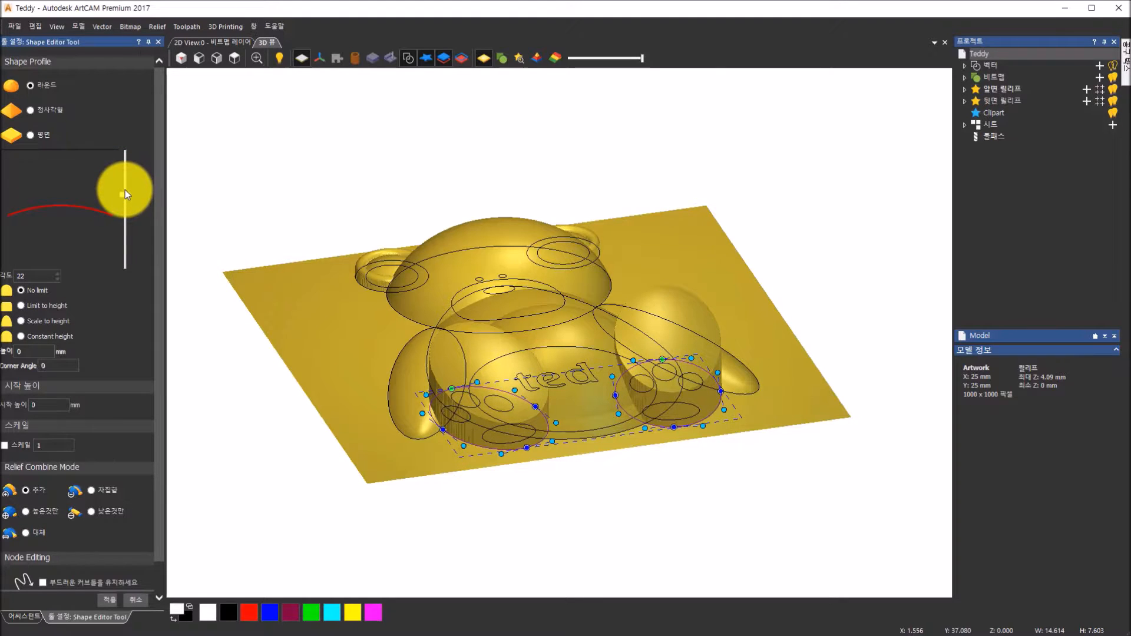
{"action": "left_click_drag", "start_coordinate": [408, 403], "coordinate": [737, 304]}
{"action": "scroll", "coordinate": [531, 322], "scroll_direction": "up", "scroll_amount": 10}
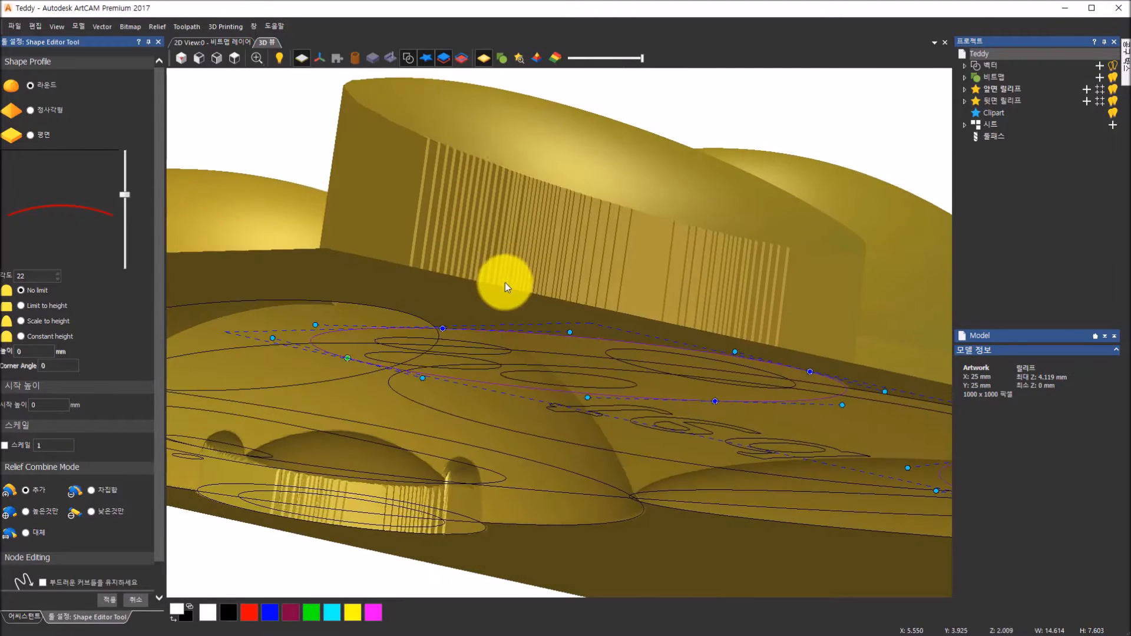
{"action": "left_click_drag", "start_coordinate": [504, 282], "coordinate": [518, 248]}
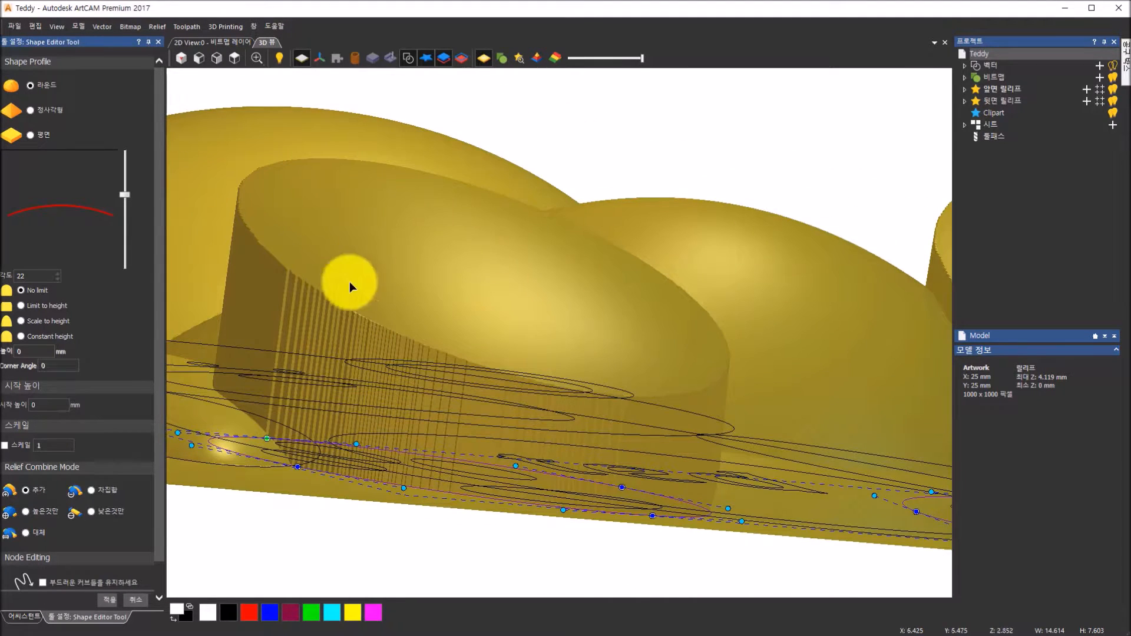
{"action": "left_click", "coordinate": [108, 601]}
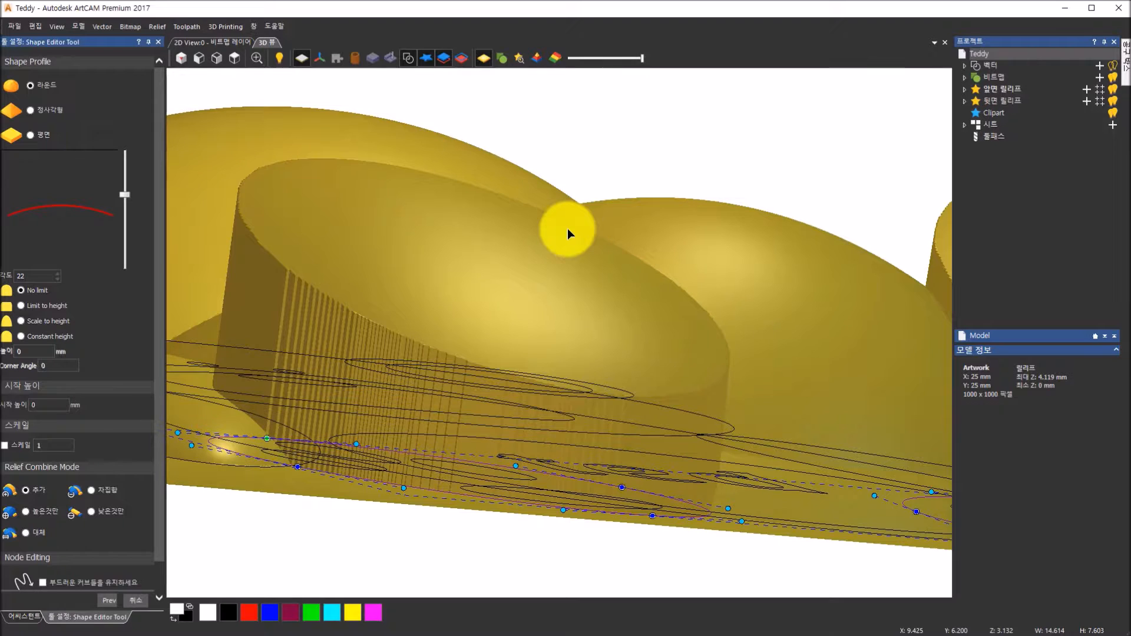
Step: Raise the muzzle and all paw pads with a round profile at 45 degrees, added to the relief without a height limit
{"action": "left_click", "coordinate": [231, 57]}
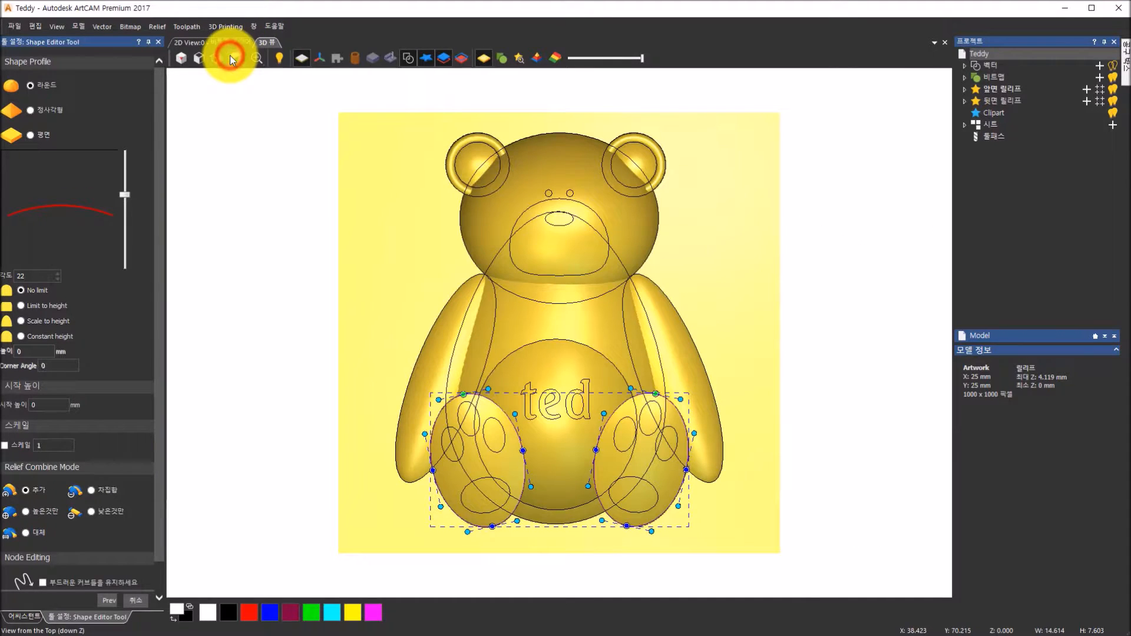
{"action": "left_click", "coordinate": [460, 444]}
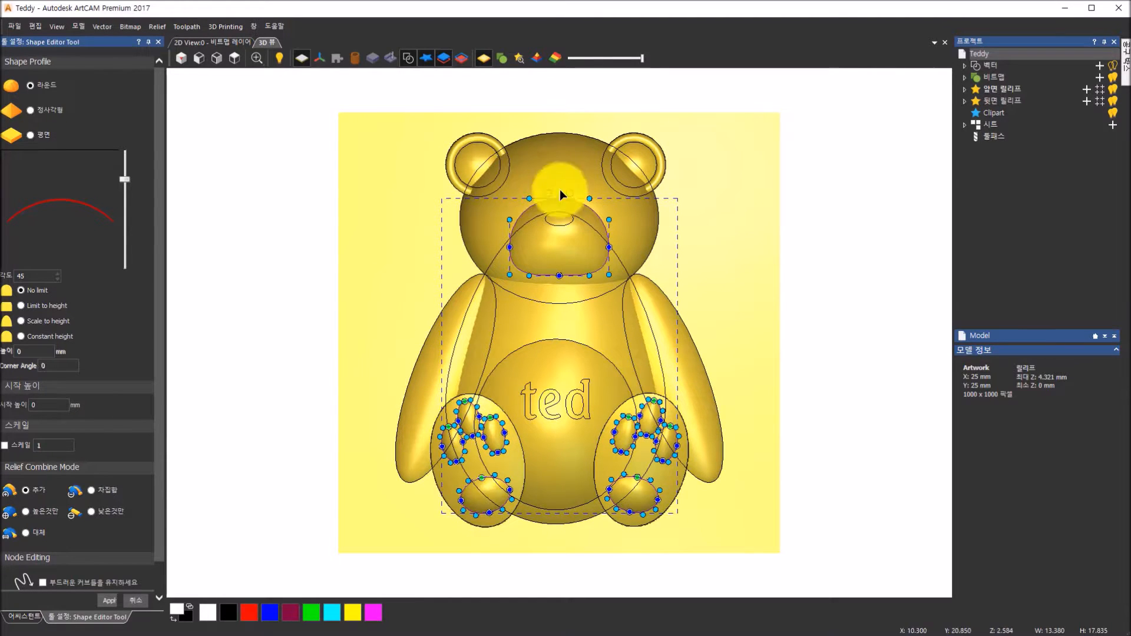
{"action": "left_click_drag", "start_coordinate": [497, 503], "coordinate": [696, 228]}
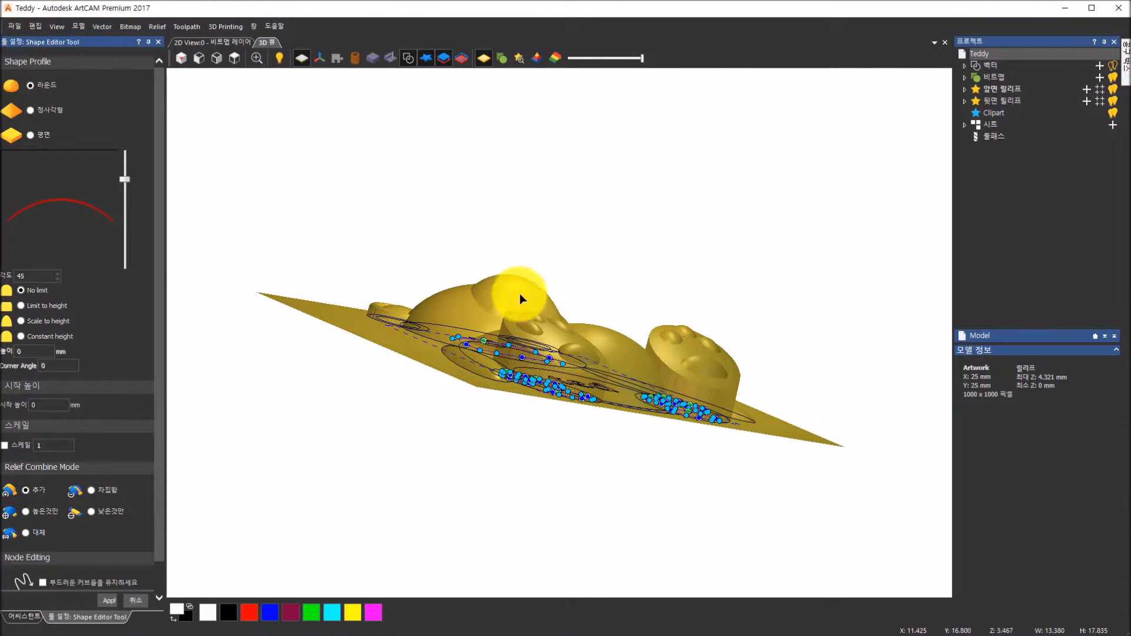
{"action": "left_click_drag", "start_coordinate": [124, 178], "coordinate": [124, 179]}
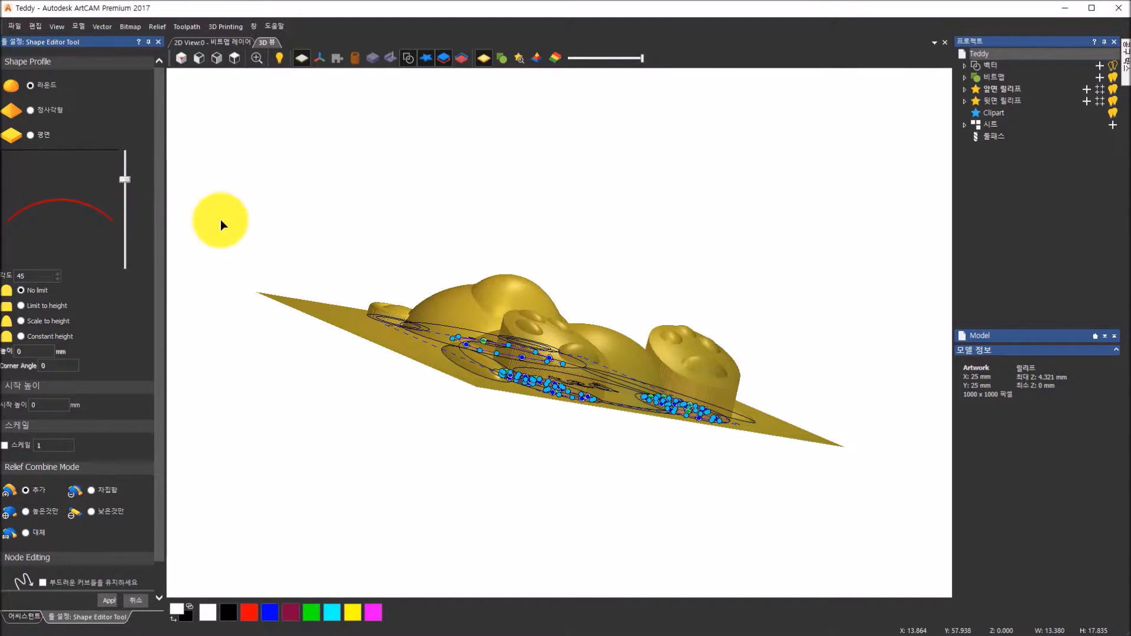
{"action": "left_click_drag", "start_coordinate": [514, 310], "coordinate": [511, 346]}
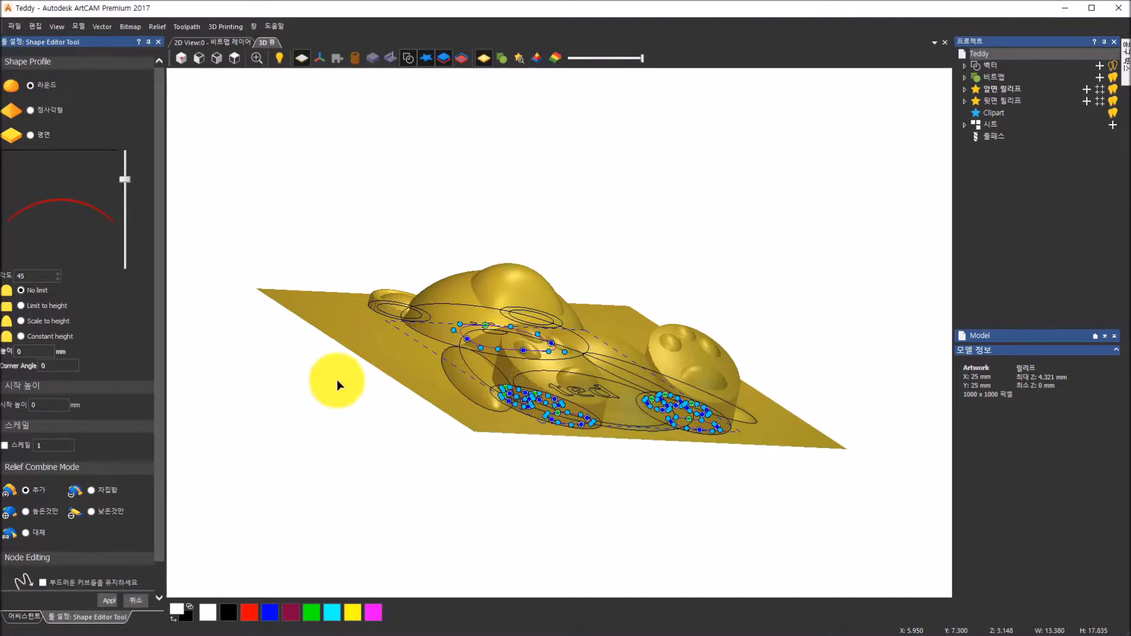
{"action": "left_click", "coordinate": [160, 532]}
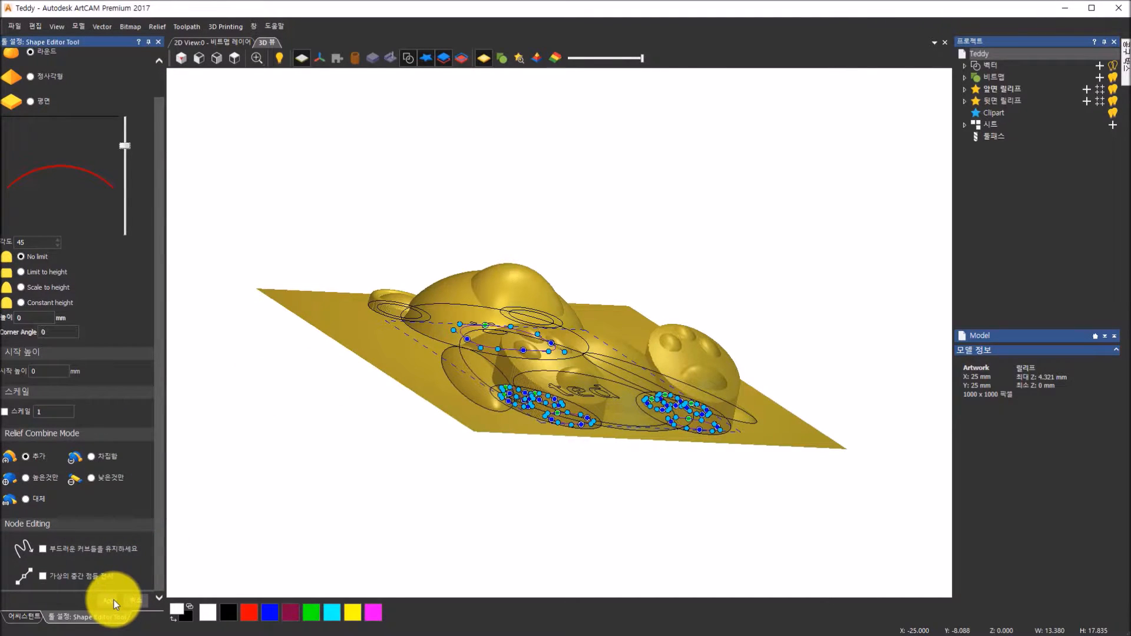
{"action": "left_click", "coordinate": [114, 600]}
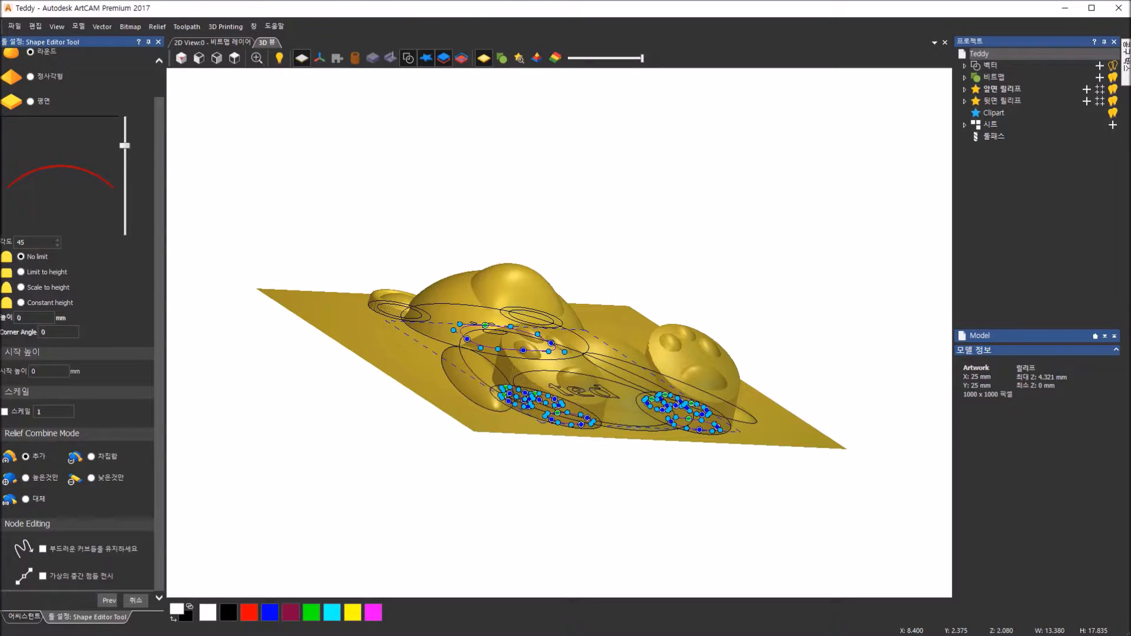
Step: Raise the nose and both eyes with a round profile at 90 degrees, added to the relief without a height limit
{"action": "left_click", "coordinate": [235, 58]}
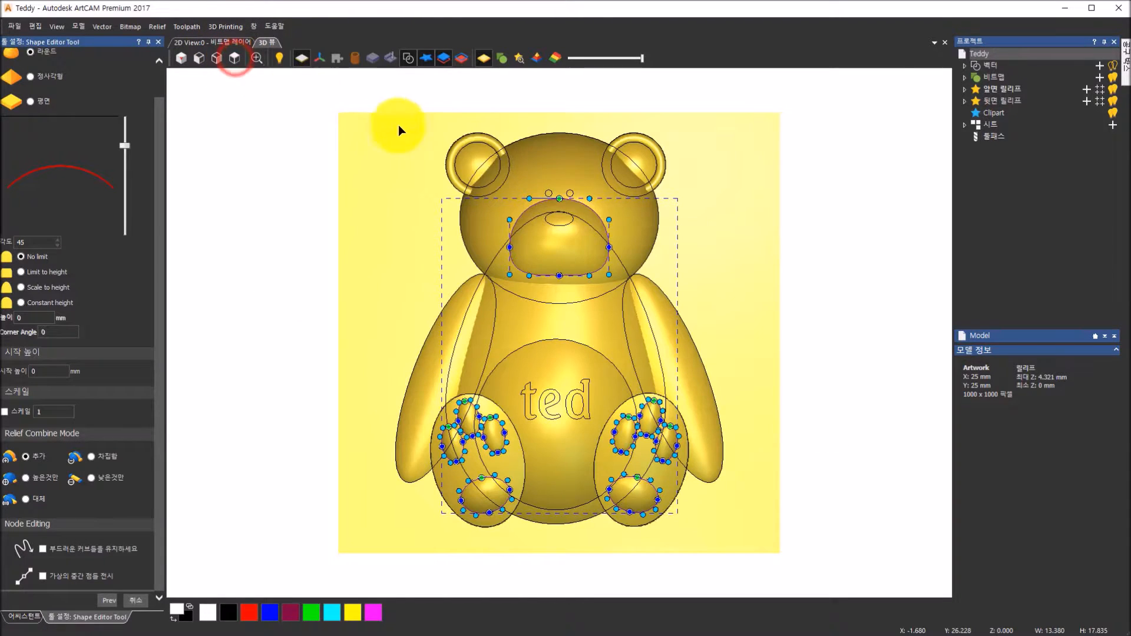
{"action": "left_click", "coordinate": [570, 220]}
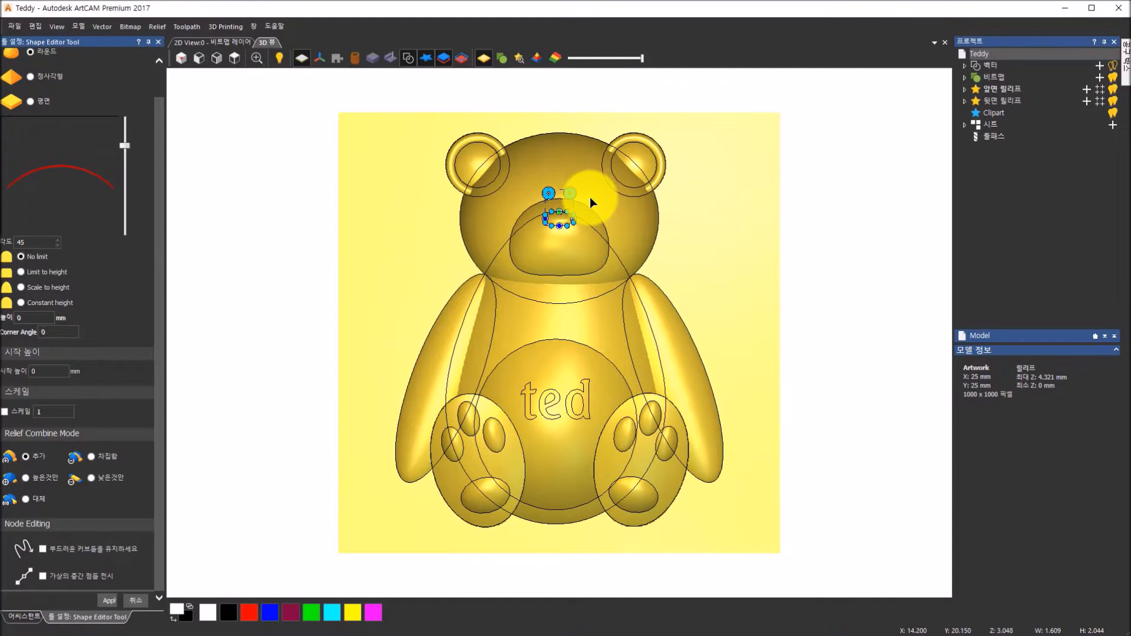
{"action": "left_click_drag", "start_coordinate": [592, 224], "coordinate": [618, 165]}
{"action": "scroll", "coordinate": [592, 193], "scroll_direction": "up", "scroll_amount": 5}
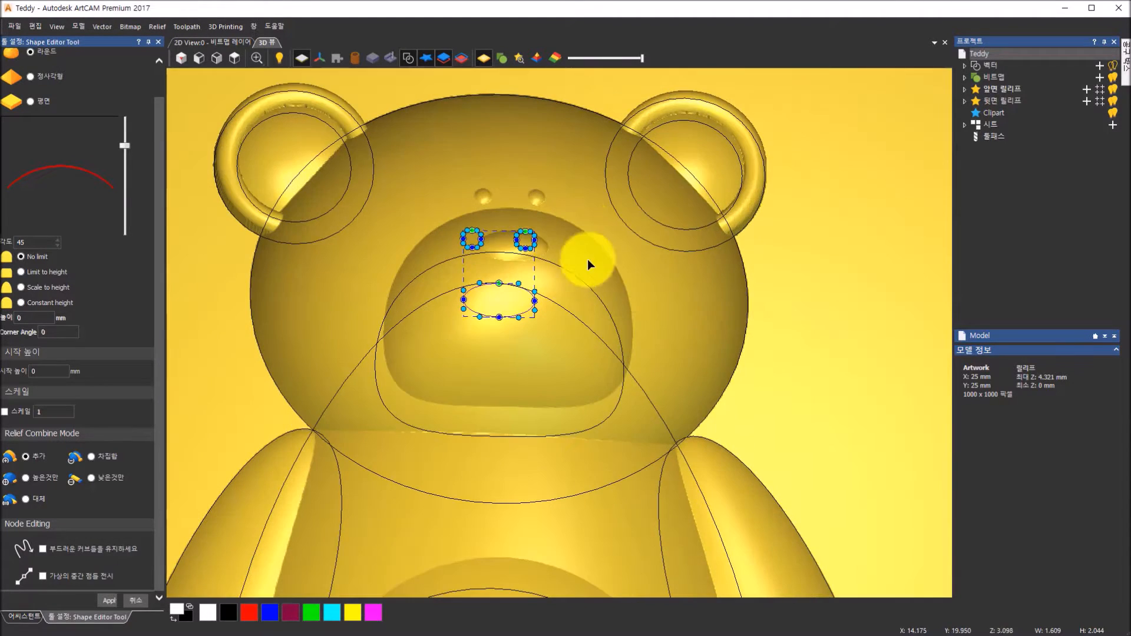
{"action": "left_click_drag", "start_coordinate": [599, 272], "coordinate": [560, 226]}
{"action": "scroll", "coordinate": [560, 227], "scroll_direction": "up", "scroll_amount": 4}
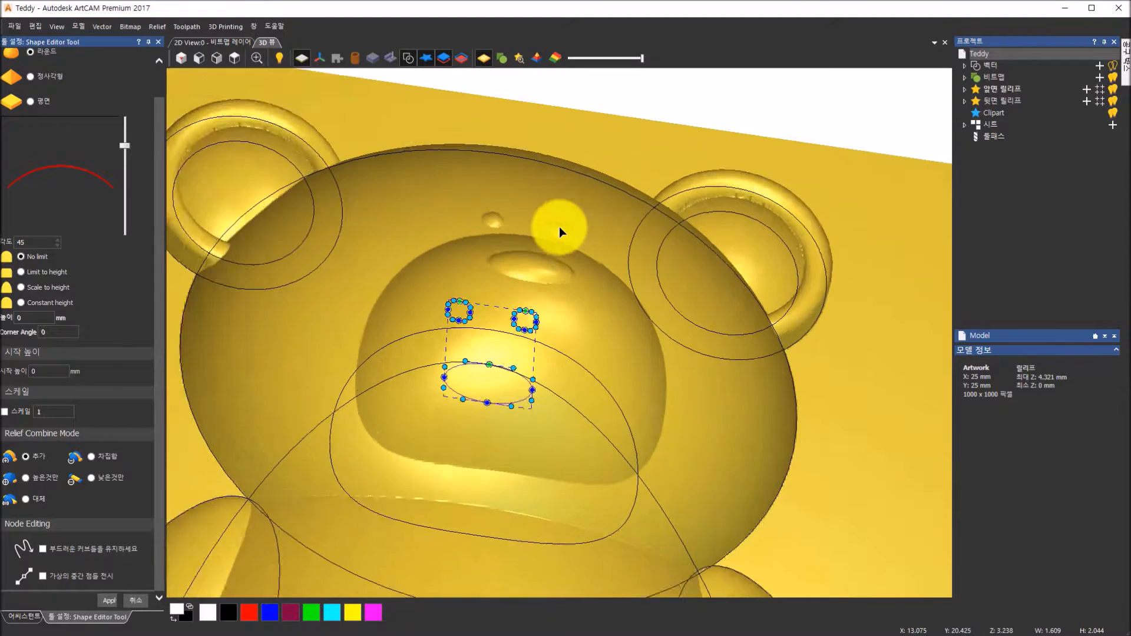
{"action": "left_click_drag", "start_coordinate": [124, 142], "coordinate": [124, 104]}
{"action": "left_click_drag", "start_coordinate": [535, 259], "coordinate": [379, 146]}
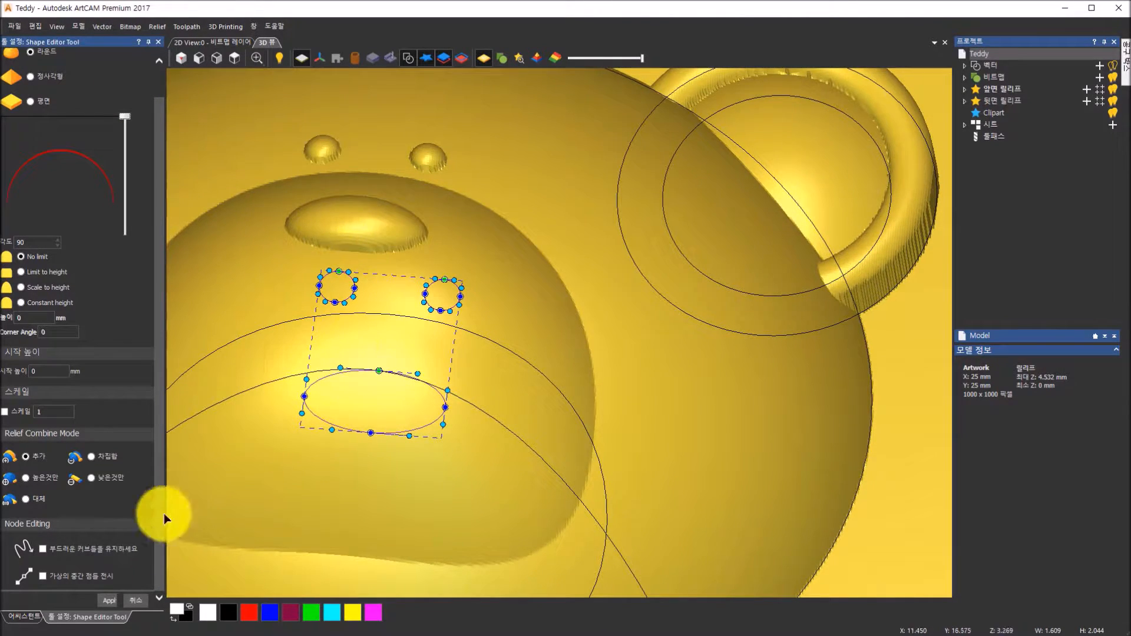
{"action": "left_click", "coordinate": [111, 599]}
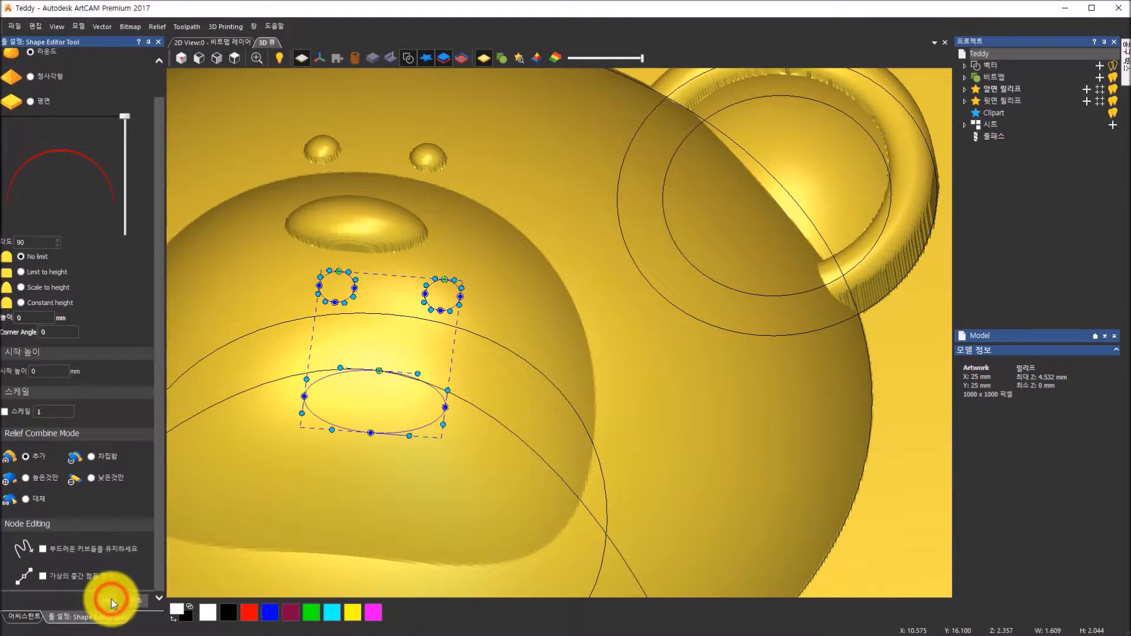
Step: Shape the "ted" lettering on the belly with a square profile at 45 degrees, constant height 0.25 mm and start height 0.25 mm
{"action": "left_click", "coordinate": [234, 58]}
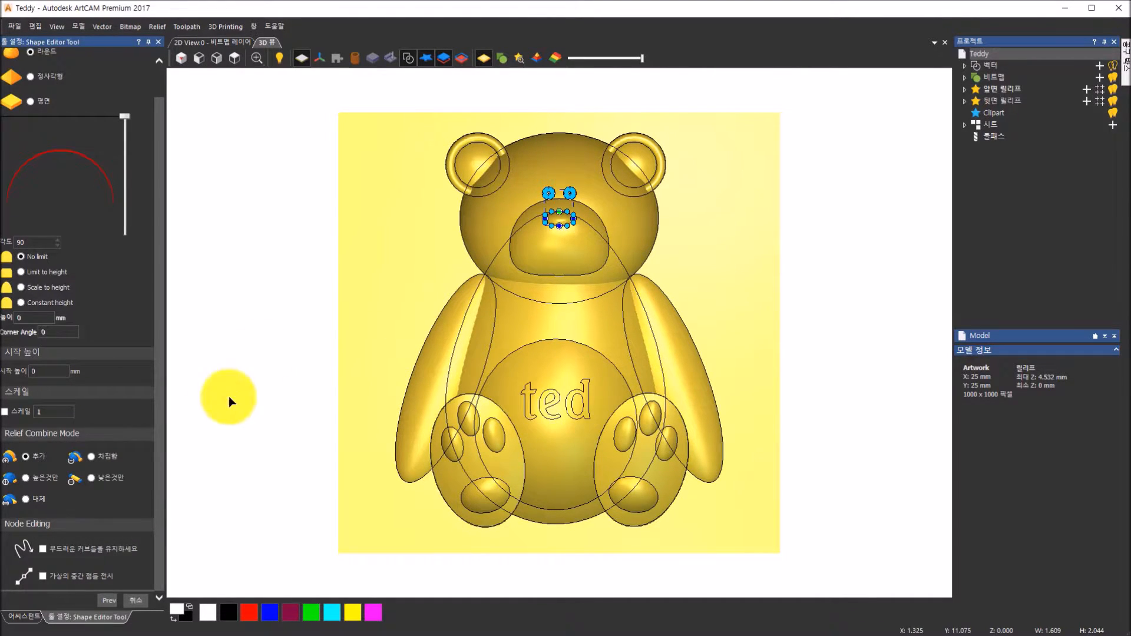
{"action": "left_click", "coordinate": [252, 475]}
{"action": "left_click_drag", "start_coordinate": [737, 550], "coordinate": [852, 416]}
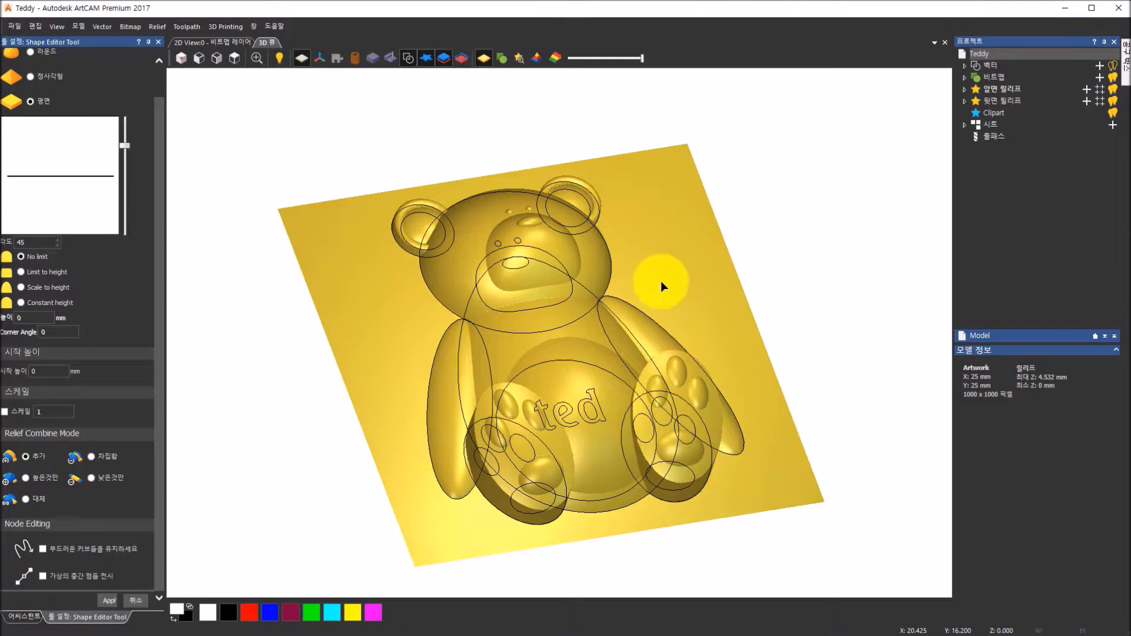
{"action": "left_click", "coordinate": [586, 399]}
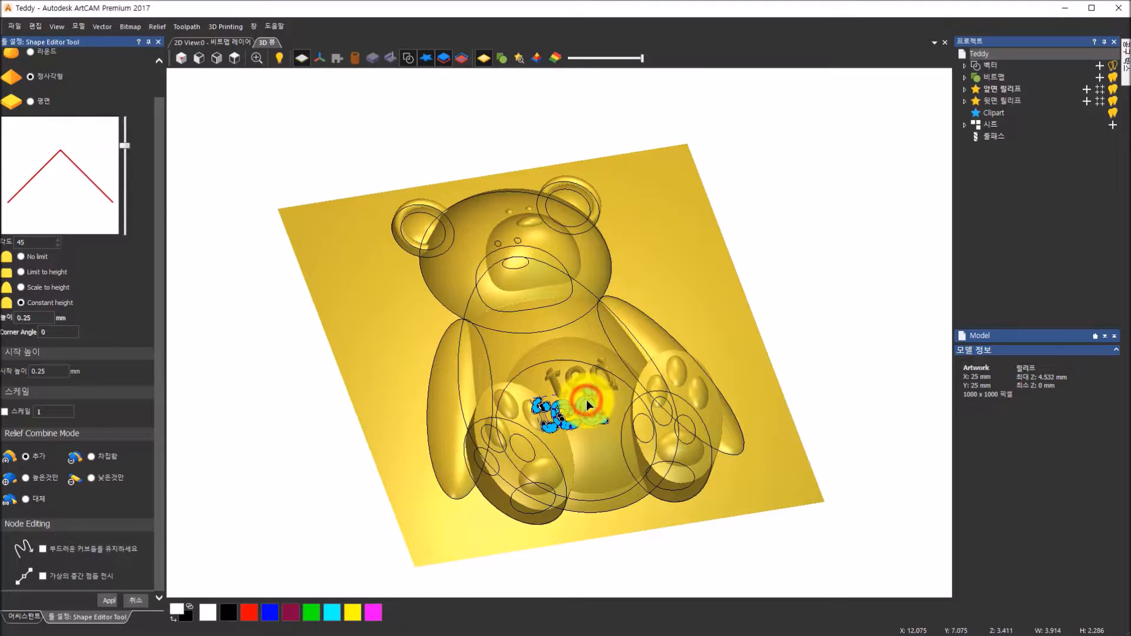
{"action": "scroll", "coordinate": [585, 400], "scroll_direction": "up", "scroll_amount": 5}
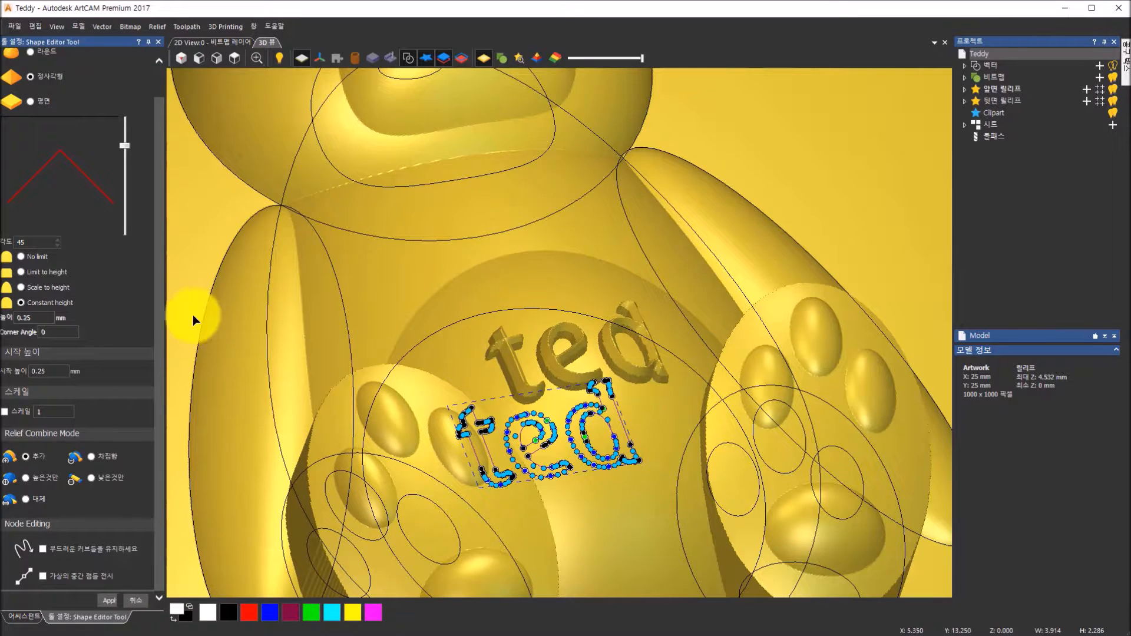
Step: Compare Scale to height with Constant height for the "ted" lettering and keep Constant height with a corner angle of 150
{"action": "left_click", "coordinate": [20, 287]}
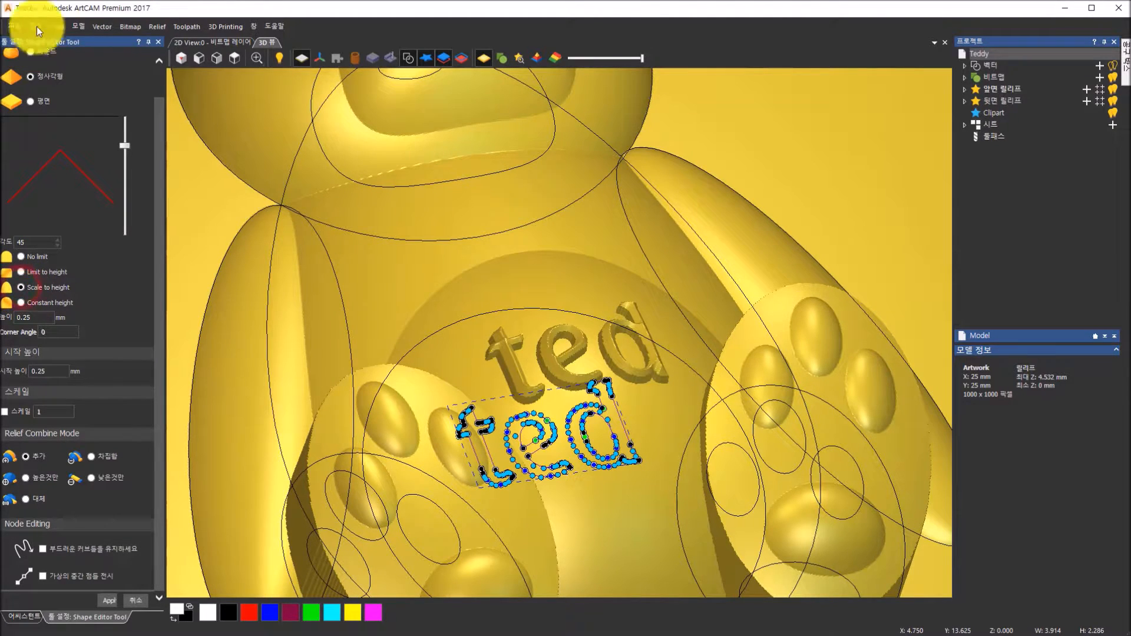
{"action": "left_click", "coordinate": [22, 304]}
{"action": "left_click", "coordinate": [20, 285]}
{"action": "left_click", "coordinate": [20, 302]}
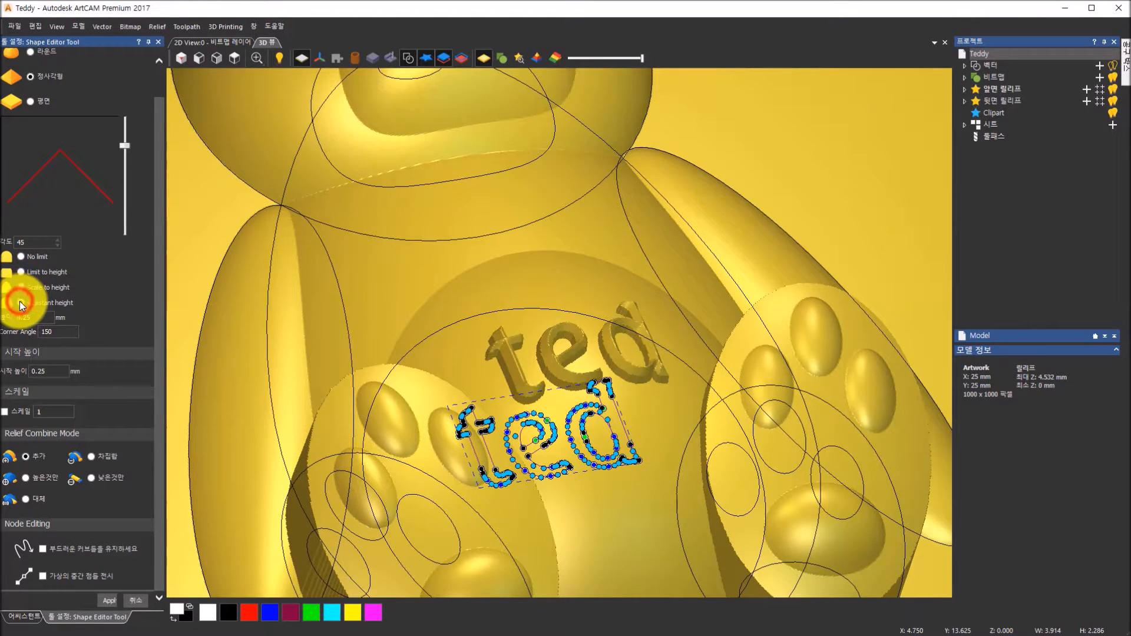
{"action": "left_click", "coordinate": [21, 291]}
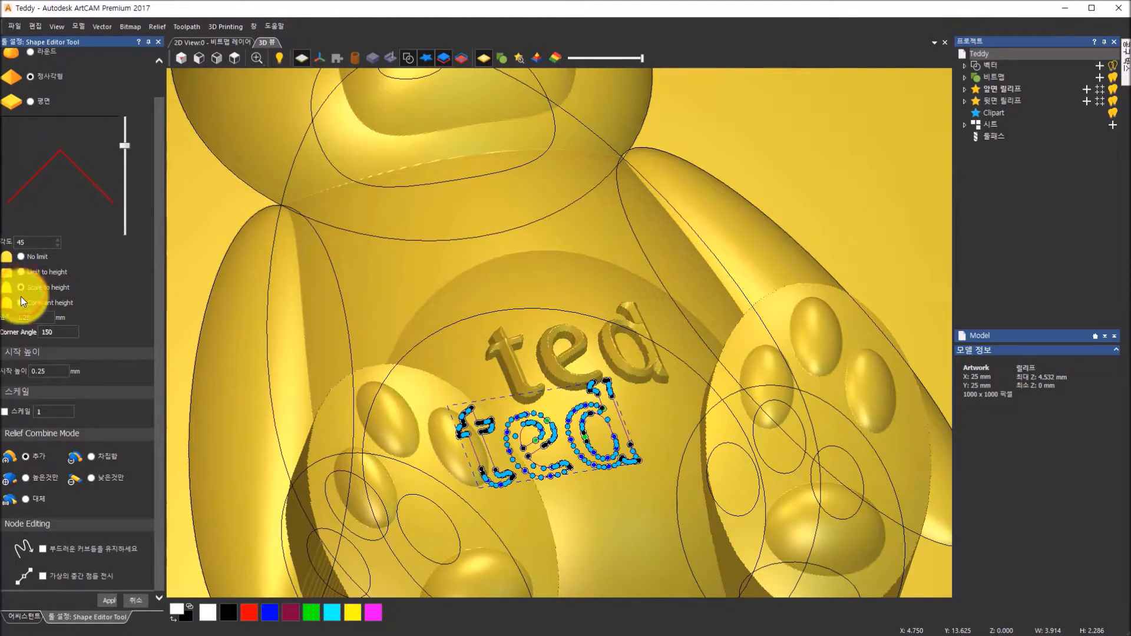
{"action": "left_click", "coordinate": [21, 301]}
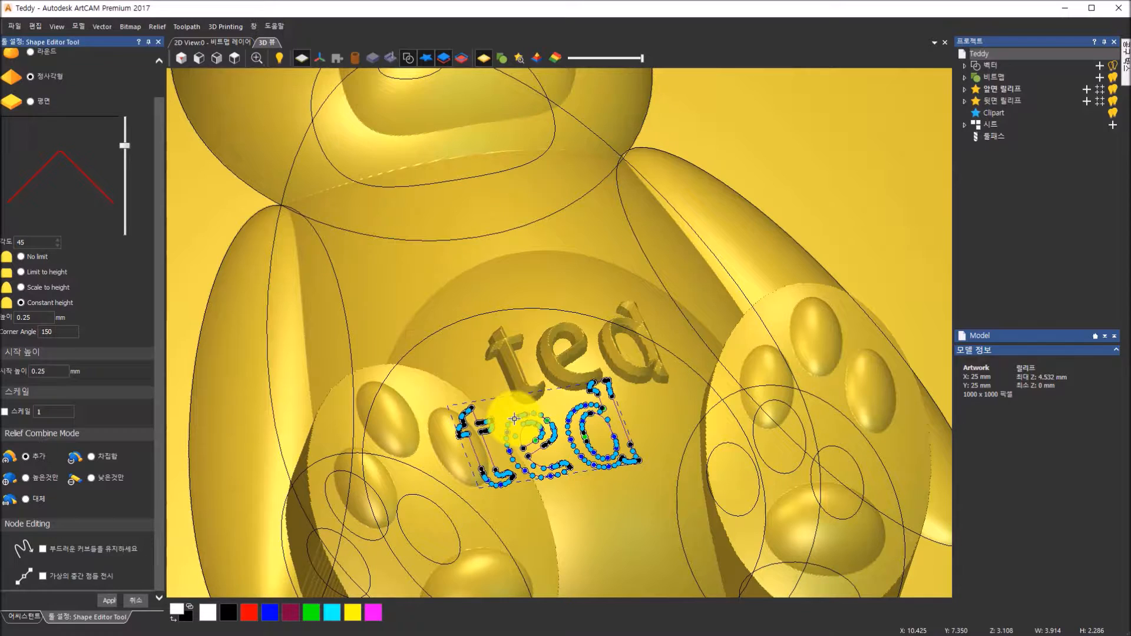
Step: Compare the round and square profiles on the "ted" lettering, keeping the square profile with Constant height
{"action": "left_click", "coordinate": [22, 288]}
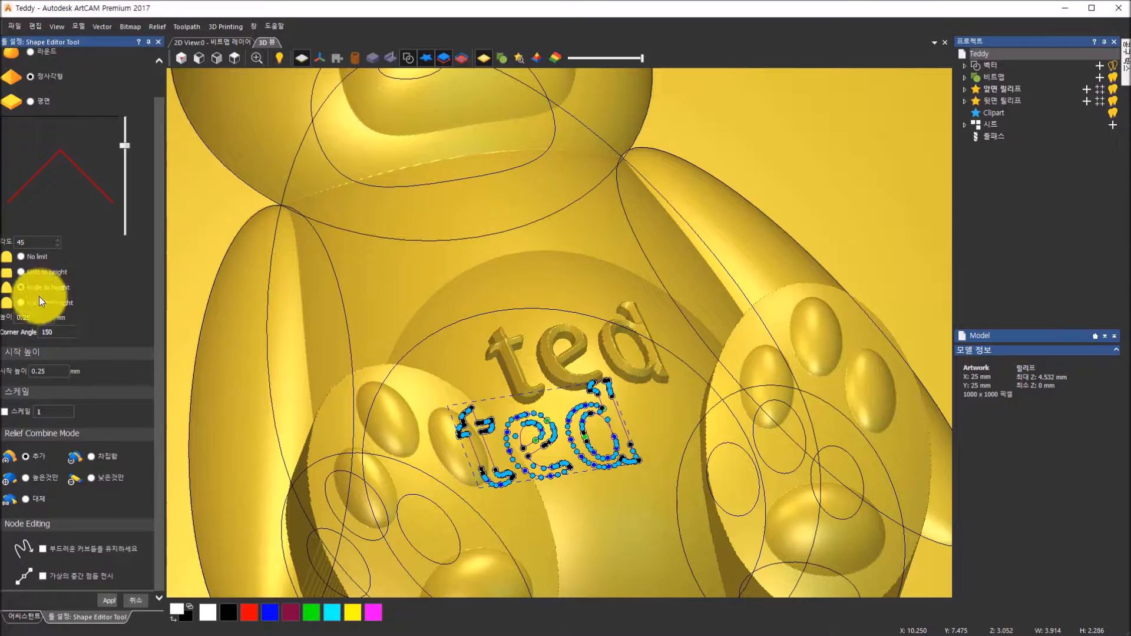
{"action": "left_click", "coordinate": [21, 303]}
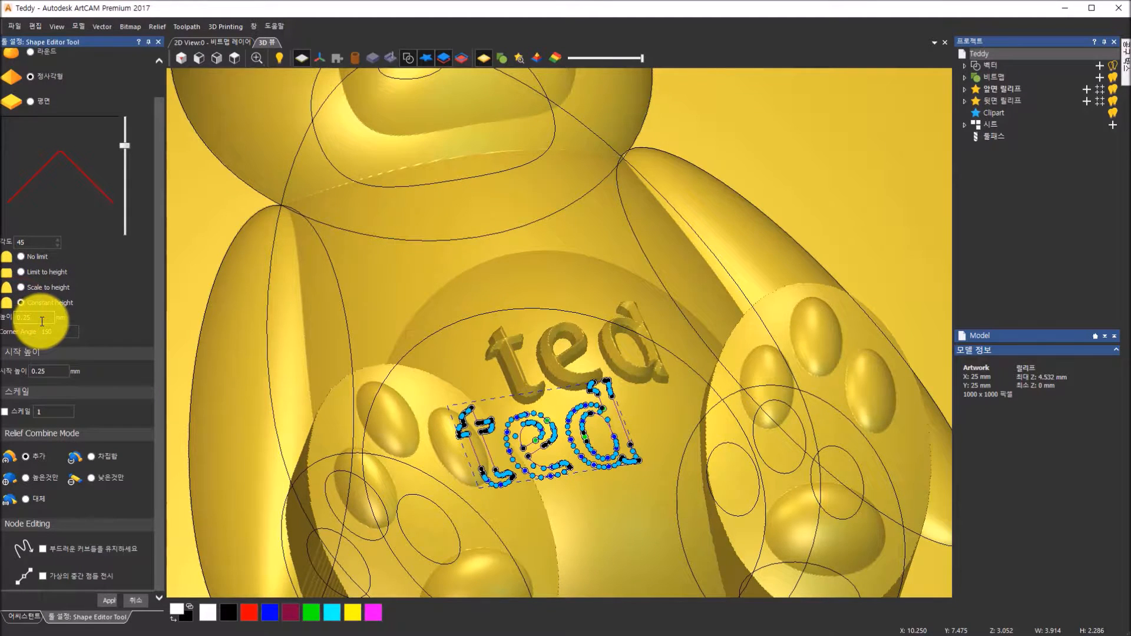
{"action": "left_click", "coordinate": [41, 321]}
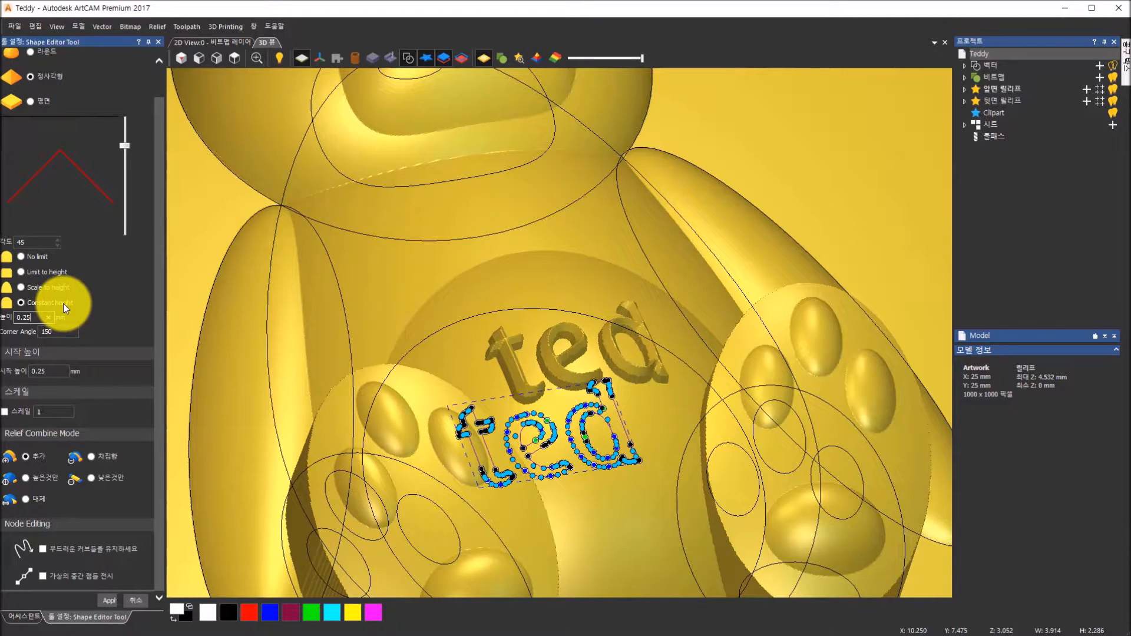
{"action": "left_click", "coordinate": [32, 52]}
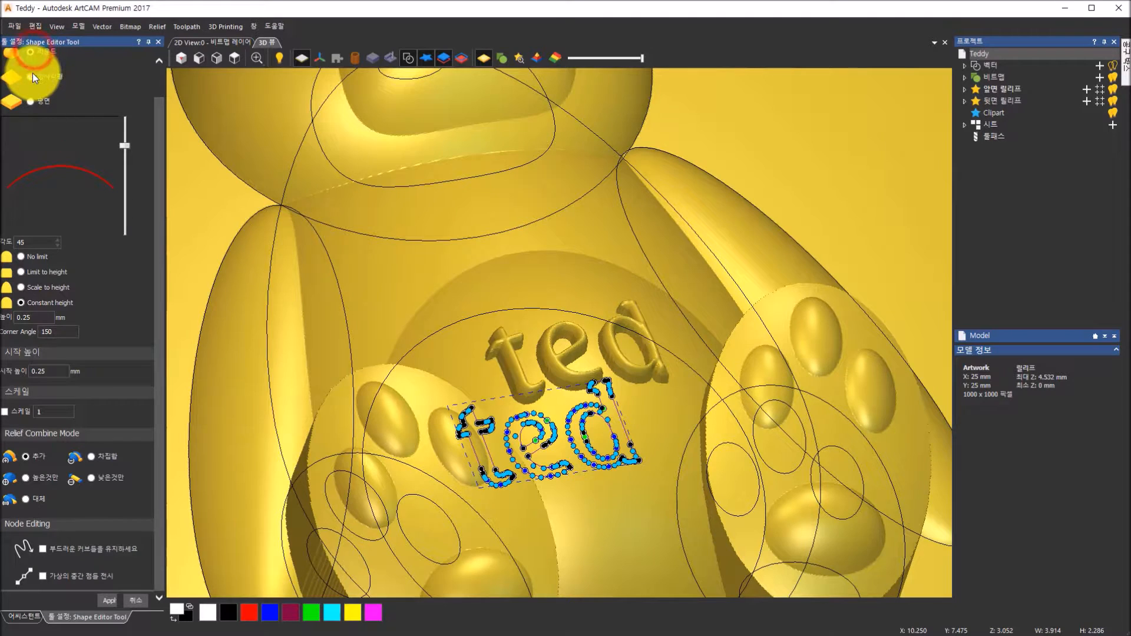
{"action": "left_click", "coordinate": [33, 75]}
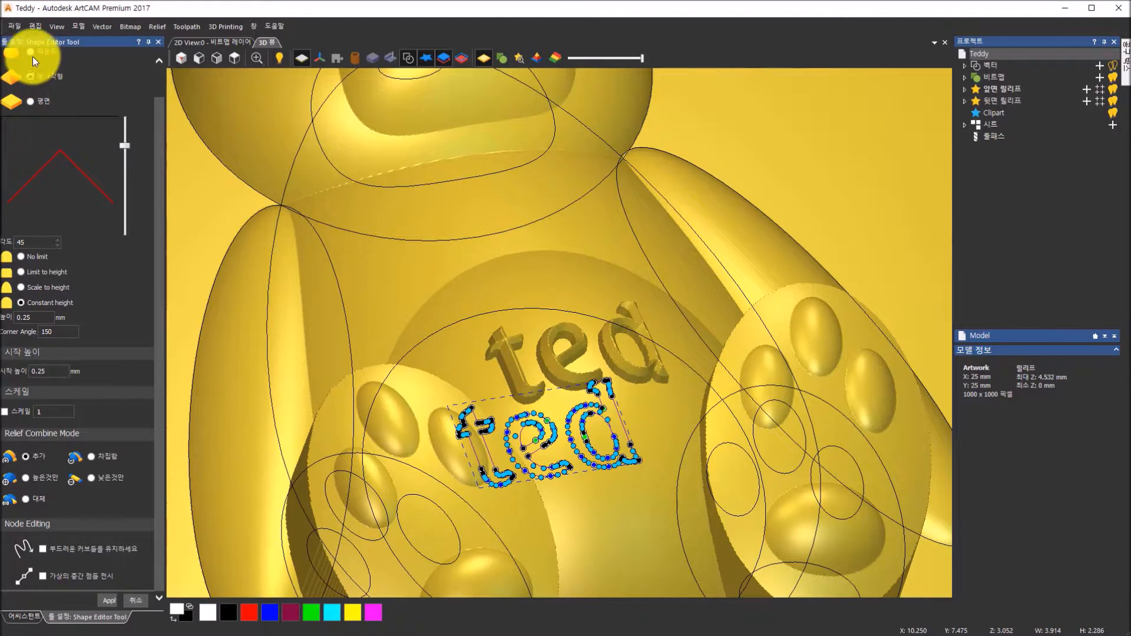
{"action": "left_click", "coordinate": [32, 55]}
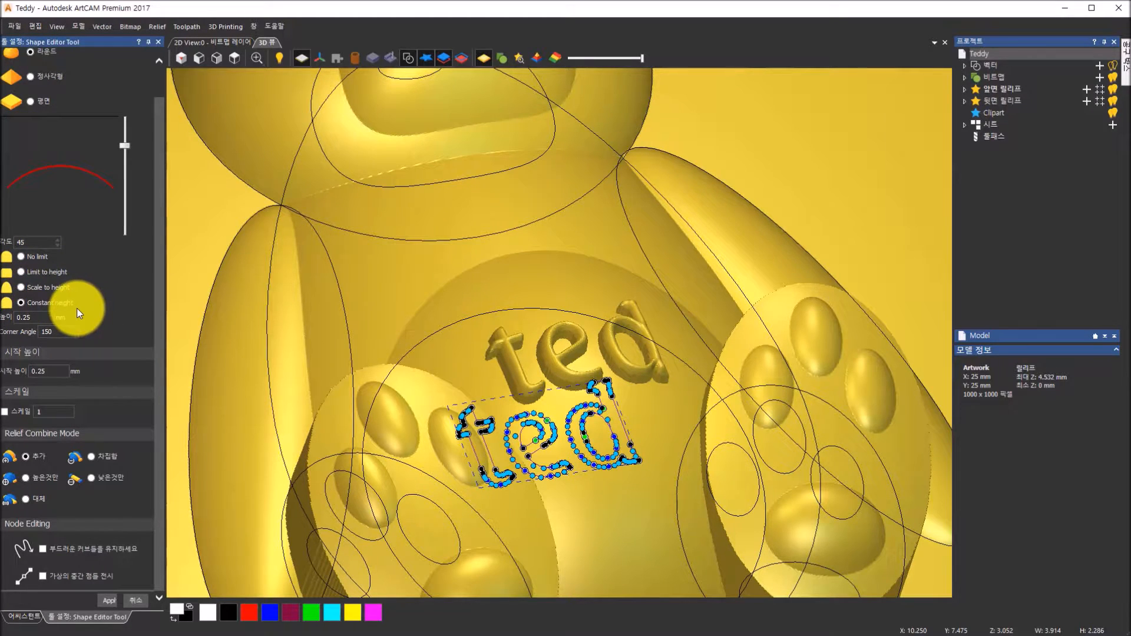
{"action": "left_click", "coordinate": [32, 78]}
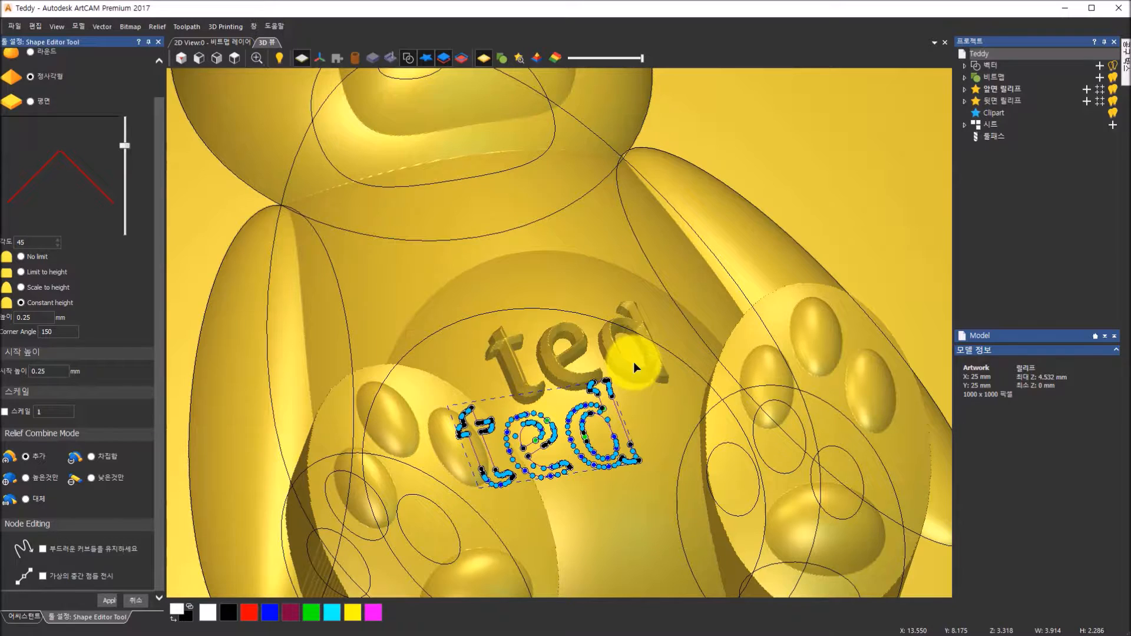
Step: Compare the Scale to height, No limit and Constant height options up close on the "ted" lettering, keeping Constant height
{"action": "left_click", "coordinate": [21, 288]}
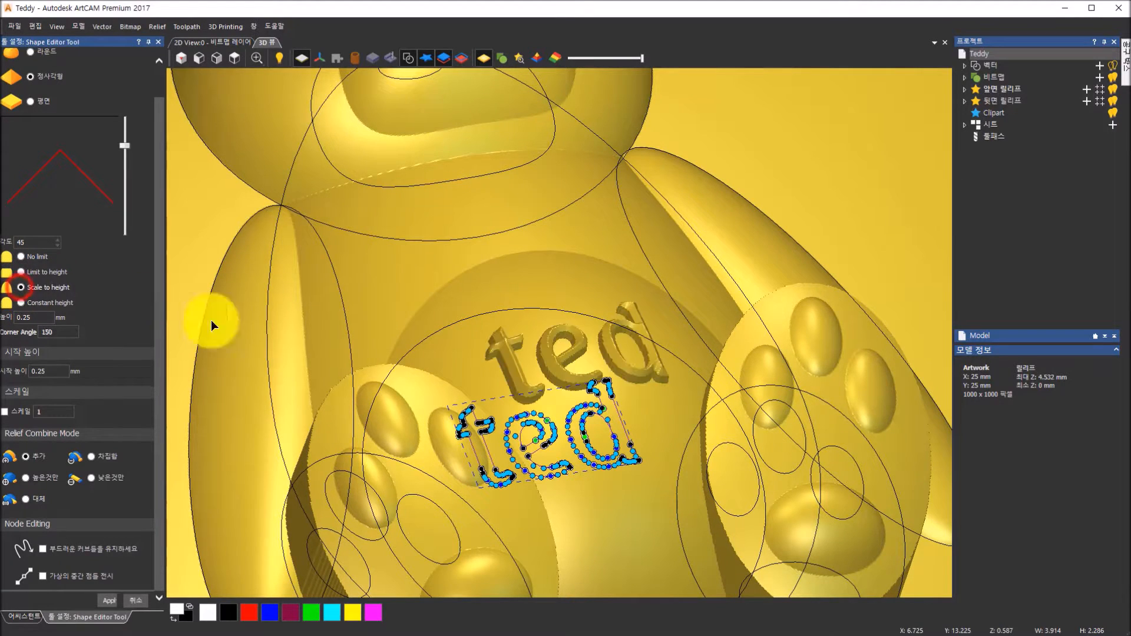
{"action": "left_click", "coordinate": [42, 317]}
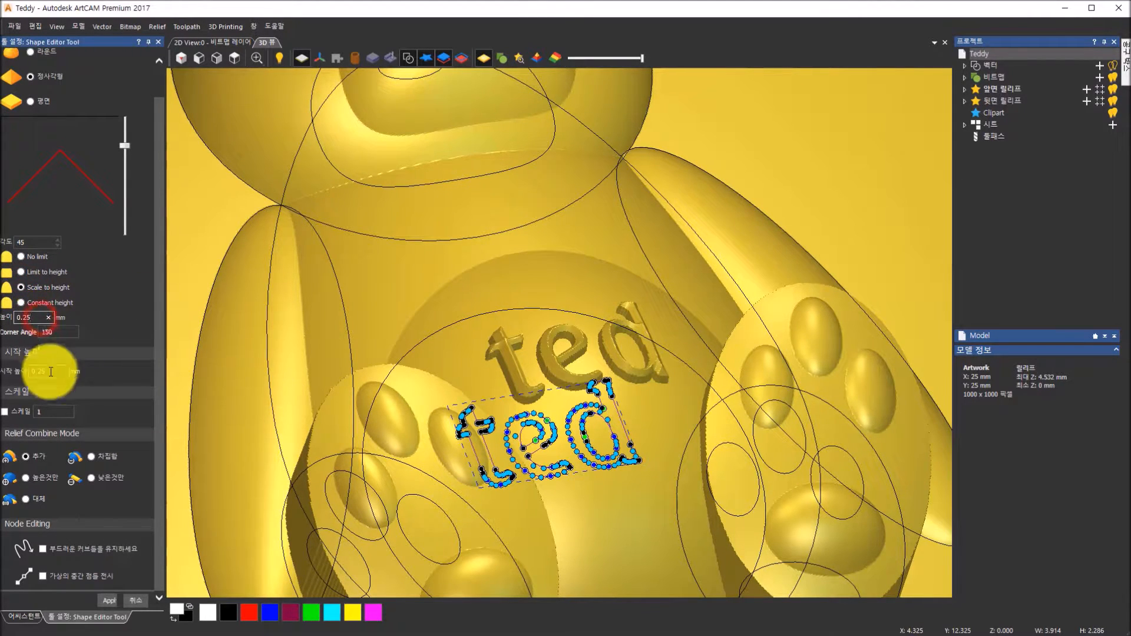
{"action": "double_click", "coordinate": [36, 319]}
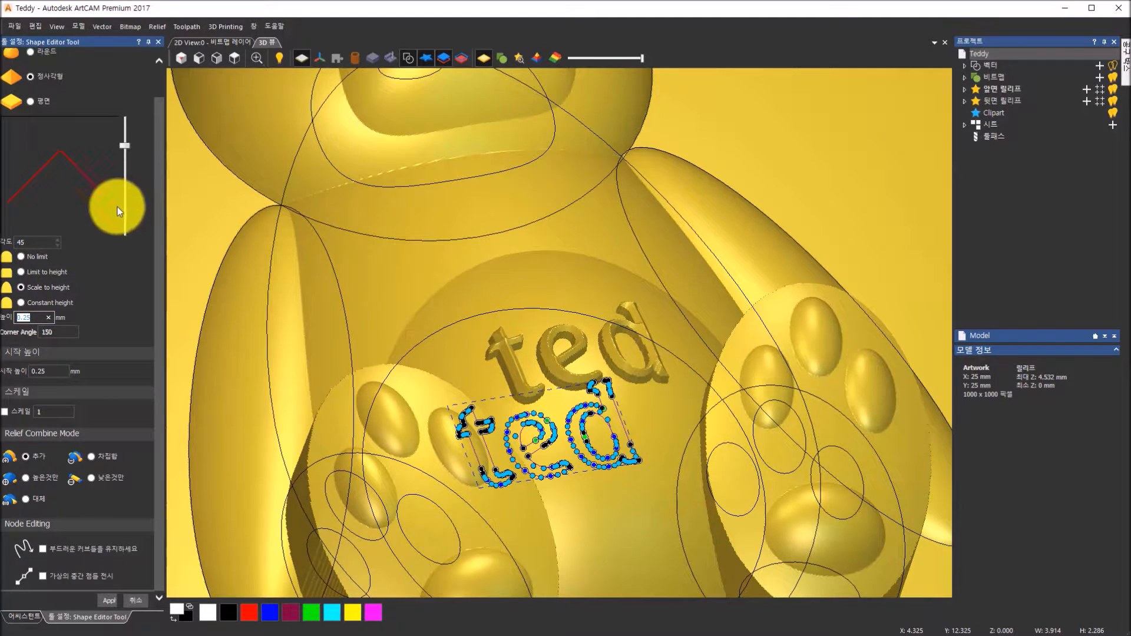
{"action": "left_click", "coordinate": [21, 258]}
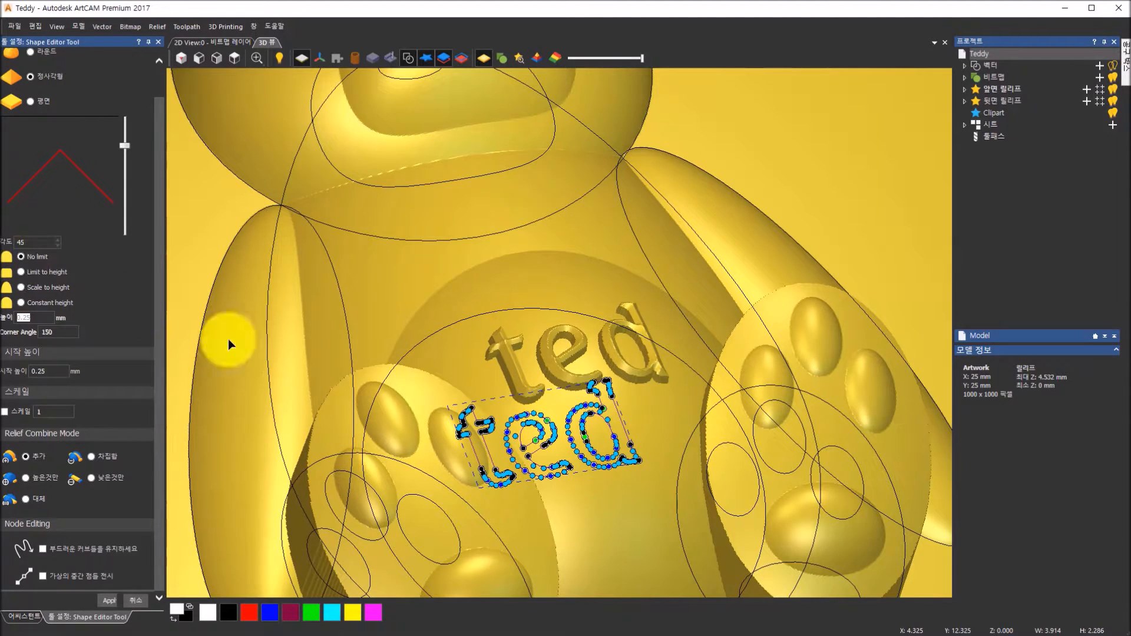
{"action": "left_click_drag", "start_coordinate": [525, 385], "coordinate": [498, 274]}
{"action": "scroll", "coordinate": [499, 281], "scroll_direction": "up", "scroll_amount": 3}
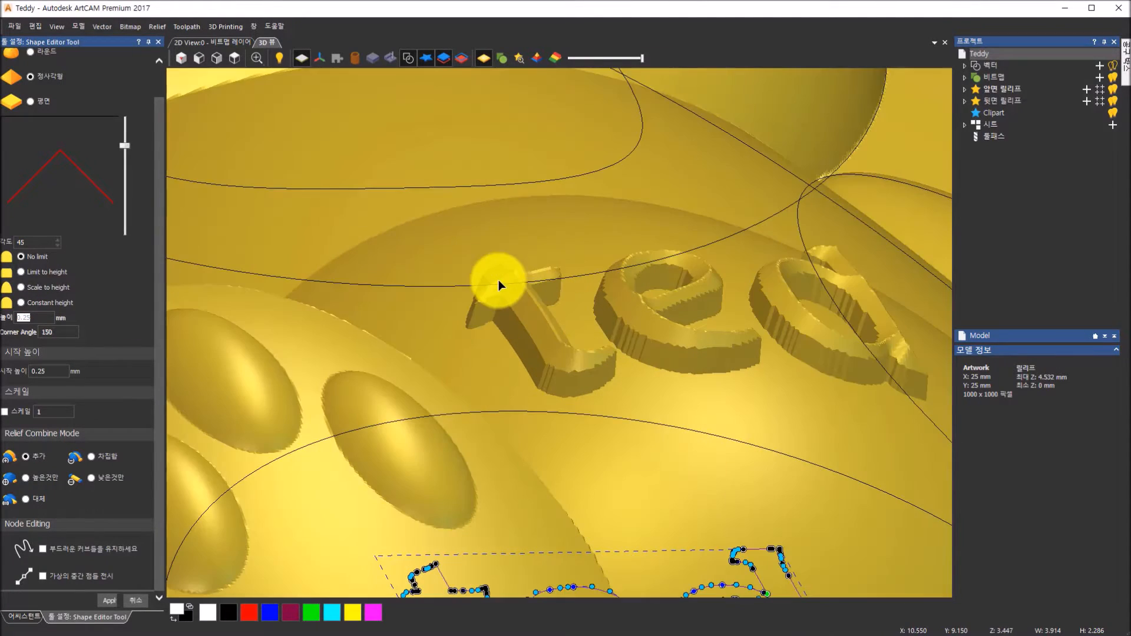
{"action": "left_click", "coordinate": [21, 303]}
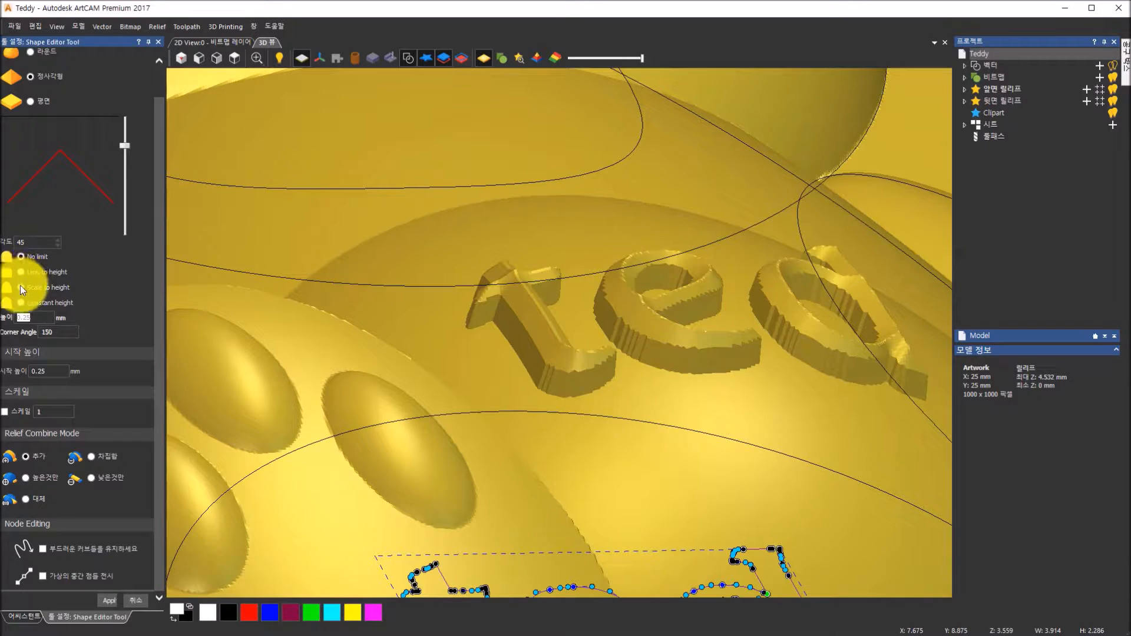
{"action": "left_click", "coordinate": [20, 287]}
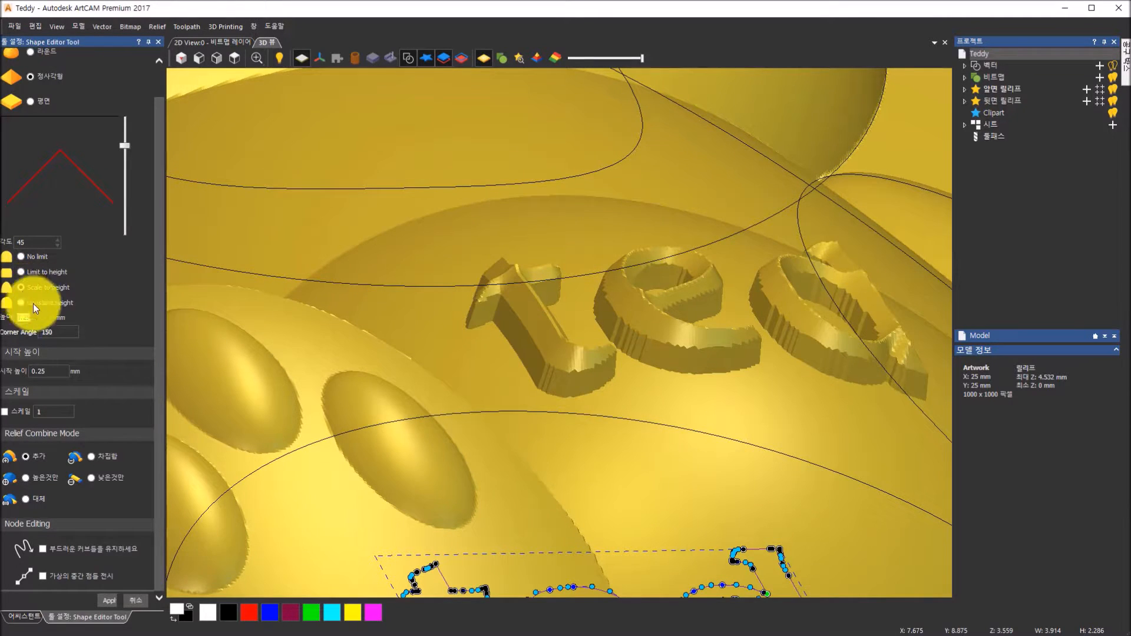
{"action": "left_click", "coordinate": [44, 318]}
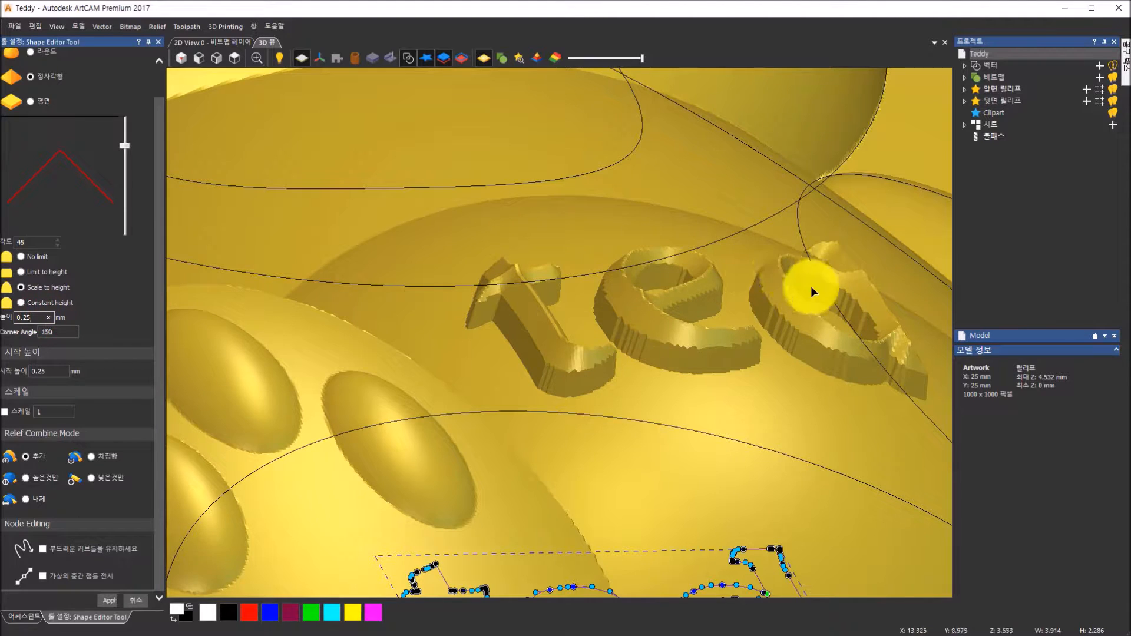
{"action": "left_click", "coordinate": [20, 302]}
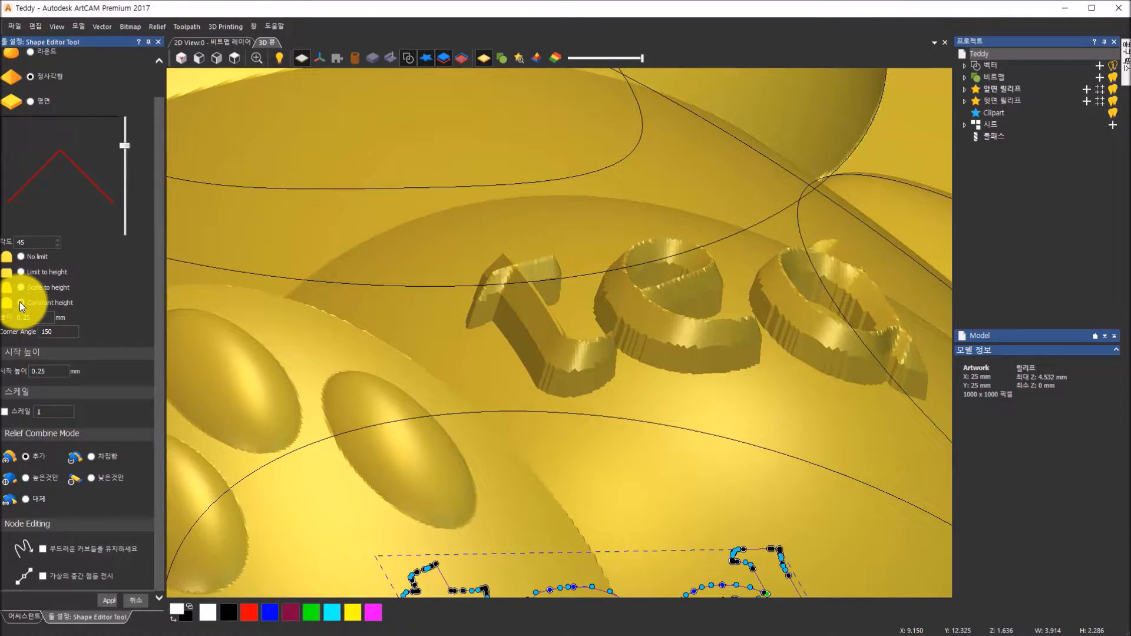
{"action": "left_click", "coordinate": [36, 319]}
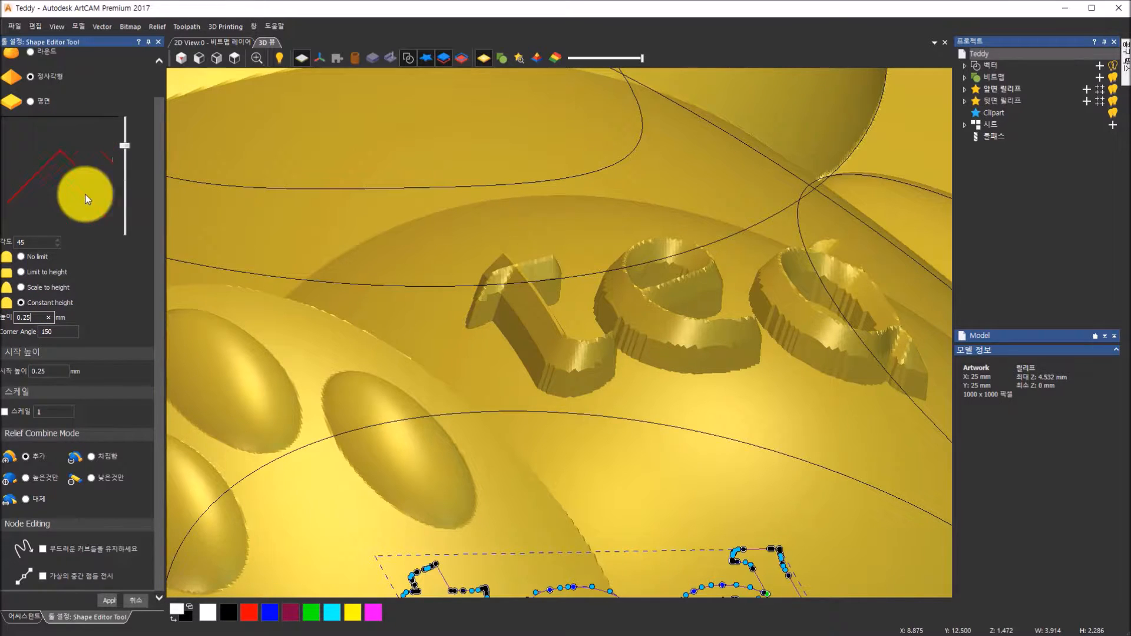
{"action": "double_click", "coordinate": [16, 318]}
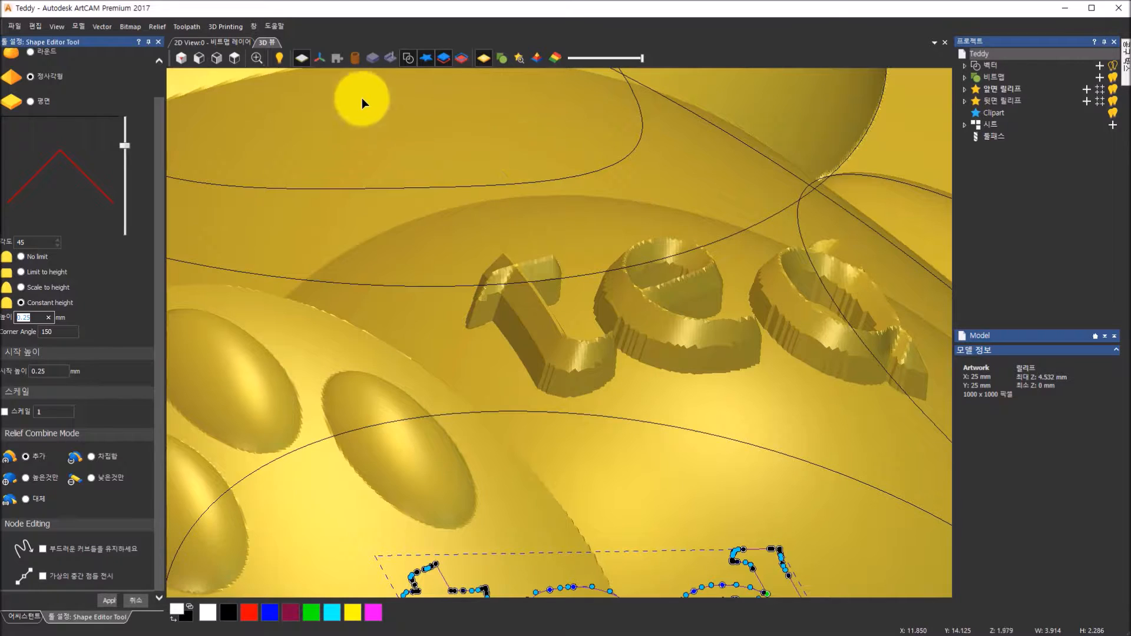
Step: Apply the "ted" lettering shape to the relief, close the Shape Editor and deselect the lettering
{"action": "left_click", "coordinate": [239, 58]}
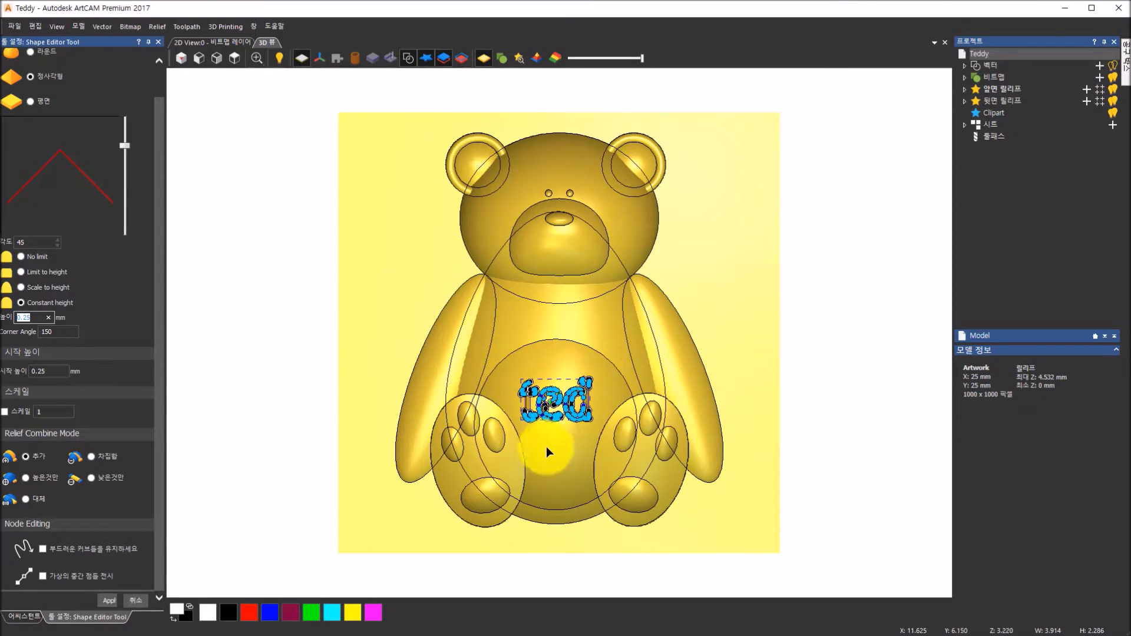
{"action": "scroll", "coordinate": [566, 439], "scroll_direction": "up", "scroll_amount": 2}
{"action": "left_click_drag", "start_coordinate": [565, 430], "coordinate": [551, 304]}
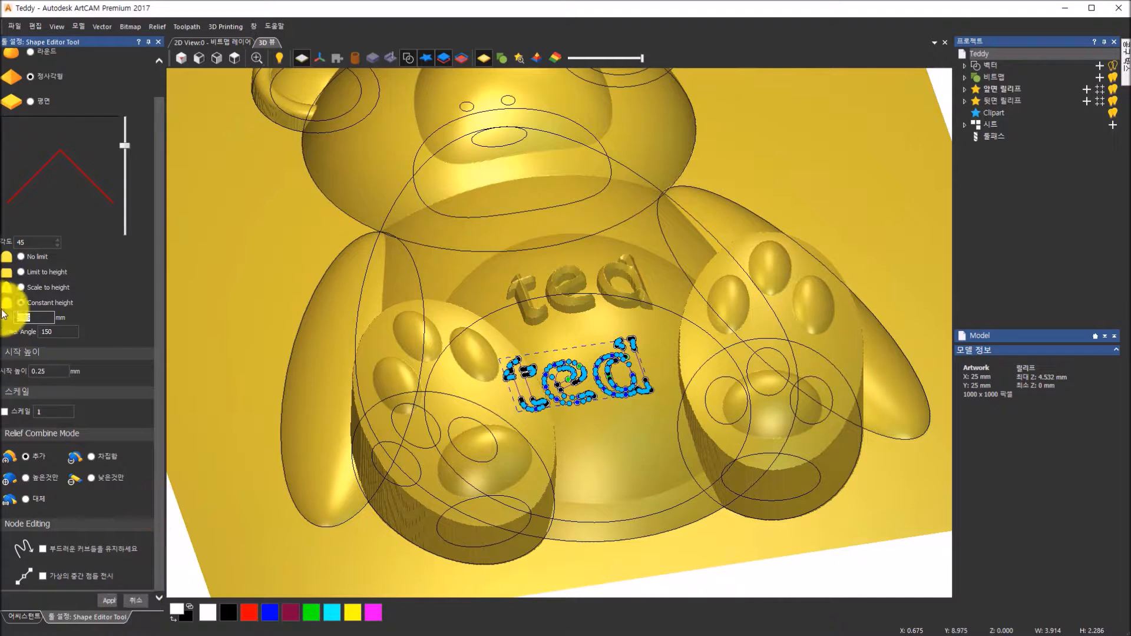
{"action": "left_click", "coordinate": [106, 600]}
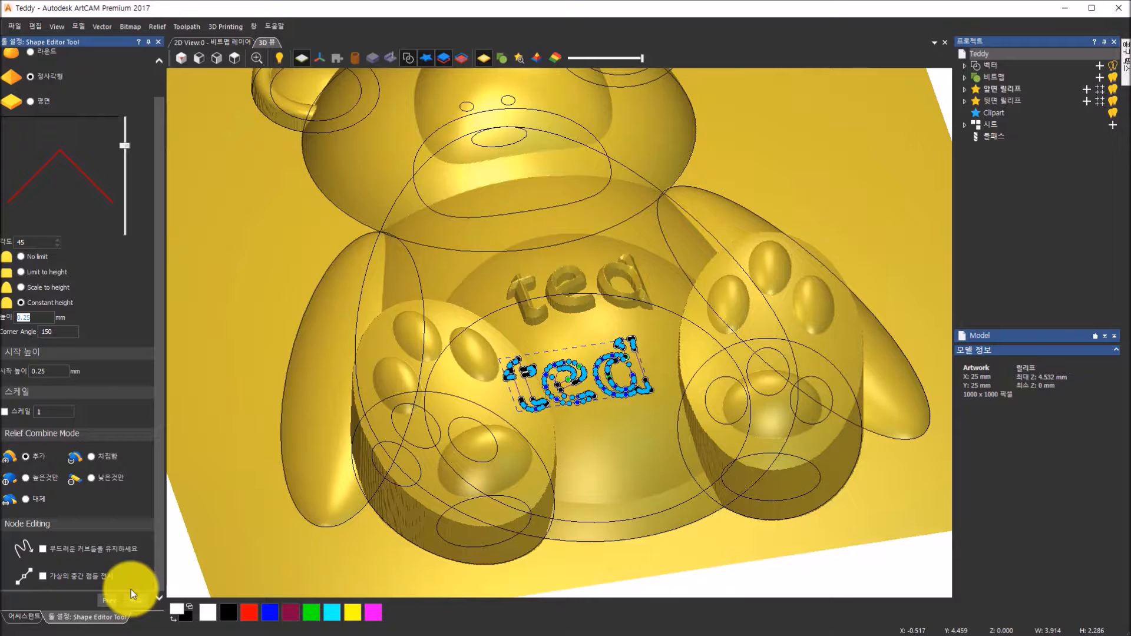
{"action": "left_click", "coordinate": [231, 58]}
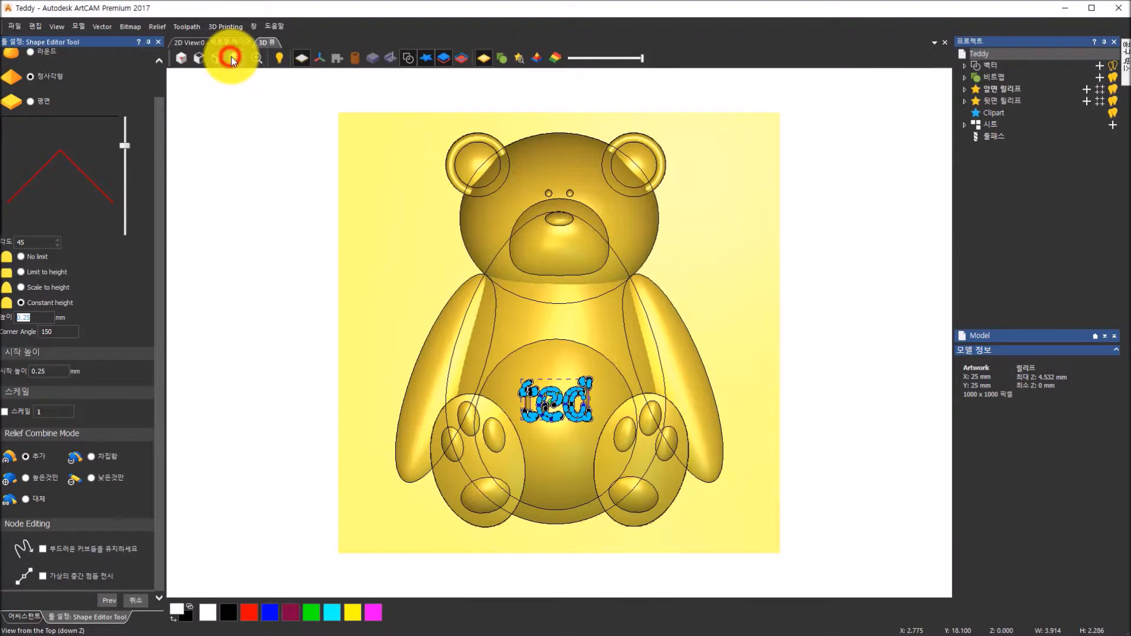
{"action": "left_click", "coordinate": [125, 602]}
{"action": "left_click", "coordinate": [229, 395]}
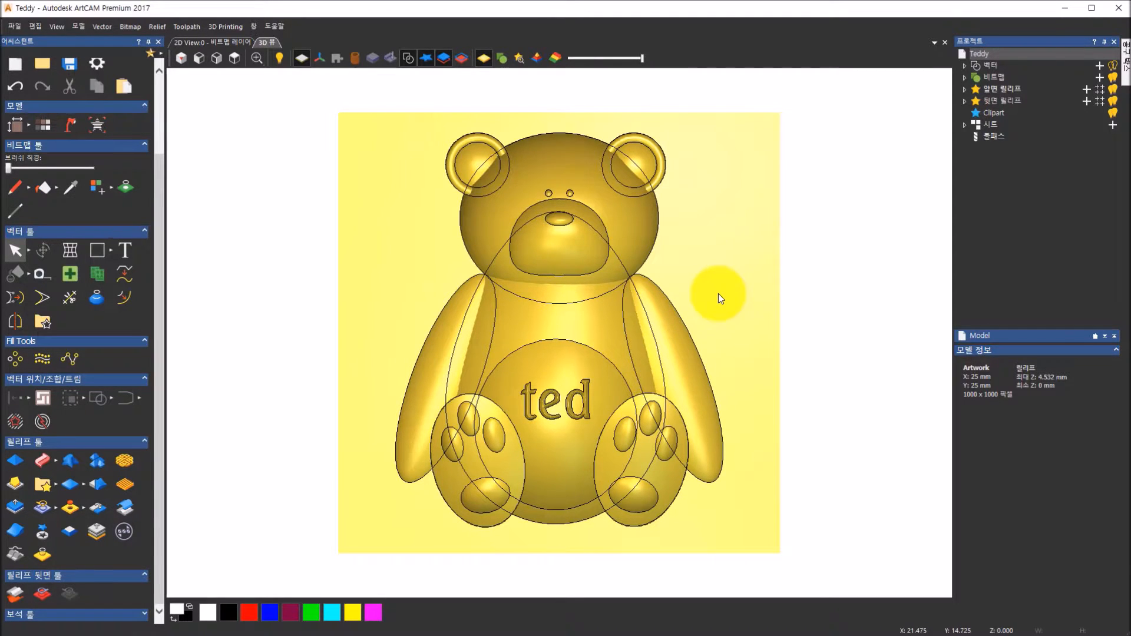
Step: Hide the vectors and the zero plane in the 3D view and inspect the teddy relief from an angle
{"action": "left_click", "coordinate": [410, 59]}
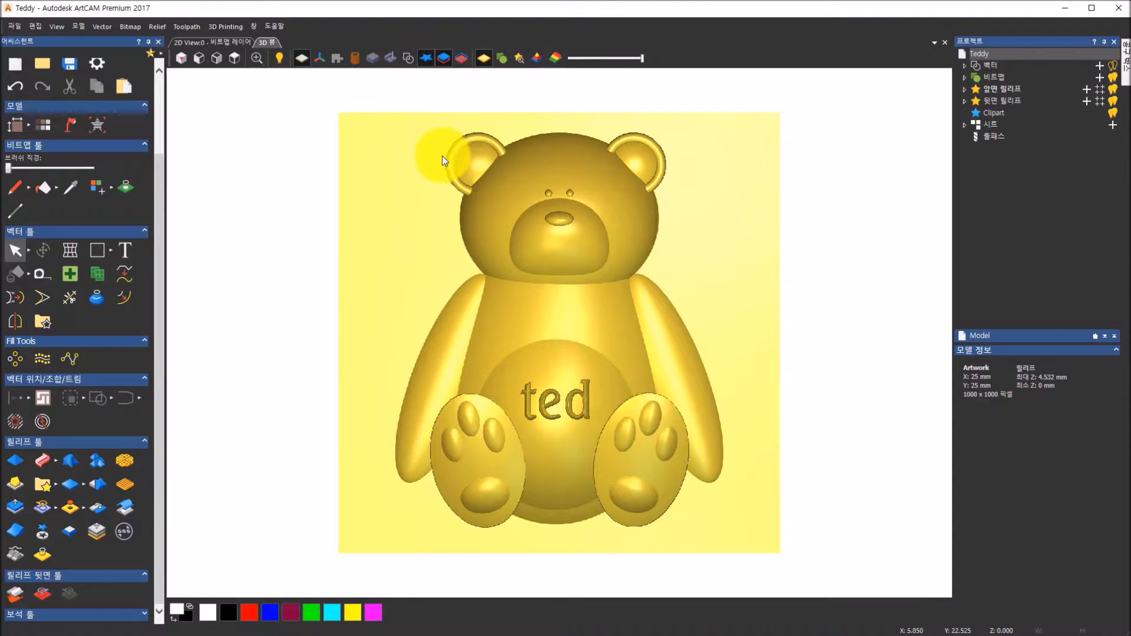
{"action": "left_click_drag", "start_coordinate": [610, 428], "coordinate": [512, 180]}
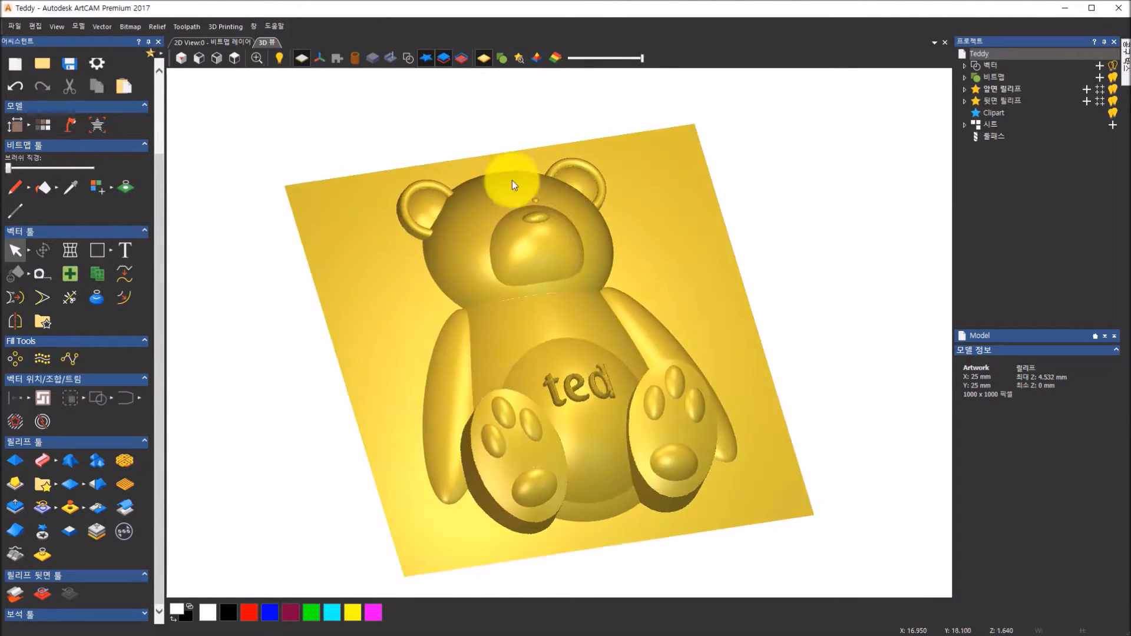
{"action": "left_click", "coordinate": [301, 61]}
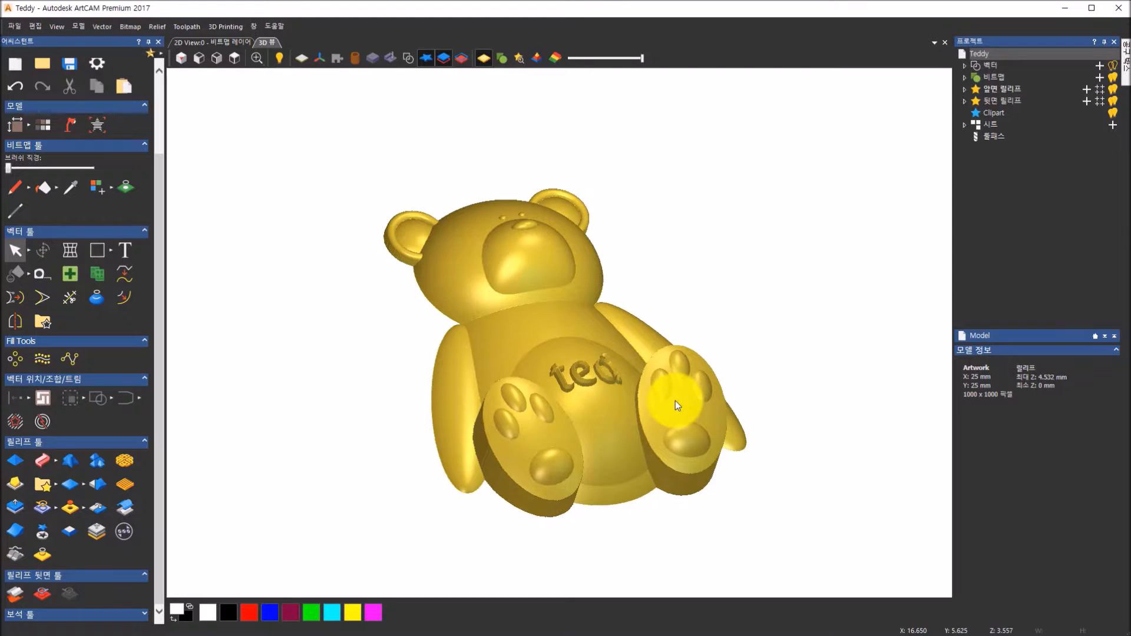
{"action": "scroll", "coordinate": [675, 401], "scroll_direction": "up", "scroll_amount": 3}
{"action": "left_click_drag", "start_coordinate": [622, 384], "coordinate": [601, 244]}
{"action": "left_click_drag", "start_coordinate": [540, 437], "coordinate": [484, 535]}
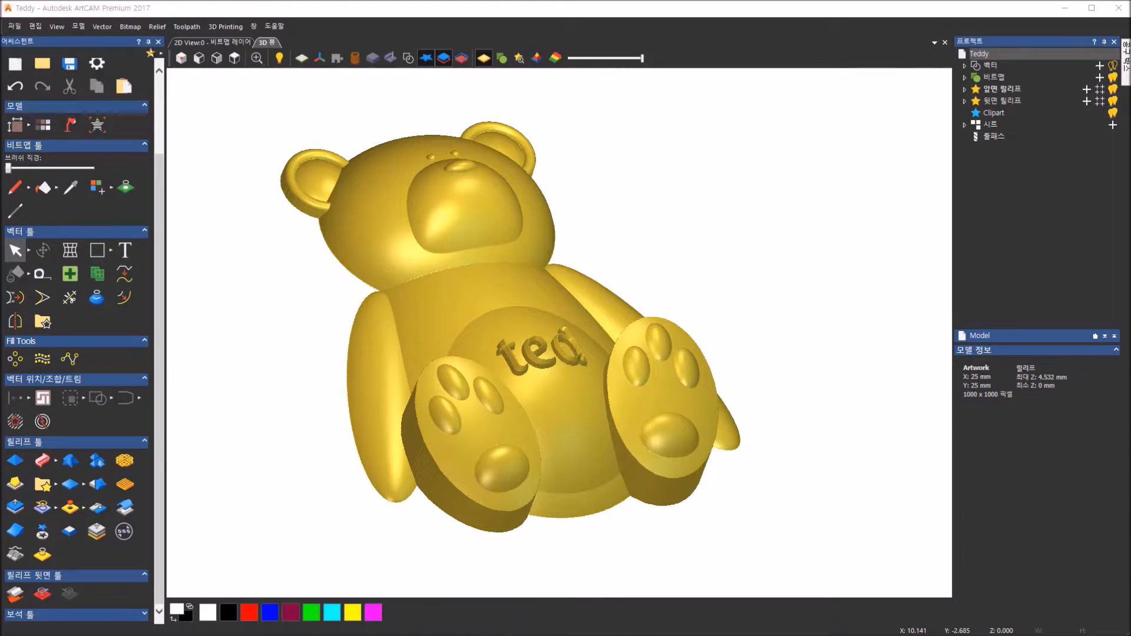
{"action": "left_click", "coordinate": [505, 628]}
{"action": "left_click", "coordinate": [615, 628]}
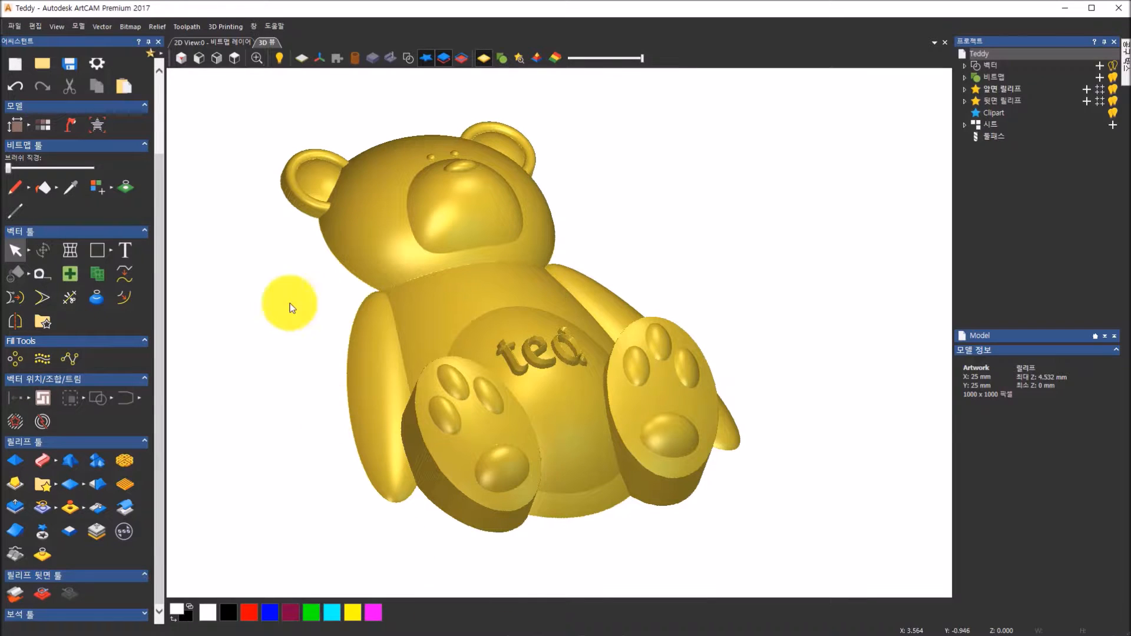
Step: Show the teddy's vector outlines in the 2D view and close the Teddy model
{"action": "left_click", "coordinate": [218, 43]}
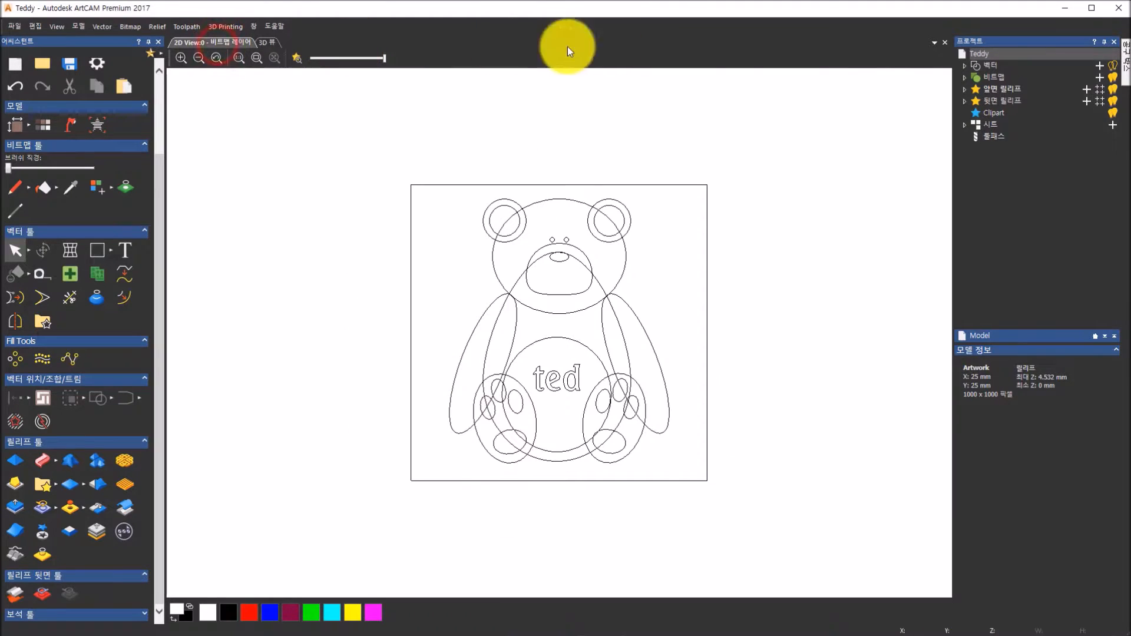
{"action": "left_click", "coordinate": [945, 42]}
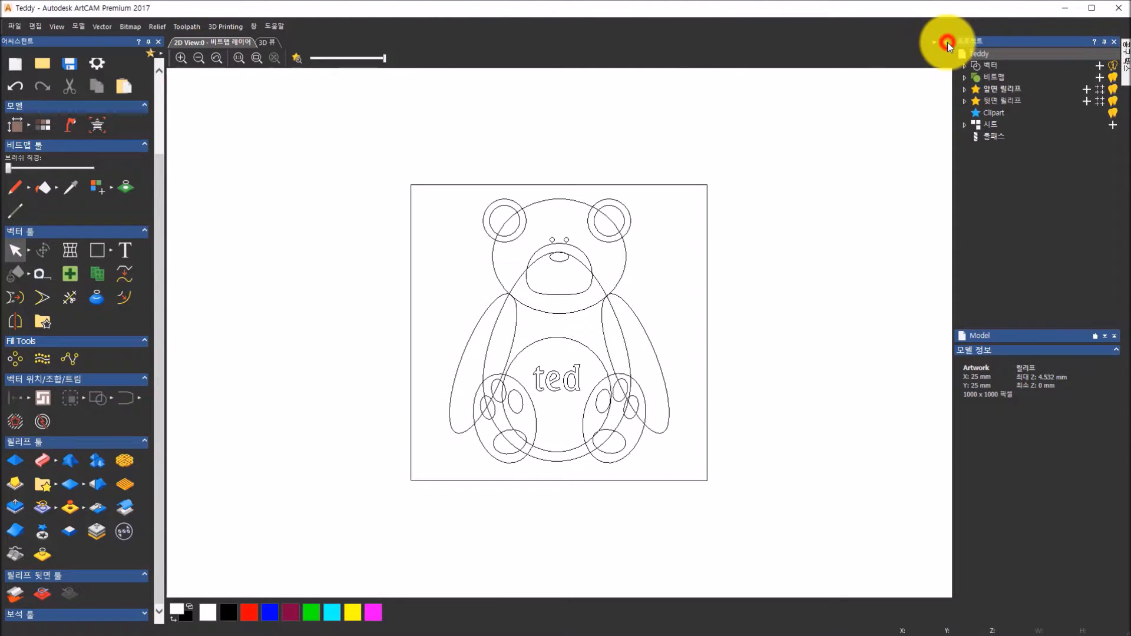
{"action": "left_click", "coordinate": [585, 350]}
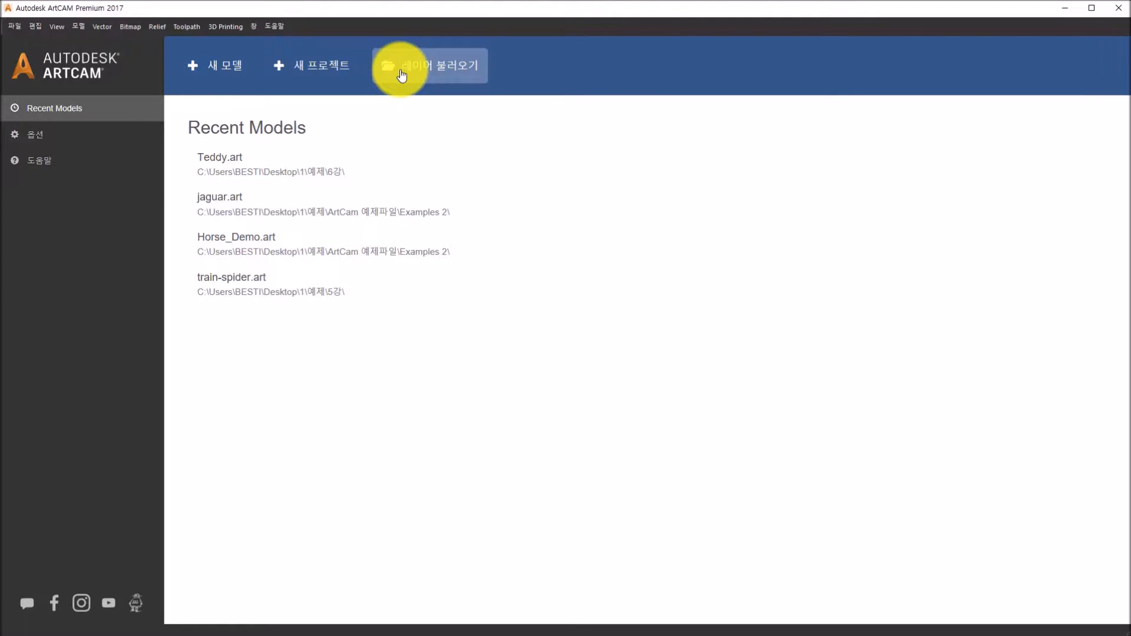
Step: Open the phone example model 1강-폰예제.art from the 6강 folder and show it in the 2D view
{"action": "left_click", "coordinate": [401, 74]}
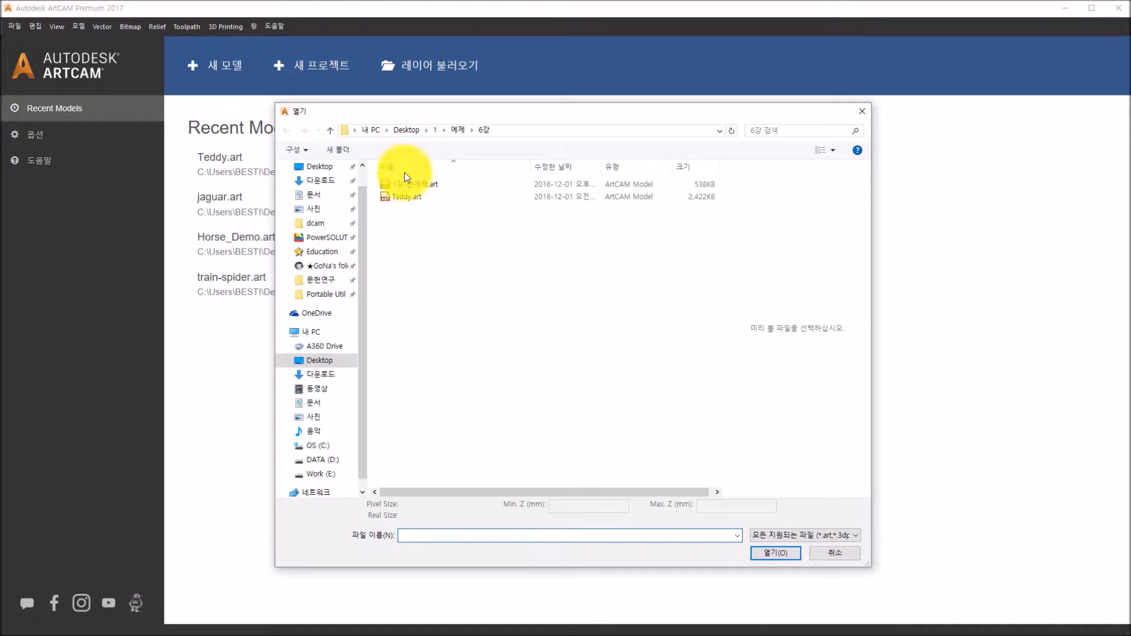
{"action": "left_click", "coordinate": [405, 184]}
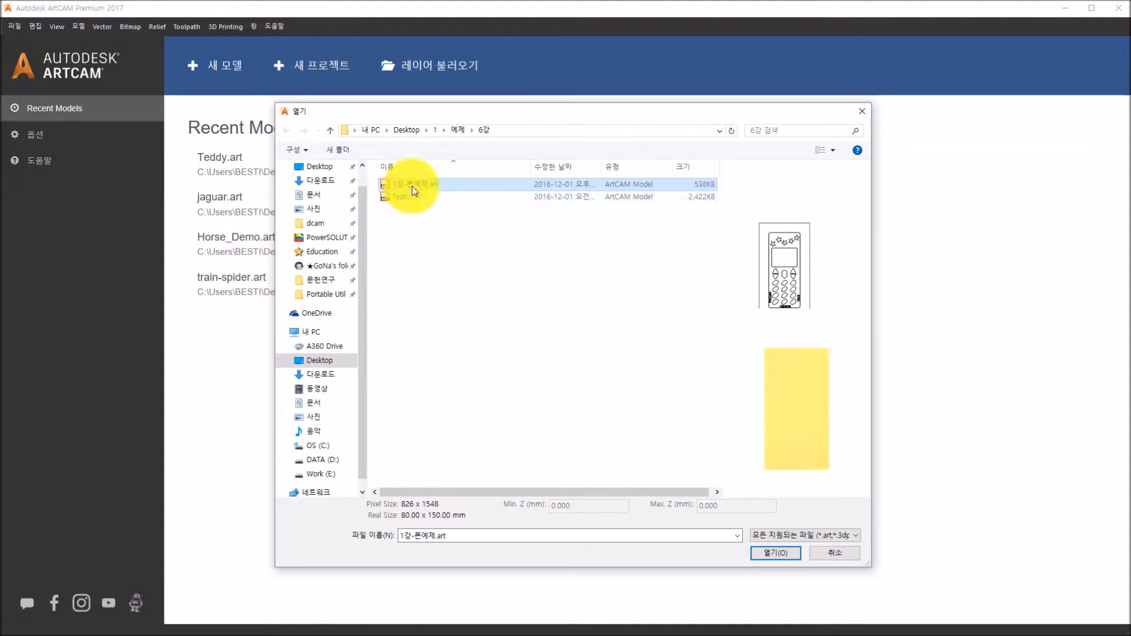
{"action": "left_click", "coordinate": [773, 554]}
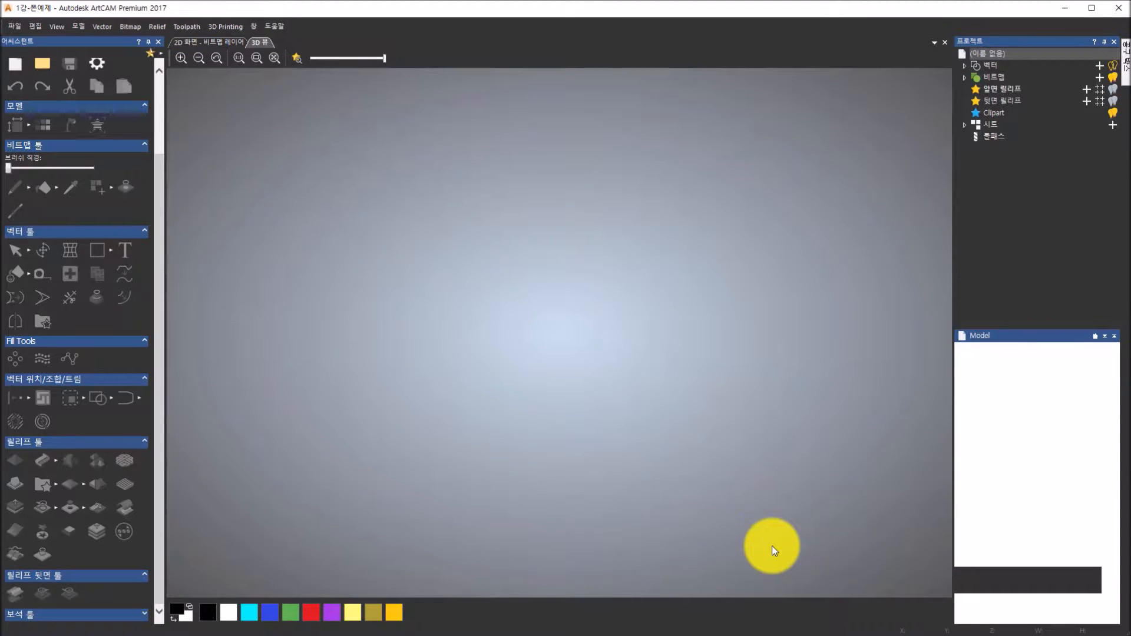
{"action": "left_click", "coordinate": [232, 39]}
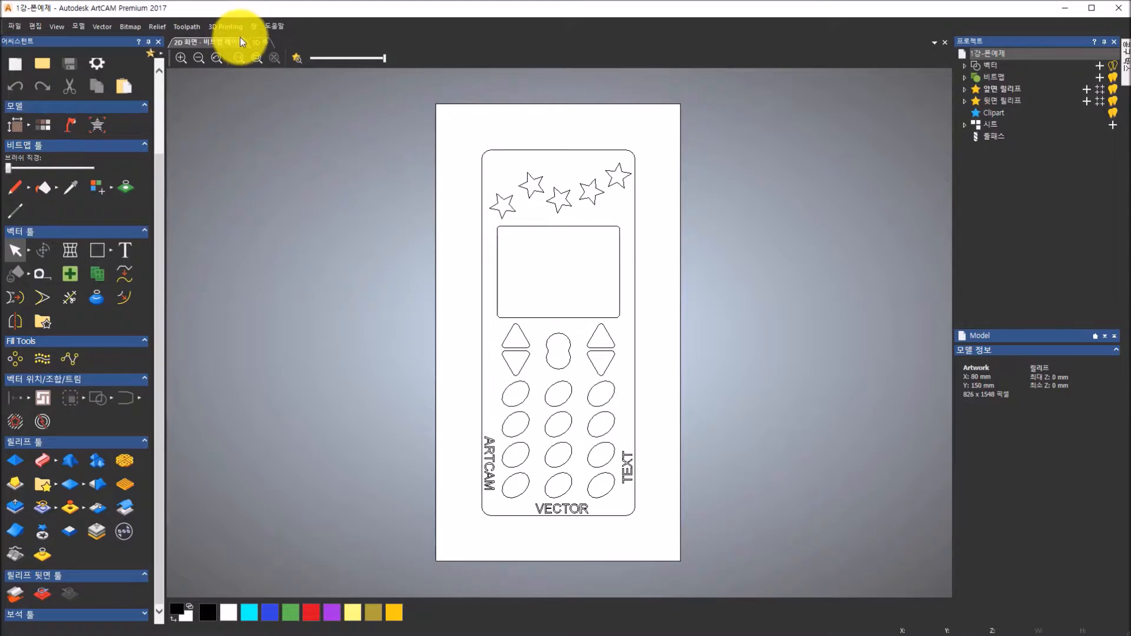
Step: Select all of the phone's vectors in the 2D view and clear the selection
{"action": "left_click", "coordinate": [261, 42]}
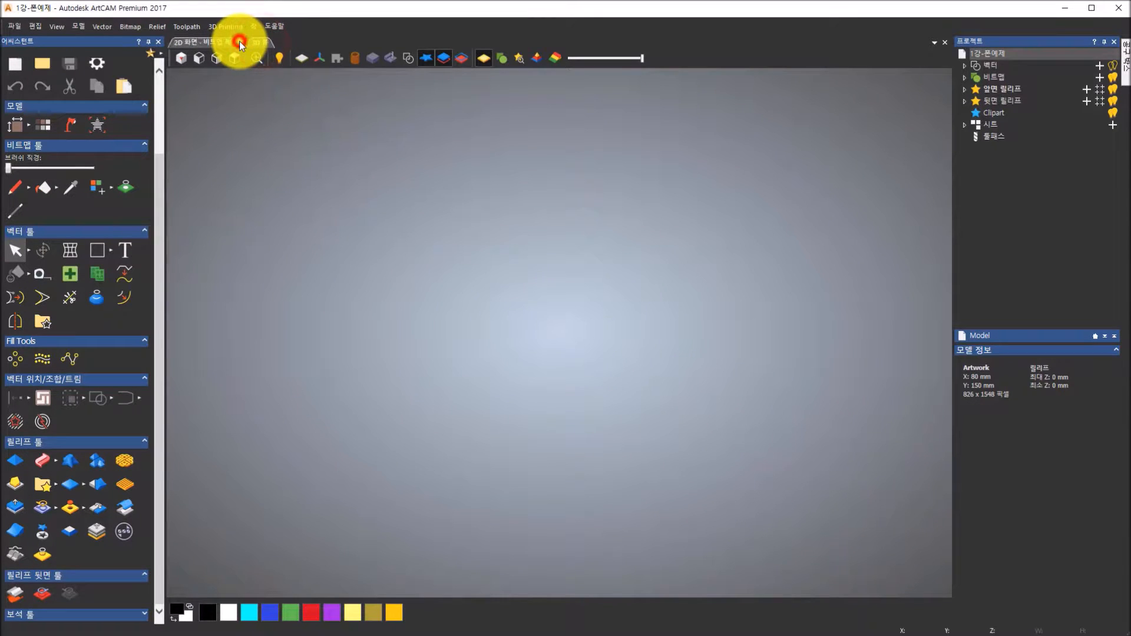
{"action": "left_click", "coordinate": [240, 41]}
{"action": "mouse_move", "coordinate": [470, 133]}
{"action": "left_mouse_down"}
{"action": "mouse_move", "coordinate": [654, 511]}
{"action": "mouse_move", "coordinate": [648, 537]}
{"action": "left_mouse_up"}
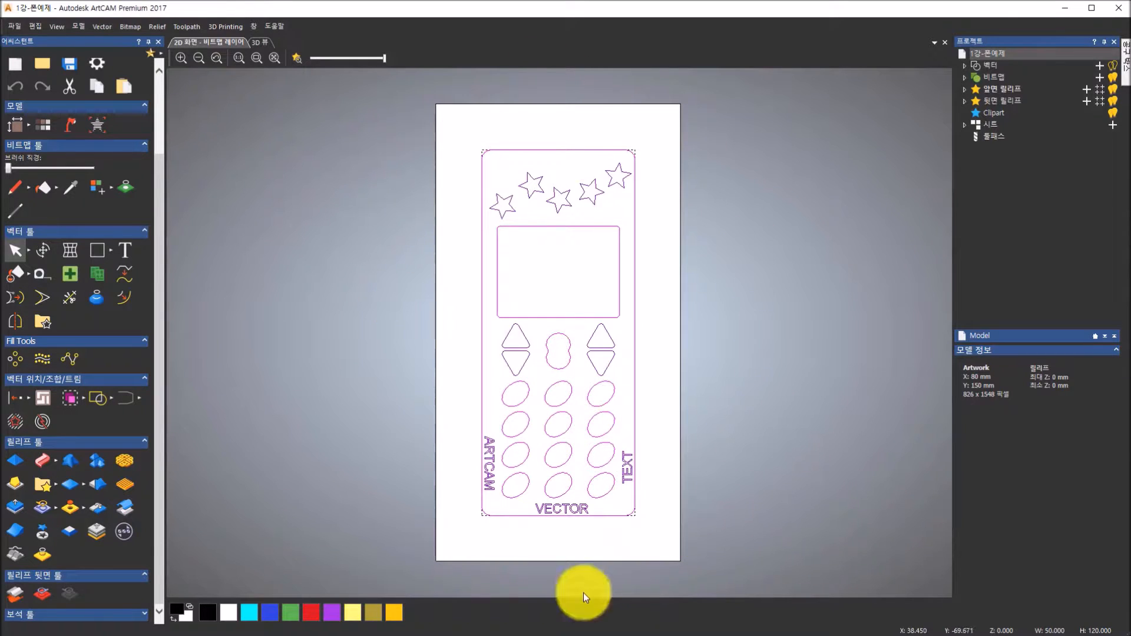
{"action": "left_click", "coordinate": [569, 584]}
Step: Show the vectors and the zero plane in the 3D view and tilt the phone layout to an angled view
{"action": "left_click", "coordinate": [268, 43]}
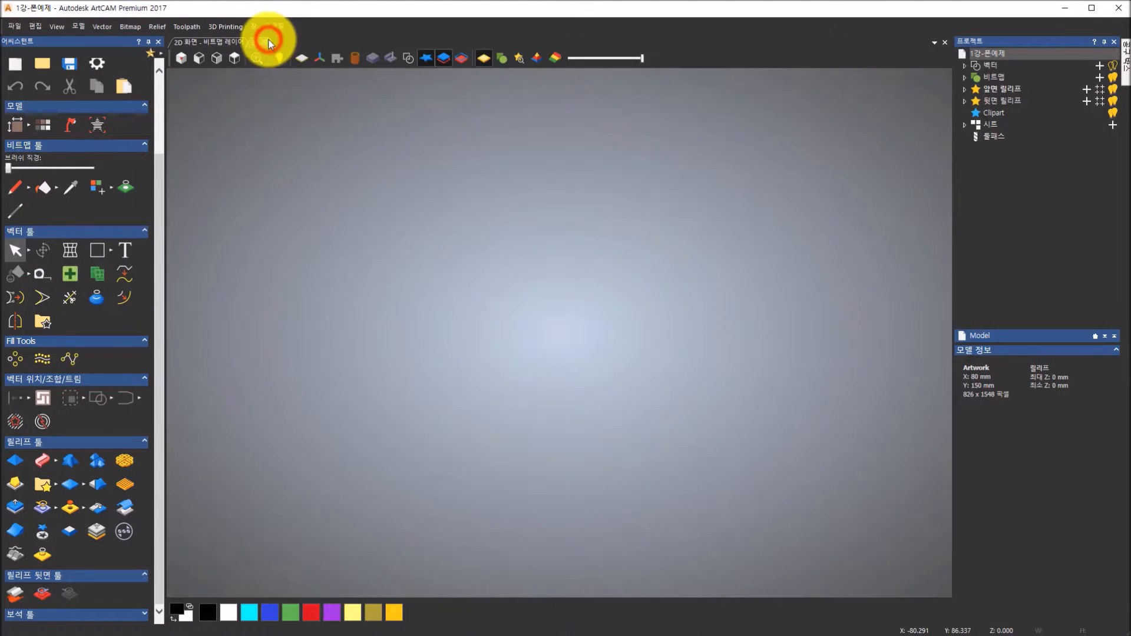
{"action": "left_click", "coordinate": [404, 60]}
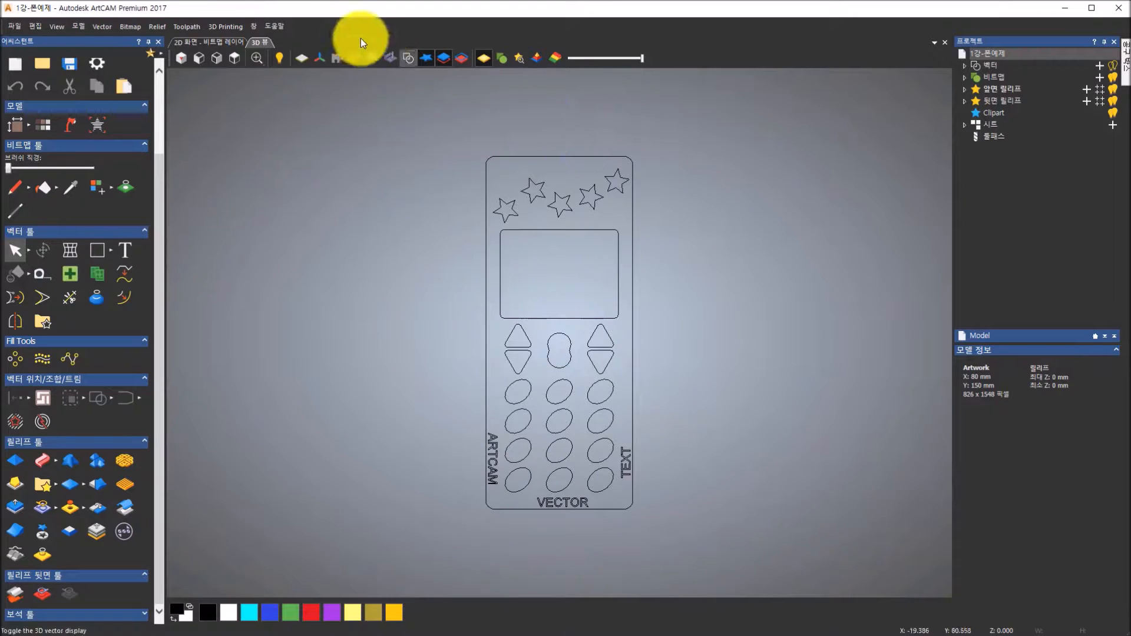
{"action": "left_click", "coordinate": [299, 56]}
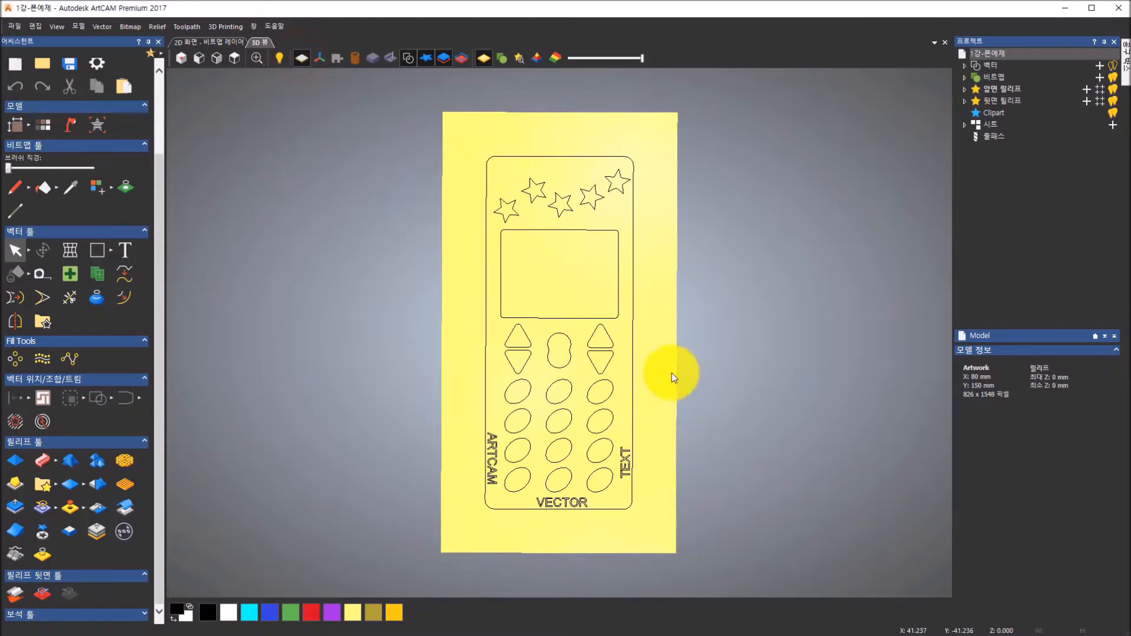
{"action": "left_click_drag", "start_coordinate": [670, 373], "coordinate": [793, 272]}
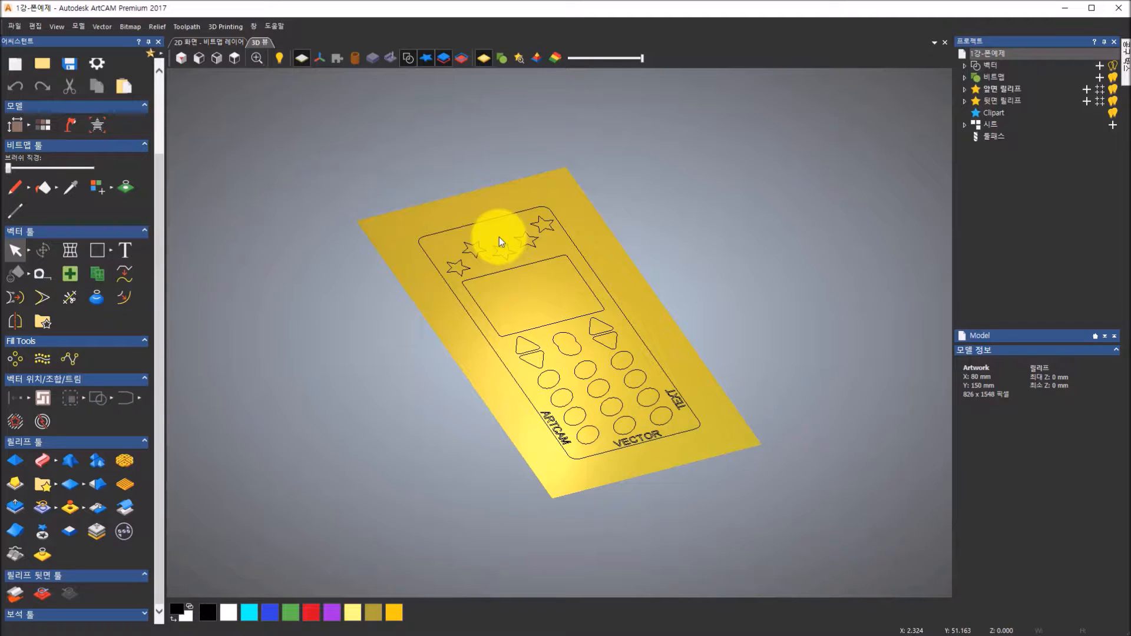
{"action": "scroll", "coordinate": [509, 328], "scroll_direction": "up", "scroll_amount": 1}
{"action": "scroll", "coordinate": [509, 328], "scroll_direction": "up", "scroll_amount": 1}
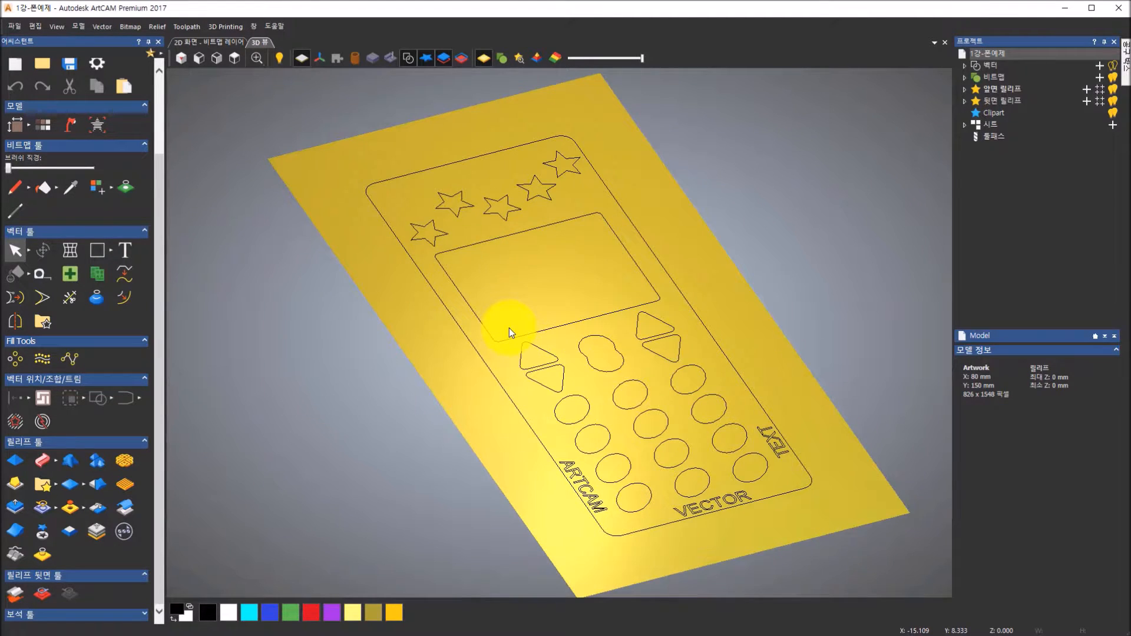
{"action": "mouse_move", "coordinate": [632, 435]}
{"action": "left_mouse_down"}
{"action": "mouse_move", "coordinate": [640, 393]}
{"action": "mouse_move", "coordinate": [636, 437]}
{"action": "left_mouse_up"}
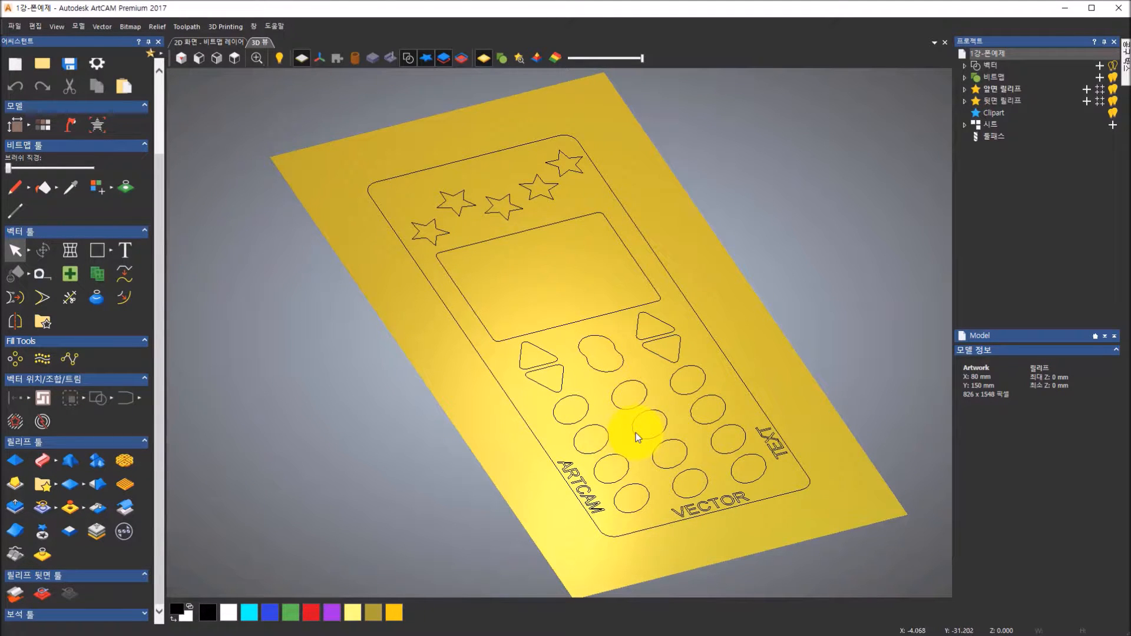
Step: Open the Shape Editor on the phone's outer outline and try the round, square and plane profiles
{"action": "left_click", "coordinate": [9, 464]}
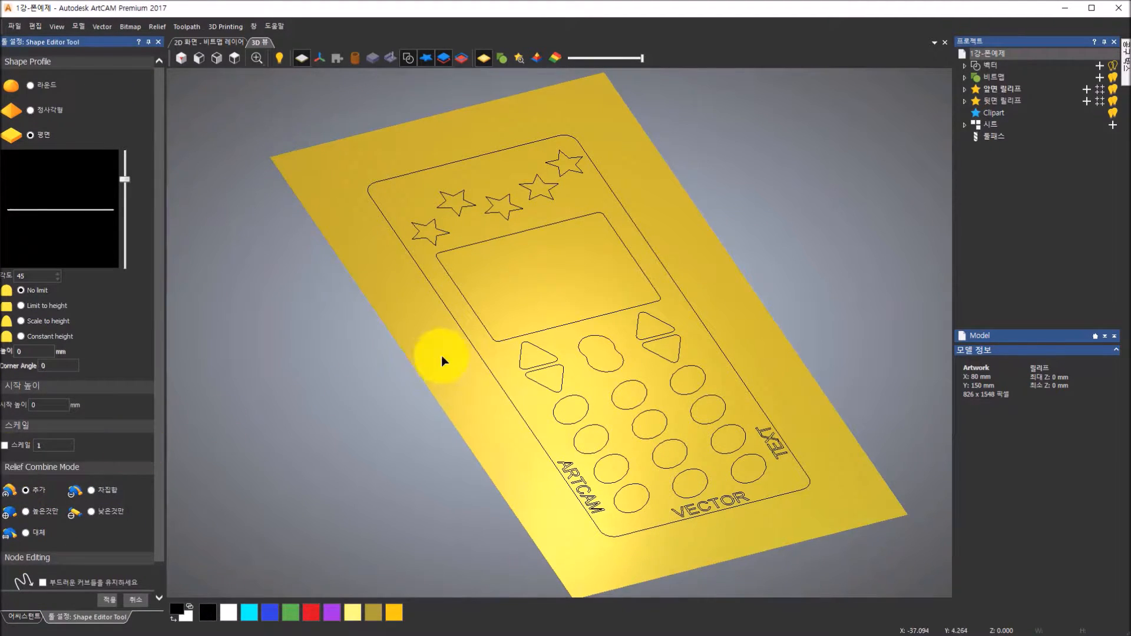
{"action": "left_click", "coordinate": [462, 331]}
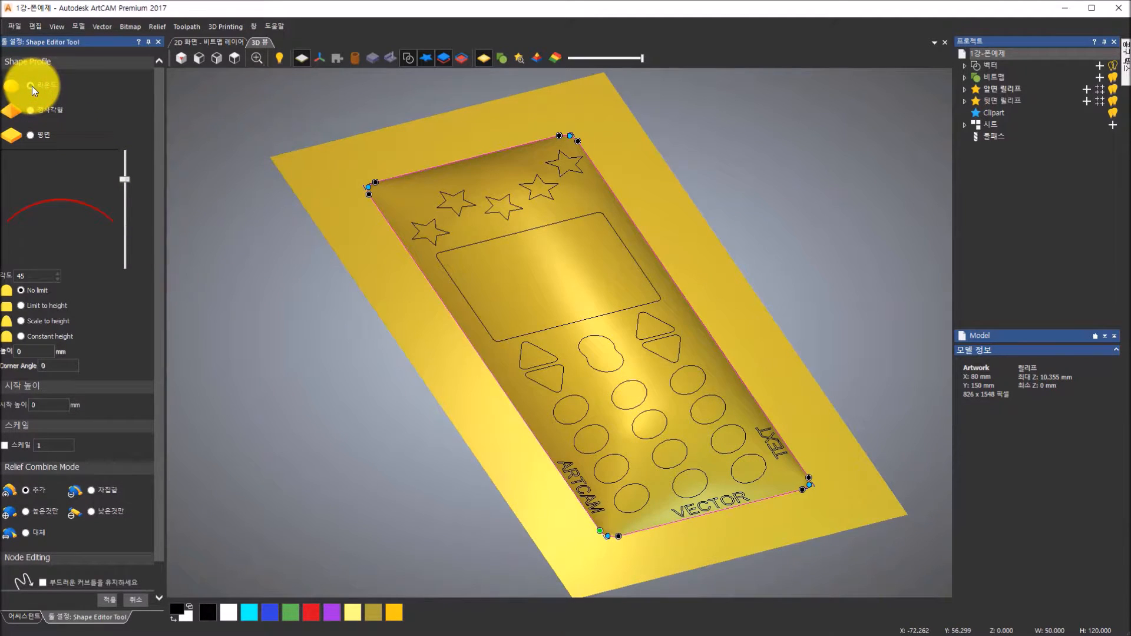
{"action": "left_click", "coordinate": [30, 110]}
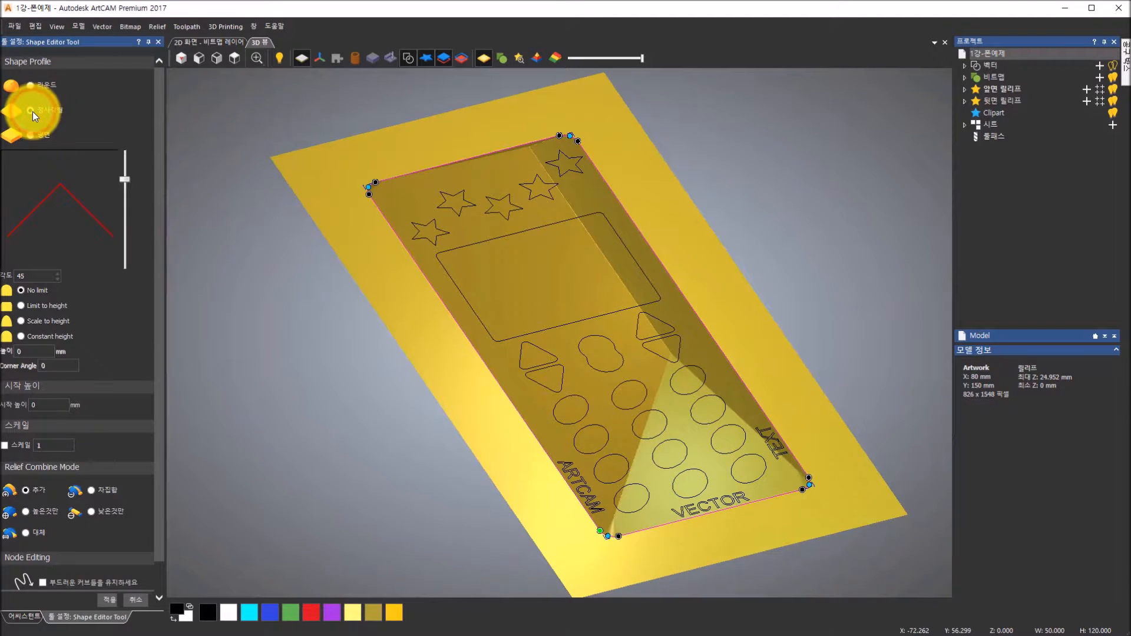
{"action": "left_click", "coordinate": [30, 135]}
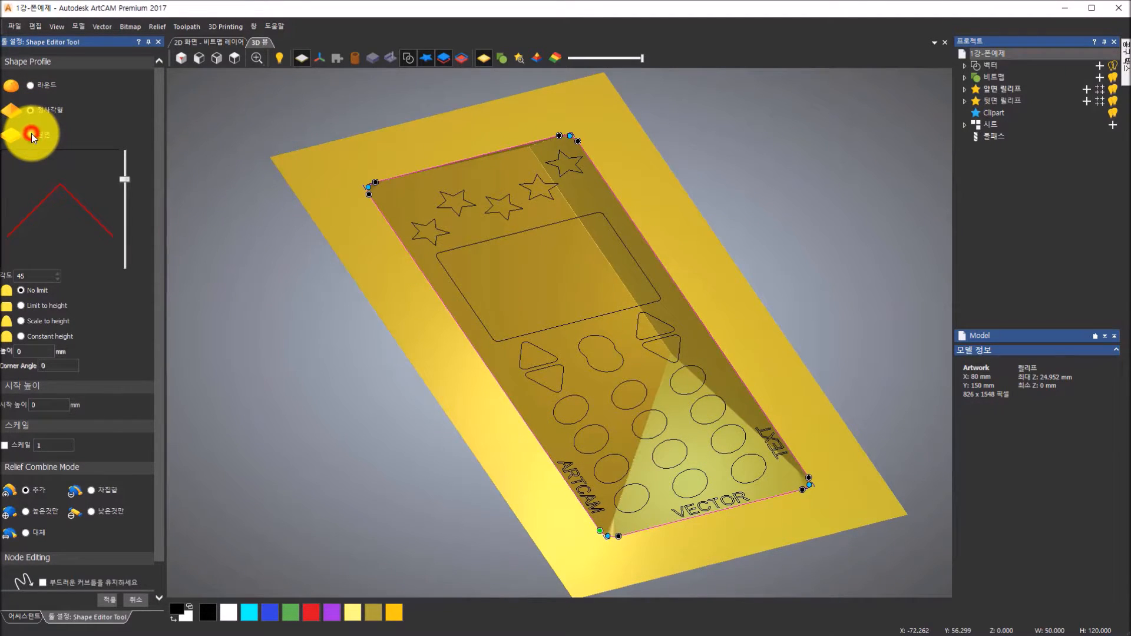
Step: Set the start height of the phone outline's plane shape to 2 mm and view it from a low angle
{"action": "left_click_drag", "start_coordinate": [505, 366], "coordinate": [371, 393]}
{"action": "left_click_drag", "start_coordinate": [40, 404], "coordinate": [5, 403]}
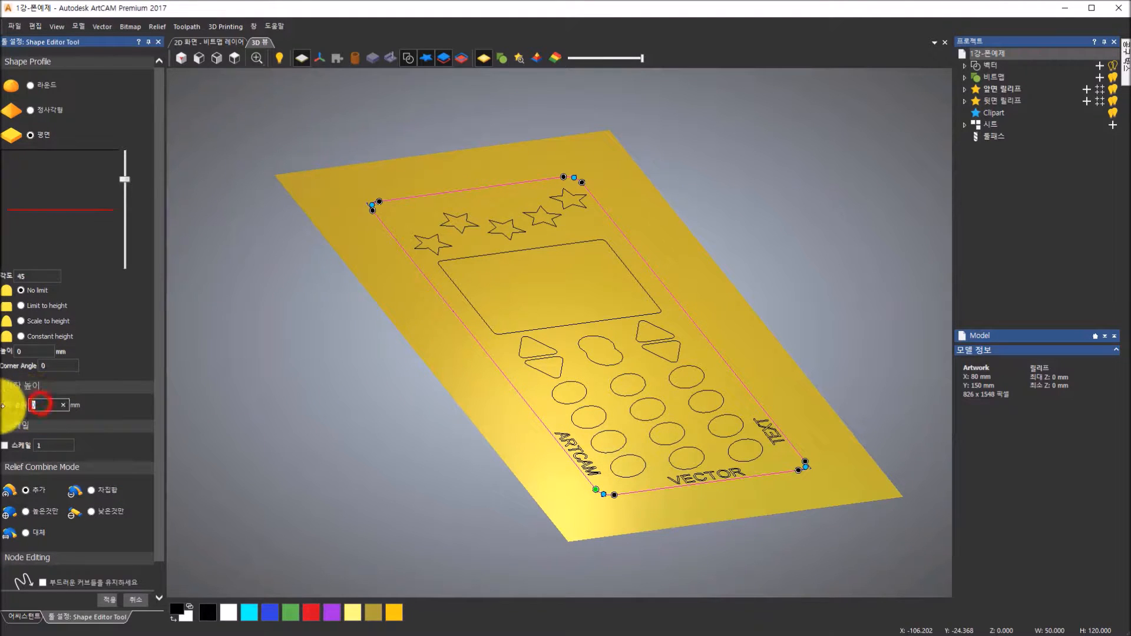
{"action": "type", "text": "2"}
{"action": "left_click_drag", "start_coordinate": [480, 482], "coordinate": [644, 409]}
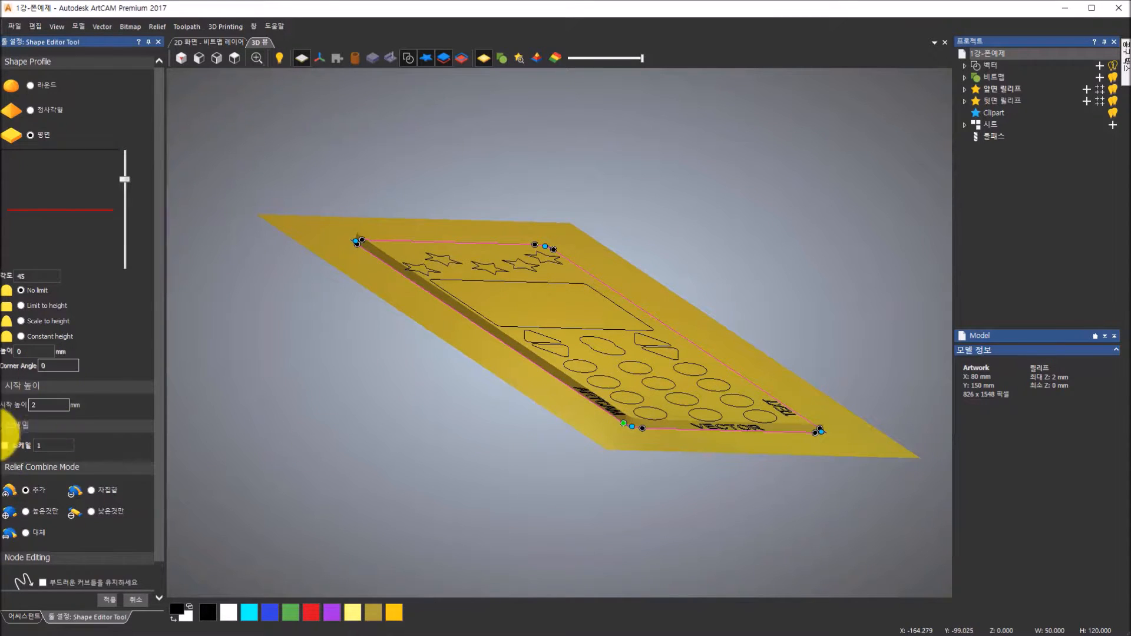
{"action": "left_click", "coordinate": [35, 406]}
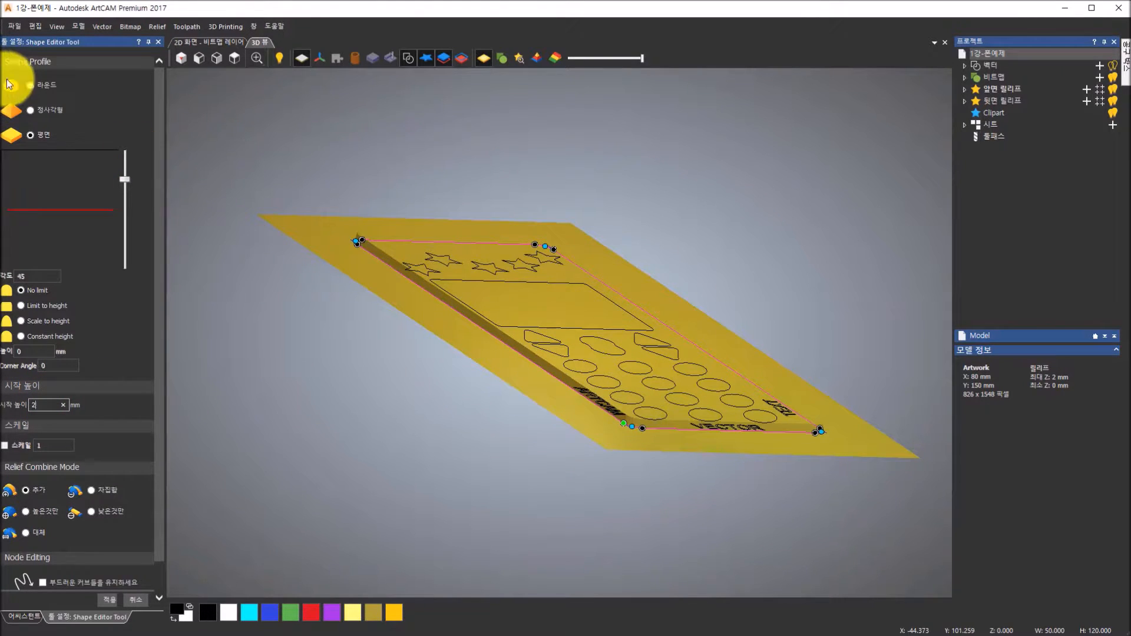
Step: Compare the round and square profiles with the plane profile on the raised phone outline
{"action": "left_click", "coordinate": [30, 85]}
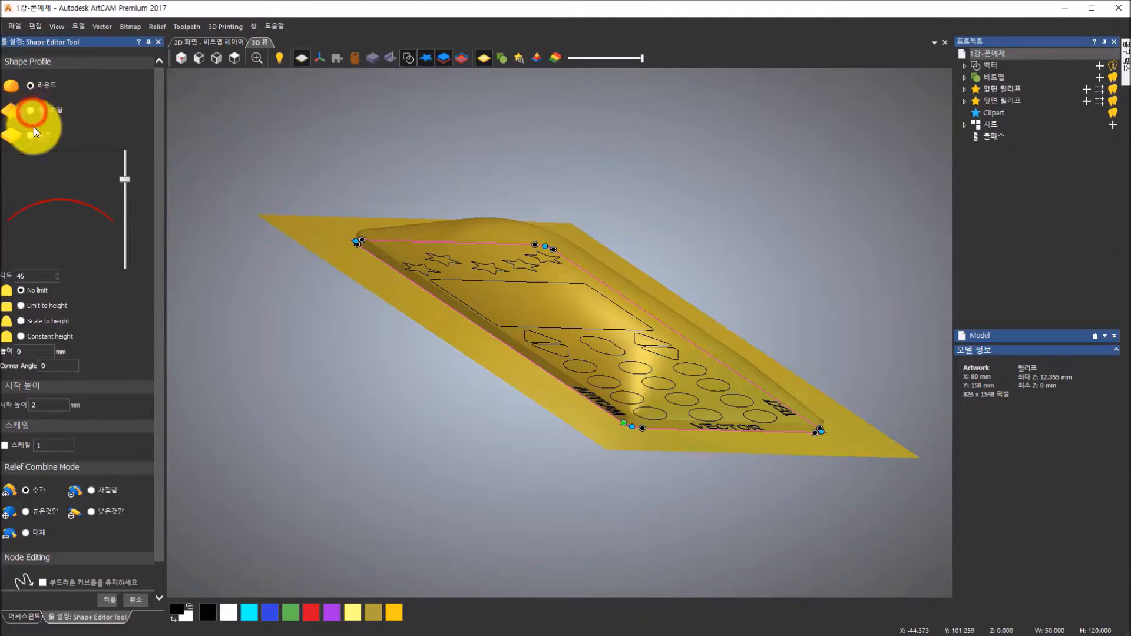
{"action": "left_click", "coordinate": [30, 110]}
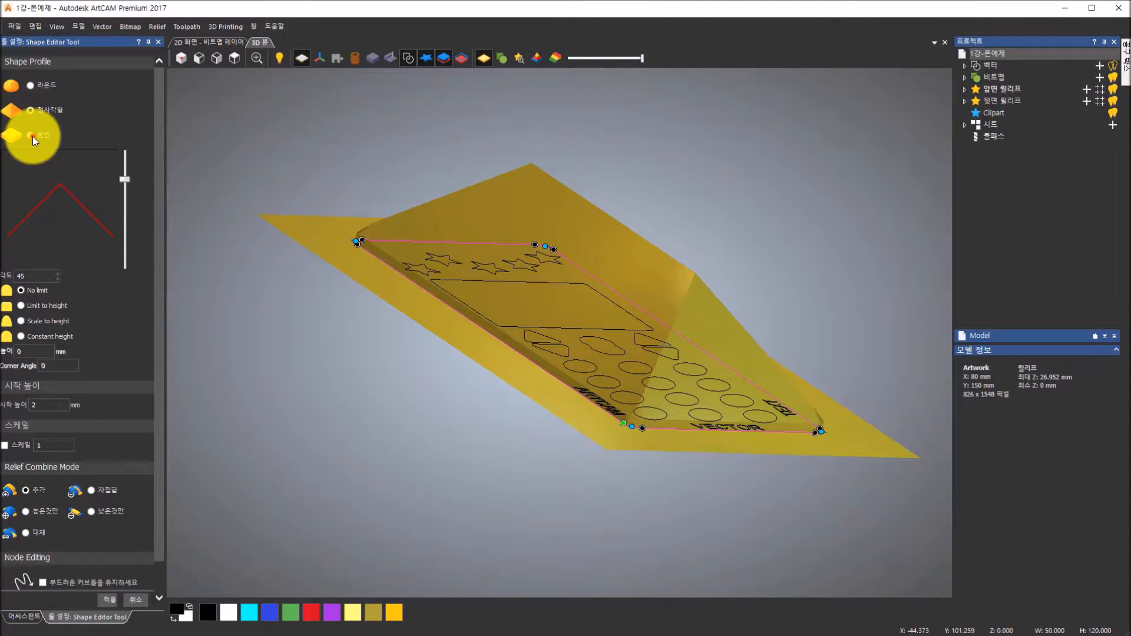
{"action": "left_click", "coordinate": [30, 135]}
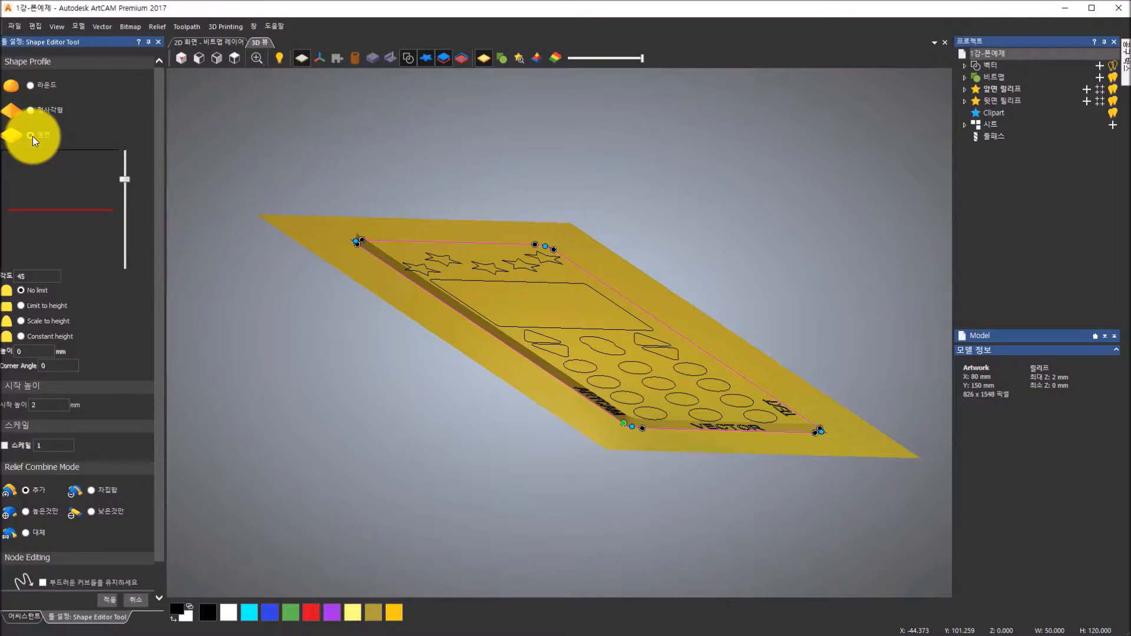
Step: Give the phone outline a round profile with Limit to height set to 1 mm
{"action": "scroll", "coordinate": [351, 245], "scroll_direction": "up", "scroll_amount": 4}
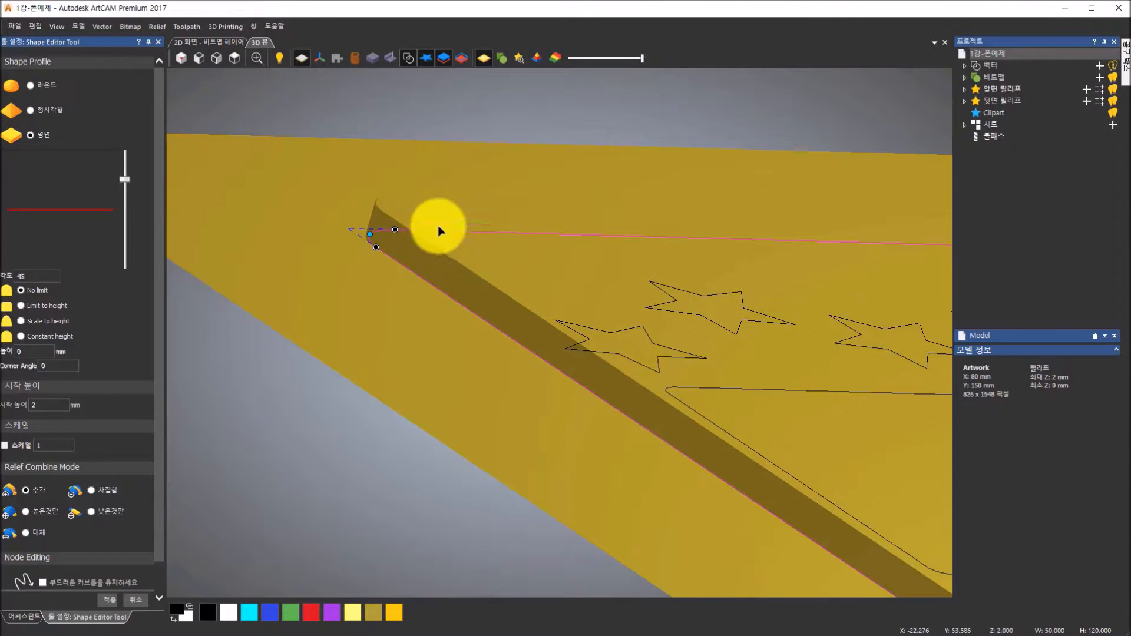
{"action": "left_click", "coordinate": [30, 86]}
{"action": "left_click", "coordinate": [66, 171]}
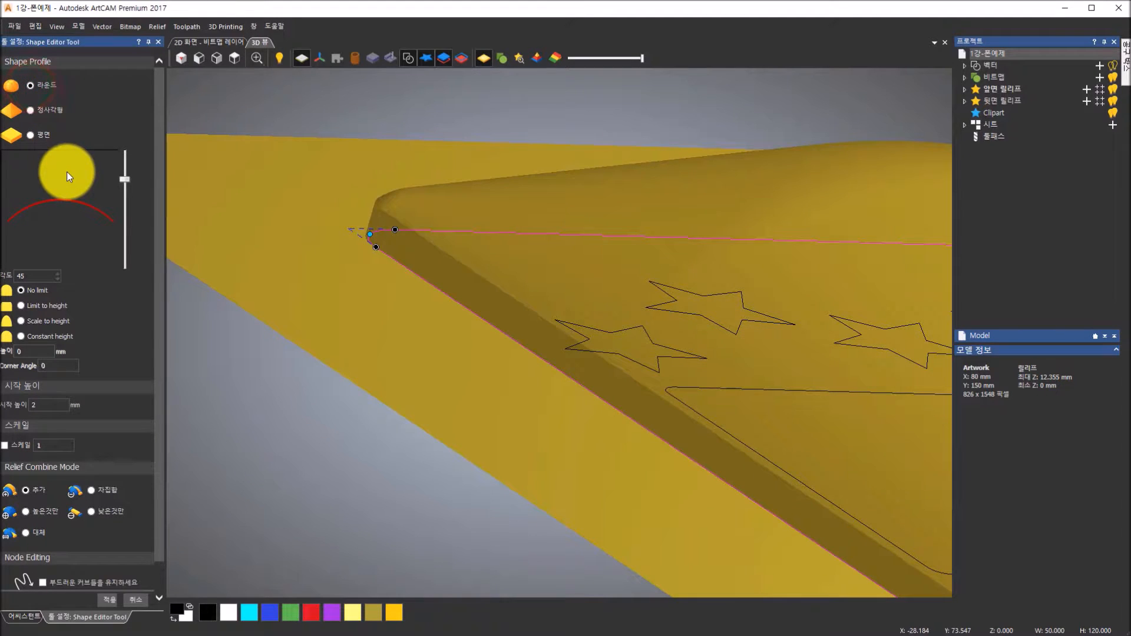
{"action": "left_click", "coordinate": [19, 306]}
{"action": "left_click_drag", "start_coordinate": [32, 351], "coordinate": [2, 346]}
{"action": "type", "text": "1"}
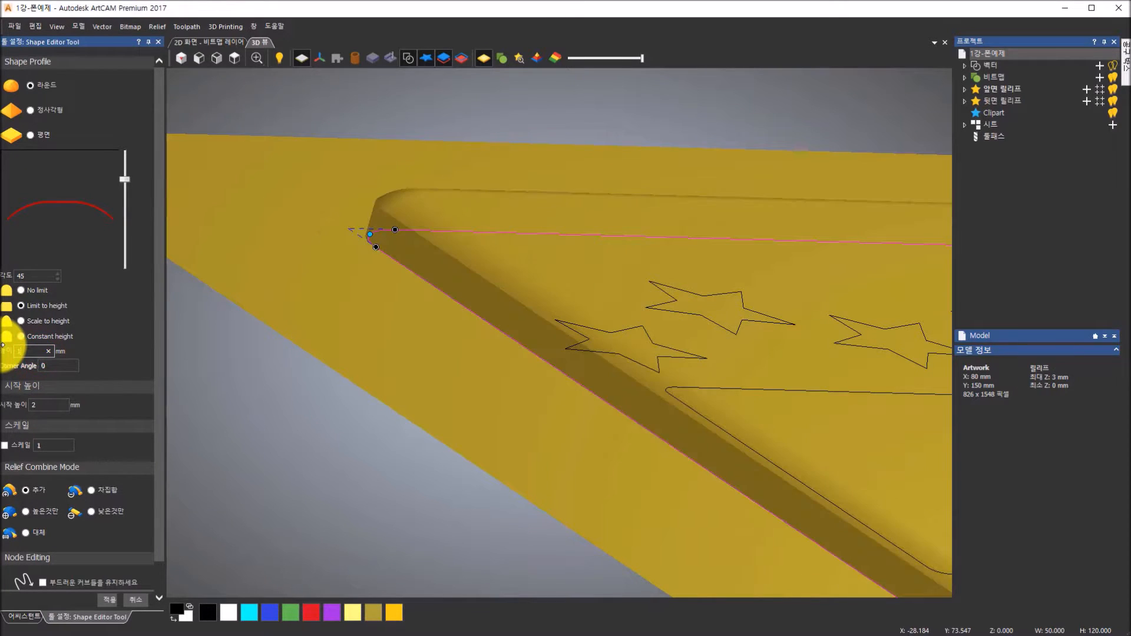
Step: Set the start height of the rounded phone body to 1 mm
{"action": "scroll", "coordinate": [521, 383], "scroll_direction": "down", "scroll_amount": 5}
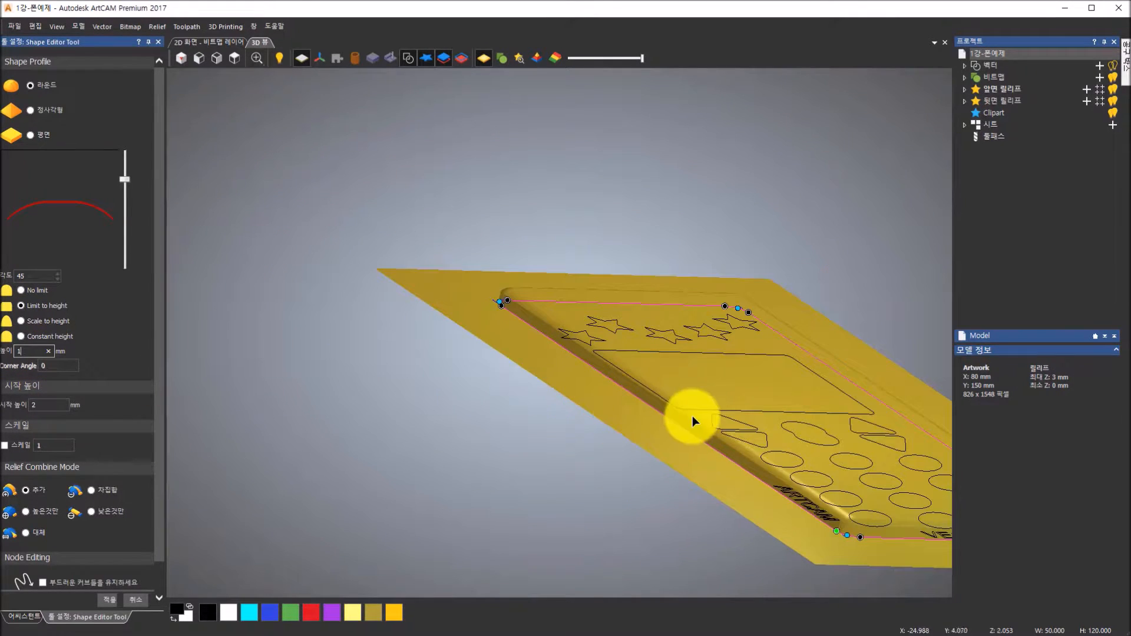
{"action": "mouse_move", "coordinate": [825, 450]}
{"action": "left_mouse_down"}
{"action": "mouse_move", "coordinate": [763, 379]}
{"action": "mouse_move", "coordinate": [759, 406]}
{"action": "mouse_move", "coordinate": [782, 447]}
{"action": "mouse_move", "coordinate": [803, 450]}
{"action": "left_mouse_up"}
{"action": "left_click", "coordinate": [49, 405]}
{"action": "type", "text": "1"}
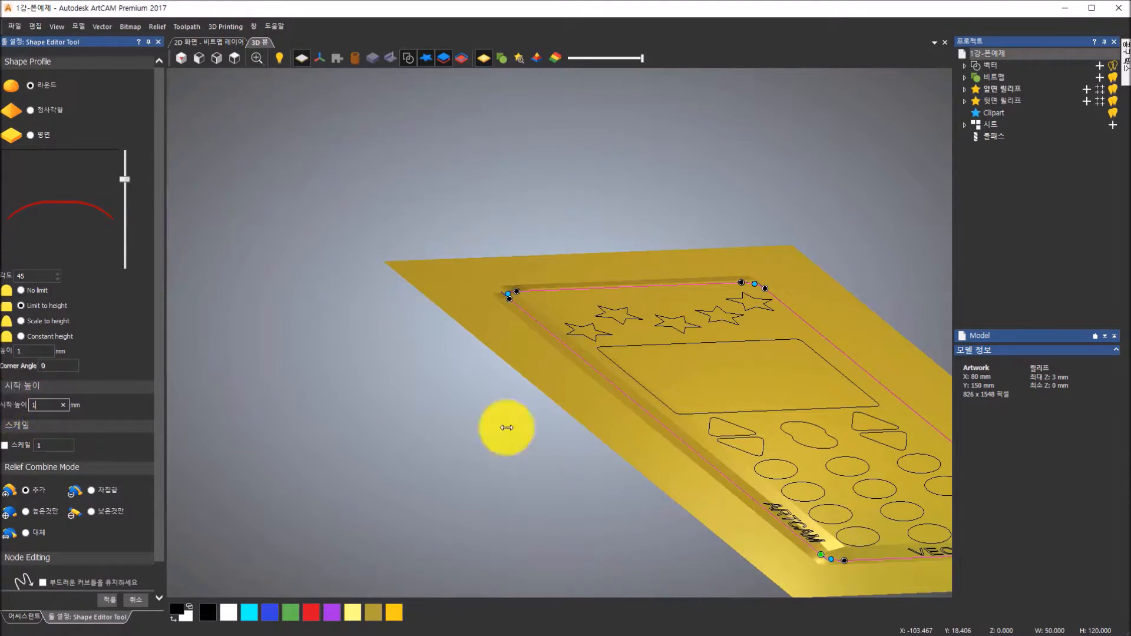
Step: Raise the round profile's angle to 90 degrees, keeping the 1 mm height limit
{"action": "scroll", "coordinate": [557, 294], "scroll_direction": "up", "scroll_amount": 6}
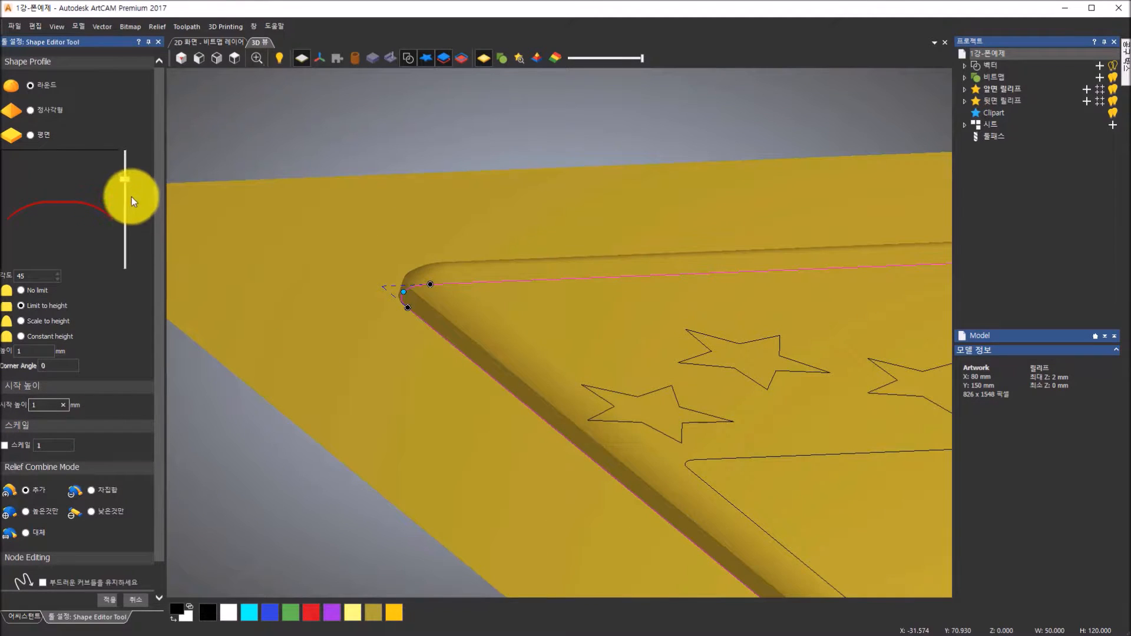
{"action": "left_click_drag", "start_coordinate": [122, 179], "coordinate": [122, 131]}
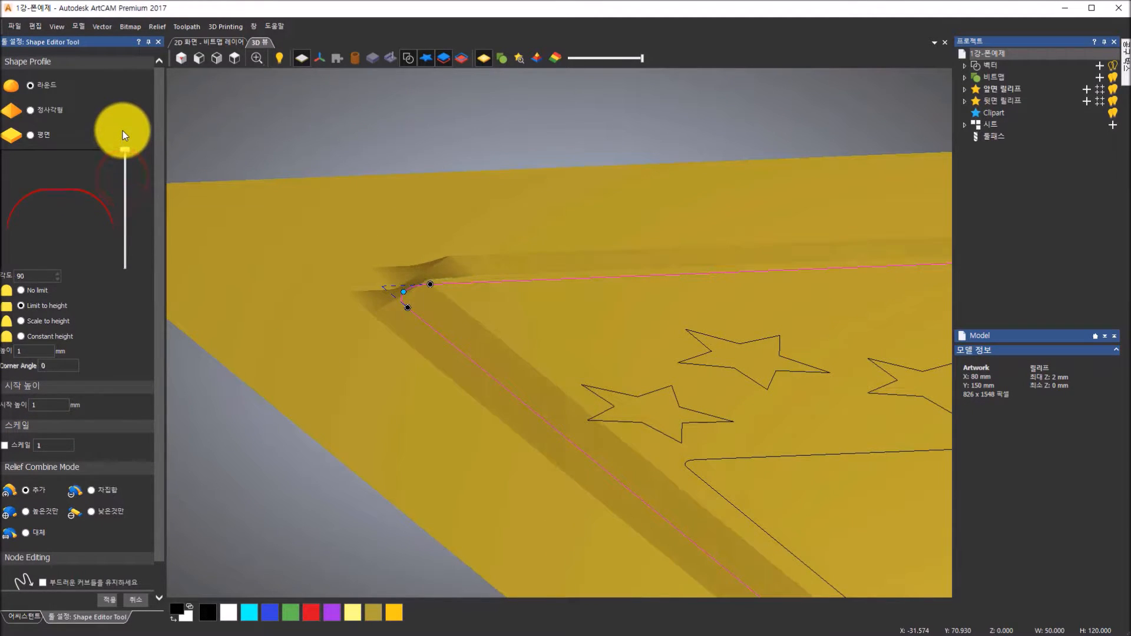
{"action": "middle_click_drag", "start_coordinate": [469, 289], "coordinate": [442, 285]}
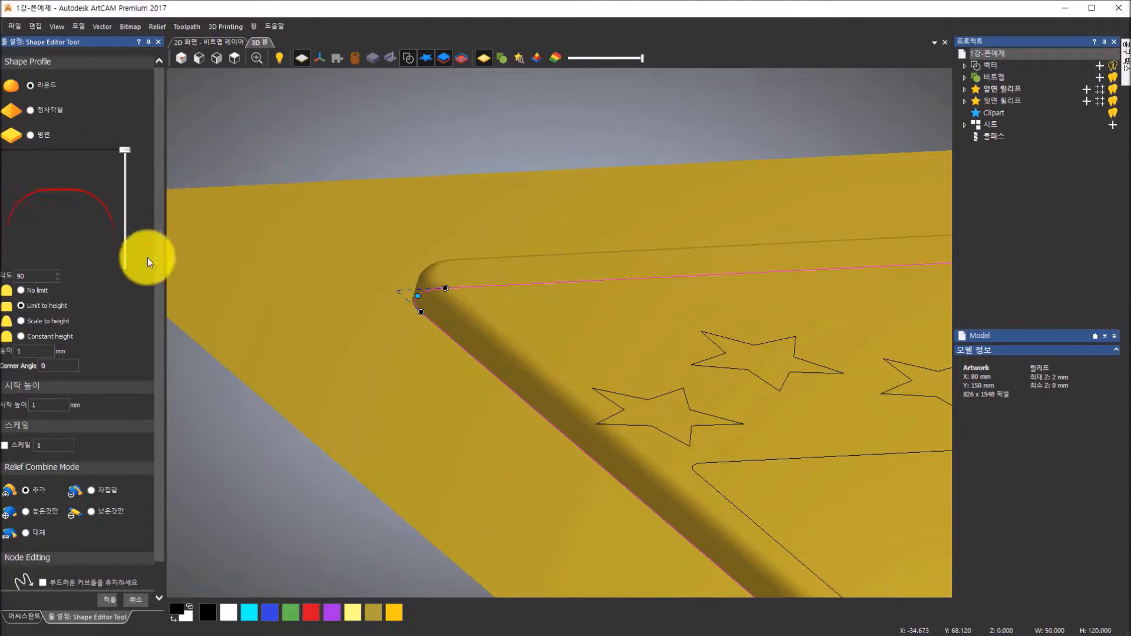
{"action": "left_click", "coordinate": [36, 351]}
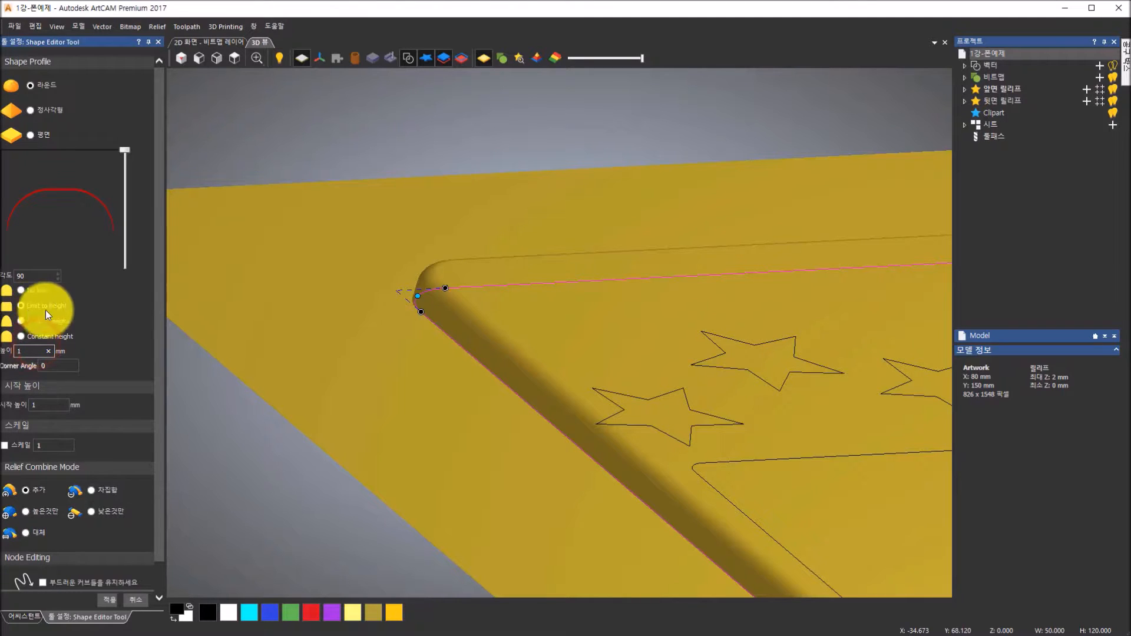
{"action": "left_click", "coordinate": [28, 351]}
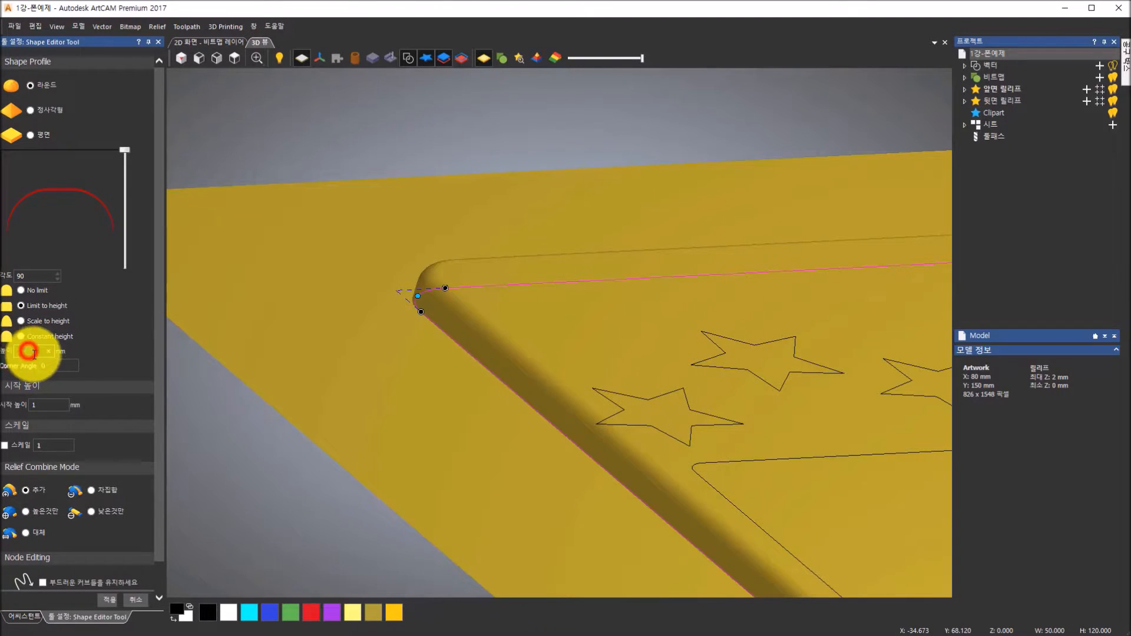
Step: Inspect the phone body's rounded edge in an isometric view and apply the shape to the relief from the top view
{"action": "scroll", "coordinate": [416, 343], "scroll_direction": "down", "scroll_amount": 3}
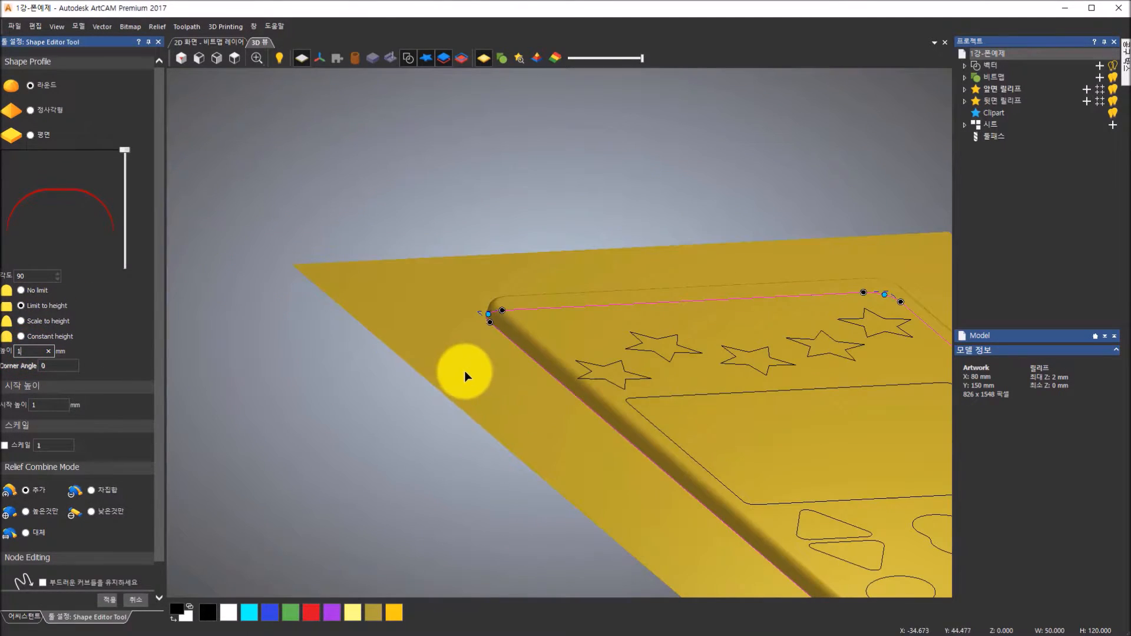
{"action": "scroll", "coordinate": [464, 370], "scroll_direction": "down", "scroll_amount": 2}
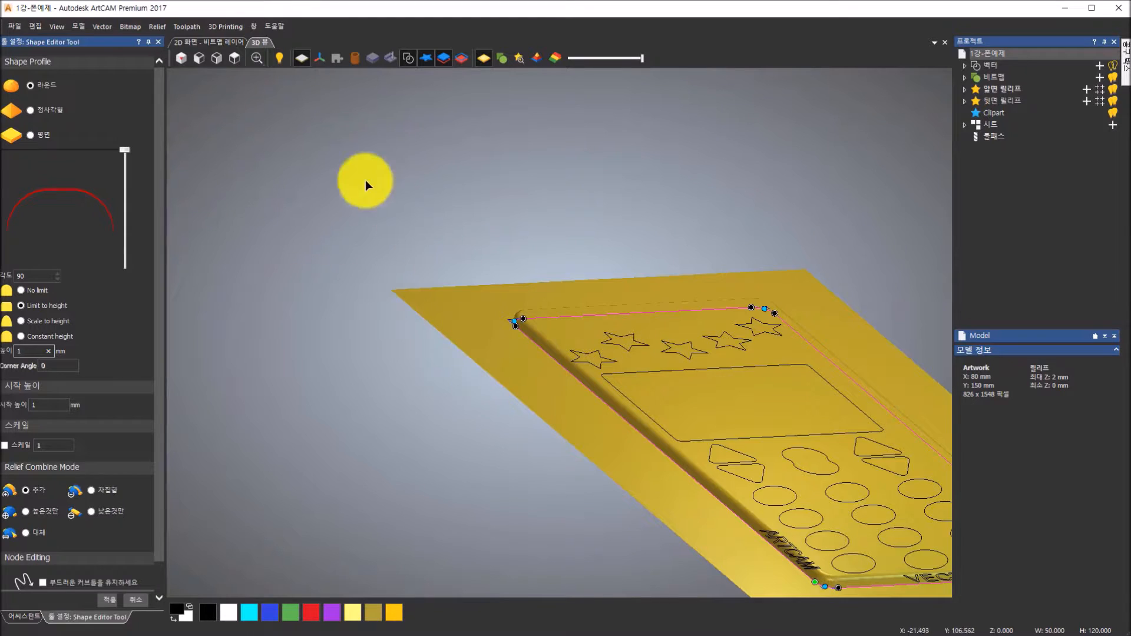
{"action": "left_click", "coordinate": [182, 57]}
{"action": "scroll", "coordinate": [548, 398], "scroll_direction": "up", "scroll_amount": 5}
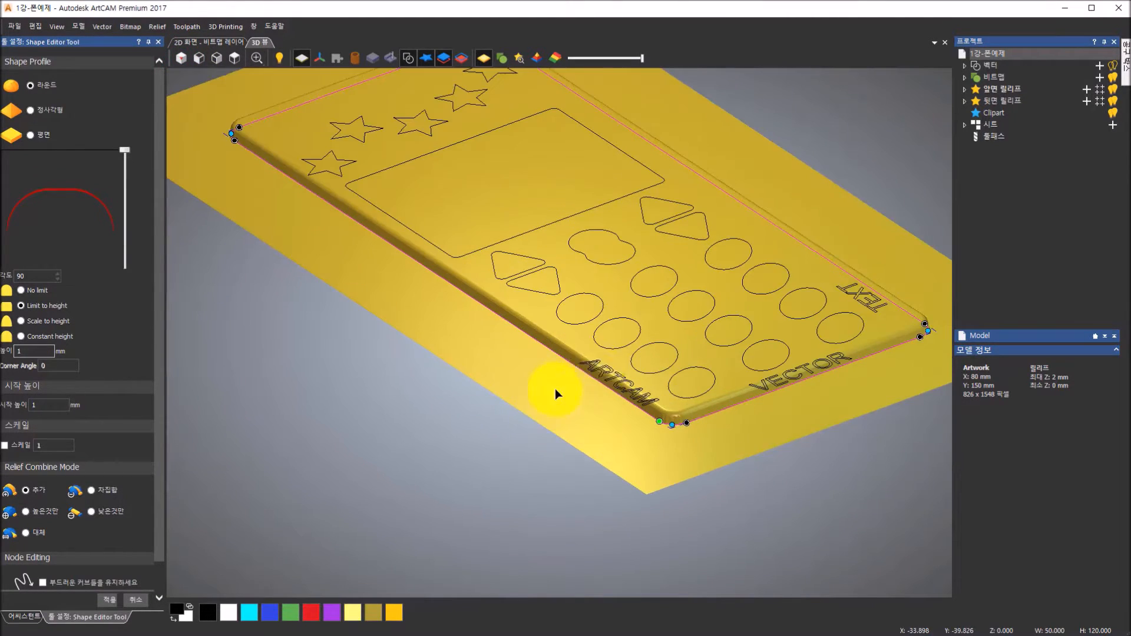
{"action": "scroll", "coordinate": [771, 434], "scroll_direction": "up", "scroll_amount": 2}
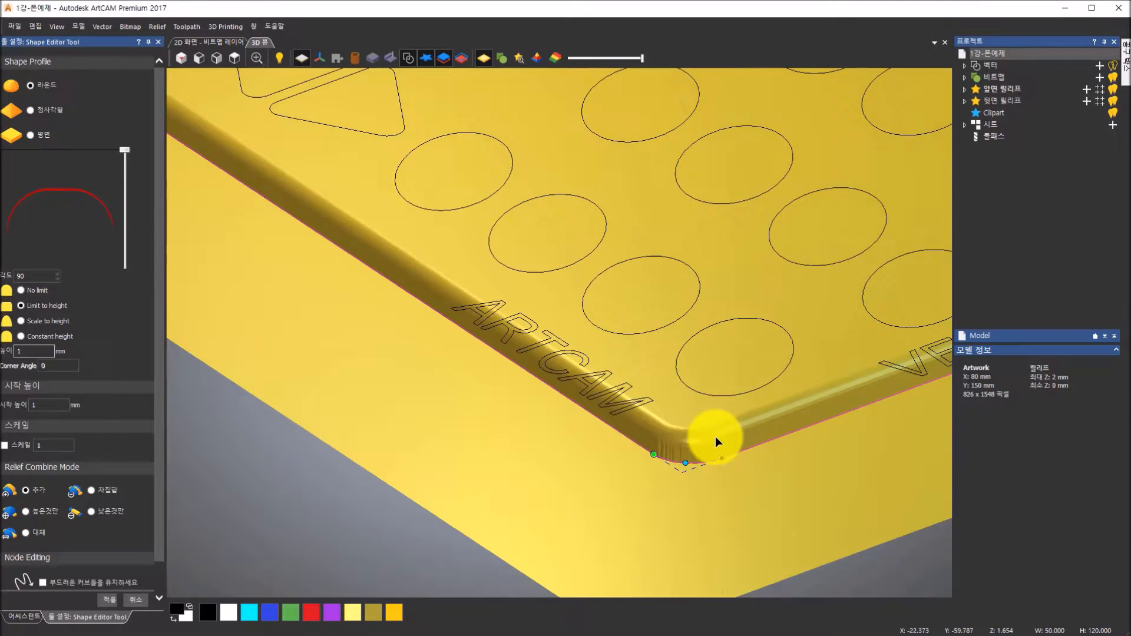
{"action": "scroll", "coordinate": [716, 437], "scroll_direction": "up", "scroll_amount": 1}
{"action": "scroll", "coordinate": [421, 283], "scroll_direction": "down", "scroll_amount": 3}
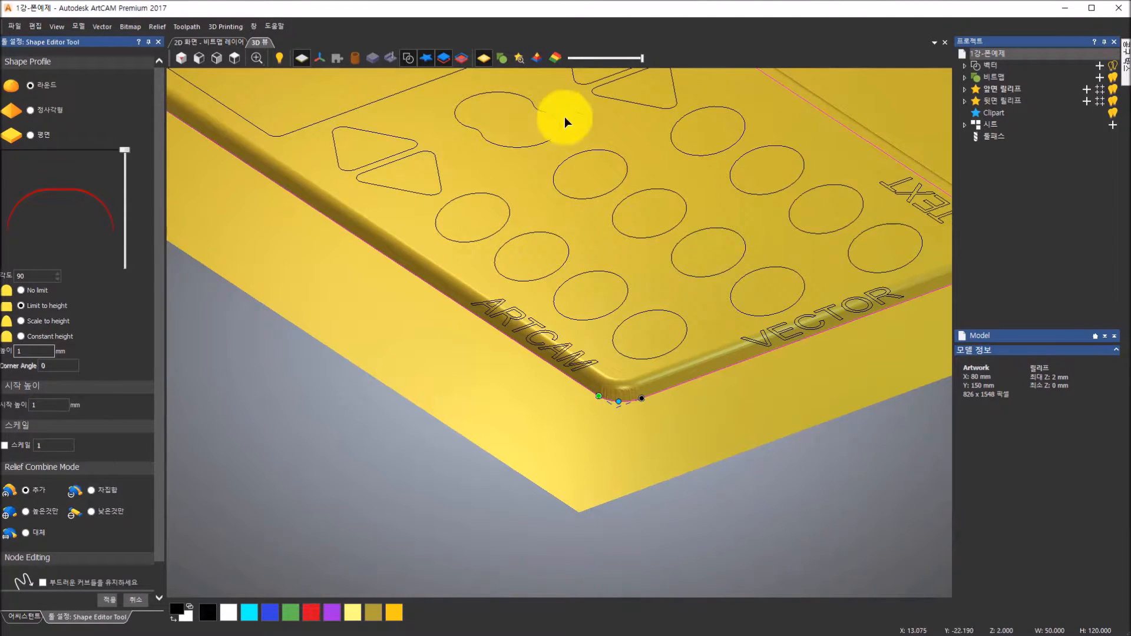
{"action": "left_click", "coordinate": [234, 59]}
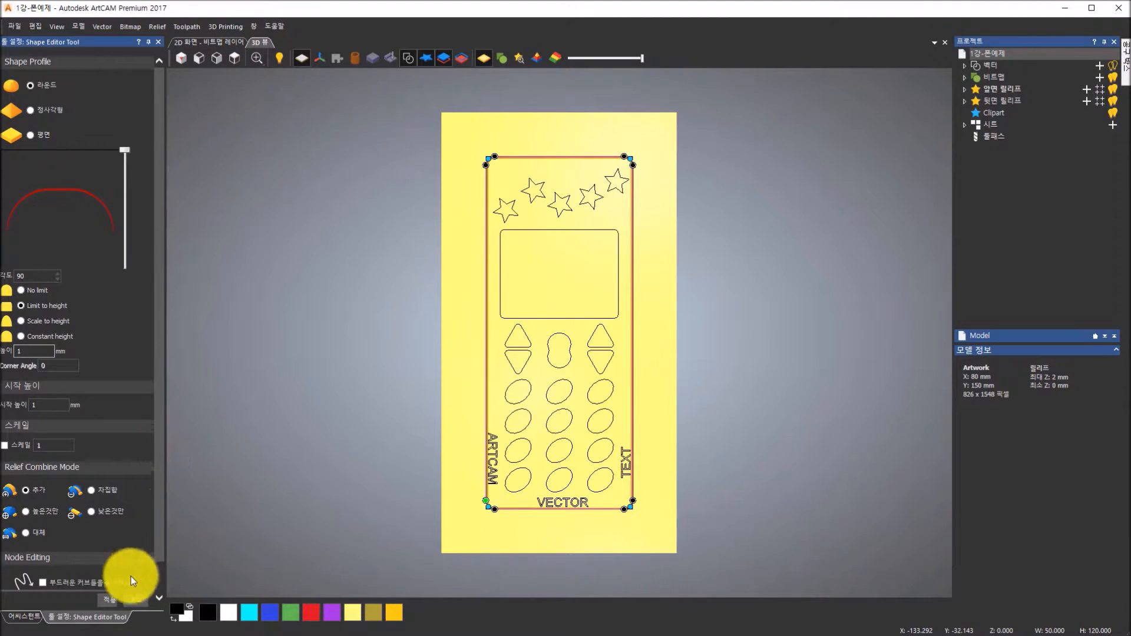
{"action": "left_click", "coordinate": [109, 601]}
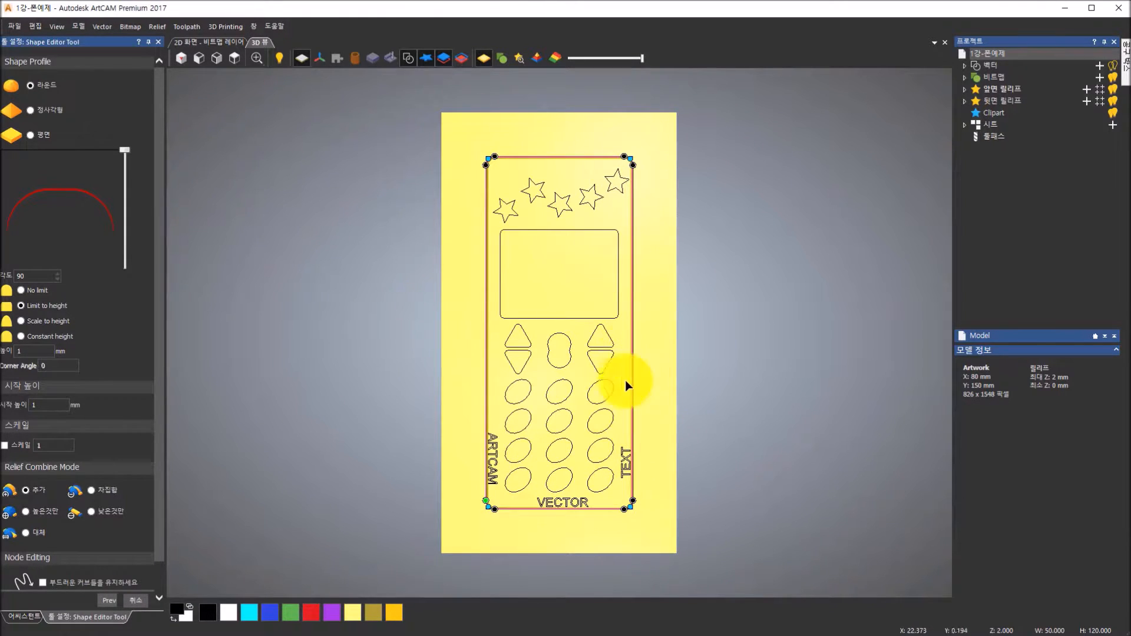
Step: Give the phone's screen rectangle a round profile with Limit to height set to 0.3 mm
{"action": "left_click_drag", "start_coordinate": [598, 469], "coordinate": [755, 288]}
{"action": "left_click_drag", "start_coordinate": [633, 278], "coordinate": [482, 234]}
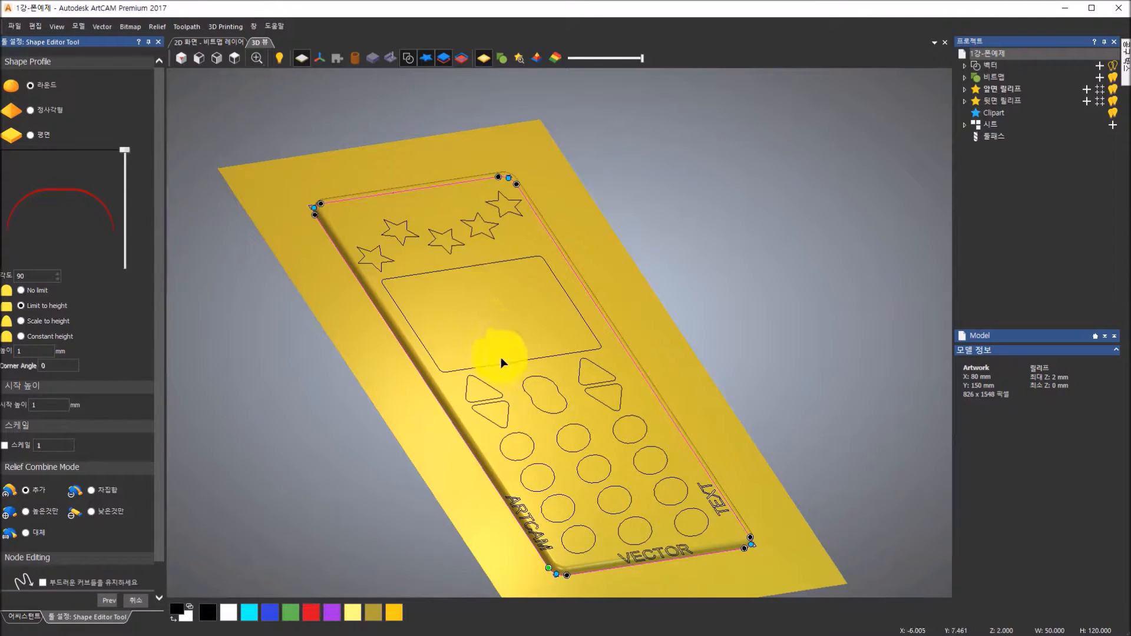
{"action": "left_click_drag", "start_coordinate": [500, 362], "coordinate": [485, 370]}
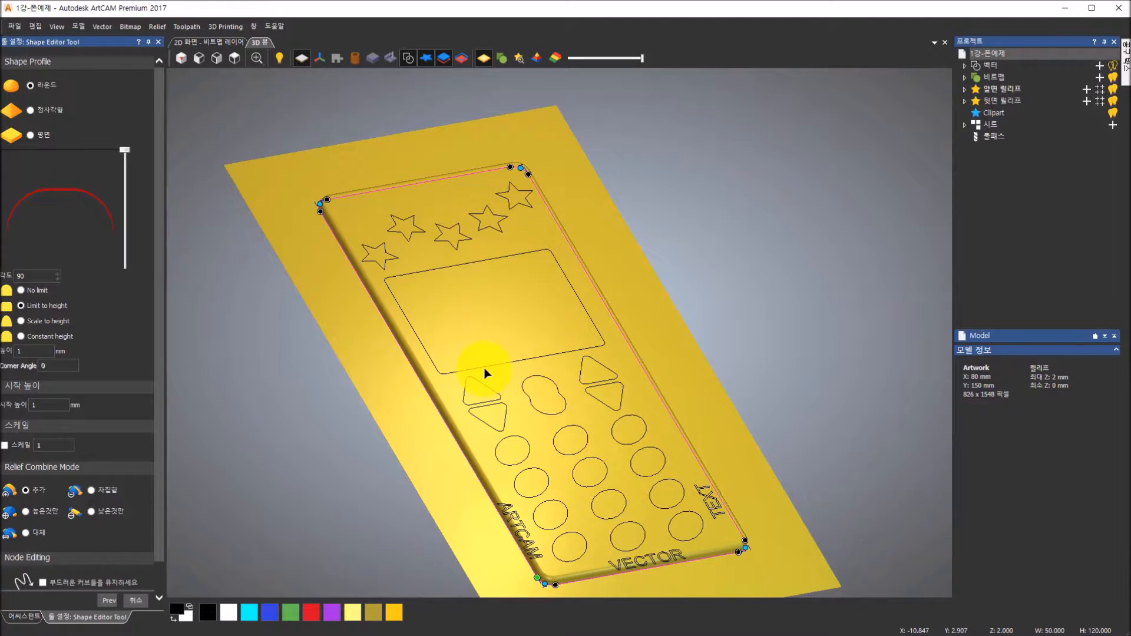
{"action": "left_click", "coordinate": [486, 372]}
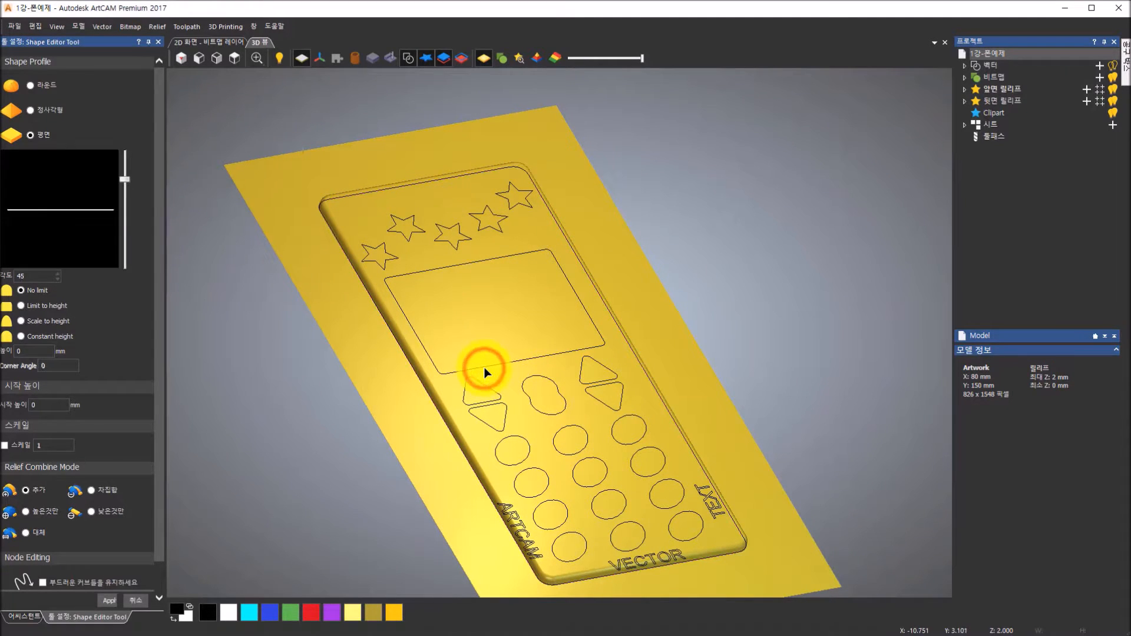
{"action": "left_click", "coordinate": [485, 371]}
{"action": "left_click", "coordinate": [485, 371]}
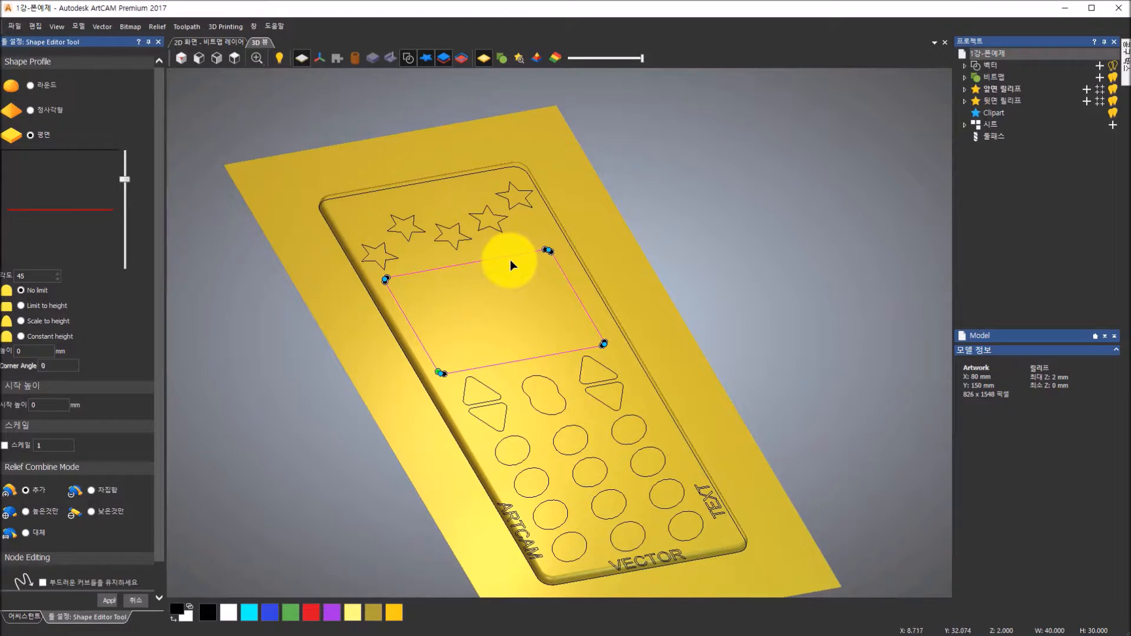
{"action": "left_click", "coordinate": [30, 86]}
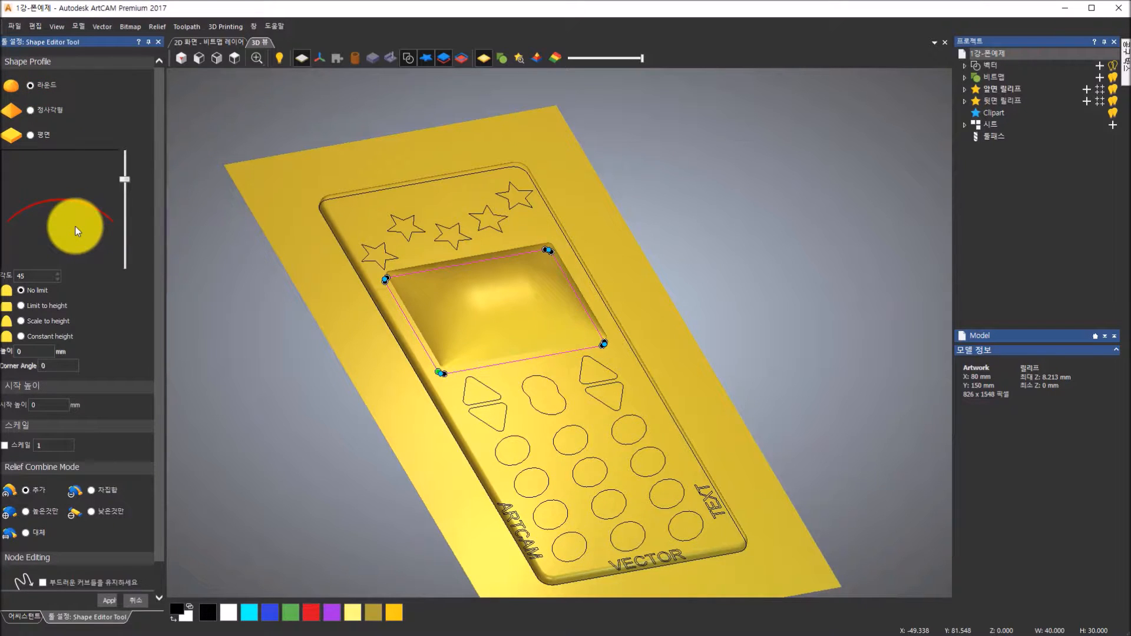
{"action": "left_click", "coordinate": [20, 307]}
{"action": "left_click", "coordinate": [34, 351]}
{"action": "type", "text": "0.3"}
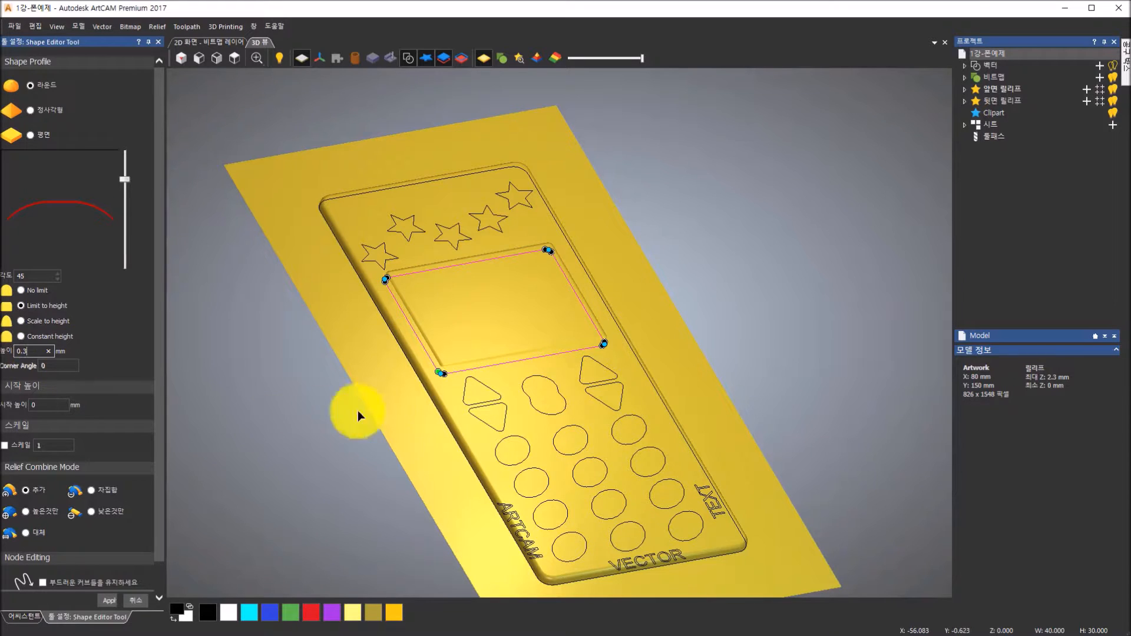
Step: Try steeper angles up to 90 degrees on the screen's round profile, and settle on an angle of 50 degrees
{"action": "scroll", "coordinate": [505, 324], "scroll_direction": "up", "scroll_amount": 3}
{"action": "scroll", "coordinate": [419, 394], "scroll_direction": "up", "scroll_amount": 4}
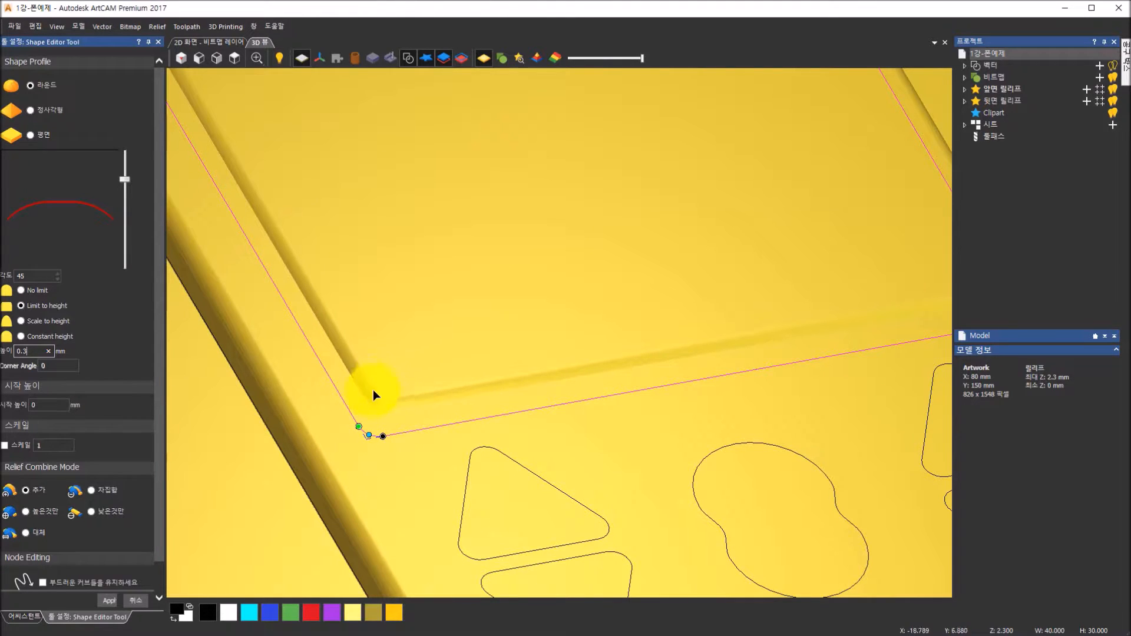
{"action": "left_click_drag", "start_coordinate": [129, 180], "coordinate": [124, 125]}
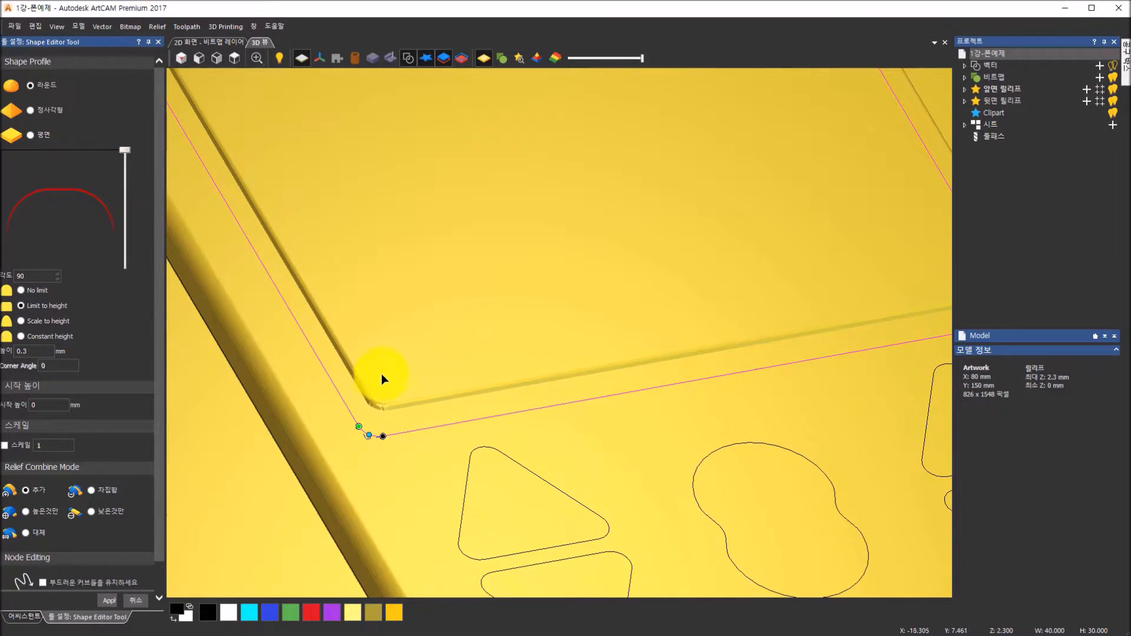
{"action": "left_click_drag", "start_coordinate": [129, 153], "coordinate": [125, 167]}
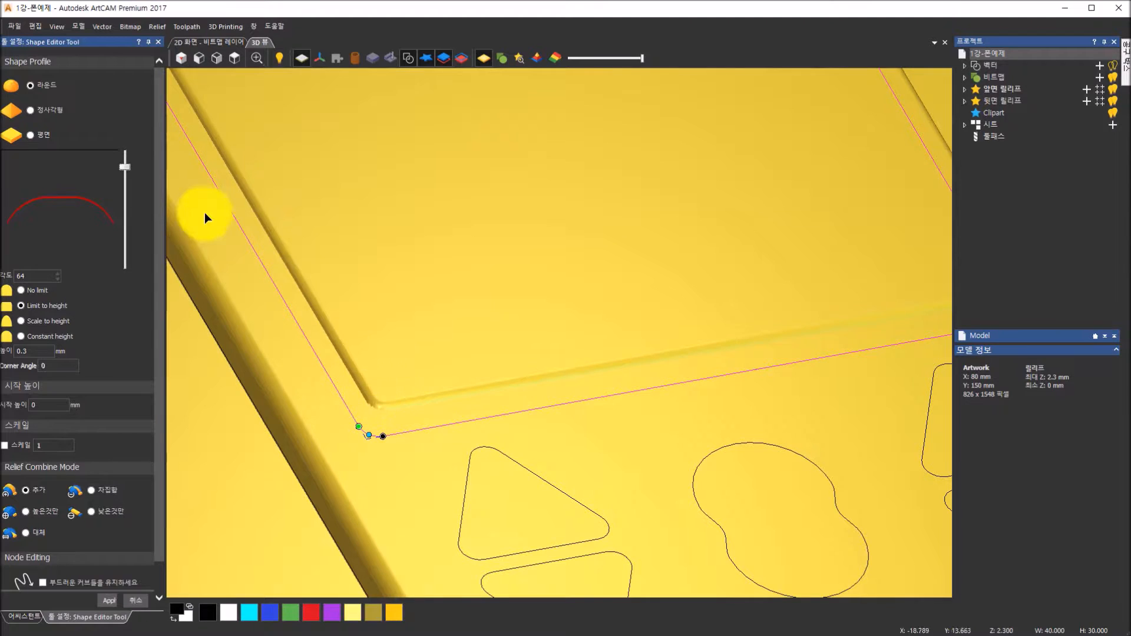
{"action": "left_click_drag", "start_coordinate": [125, 167], "coordinate": [125, 178]}
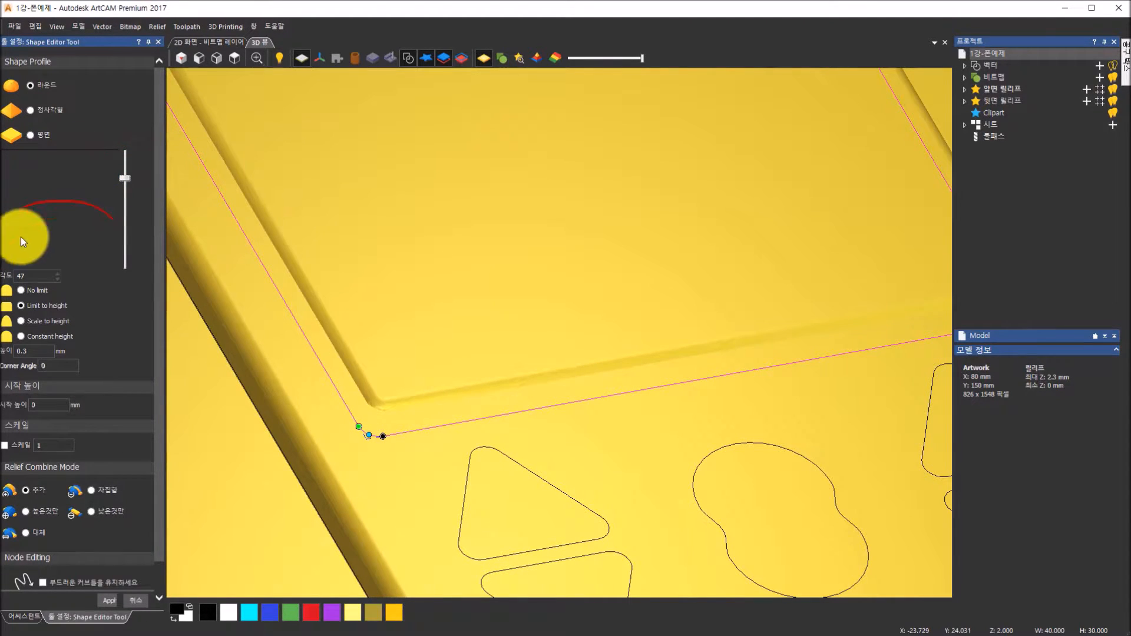
{"action": "left_click_drag", "start_coordinate": [122, 179], "coordinate": [123, 176]}
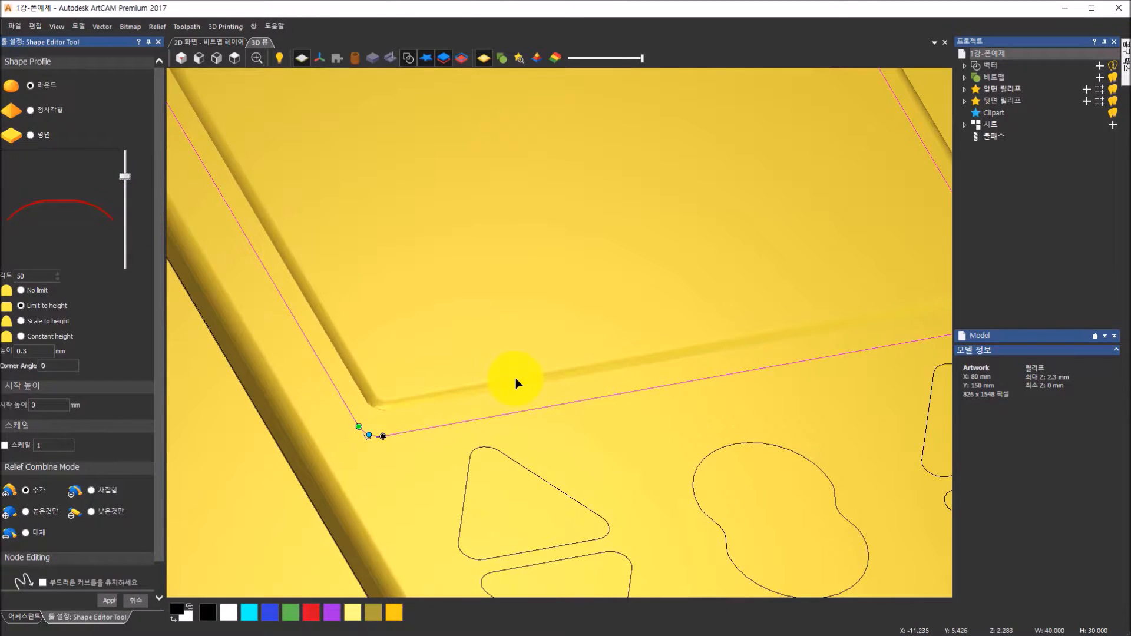
Step: Inspect the raised screen's edges on the phone body and apply the shape to the relief in Add combine mode
{"action": "scroll", "coordinate": [515, 377], "scroll_direction": "down", "scroll_amount": 3}
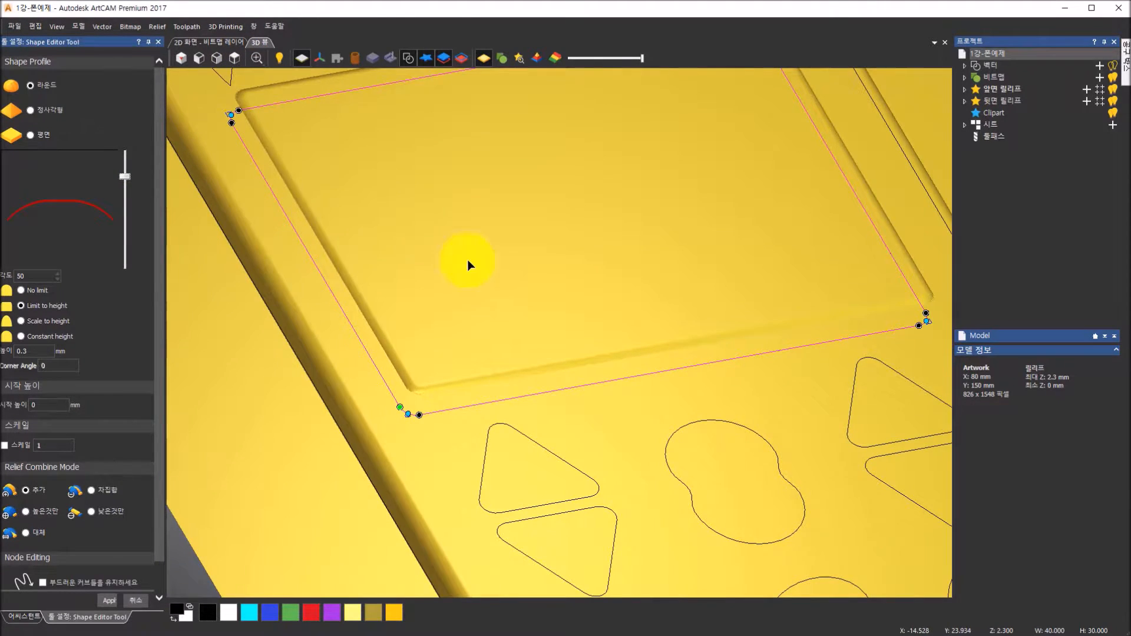
{"action": "scroll", "coordinate": [466, 259], "scroll_direction": "down", "scroll_amount": 2}
{"action": "scroll", "coordinate": [630, 349], "scroll_direction": "down", "scroll_amount": 1}
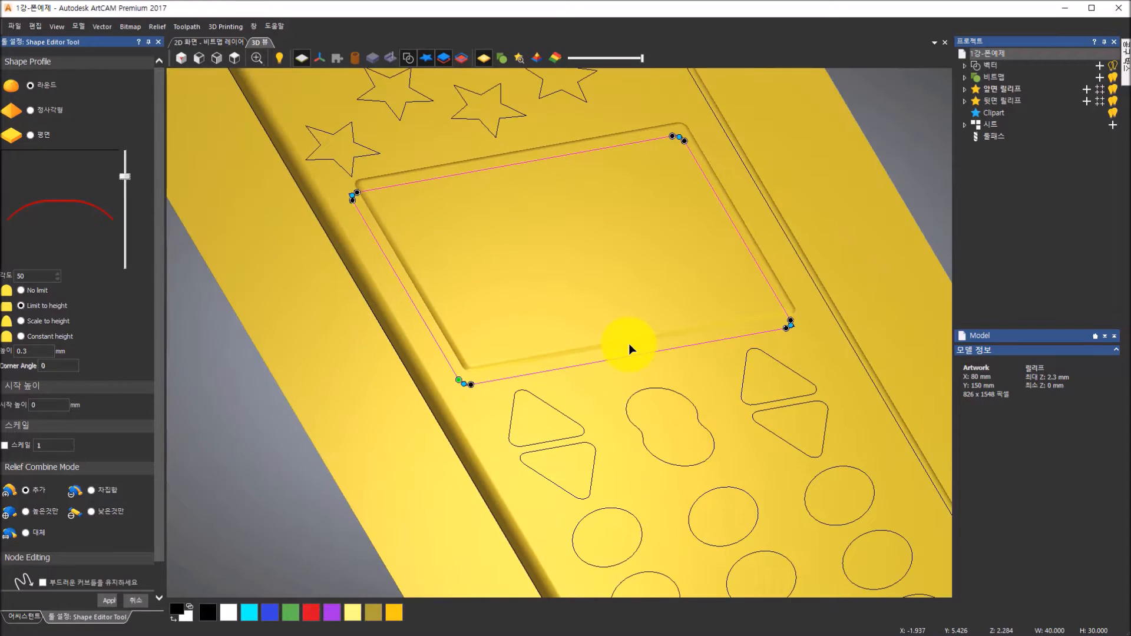
{"action": "left_click_drag", "start_coordinate": [648, 376], "coordinate": [702, 354]}
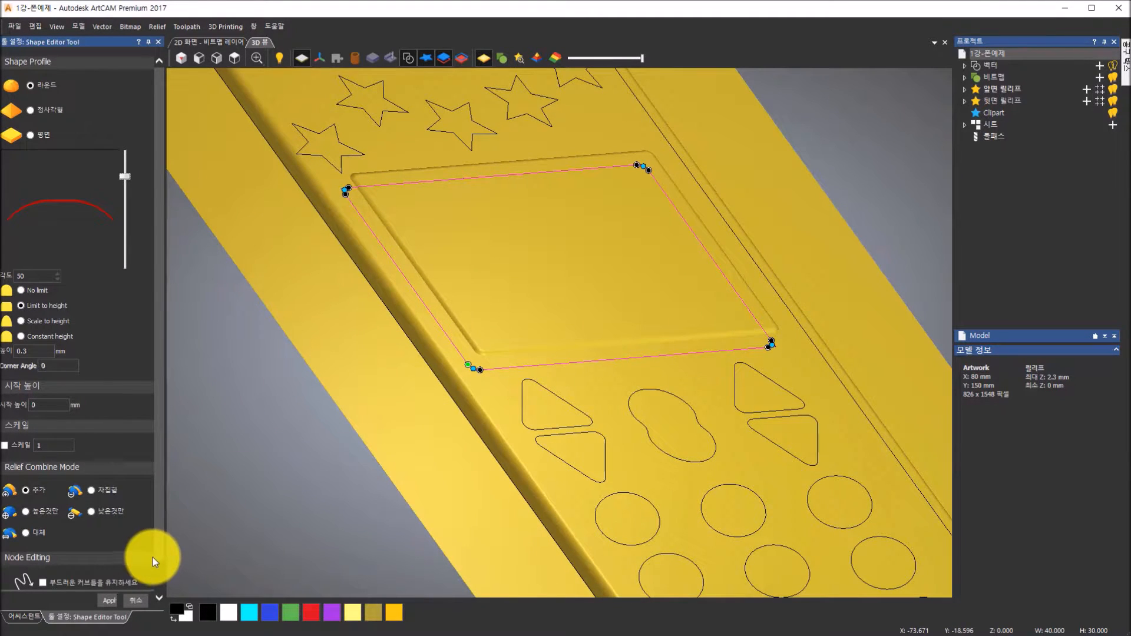
{"action": "left_click_drag", "start_coordinate": [158, 557], "coordinate": [161, 586]}
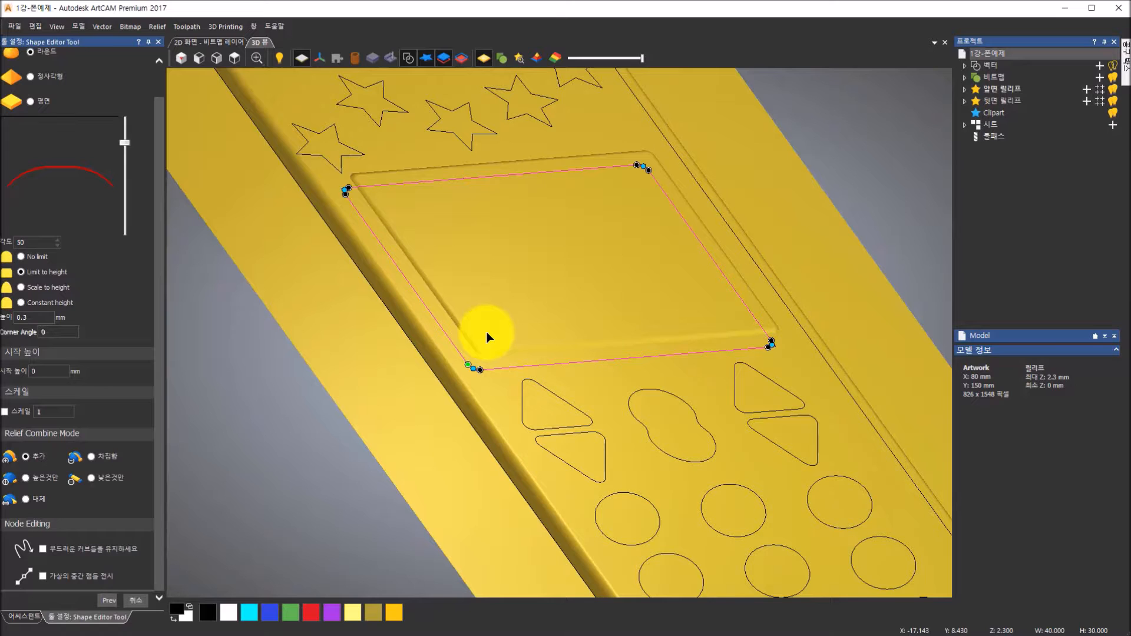
Step: Select the twelve oval keypad buttons together from the top view, and clear the selection
{"action": "left_click", "coordinate": [239, 58]}
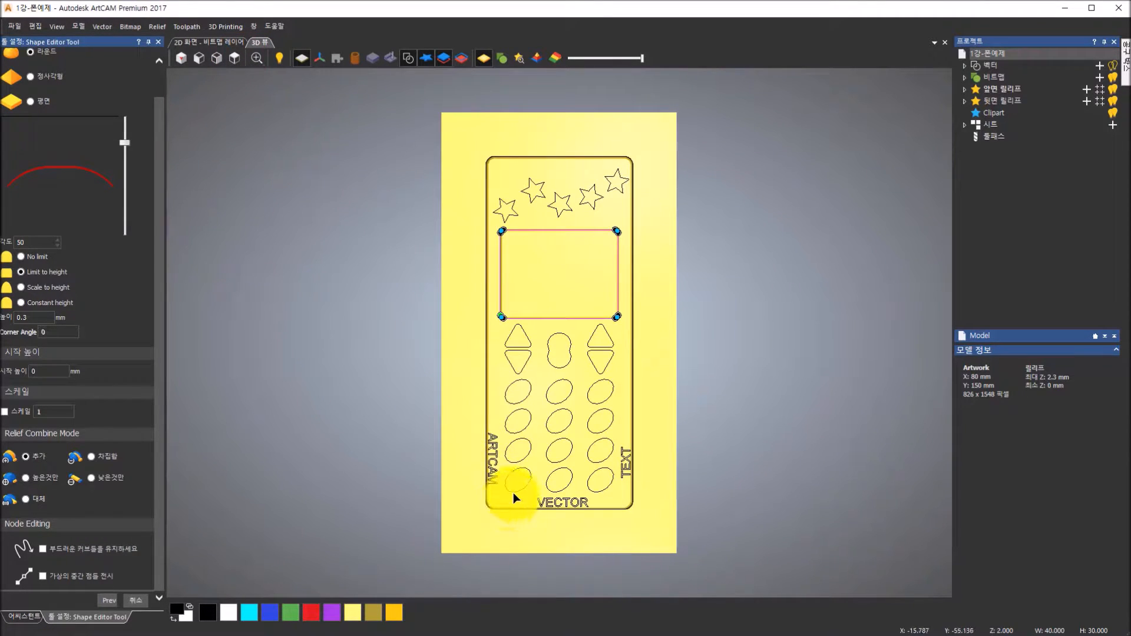
{"action": "left_click_drag", "start_coordinate": [498, 376], "coordinate": [616, 496]}
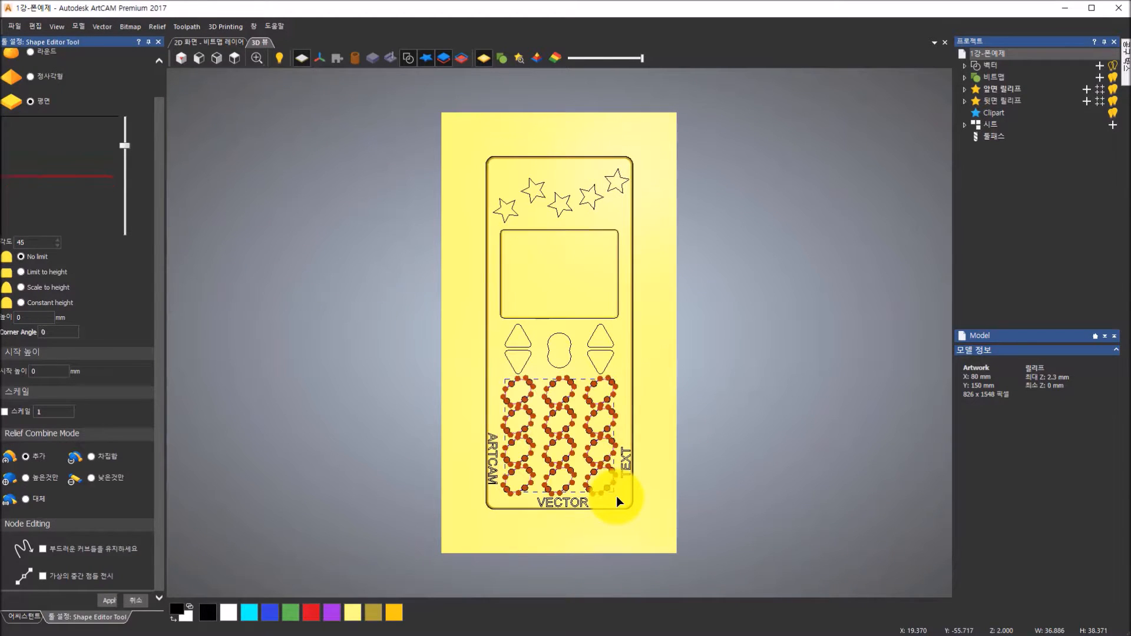
{"action": "scroll", "coordinate": [554, 434], "scroll_direction": "up", "scroll_amount": 3}
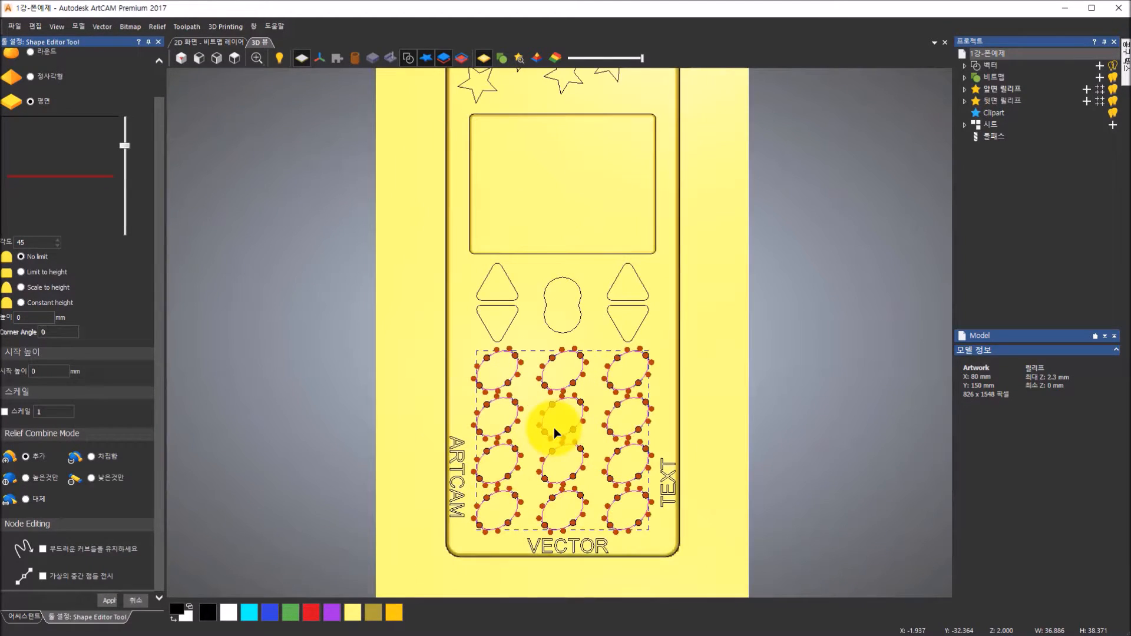
{"action": "scroll", "coordinate": [554, 428], "scroll_direction": "up", "scroll_amount": 1}
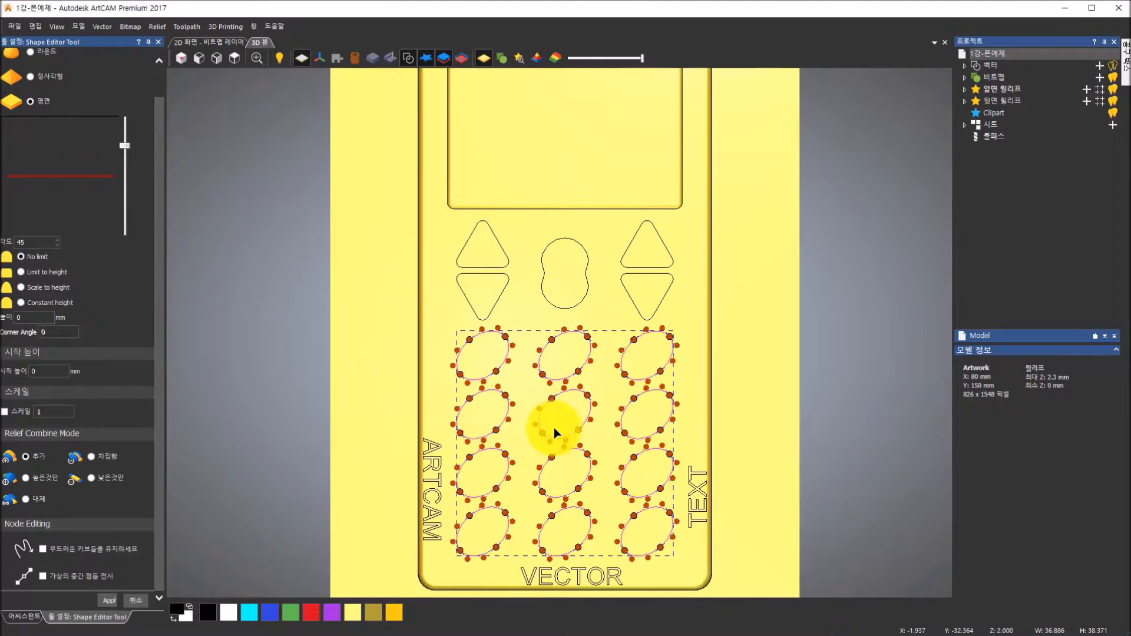
{"action": "left_click", "coordinate": [447, 316]}
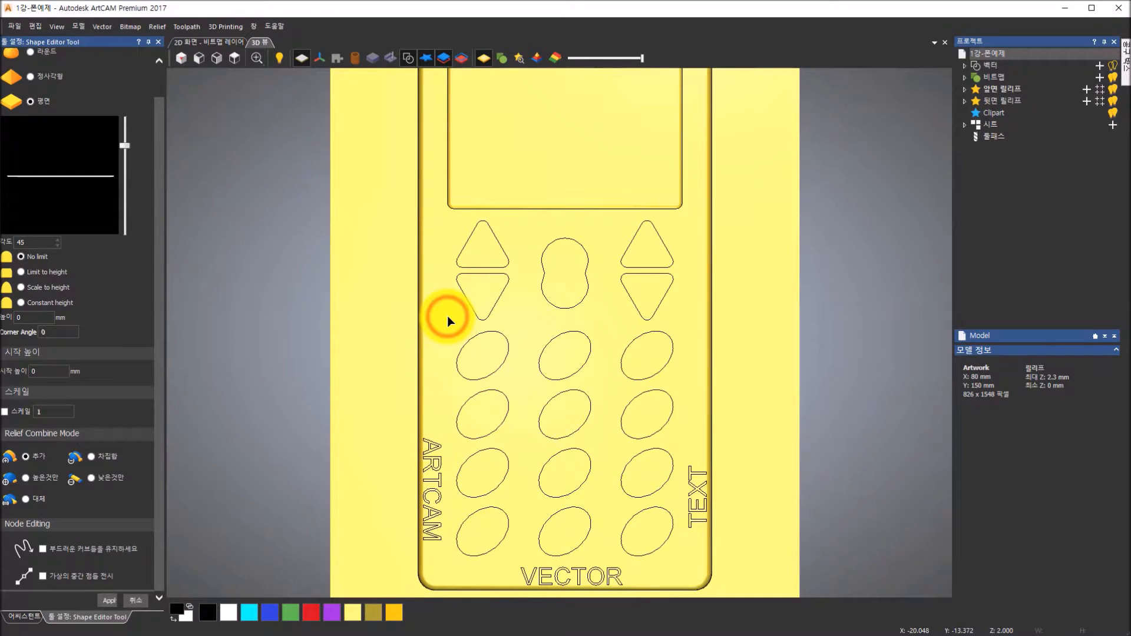
Step: Select the twelve oval keypad vectors and give them the square (정사각형) shape profile, comparing it with the round one
{"action": "left_click_drag", "start_coordinate": [447, 316], "coordinate": [678, 567]}
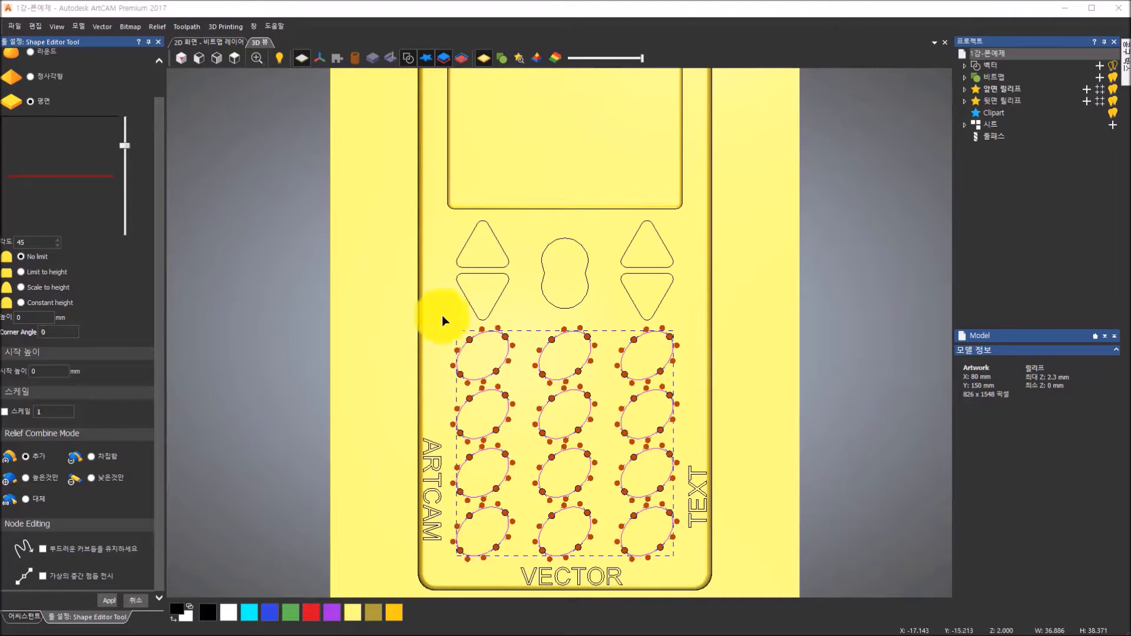
{"action": "left_click_drag", "start_coordinate": [441, 313], "coordinate": [685, 566]}
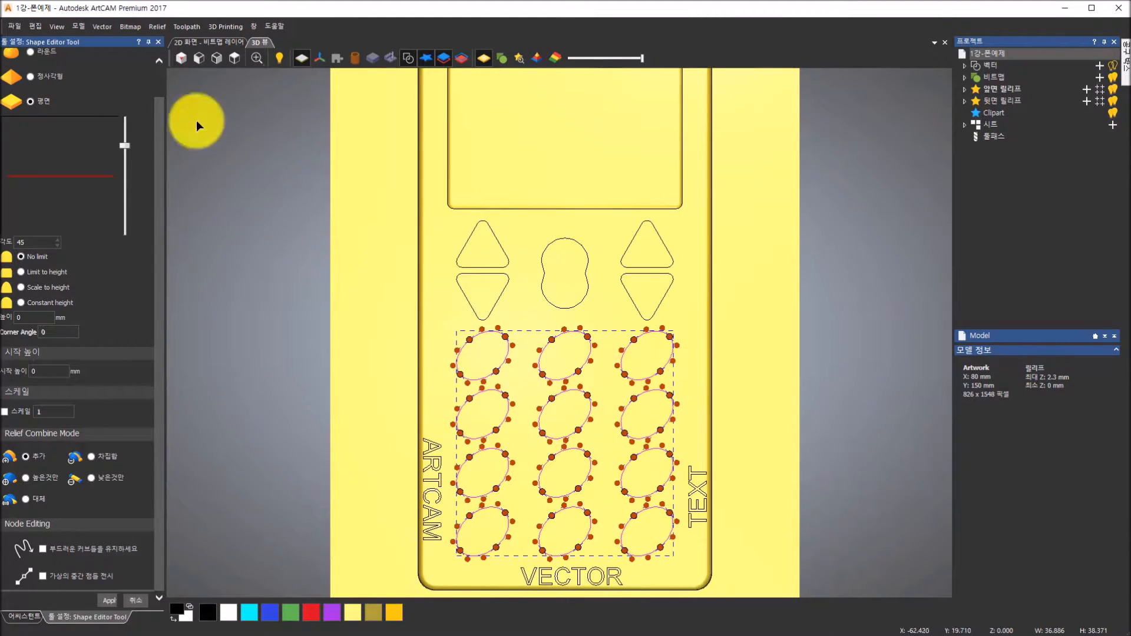
{"action": "left_click", "coordinate": [157, 85]}
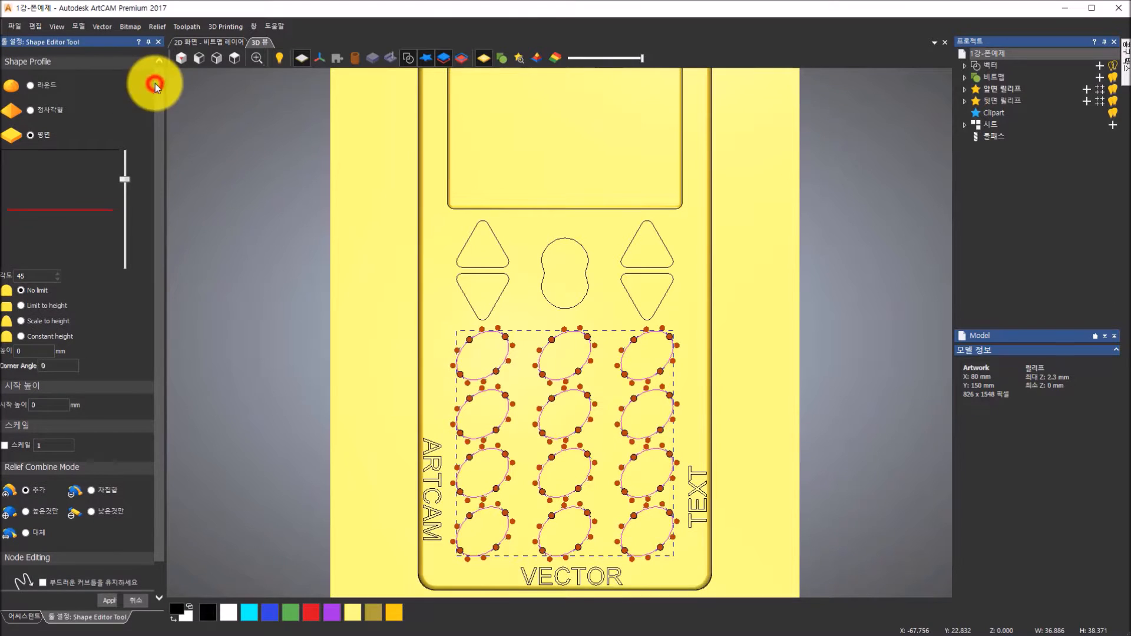
{"action": "left_click", "coordinate": [30, 110]}
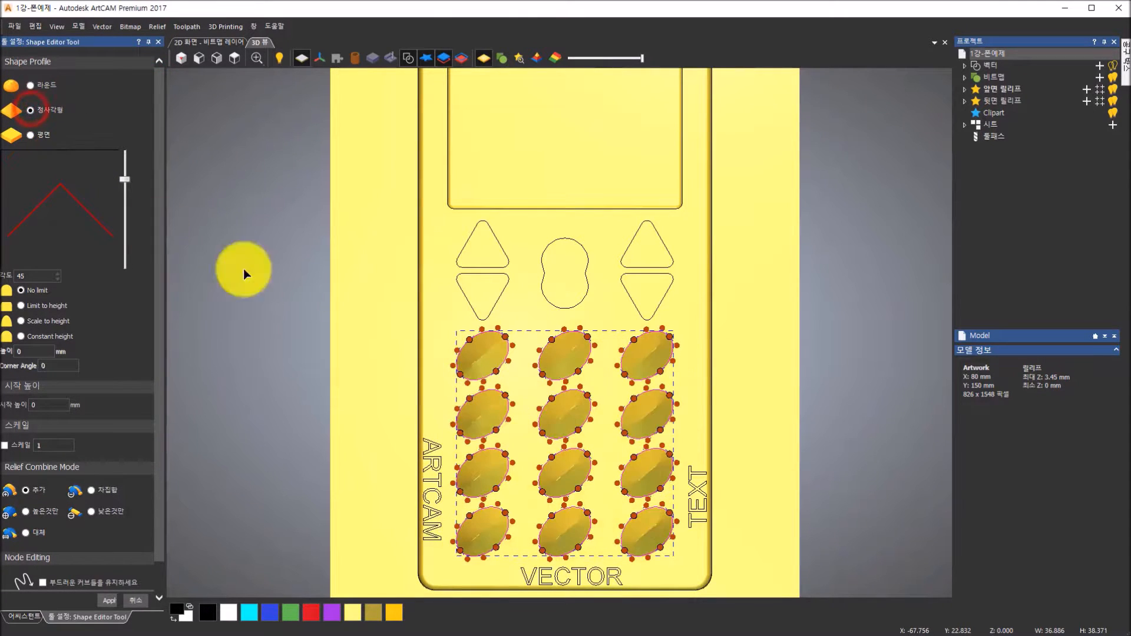
{"action": "left_click_drag", "start_coordinate": [595, 373], "coordinate": [265, 207]}
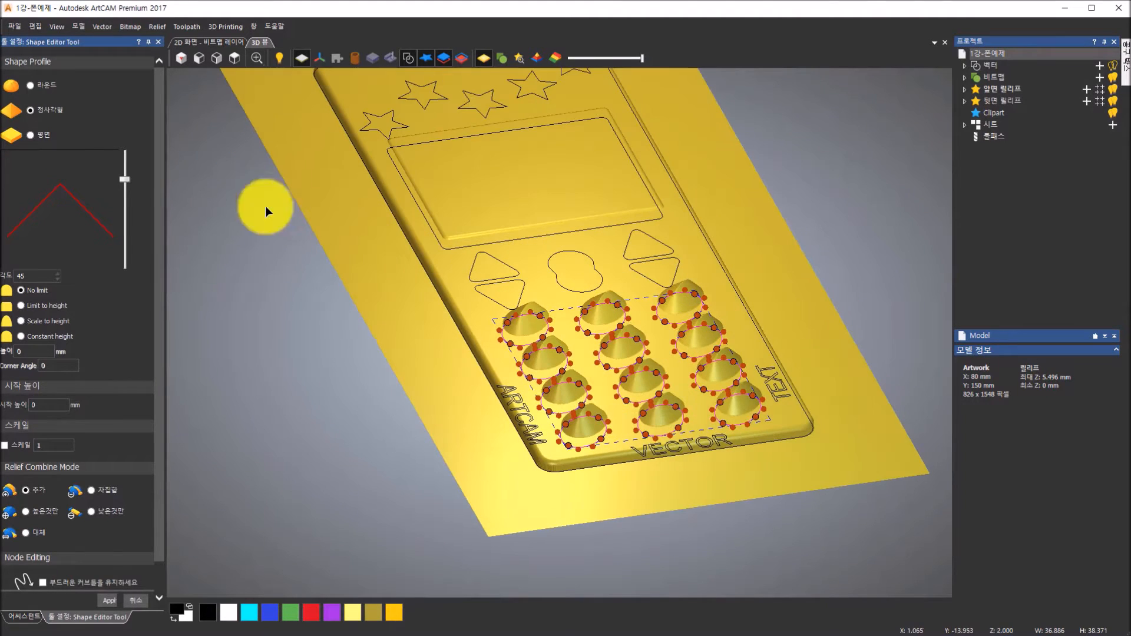
{"action": "left_click", "coordinate": [31, 83]}
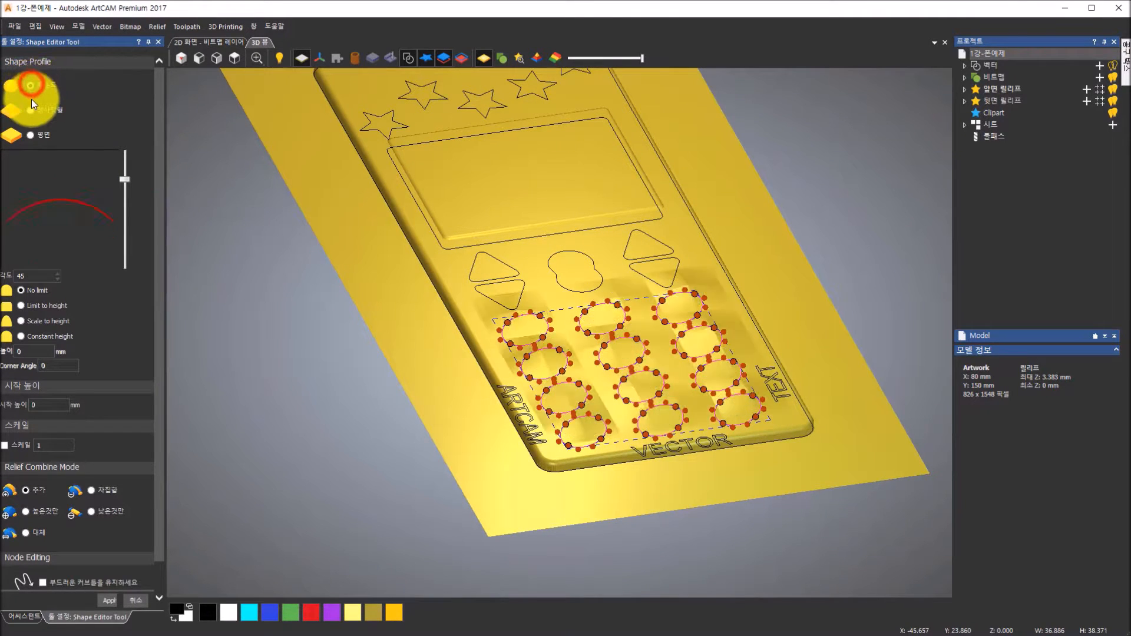
{"action": "left_click", "coordinate": [30, 111]}
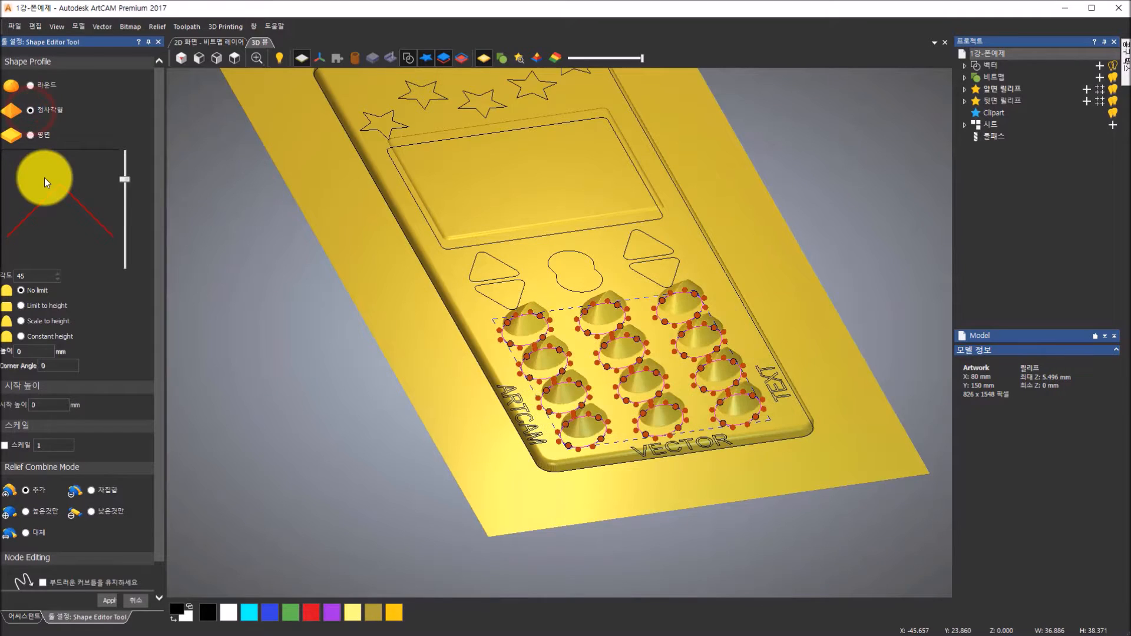
Step: Limit the height of the oval buttons' square profile to 0.2 mm
{"action": "left_click", "coordinate": [21, 306]}
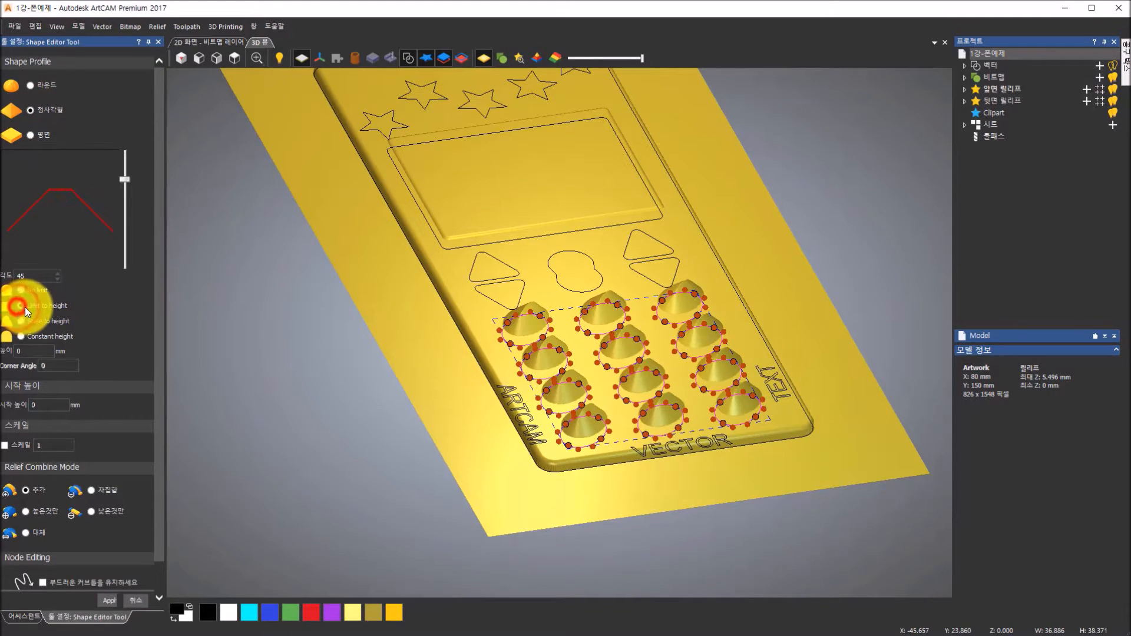
{"action": "left_click", "coordinate": [37, 352]}
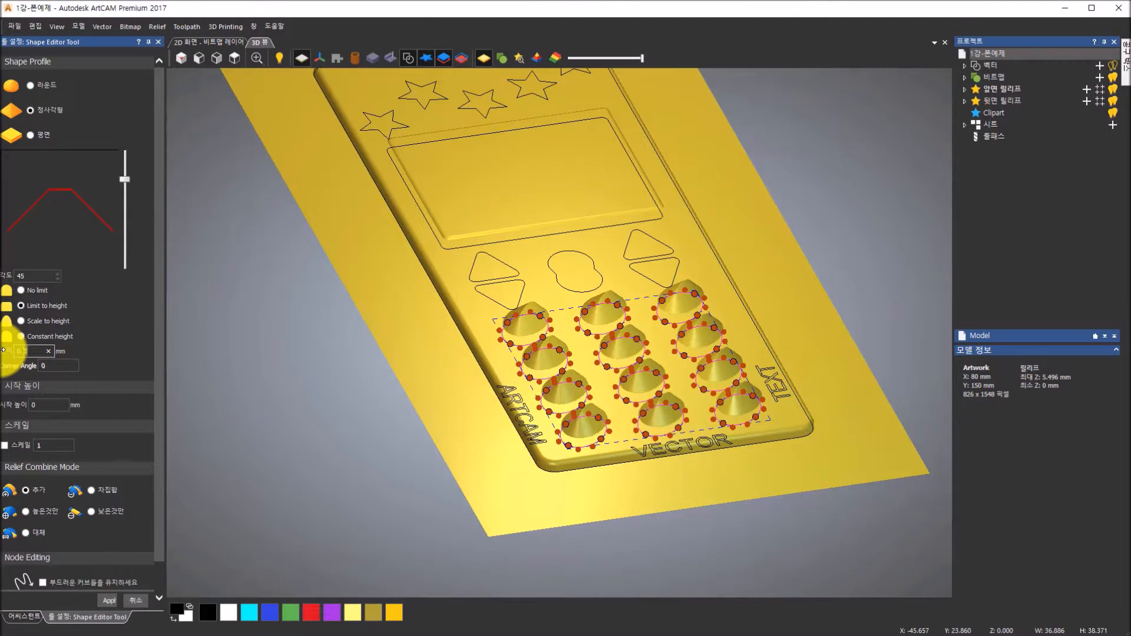
{"action": "key", "text": "Return"}
{"action": "left_click_drag", "start_coordinate": [514, 377], "coordinate": [528, 289]}
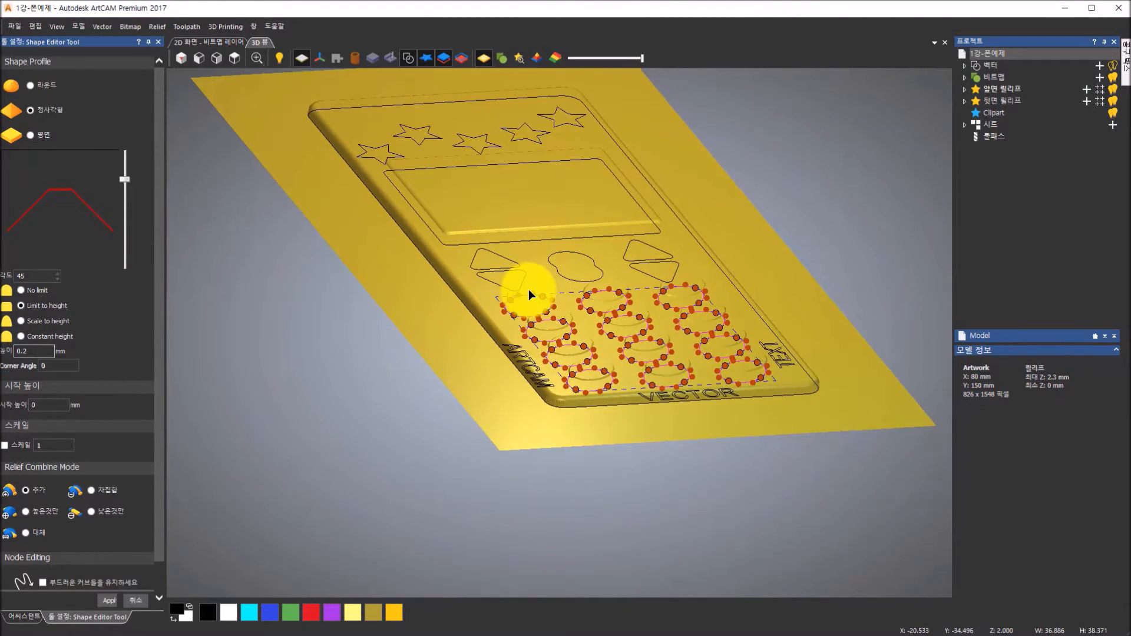
Step: Lower the oval buttons' profile angle to 12 degrees and apply the shape to the relief
{"action": "scroll", "coordinate": [529, 290], "scroll_direction": "up", "scroll_amount": 5}
{"action": "left_click_drag", "start_coordinate": [125, 182], "coordinate": [123, 197]}
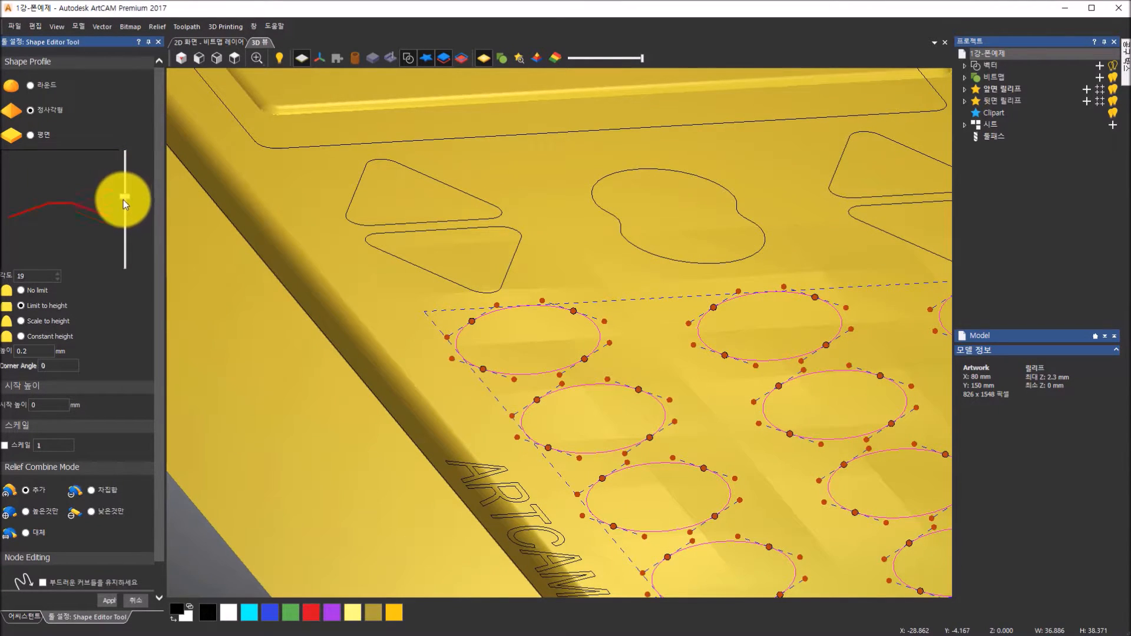
{"action": "left_click_drag", "start_coordinate": [614, 336], "coordinate": [335, 331]}
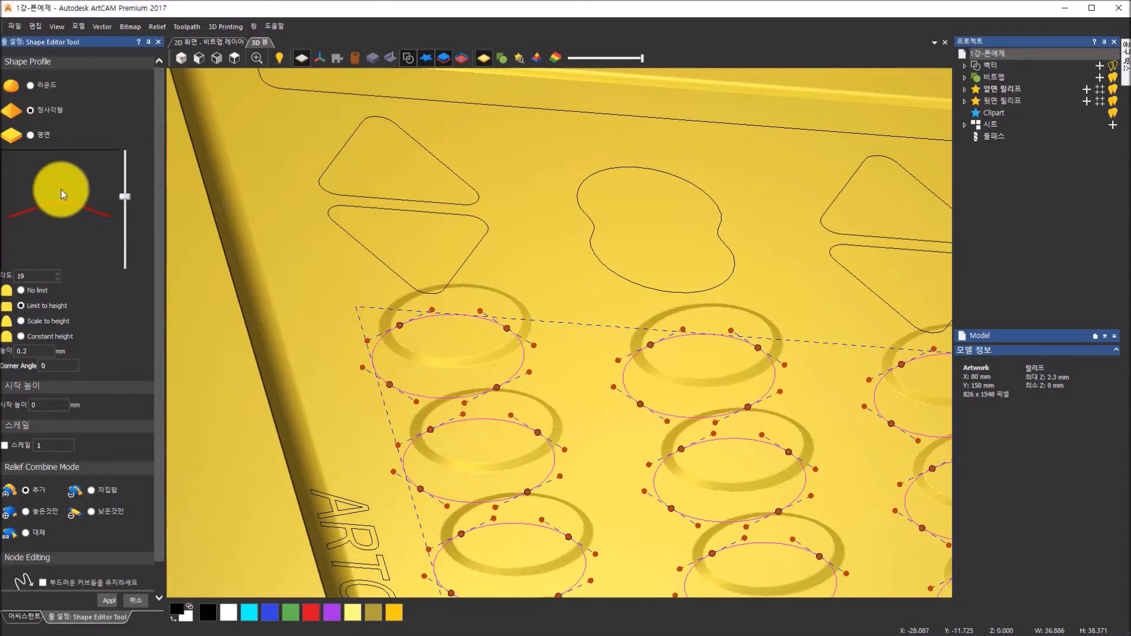
{"action": "left_click_drag", "start_coordinate": [128, 194], "coordinate": [129, 198]}
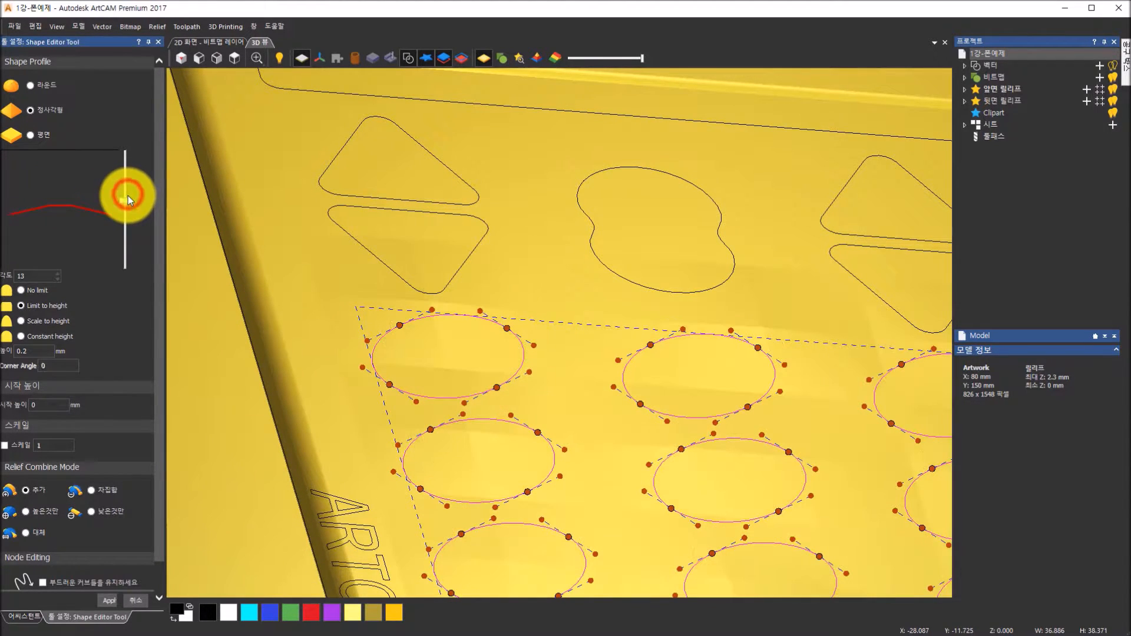
{"action": "scroll", "coordinate": [542, 381], "scroll_direction": "down", "scroll_amount": 3}
{"action": "scroll", "coordinate": [542, 381], "scroll_direction": "down", "scroll_amount": 3}
{"action": "left_click_drag", "start_coordinate": [550, 346], "coordinate": [627, 342]}
{"action": "scroll", "coordinate": [624, 339], "scroll_direction": "up", "scroll_amount": 5}
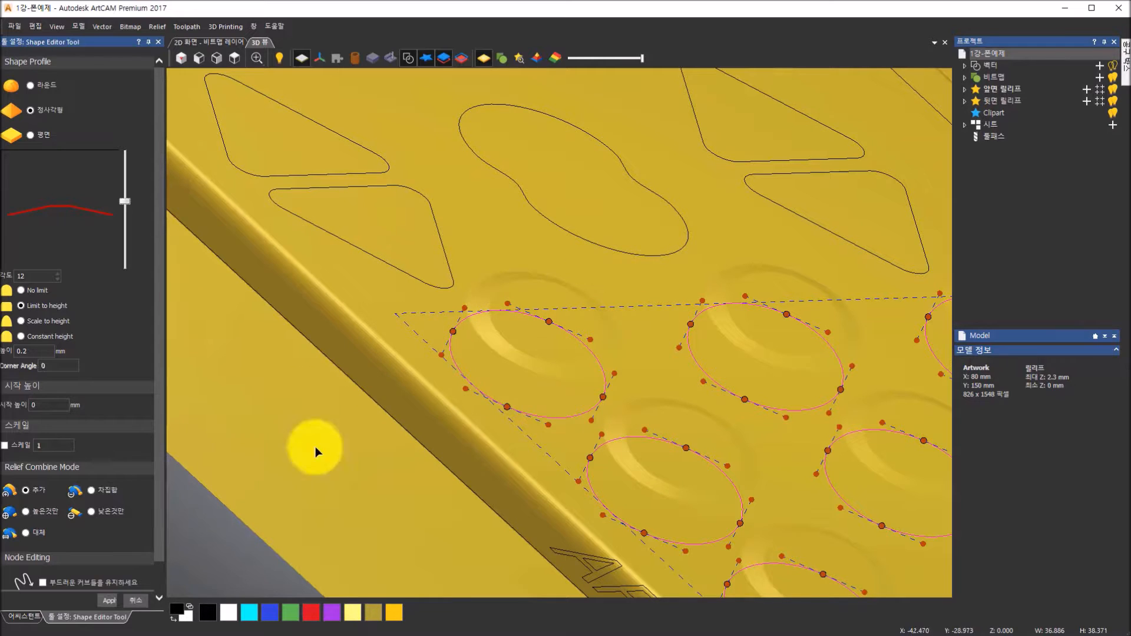
{"action": "left_click", "coordinate": [110, 601]}
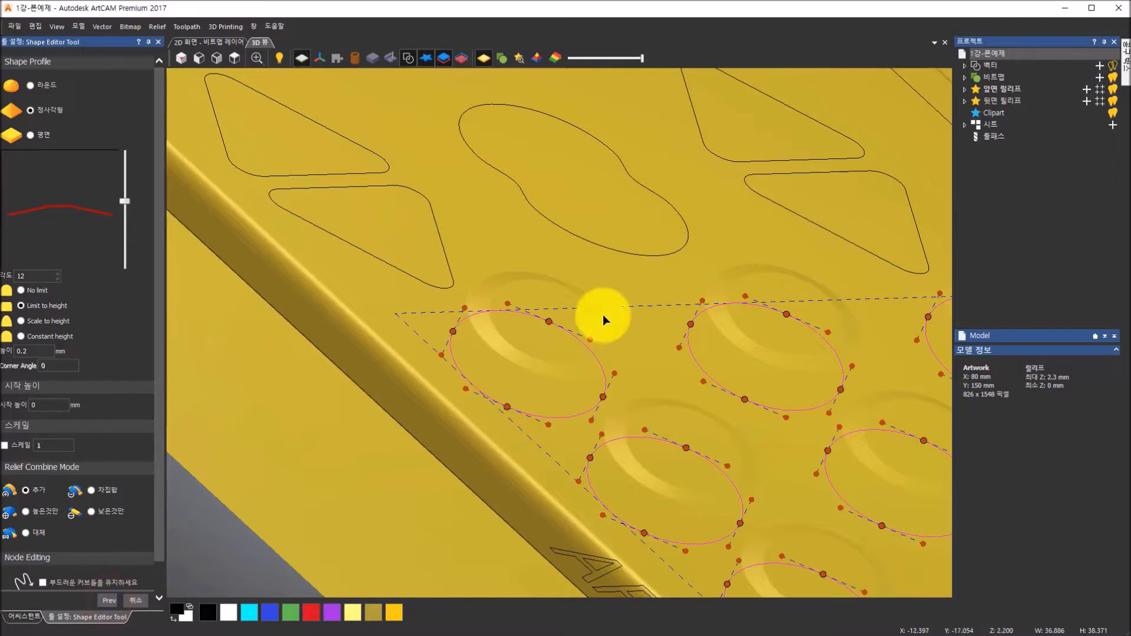
Step: Give the four triangles and the central key vector above the keypad a round profile with an 11-degree angle
{"action": "scroll", "coordinate": [617, 400], "scroll_direction": "down", "scroll_amount": 5}
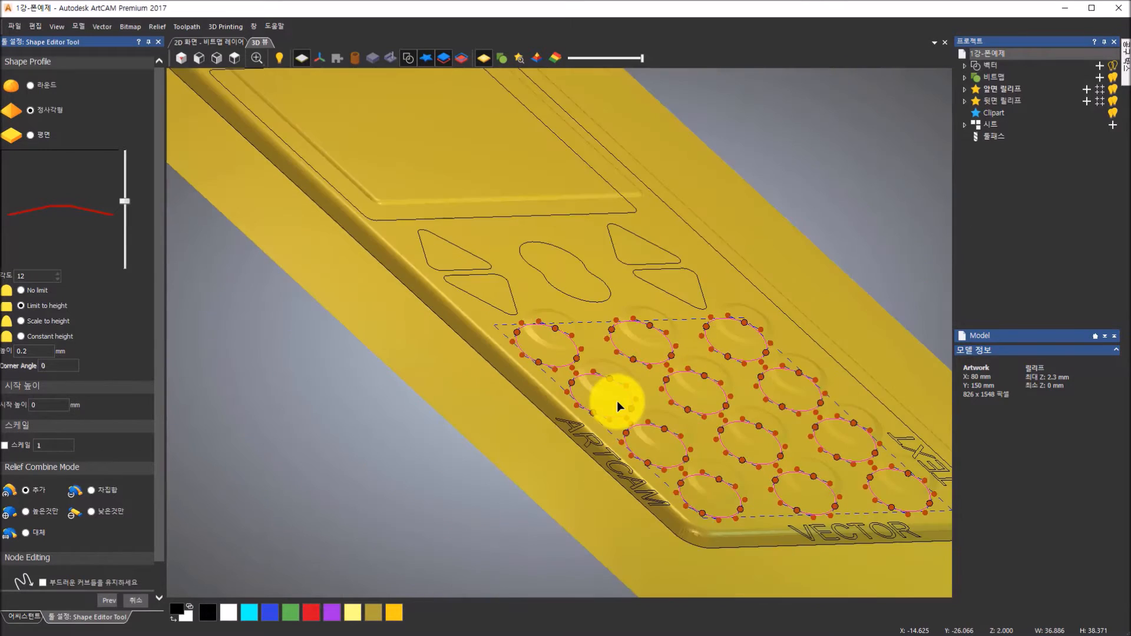
{"action": "scroll", "coordinate": [499, 306], "scroll_direction": "up", "scroll_amount": 2}
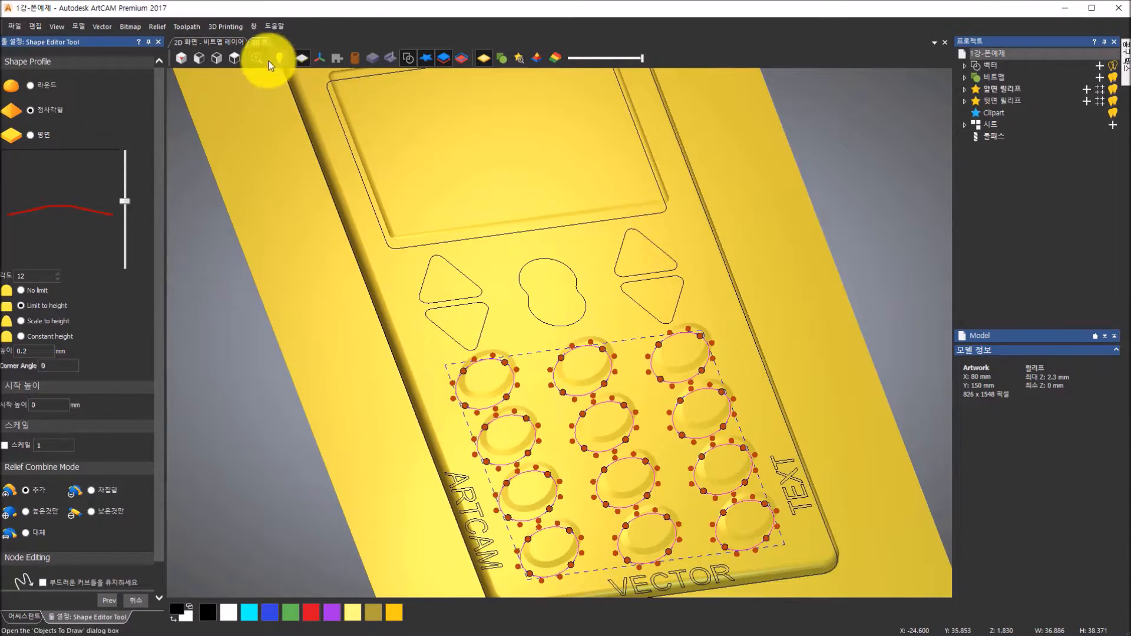
{"action": "left_click", "coordinate": [234, 57]}
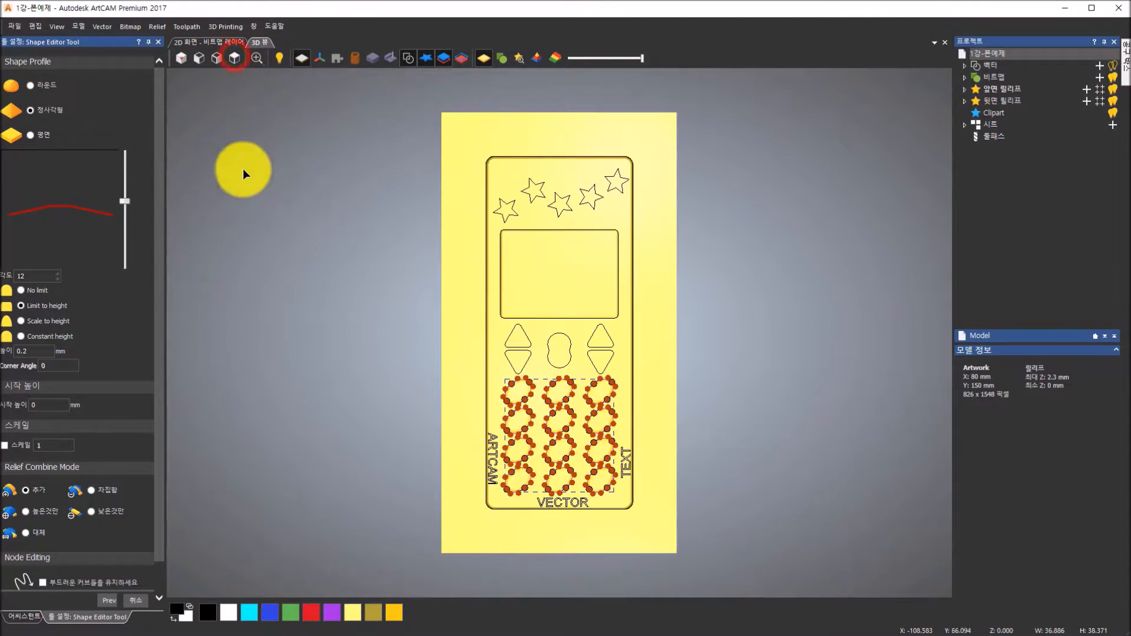
{"action": "left_click", "coordinate": [256, 240]}
{"action": "scroll", "coordinate": [620, 382], "scroll_direction": "up", "scroll_amount": 2}
{"action": "scroll", "coordinate": [620, 383], "scroll_direction": "up", "scroll_amount": 2}
{"action": "left_click_drag", "start_coordinate": [426, 283], "coordinate": [617, 377]}
{"action": "middle_click_drag", "start_coordinate": [579, 426], "coordinate": [682, 262]}
{"action": "scroll", "coordinate": [513, 324], "scroll_direction": "up", "scroll_amount": 4}
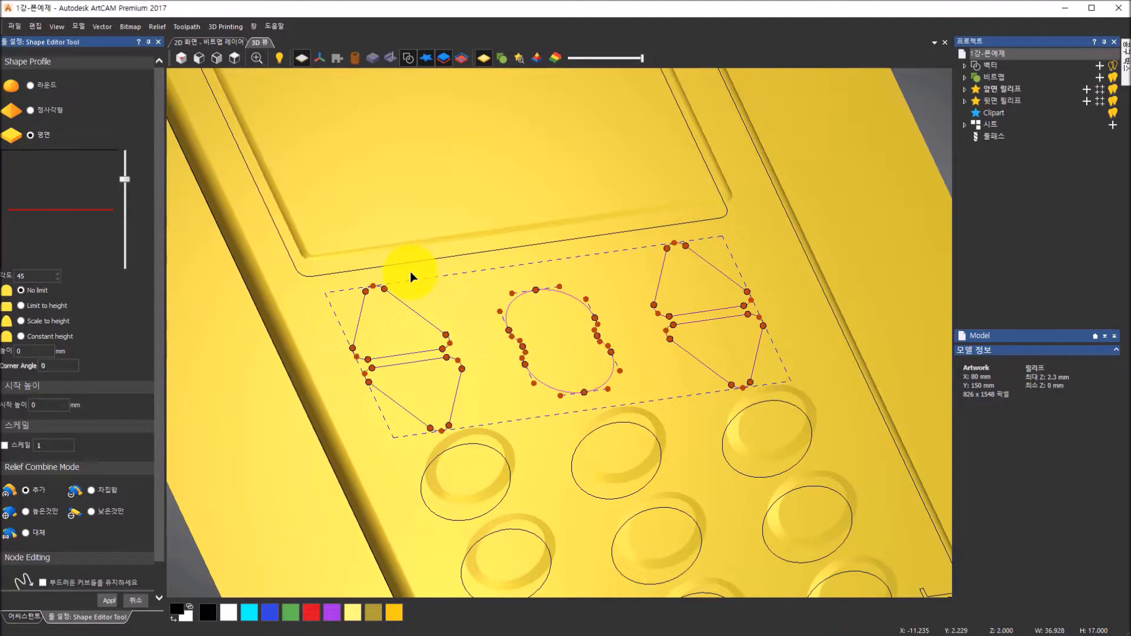
{"action": "left_click", "coordinate": [29, 85]}
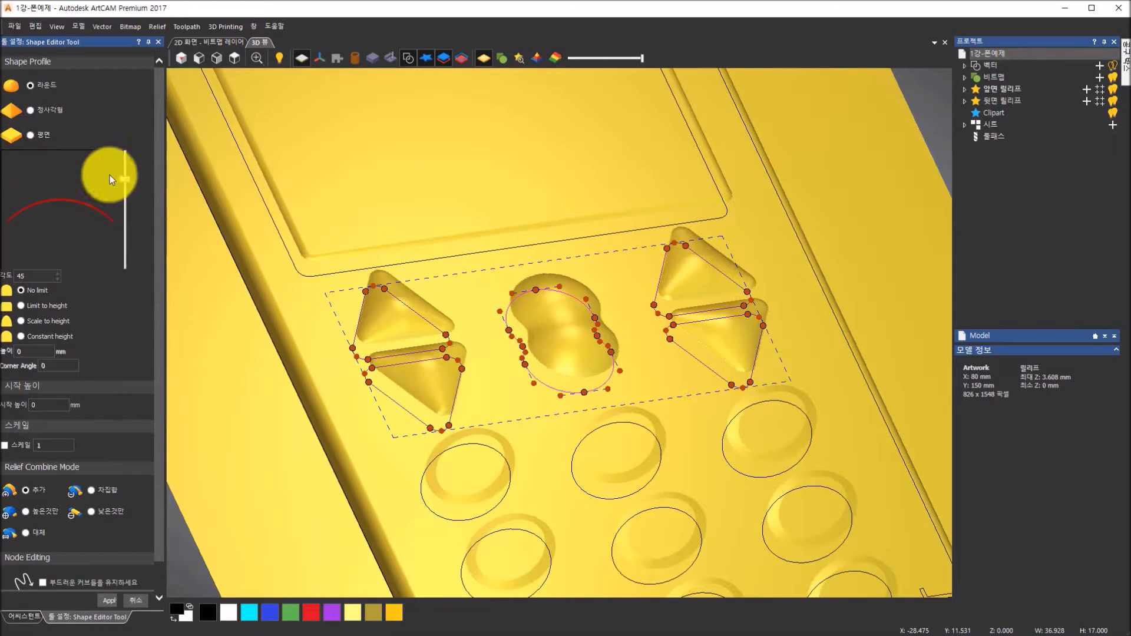
{"action": "left_click_drag", "start_coordinate": [125, 183], "coordinate": [130, 199]}
{"action": "left_click_drag", "start_coordinate": [593, 341], "coordinate": [259, 476]}
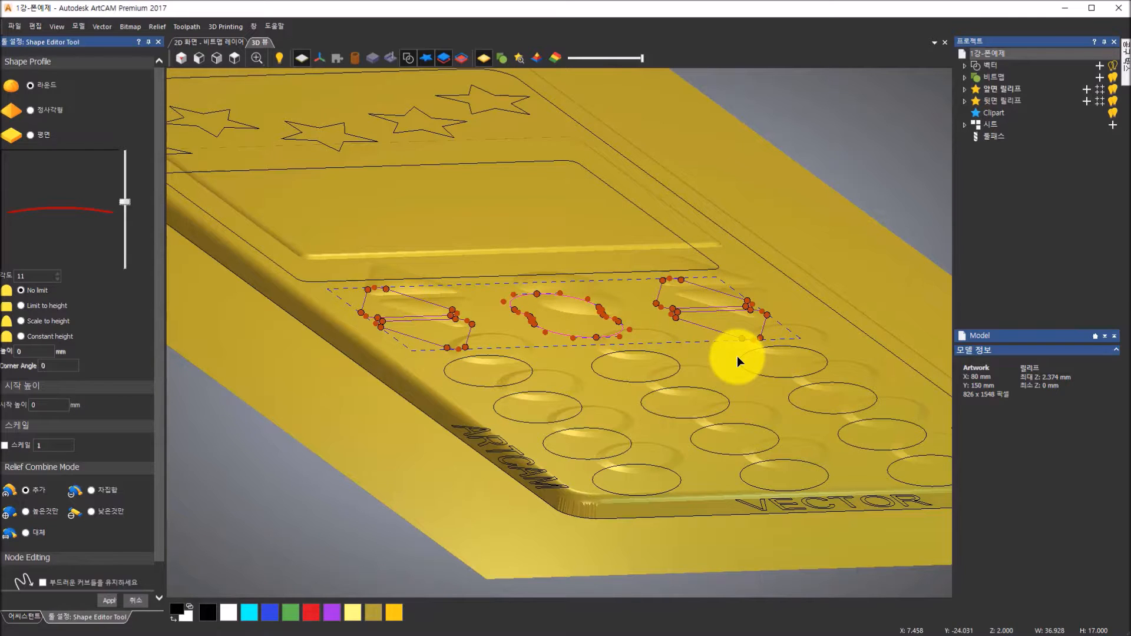
{"action": "scroll", "coordinate": [425, 310], "scroll_direction": "up", "scroll_amount": 3}
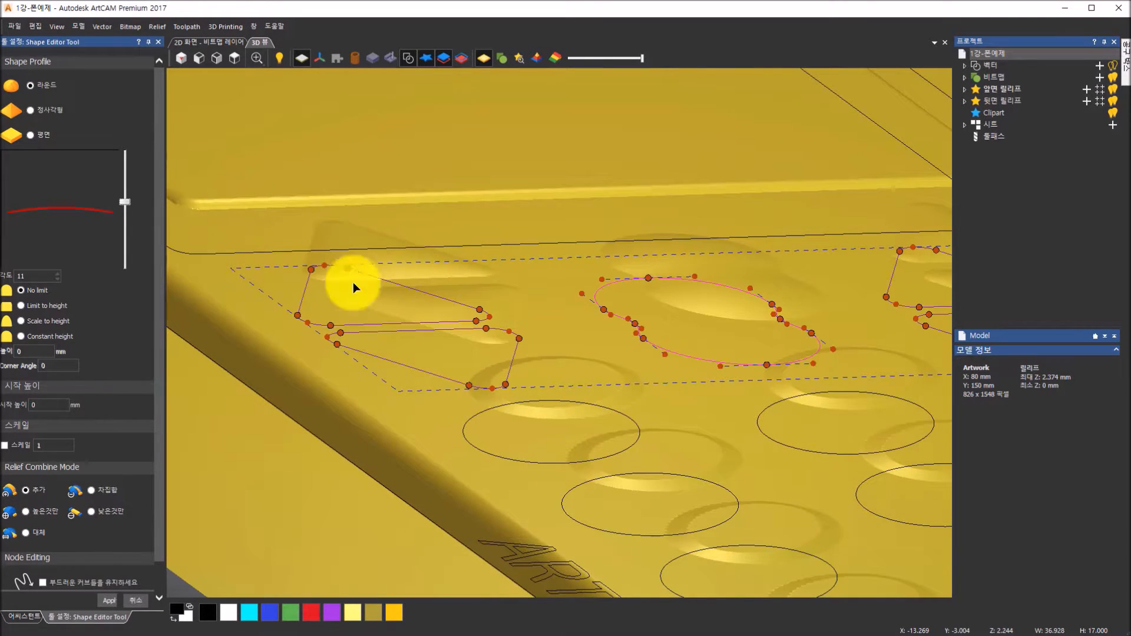
Step: Set the start height of the triangle and central keys to 0.1 mm and apply the shape to the relief
{"action": "left_click", "coordinate": [39, 405]}
{"action": "type", "text": ".1"}
{"action": "key", "text": "Return"}
{"action": "left_click_drag", "start_coordinate": [499, 278], "coordinate": [267, 113]}
{"action": "left_click", "coordinate": [233, 58]}
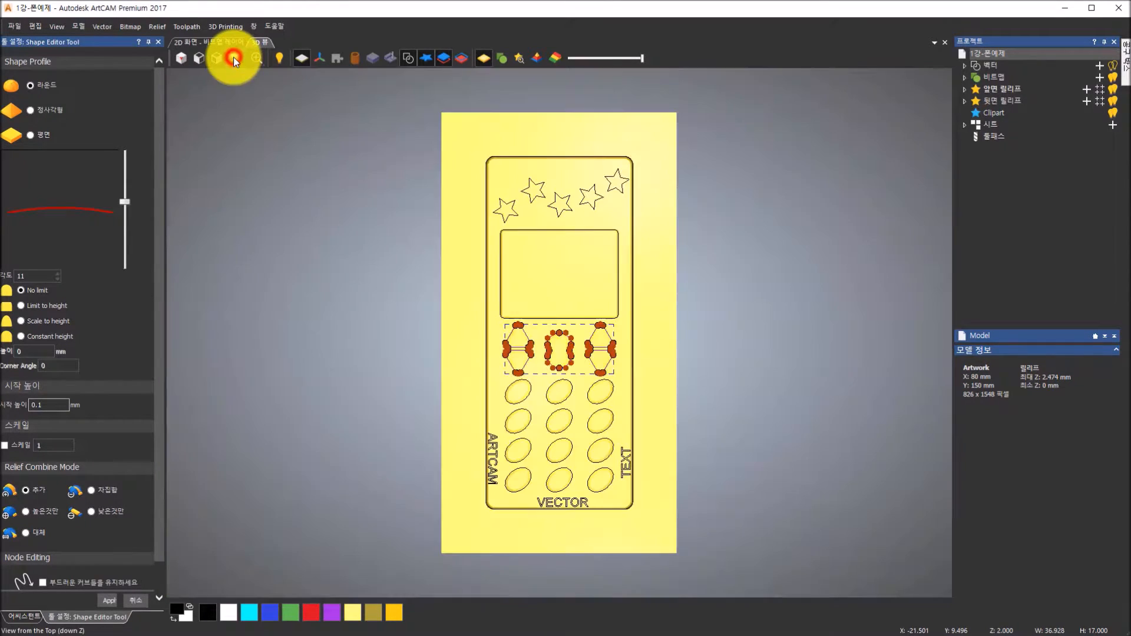
{"action": "left_click_drag", "start_coordinate": [662, 371], "coordinate": [515, 302]}
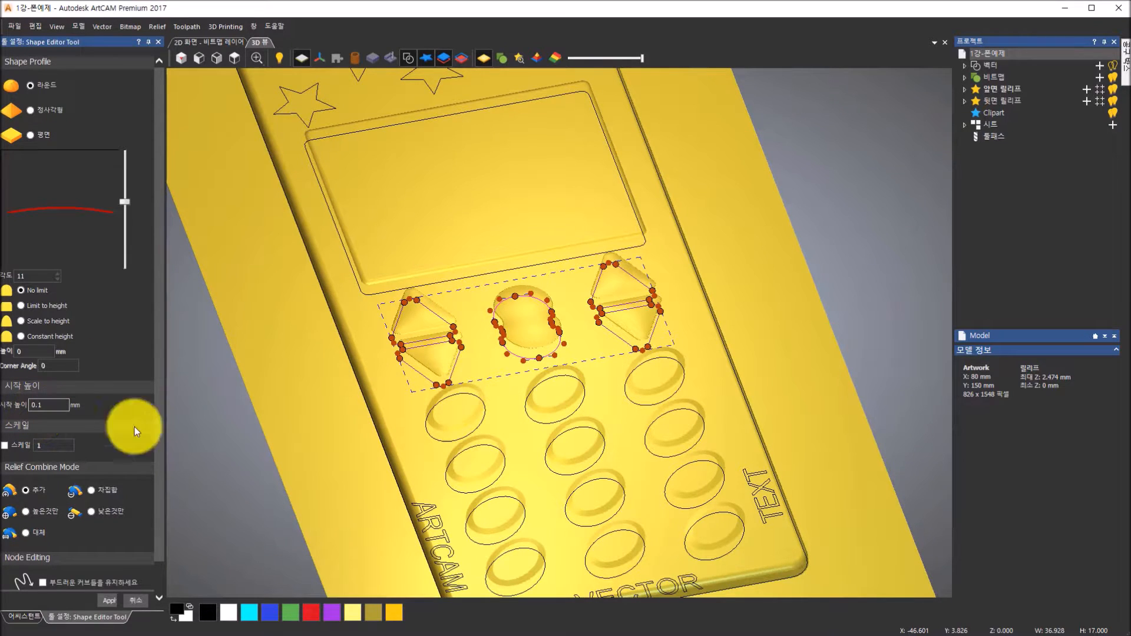
{"action": "left_click", "coordinate": [105, 603]}
{"action": "left_click", "coordinate": [495, 324]}
{"action": "left_click_drag", "start_coordinate": [580, 426], "coordinate": [611, 412]}
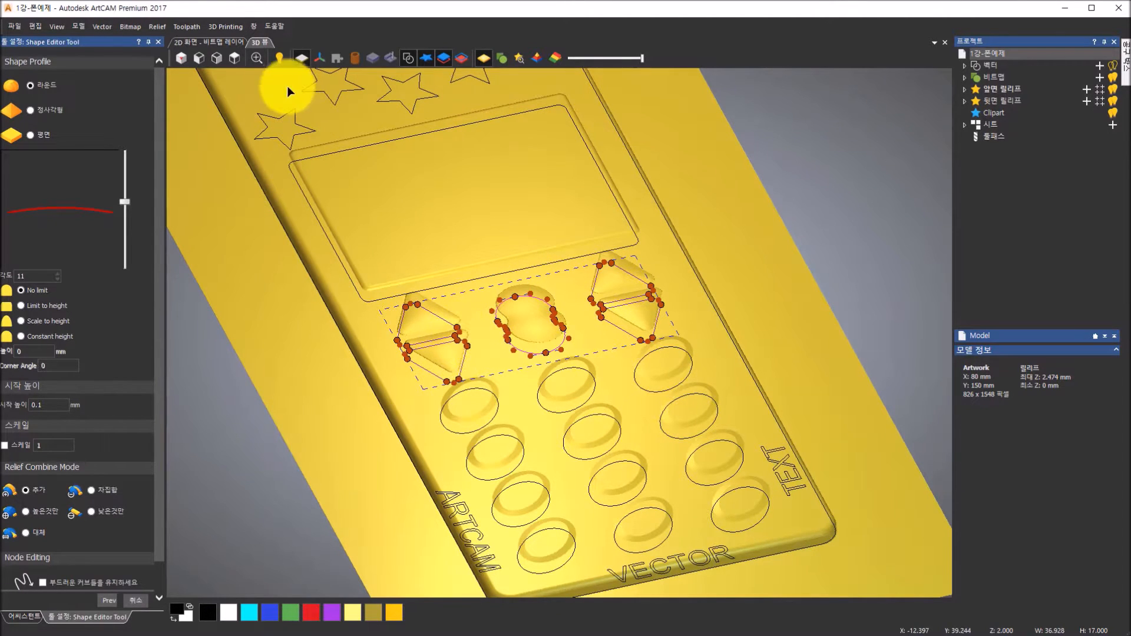
Step: Select the group of five stars above the screen and give it the square (정사각형) shape profile
{"action": "left_click", "coordinate": [233, 57]}
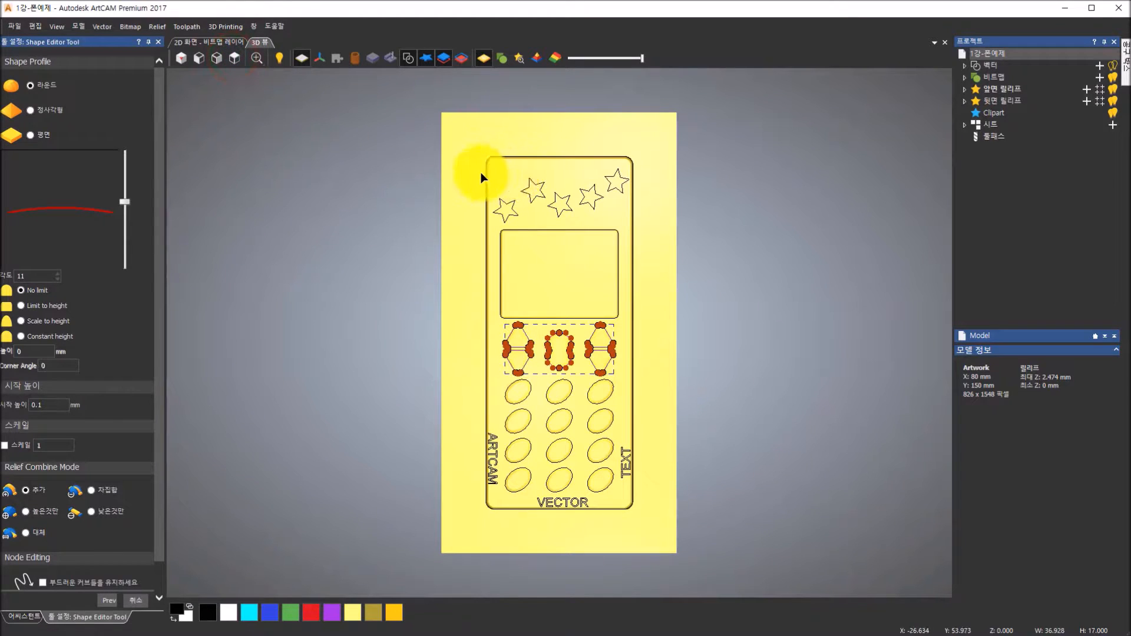
{"action": "left_click", "coordinate": [535, 198]}
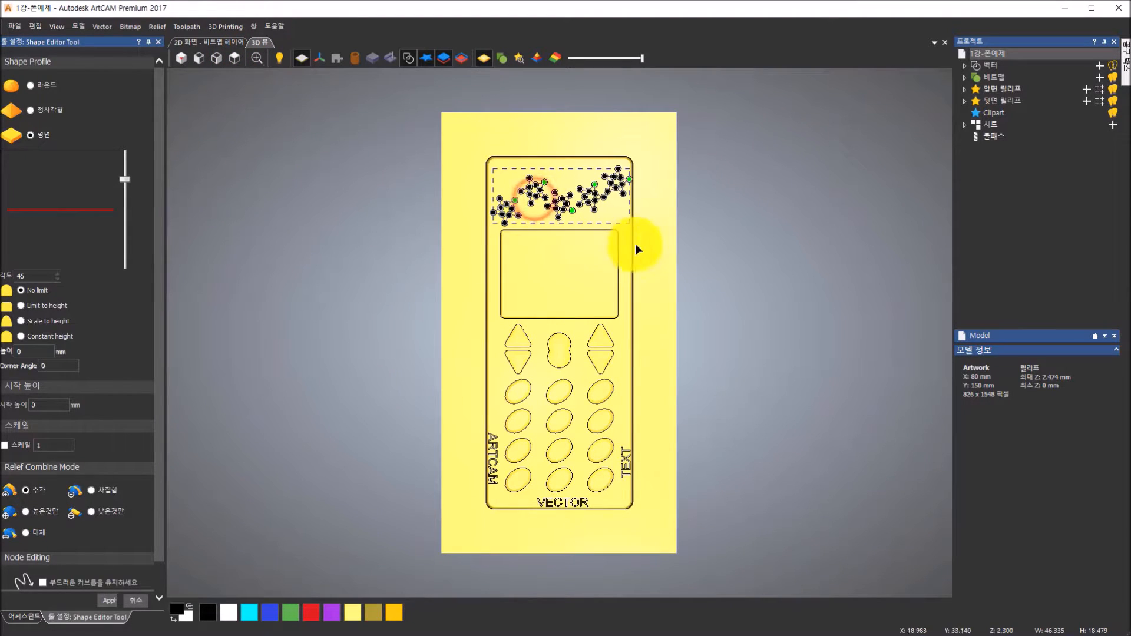
{"action": "left_click_drag", "start_coordinate": [636, 397], "coordinate": [699, 254]}
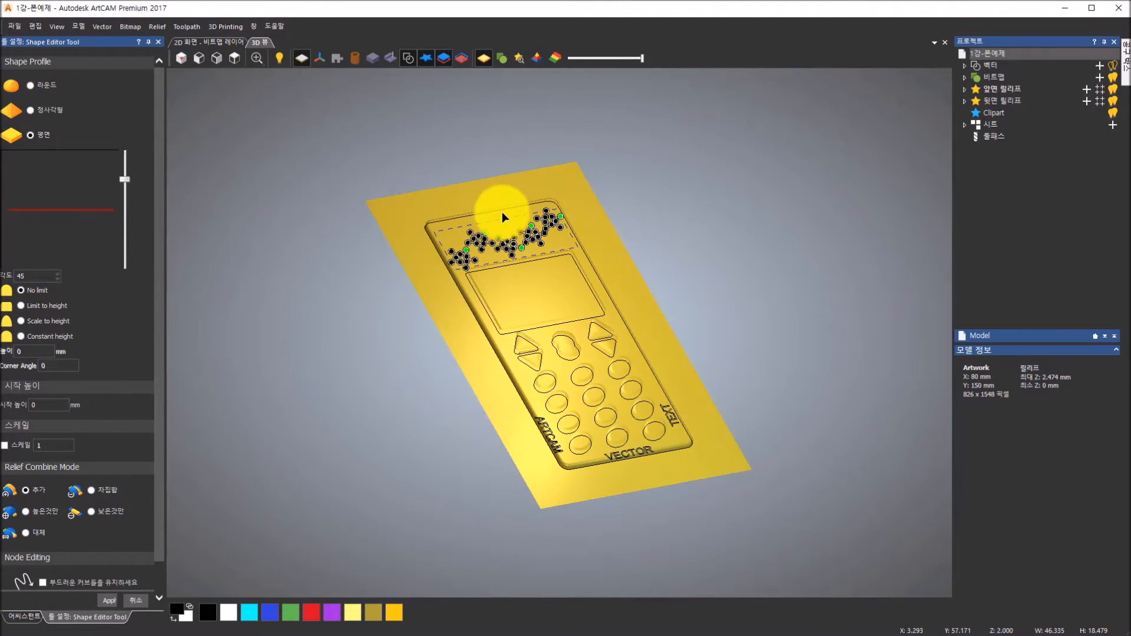
{"action": "scroll", "coordinate": [502, 211], "scroll_direction": "up", "scroll_amount": 5}
{"action": "left_click_drag", "start_coordinate": [582, 343], "coordinate": [563, 308]}
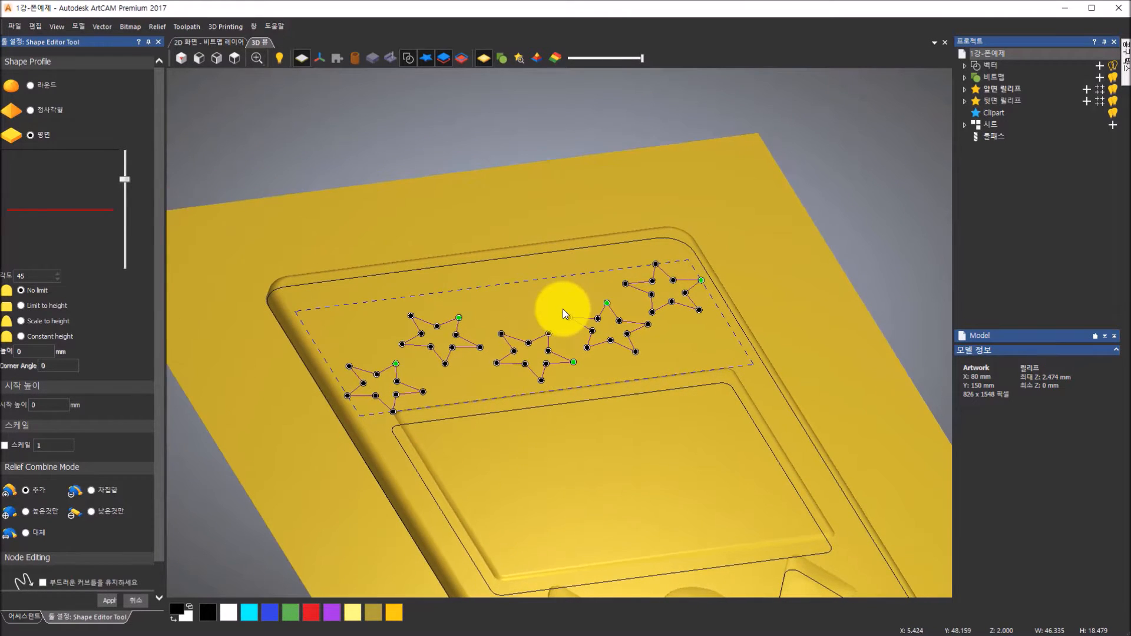
{"action": "left_click", "coordinate": [31, 87]}
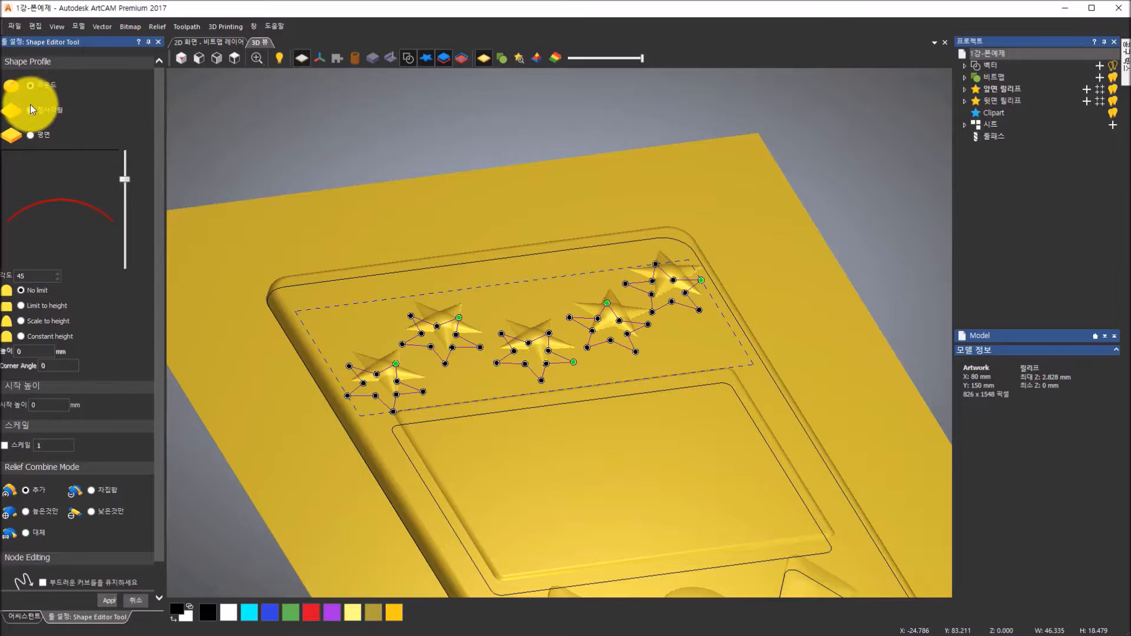
{"action": "left_click", "coordinate": [30, 110]}
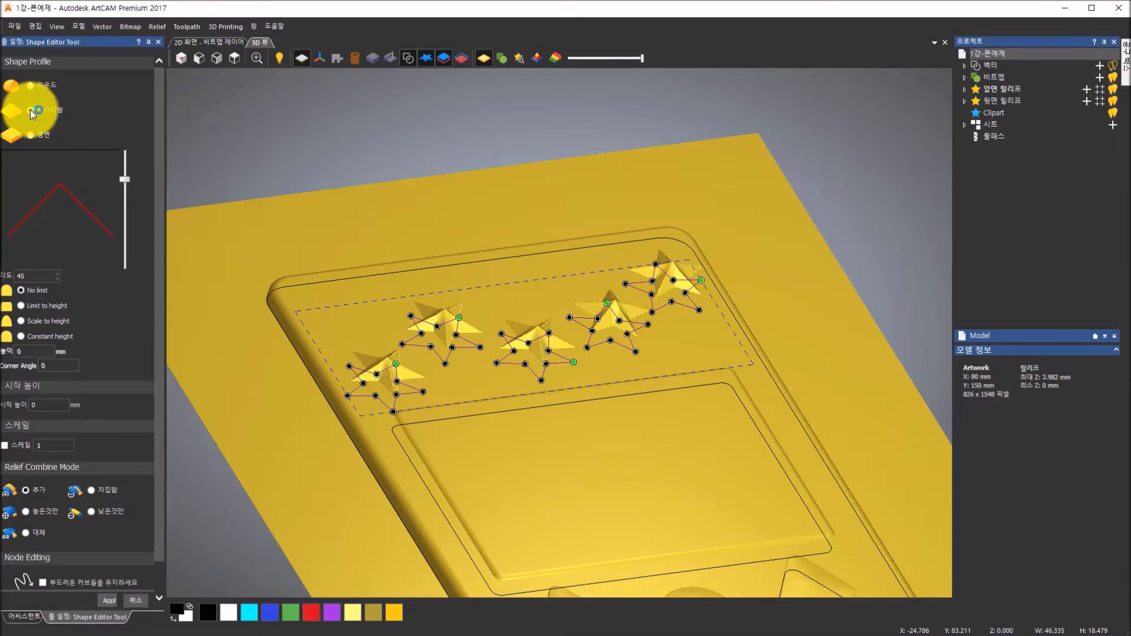
Step: Limit the stars' profile height to 0.2 mm and lower its angle to 7 degrees
{"action": "left_click", "coordinate": [19, 307]}
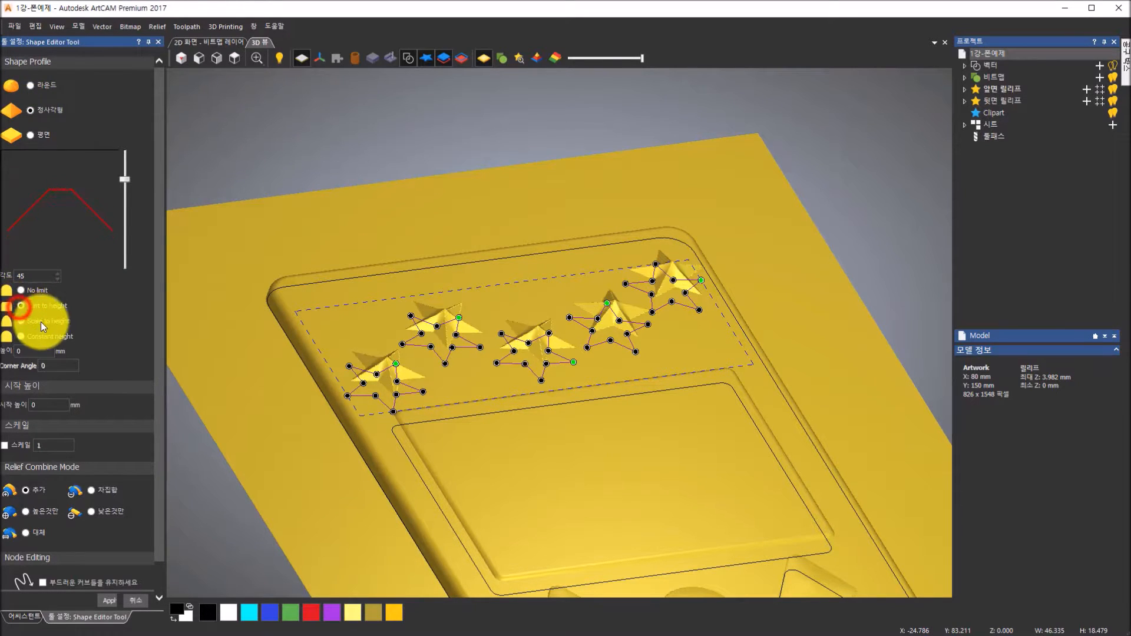
{"action": "left_click", "coordinate": [17, 352]}
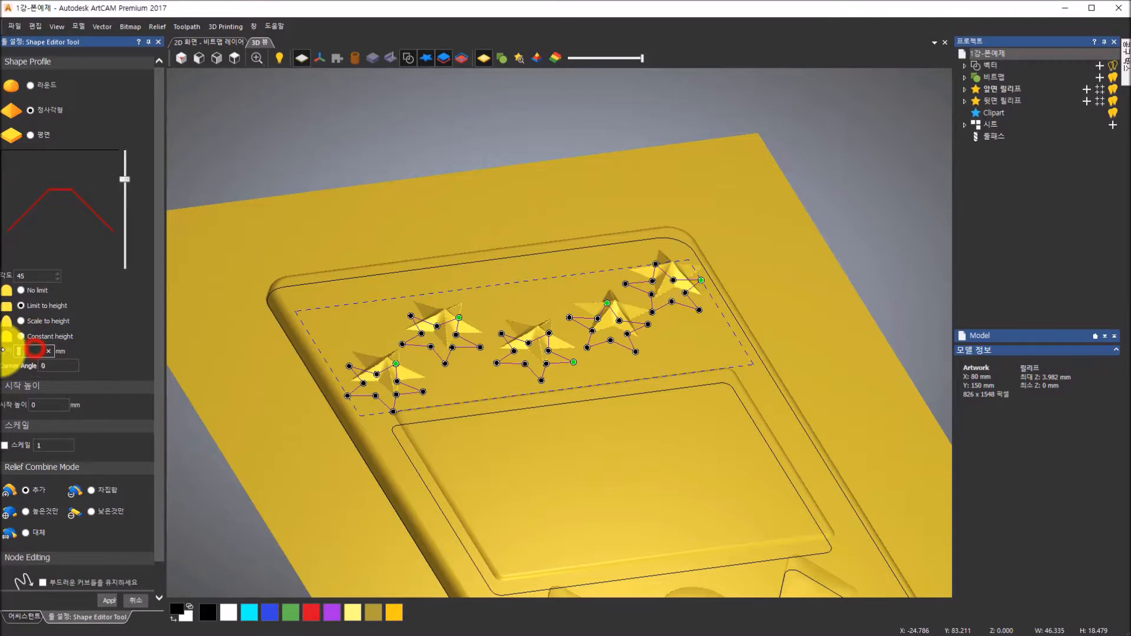
{"action": "type", "text": "0.2"}
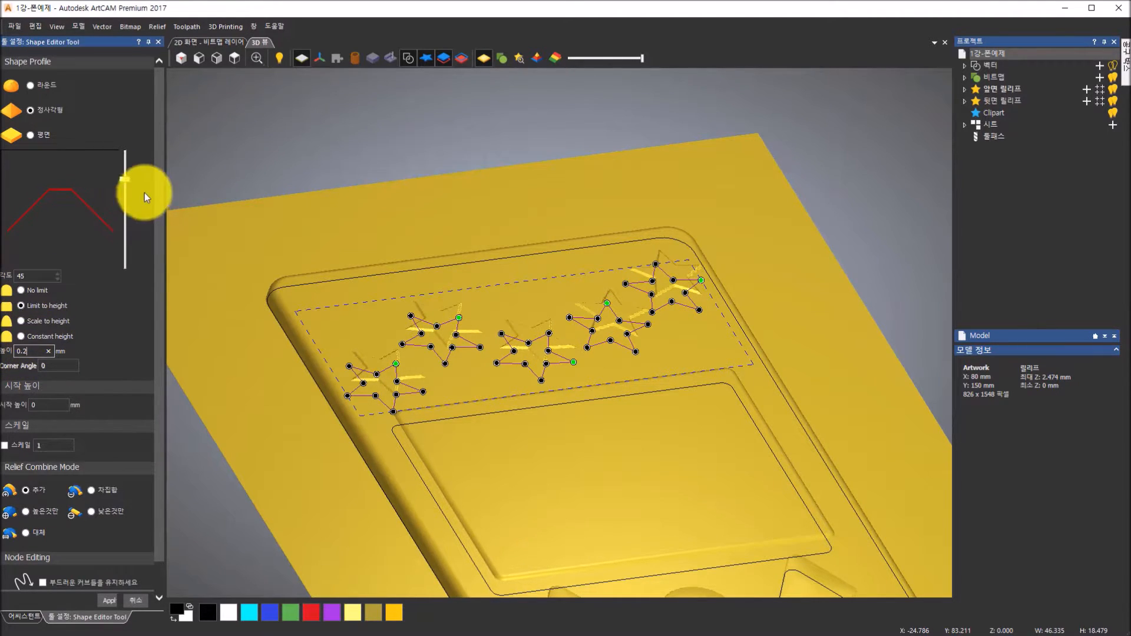
{"action": "left_click_drag", "start_coordinate": [126, 179], "coordinate": [127, 201]}
{"action": "left_click_drag", "start_coordinate": [526, 374], "coordinate": [530, 436]}
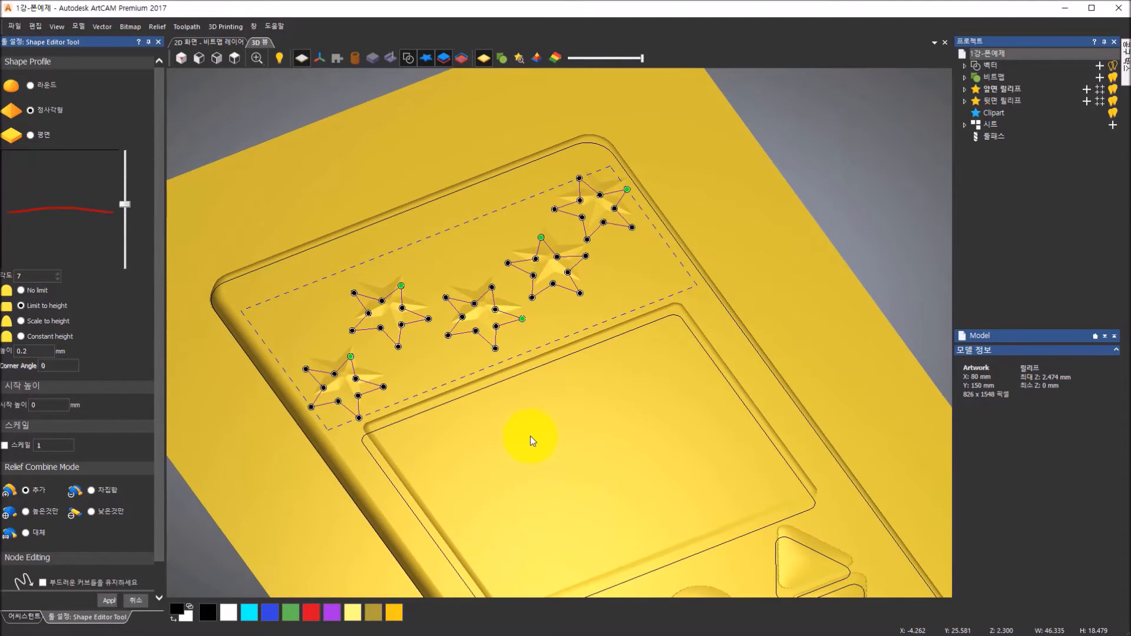
Step: Set the limit height of the stars' profile to 0.1 mm and apply the shape to the relief
{"action": "scroll", "coordinate": [493, 313], "scroll_direction": "up", "scroll_amount": 7}
{"action": "left_click", "coordinate": [28, 350]}
{"action": "key", "text": "BackSpace"}
{"action": "type", "text": "1"}
{"action": "left_click_drag", "start_coordinate": [408, 316], "coordinate": [405, 269]}
{"action": "scroll", "coordinate": [405, 268], "scroll_direction": "down", "scroll_amount": 6}
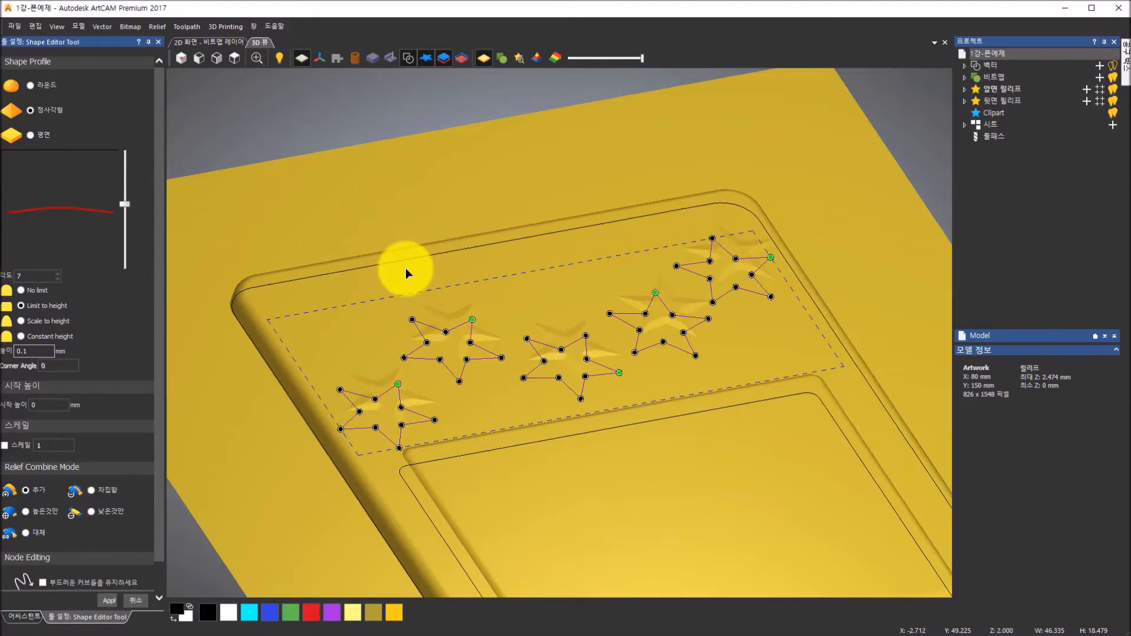
{"action": "left_click_drag", "start_coordinate": [414, 316], "coordinate": [189, 318]}
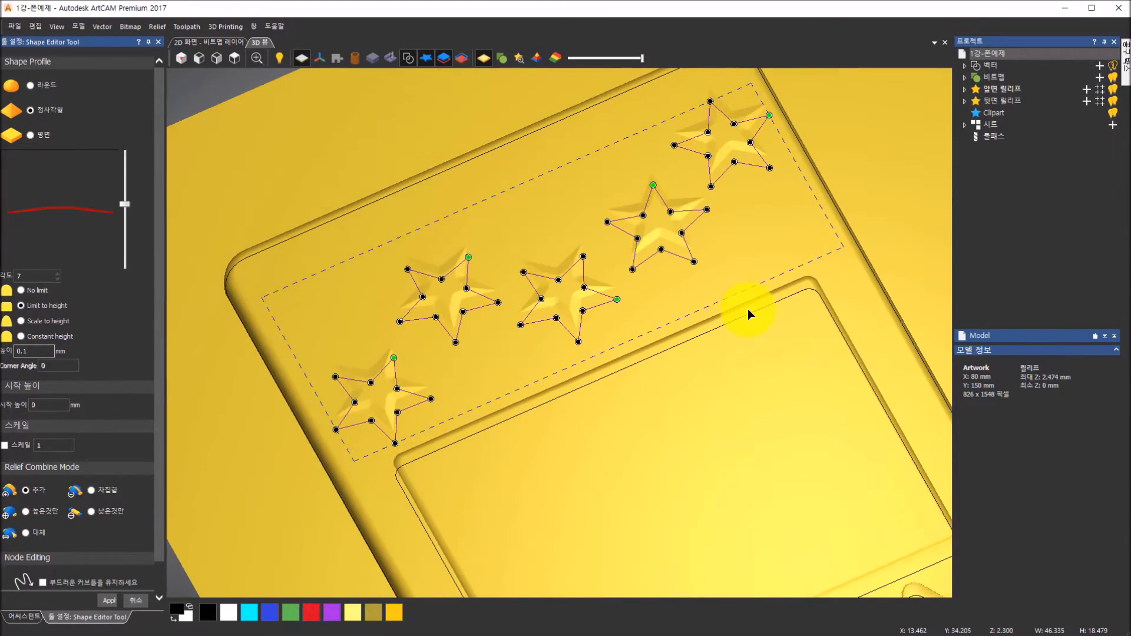
{"action": "scroll", "coordinate": [748, 309], "scroll_direction": "down", "scroll_amount": 5}
{"action": "left_click_drag", "start_coordinate": [590, 429], "coordinate": [554, 302]}
{"action": "scroll", "coordinate": [510, 332], "scroll_direction": "up", "scroll_amount": 5}
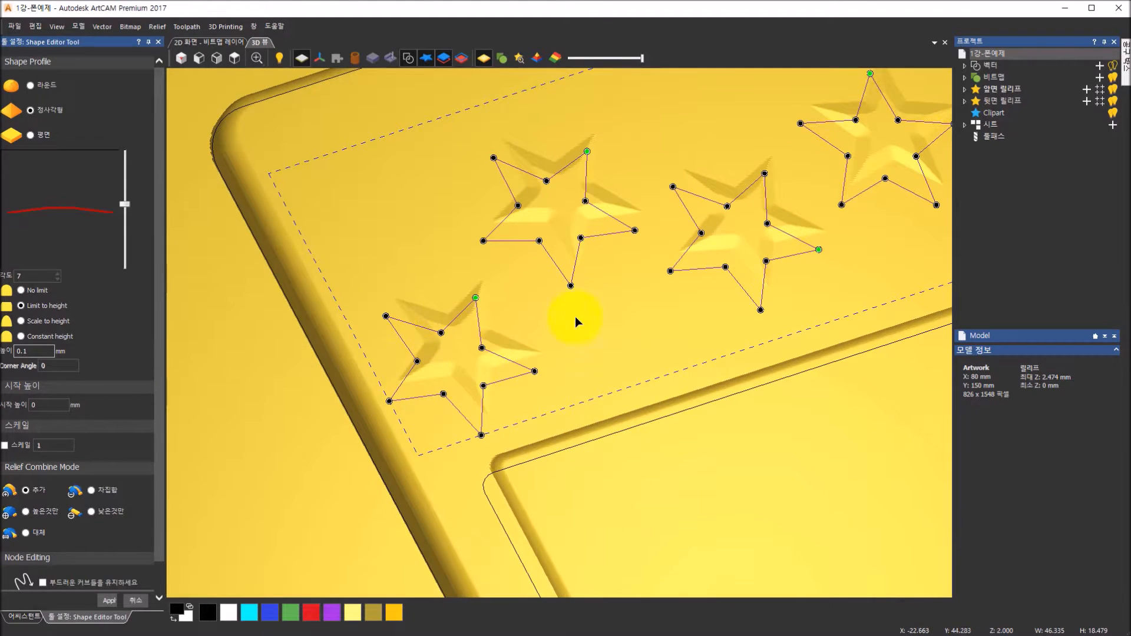
{"action": "left_click", "coordinate": [109, 601]}
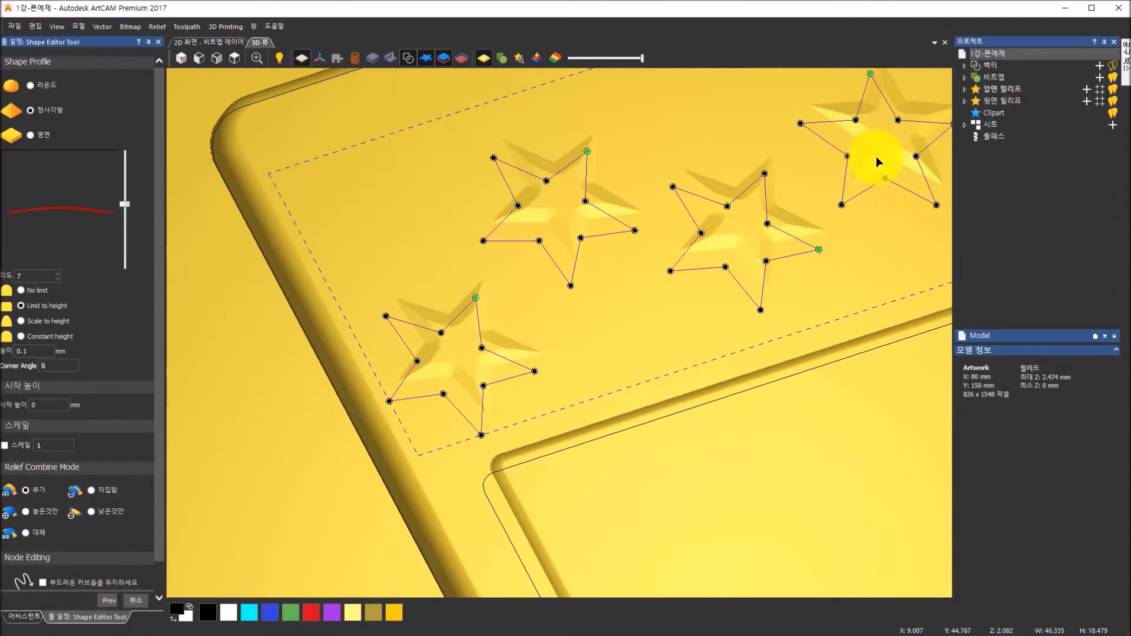
Step: Select the grouped ARTCAM, VECTOR and TEXT lettering and give it the square (정사각형) profile with the subtract (차집합) combine mode
{"action": "scroll", "coordinate": [876, 157], "scroll_direction": "down", "scroll_amount": 3}
{"action": "left_click", "coordinate": [236, 59]}
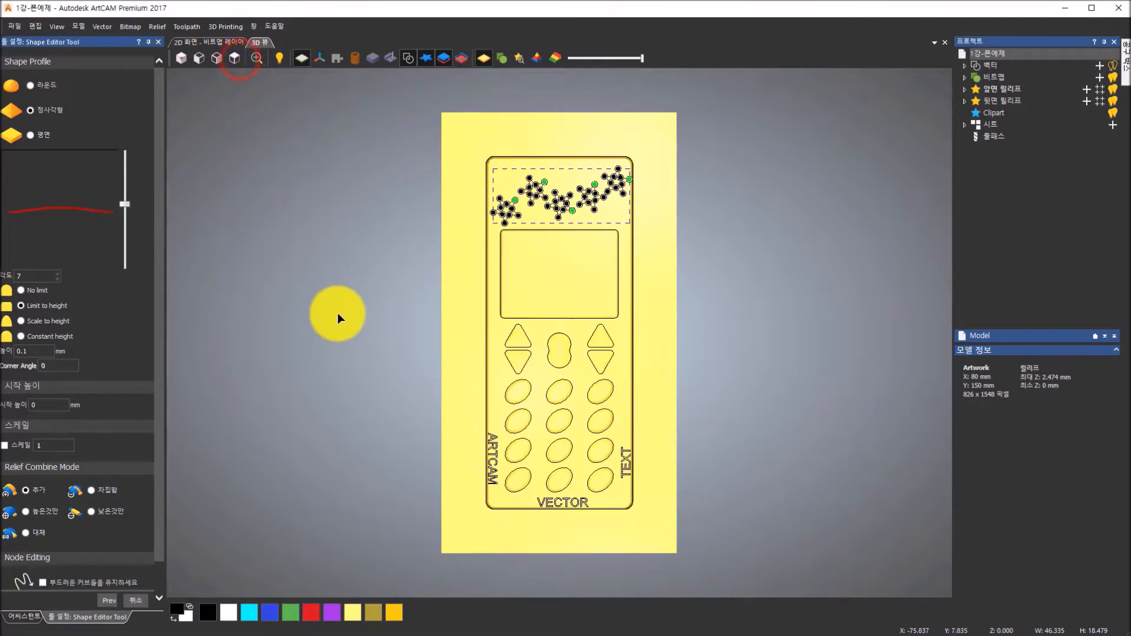
{"action": "left_click", "coordinate": [337, 312]}
{"action": "scroll", "coordinate": [571, 522], "scroll_direction": "up", "scroll_amount": 2}
{"action": "left_click_drag", "start_coordinate": [571, 522], "coordinate": [636, 317]}
{"action": "left_click_drag", "start_coordinate": [340, 196], "coordinate": [472, 297]}
{"action": "left_click", "coordinate": [514, 334]}
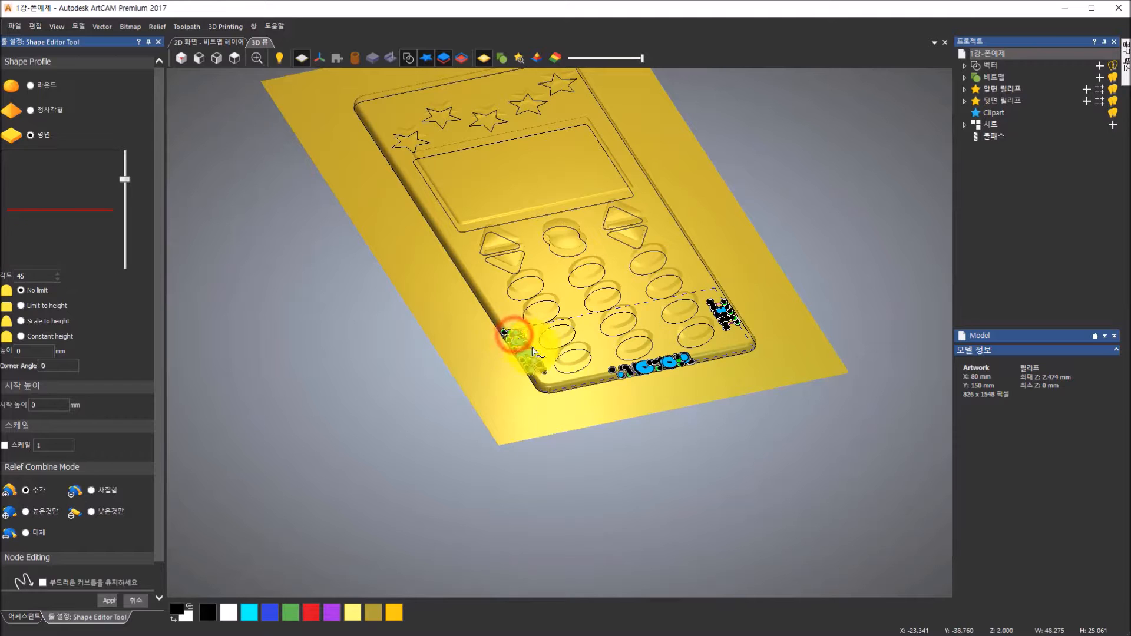
{"action": "scroll", "coordinate": [578, 373], "scroll_direction": "up", "scroll_amount": 2}
{"action": "scroll", "coordinate": [578, 374], "scroll_direction": "up", "scroll_amount": 1}
{"action": "scroll", "coordinate": [478, 338], "scroll_direction": "up", "scroll_amount": 2}
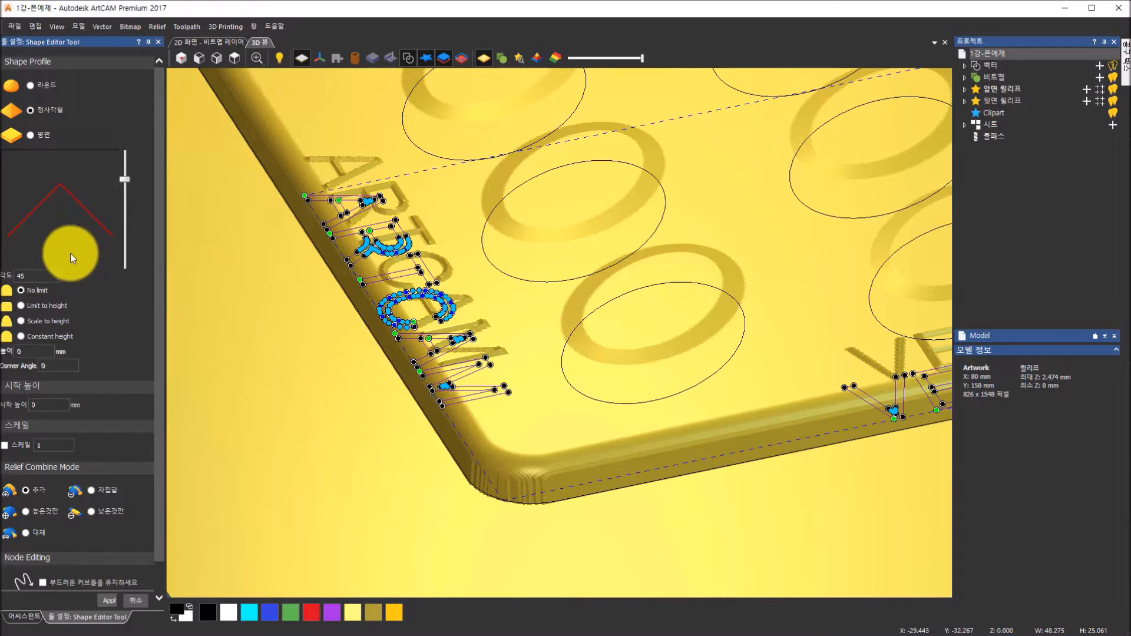
{"action": "left_click", "coordinate": [91, 491]}
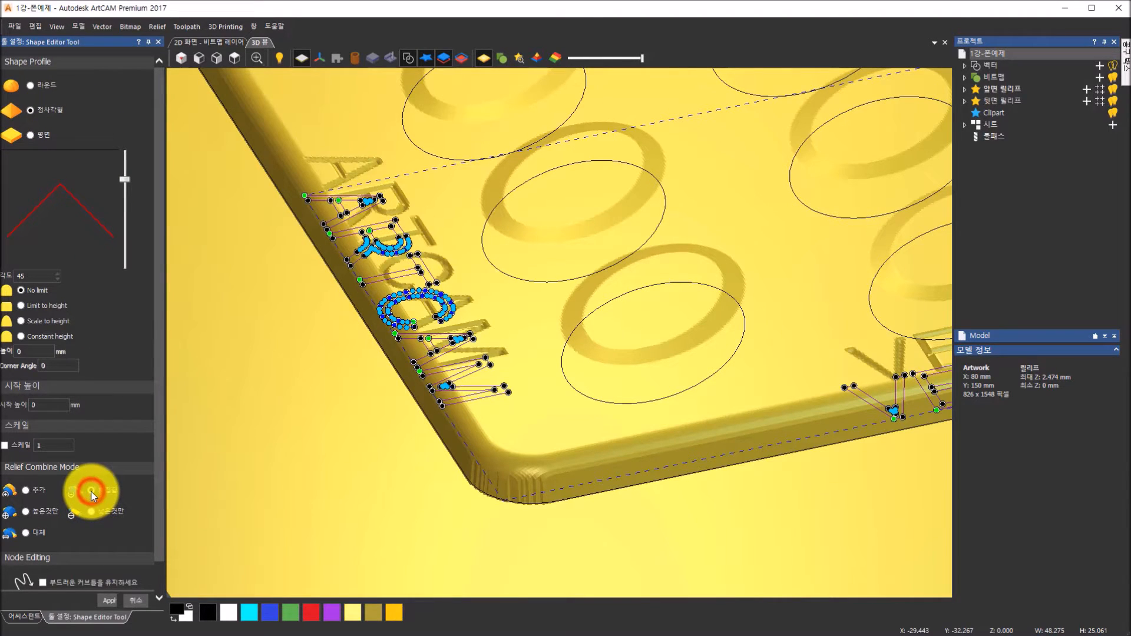
Step: Check the lettering along the phone's edges, apply its subtractive shape to the relief and close the Shape Editor
{"action": "scroll", "coordinate": [377, 314], "scroll_direction": "up", "scroll_amount": 6}
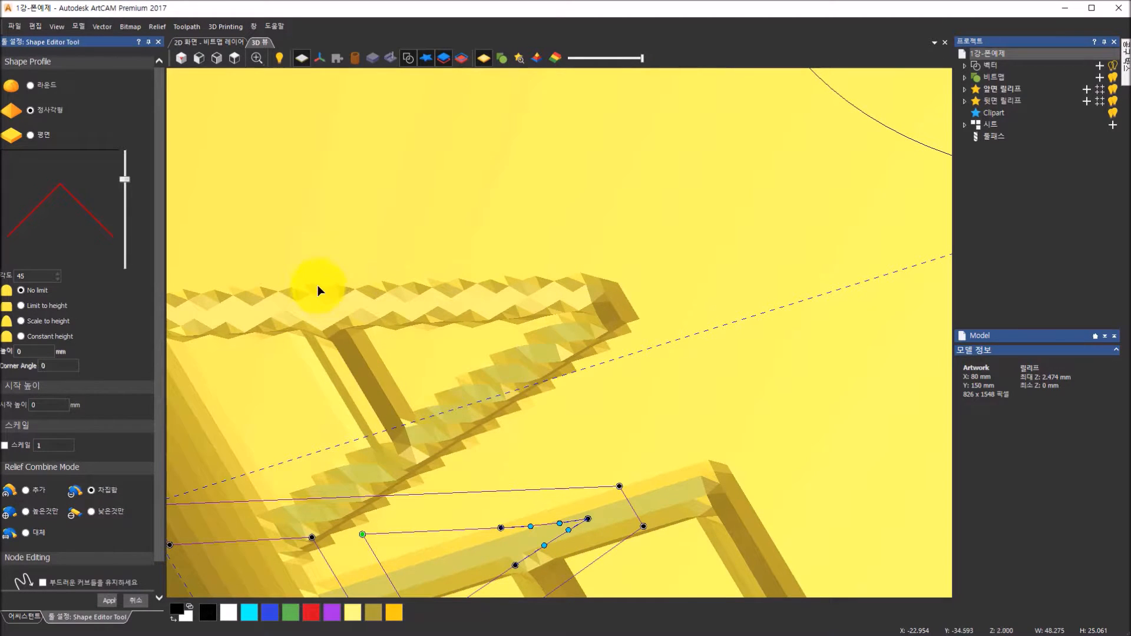
{"action": "scroll", "coordinate": [701, 482], "scroll_direction": "down", "scroll_amount": 4}
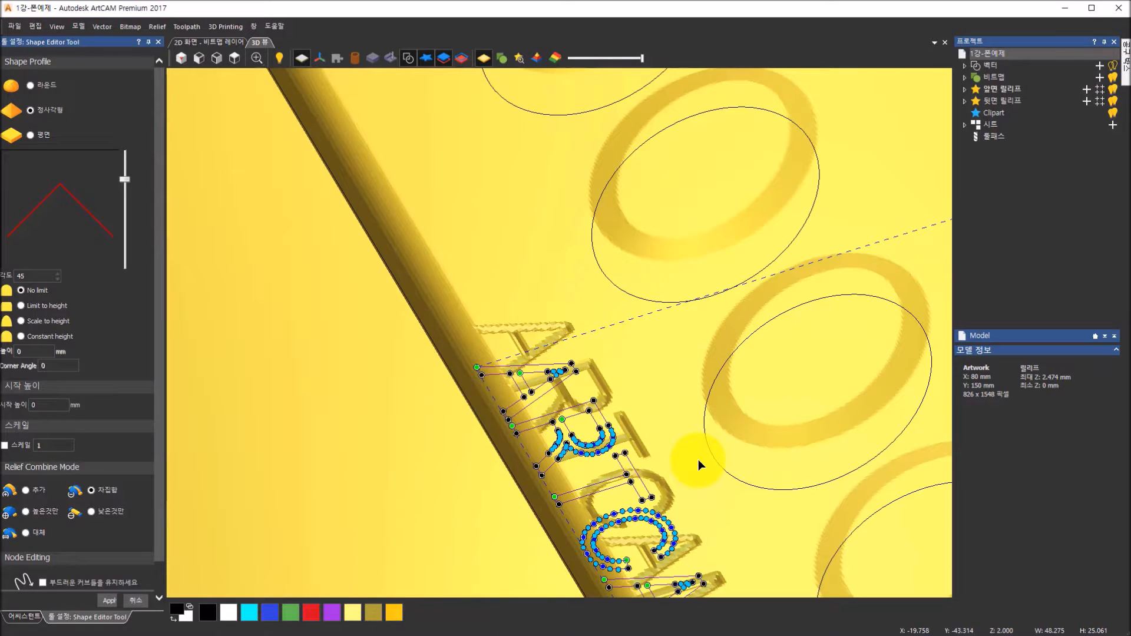
{"action": "middle_click_drag", "start_coordinate": [695, 415], "coordinate": [568, 292]}
{"action": "mouse_move", "coordinate": [658, 402]}
{"action": "middle_mouse_down"}
{"action": "mouse_move", "coordinate": [523, 334]}
{"action": "mouse_move", "coordinate": [259, 323]}
{"action": "middle_mouse_up"}
{"action": "mouse_move", "coordinate": [785, 373]}
{"action": "middle_mouse_down"}
{"action": "mouse_move", "coordinate": [450, 378]}
{"action": "mouse_move", "coordinate": [453, 391]}
{"action": "middle_mouse_up"}
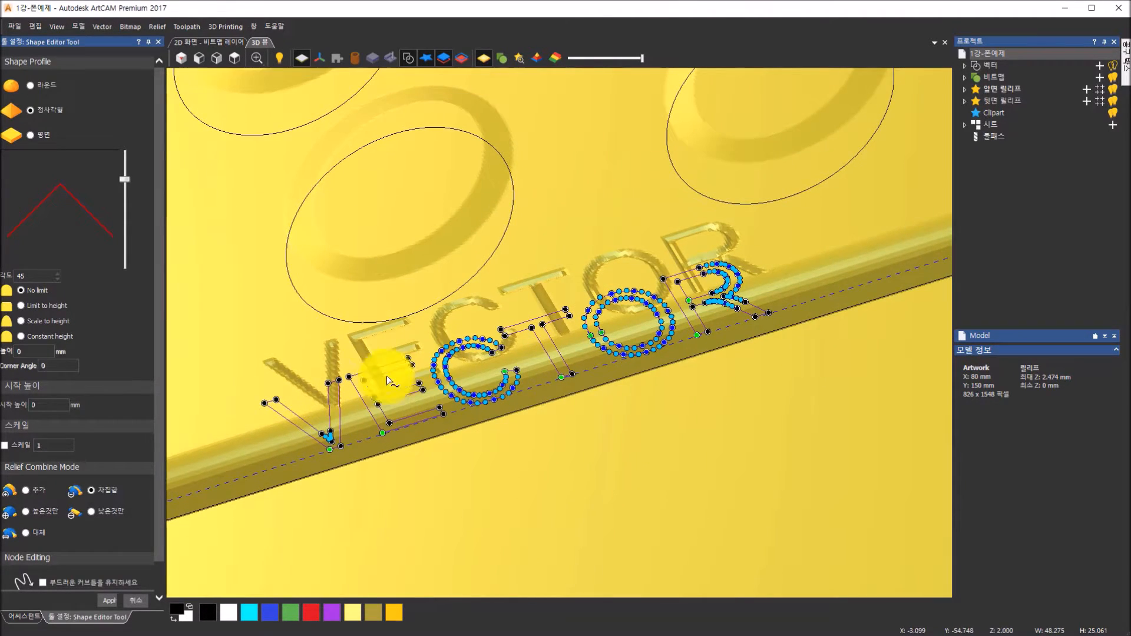
{"action": "left_click_drag", "start_coordinate": [676, 172], "coordinate": [631, 316]}
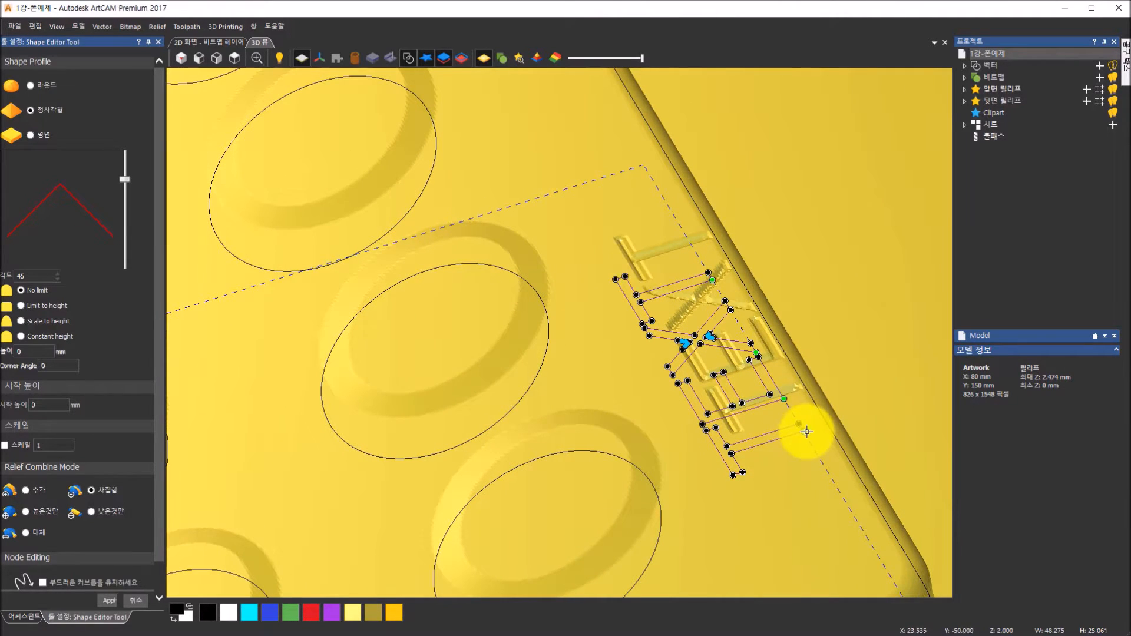
{"action": "left_click", "coordinate": [161, 569]}
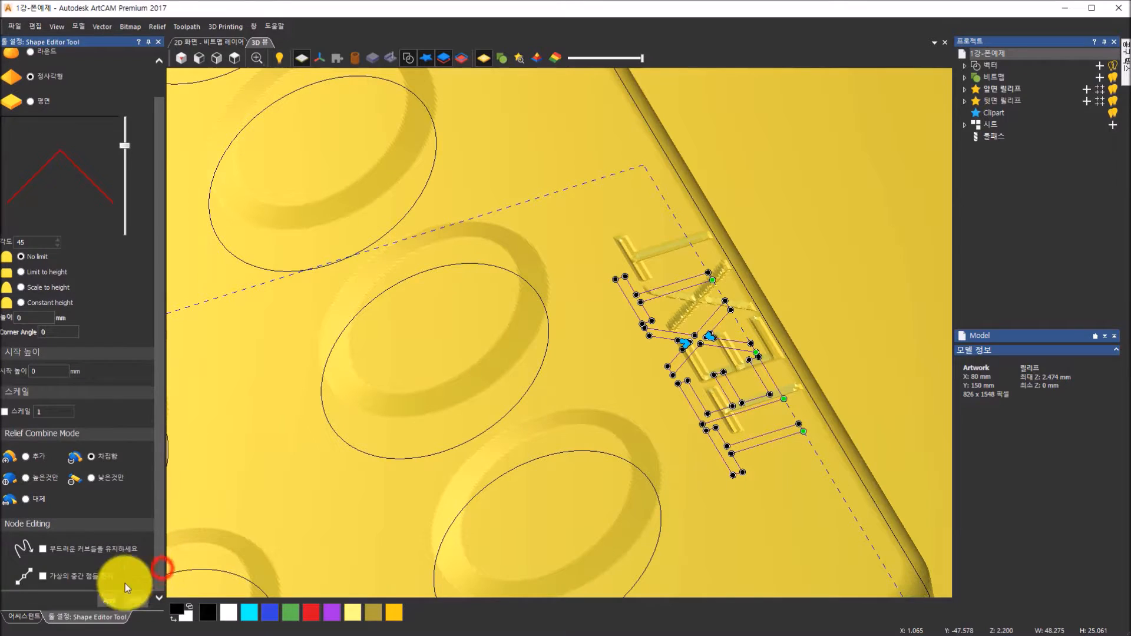
{"action": "left_click", "coordinate": [114, 602]}
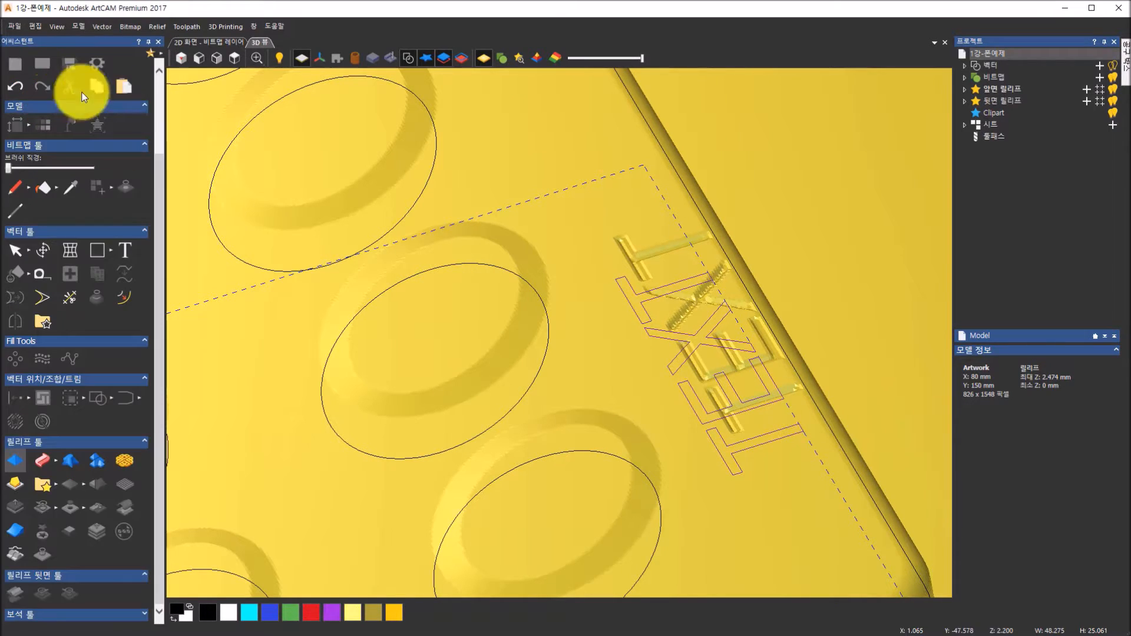
Step: Deselect the lettering and hide the vectors and the zero plane in the 3D view
{"action": "left_click", "coordinate": [233, 59]}
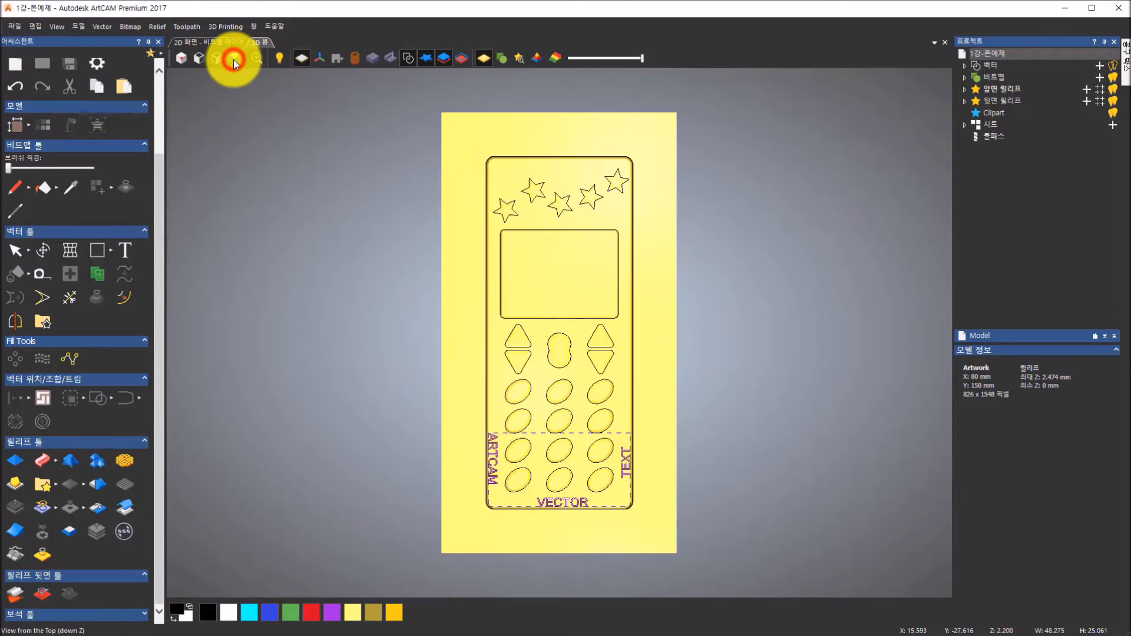
{"action": "left_click", "coordinate": [330, 178]}
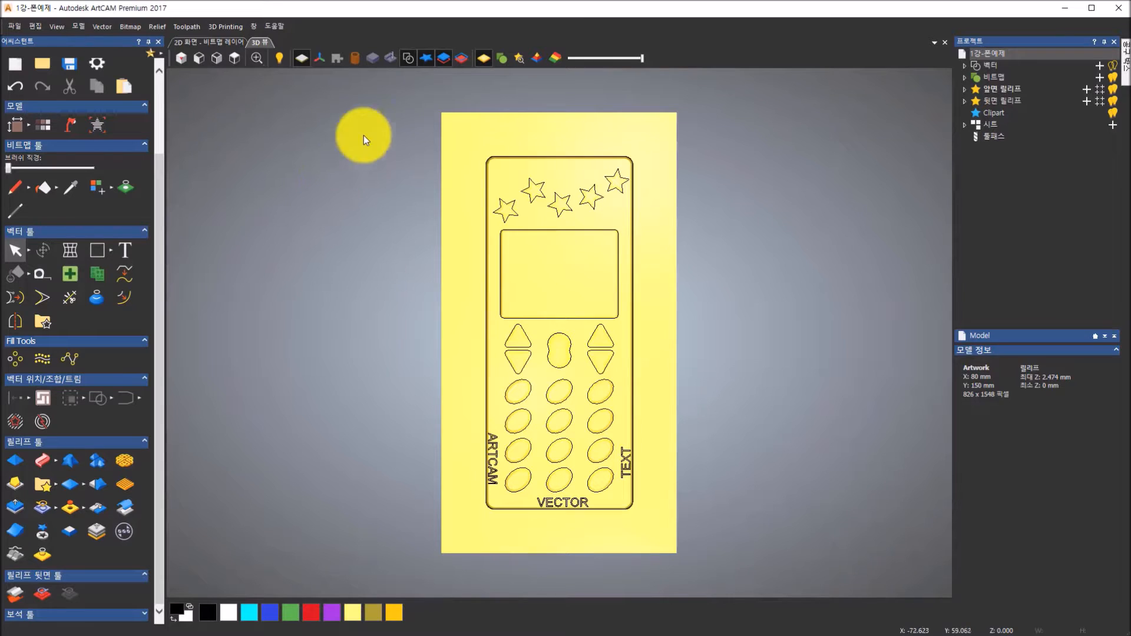
{"action": "left_click", "coordinate": [409, 60]}
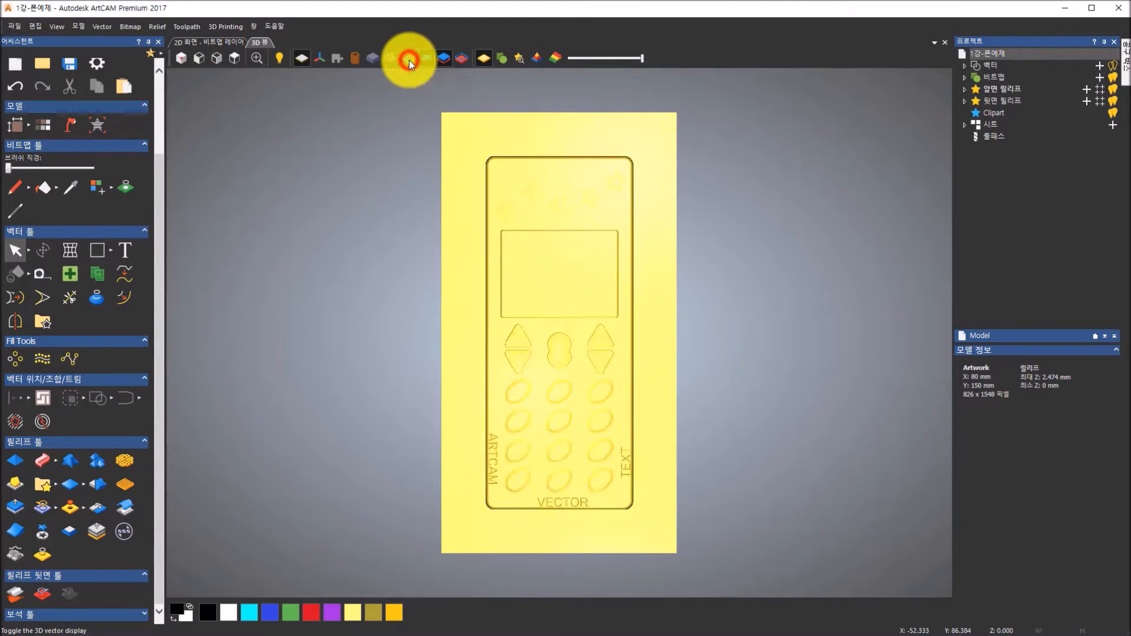
{"action": "left_click_drag", "start_coordinate": [578, 441], "coordinate": [568, 347]}
{"action": "scroll", "coordinate": [560, 348], "scroll_direction": "up", "scroll_amount": 3}
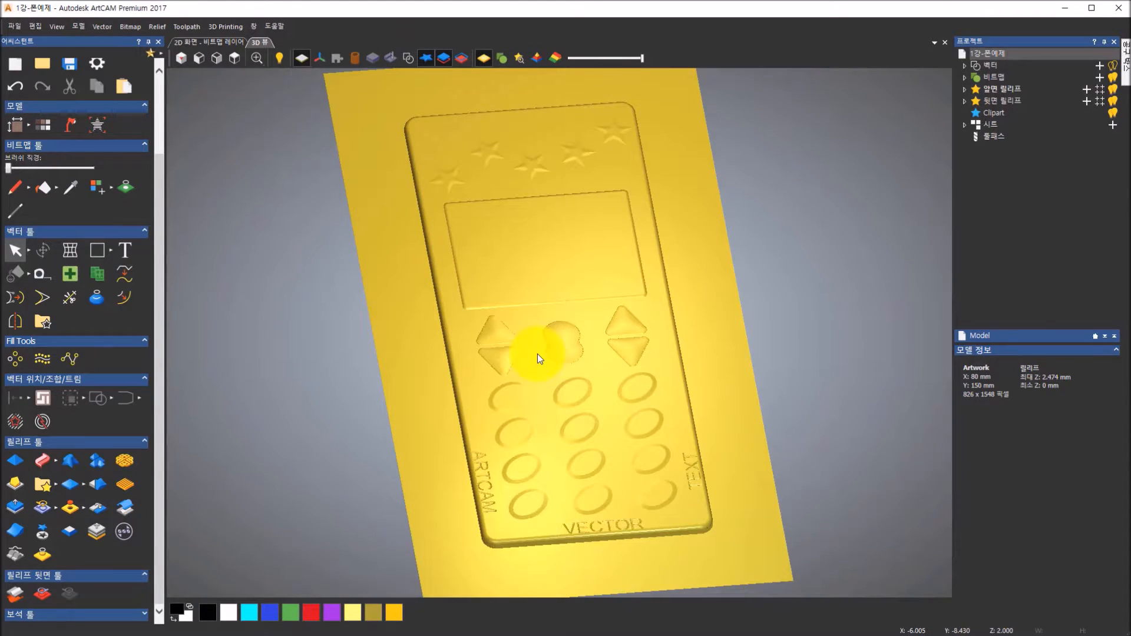
{"action": "left_click", "coordinate": [301, 60]}
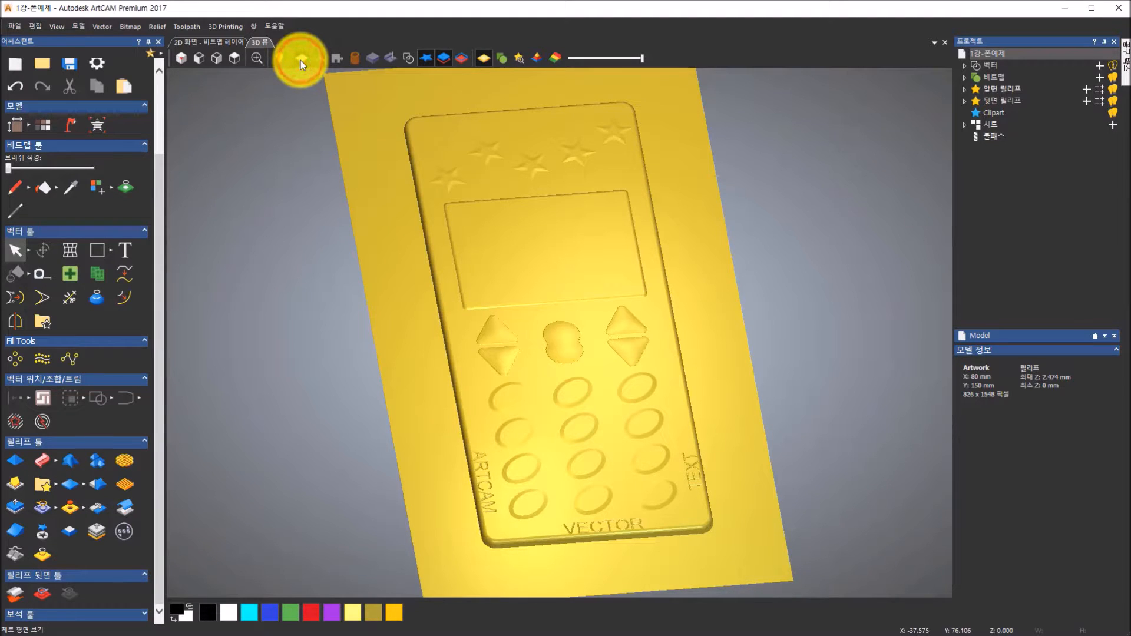
Step: Examine the finished phone relief from several angles, including the stars, screen, keys and engraved lettering
{"action": "left_click_drag", "start_coordinate": [720, 456], "coordinate": [828, 415]}
{"action": "scroll", "coordinate": [646, 269], "scroll_direction": "up", "scroll_amount": 3}
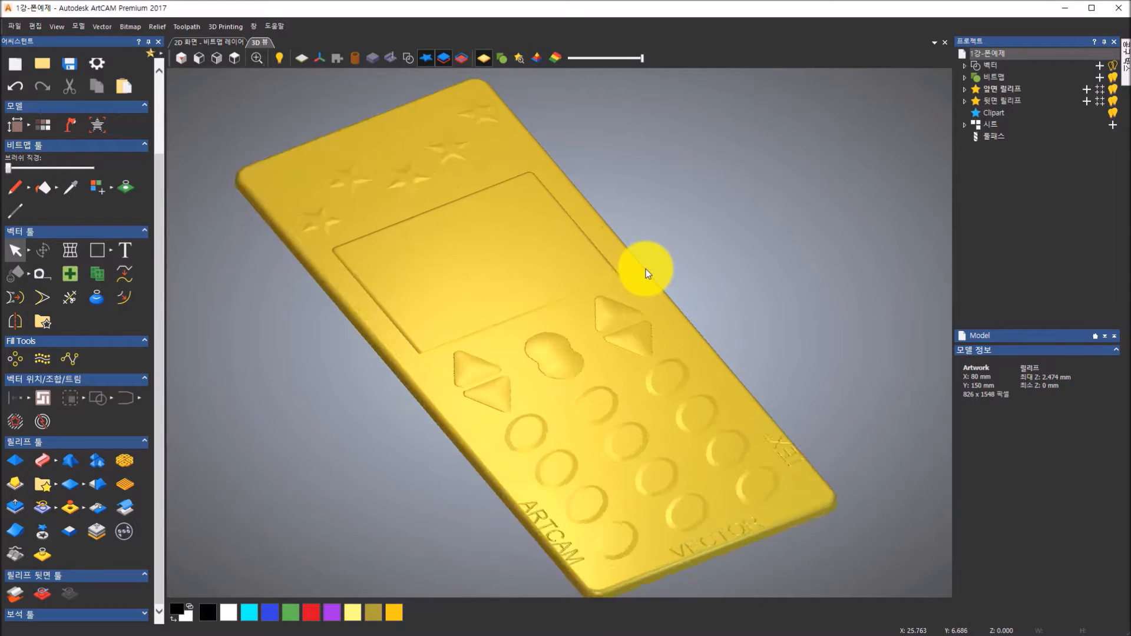
{"action": "scroll", "coordinate": [646, 269], "scroll_direction": "up", "scroll_amount": 2}
{"action": "left_click_drag", "start_coordinate": [642, 268], "coordinate": [304, 200]}
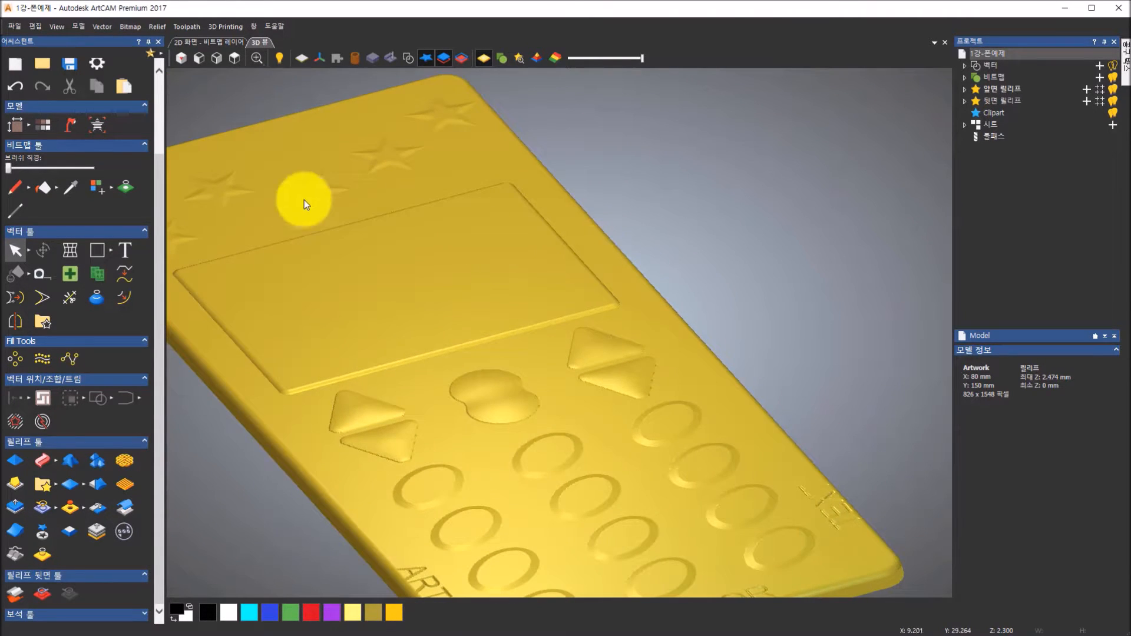
{"action": "scroll", "coordinate": [218, 196], "scroll_direction": "down", "scroll_amount": 2}
{"action": "scroll", "coordinate": [230, 259], "scroll_direction": "up", "scroll_amount": 2}
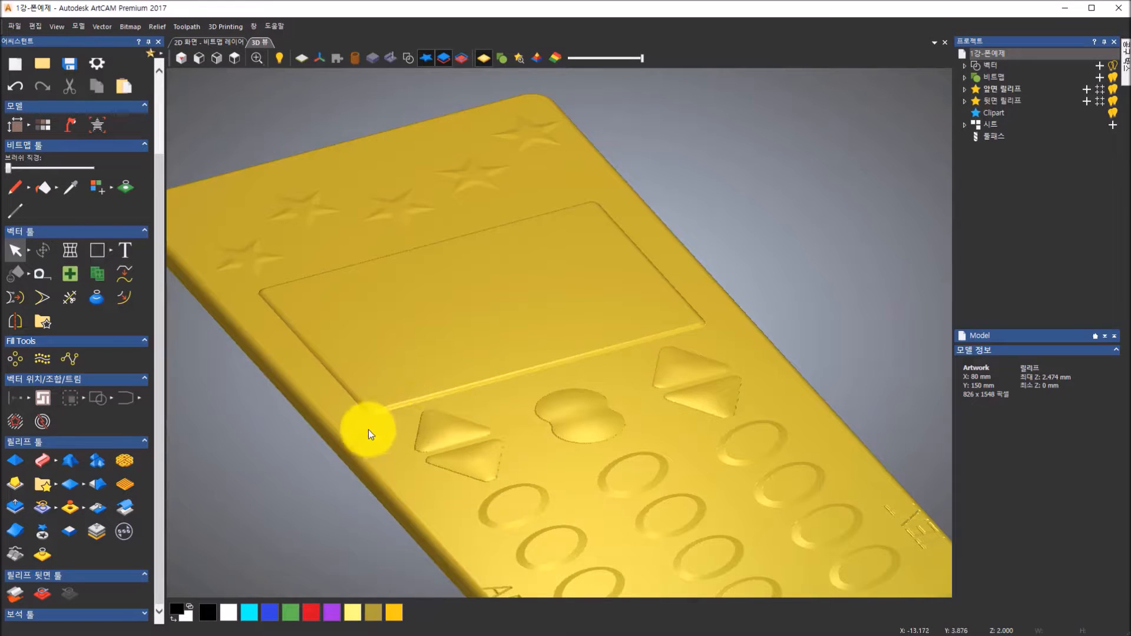
{"action": "scroll", "coordinate": [409, 429], "scroll_direction": "down", "scroll_amount": 5}
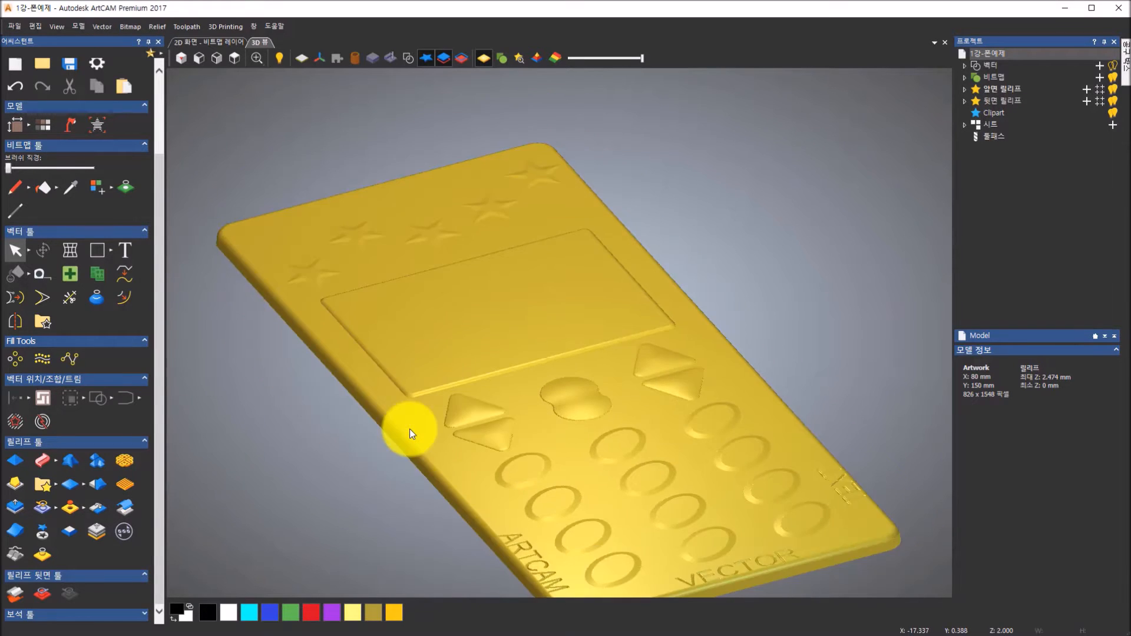
{"action": "scroll", "coordinate": [667, 510], "scroll_direction": "up", "scroll_amount": 4}
{"action": "scroll", "coordinate": [598, 419], "scroll_direction": "up", "scroll_amount": 3}
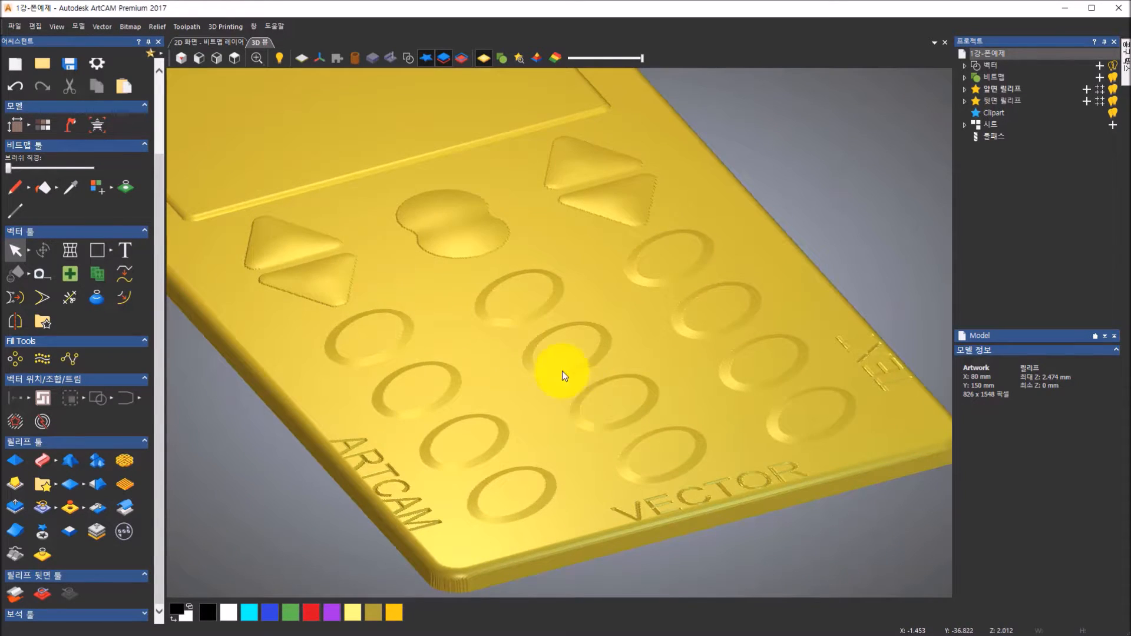
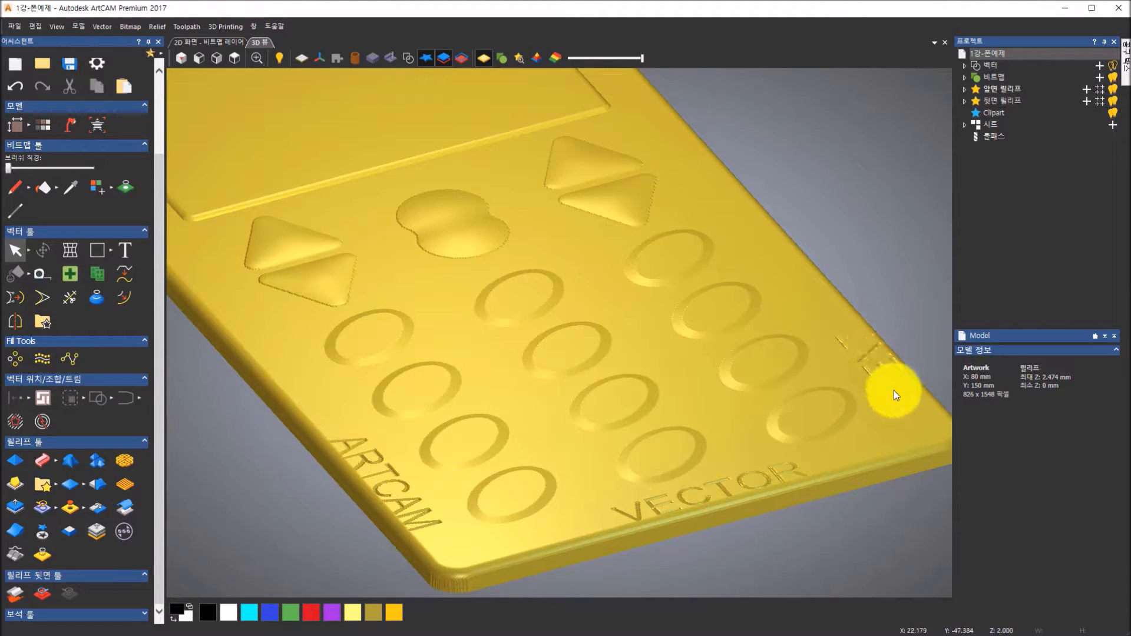
{"action": "left_click", "coordinate": [236, 61]}
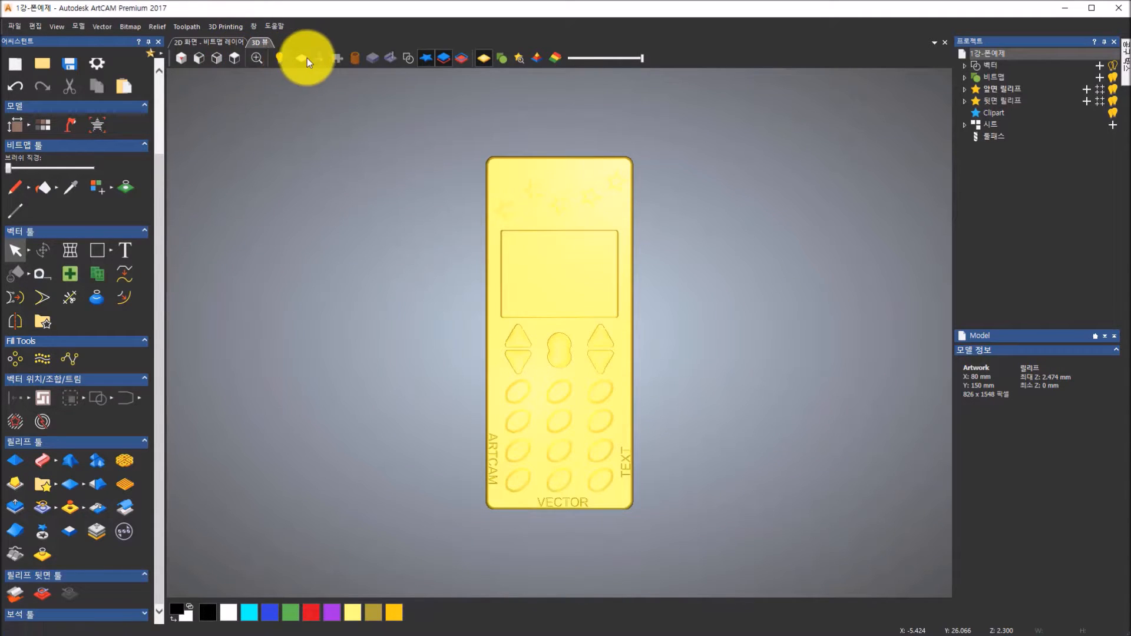
{"action": "left_click", "coordinate": [184, 59]}
{"action": "scroll", "coordinate": [546, 267], "scroll_direction": "up", "scroll_amount": 1}
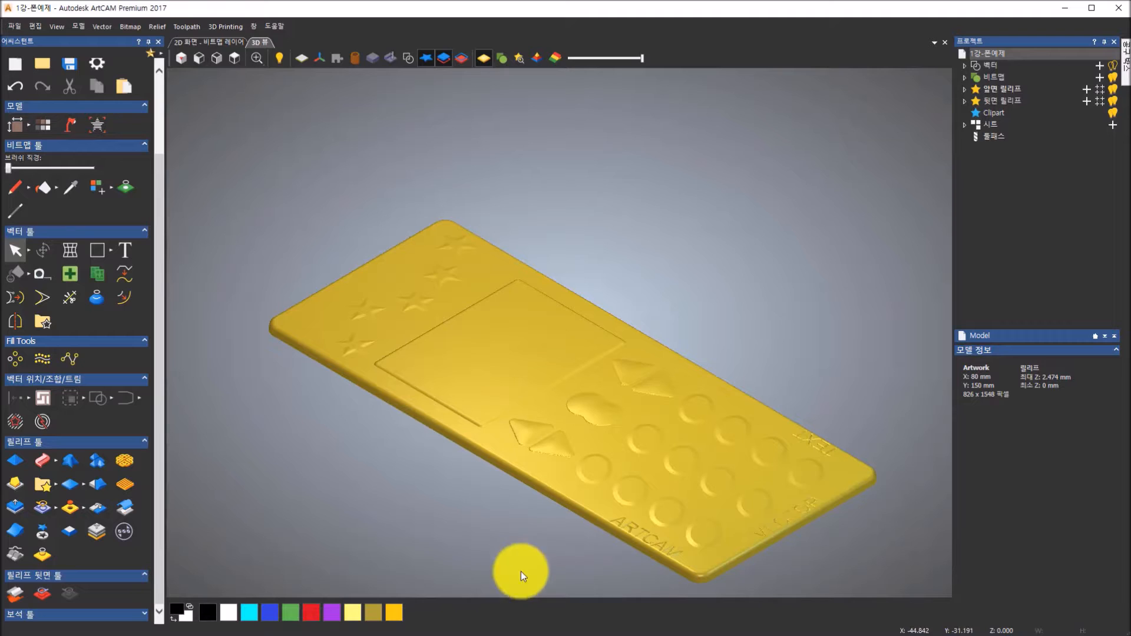
Step: View the reference slide with the phone and angel drawings in Photos, and close the phone model in ArtCAM without saving changes
{"action": "left_click", "coordinate": [495, 635]}
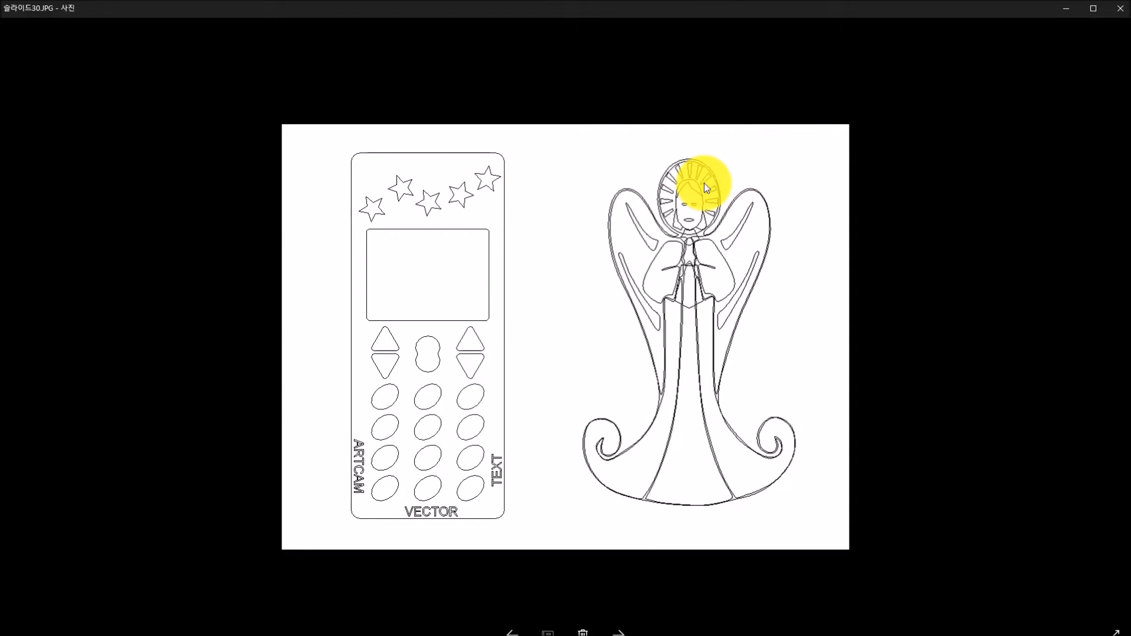
{"action": "left_click", "coordinate": [549, 631]}
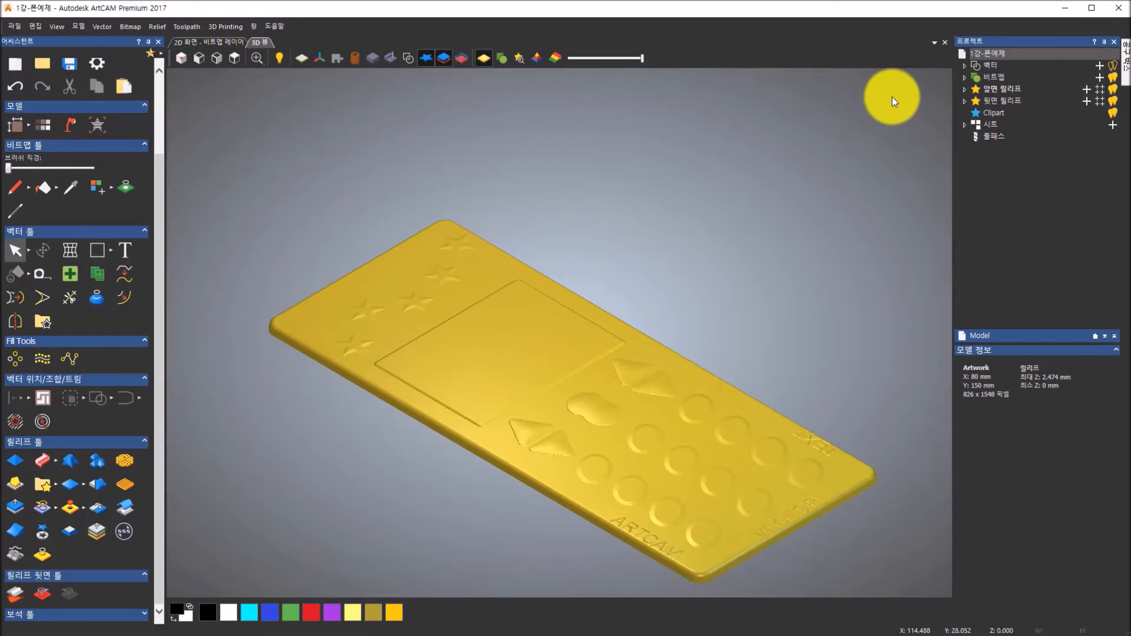
{"action": "left_click", "coordinate": [235, 46]}
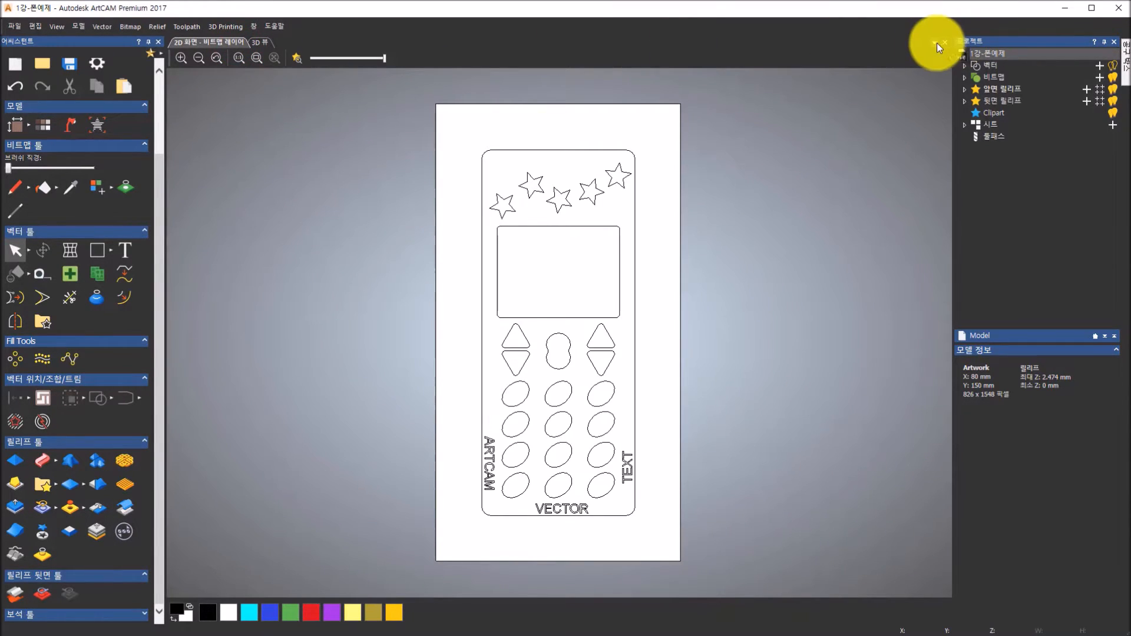
{"action": "left_click", "coordinate": [943, 41]}
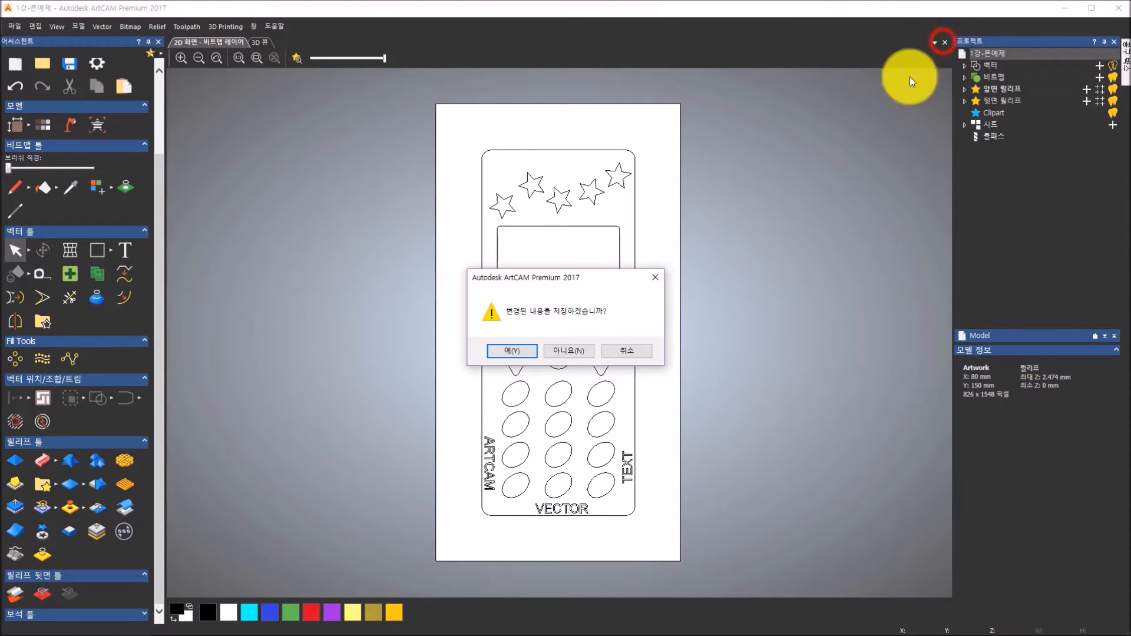
{"action": "left_click", "coordinate": [588, 353]}
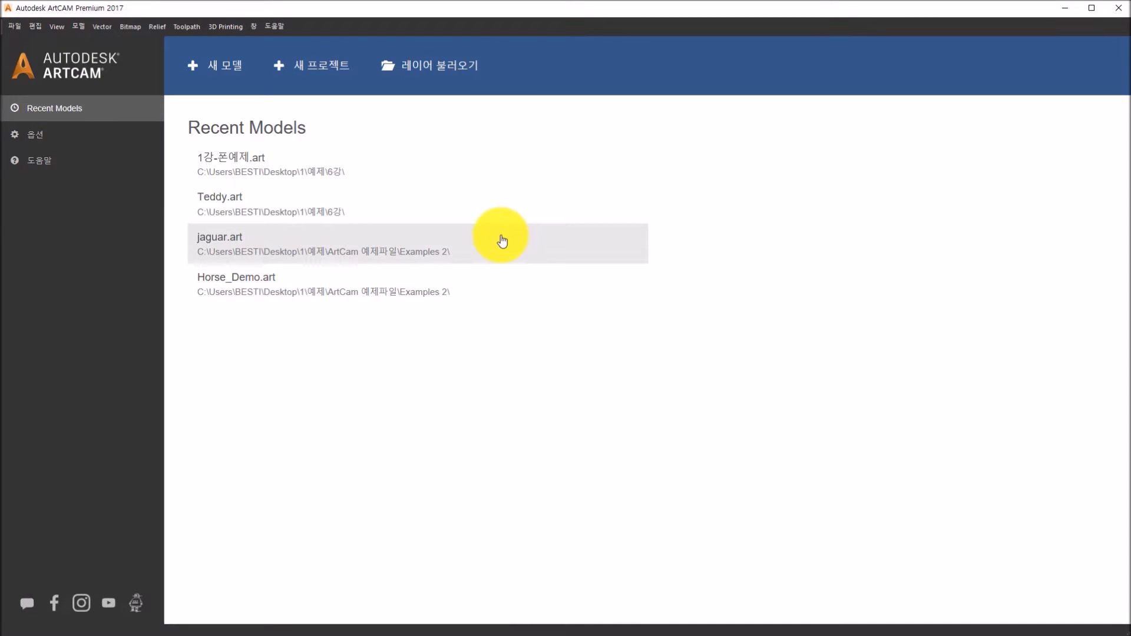
Step: Create a new 30 x 60 mm model with a resolution of 1040 x 2080 points and the origin at the centre
{"action": "left_click", "coordinate": [210, 63]}
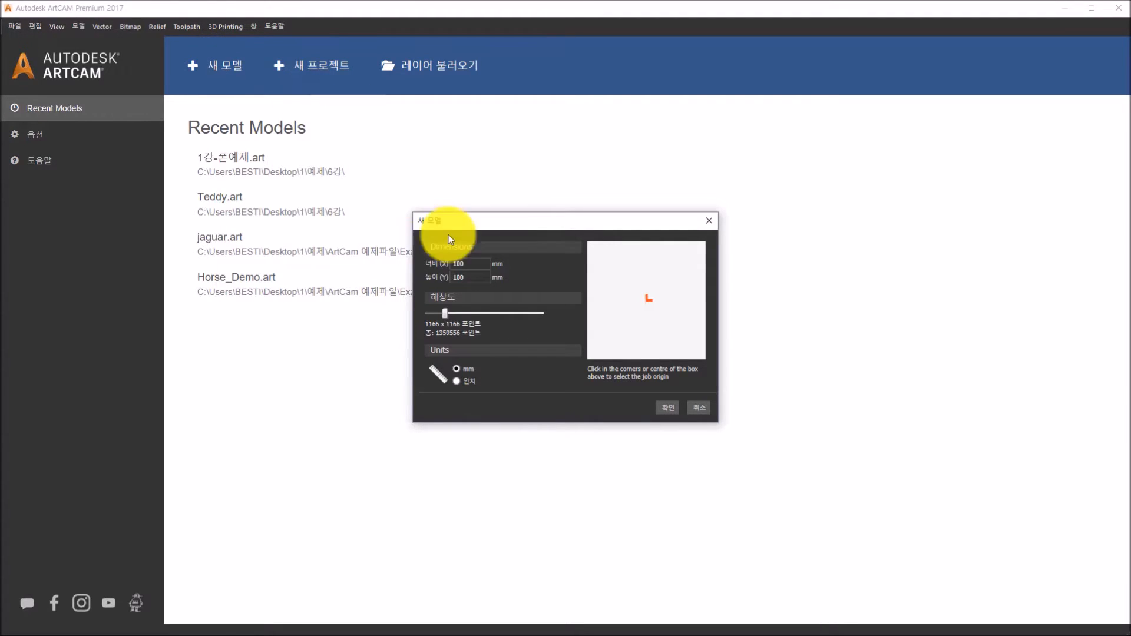
{"action": "double_click", "coordinate": [478, 265]}
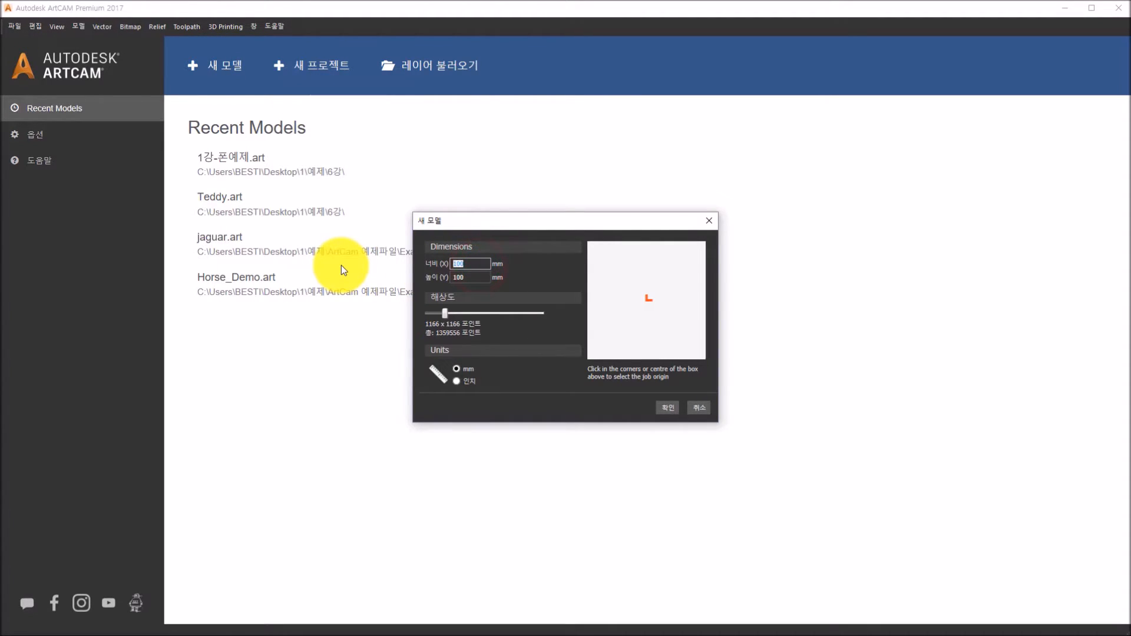
{"action": "type", "text": "30"}
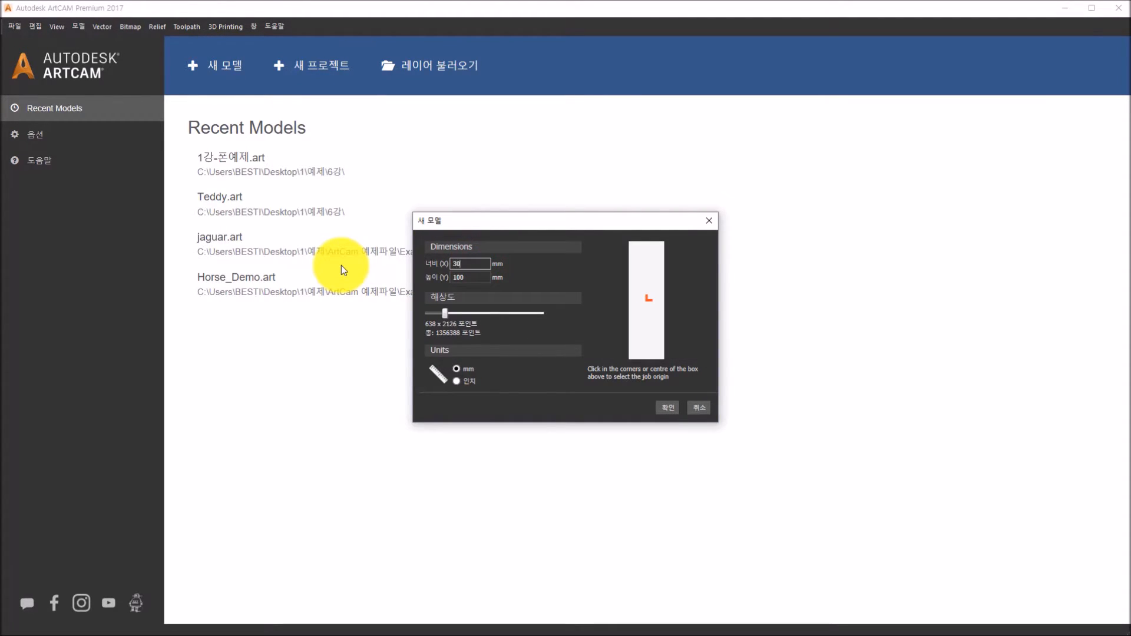
{"action": "double_click", "coordinate": [472, 278]}
{"action": "type", "text": "60"}
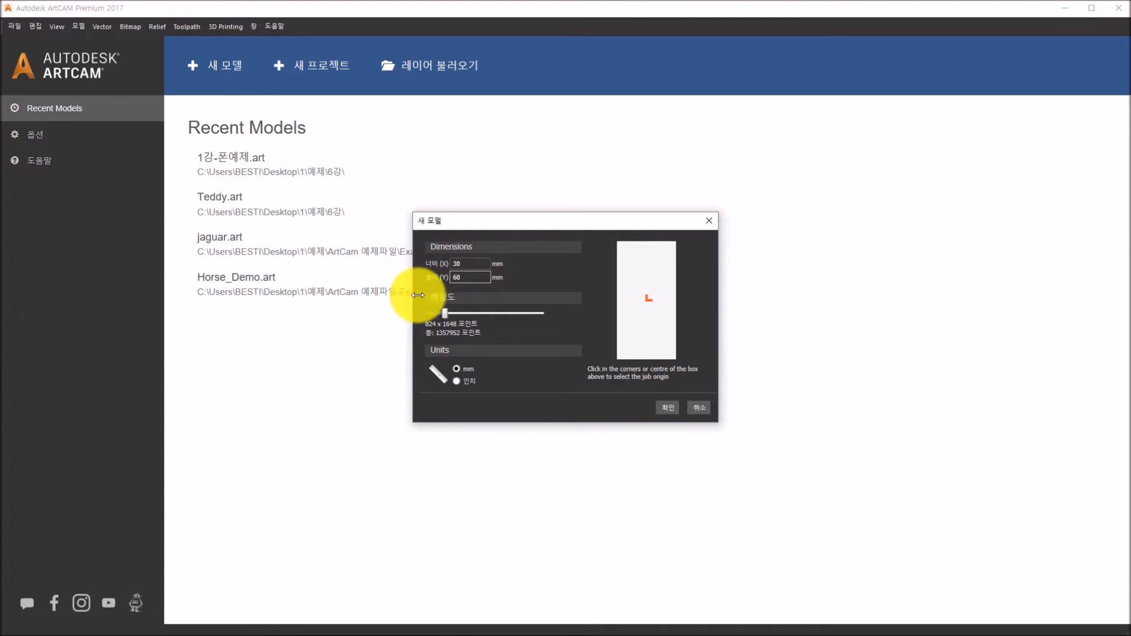
{"action": "left_click_drag", "start_coordinate": [447, 320], "coordinate": [451, 318]}
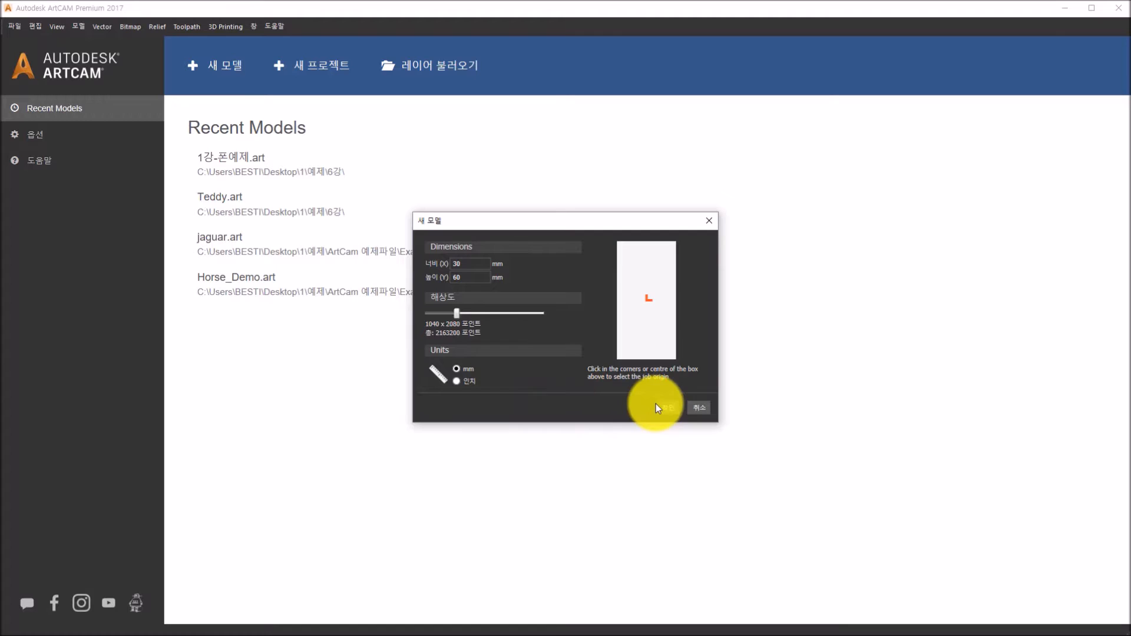
{"action": "left_click", "coordinate": [643, 294]}
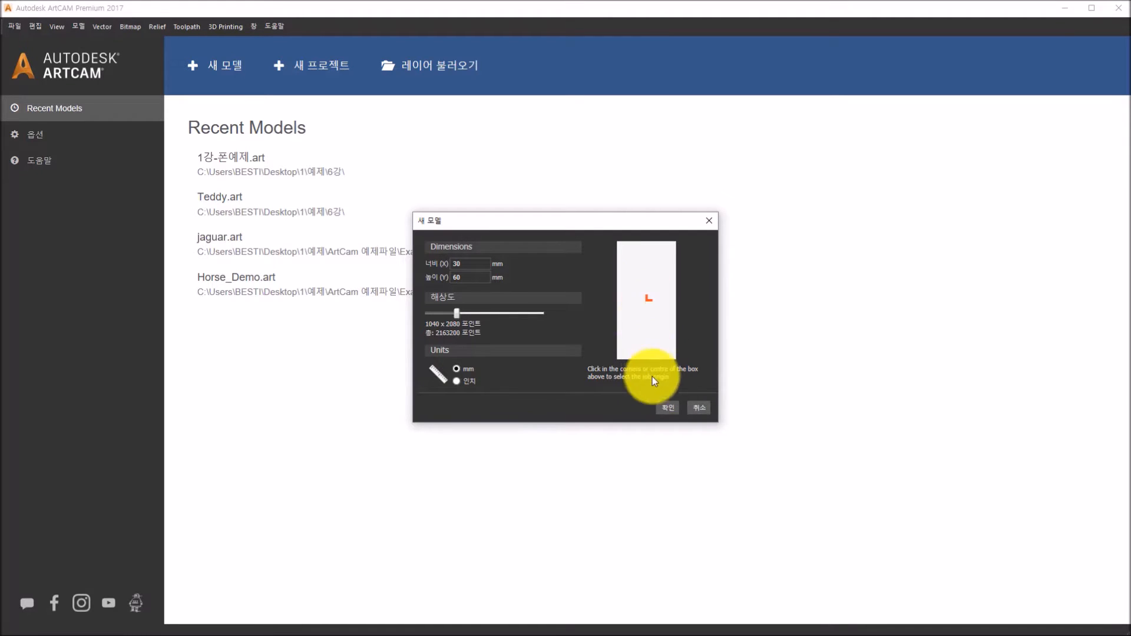
{"action": "left_click", "coordinate": [664, 408]}
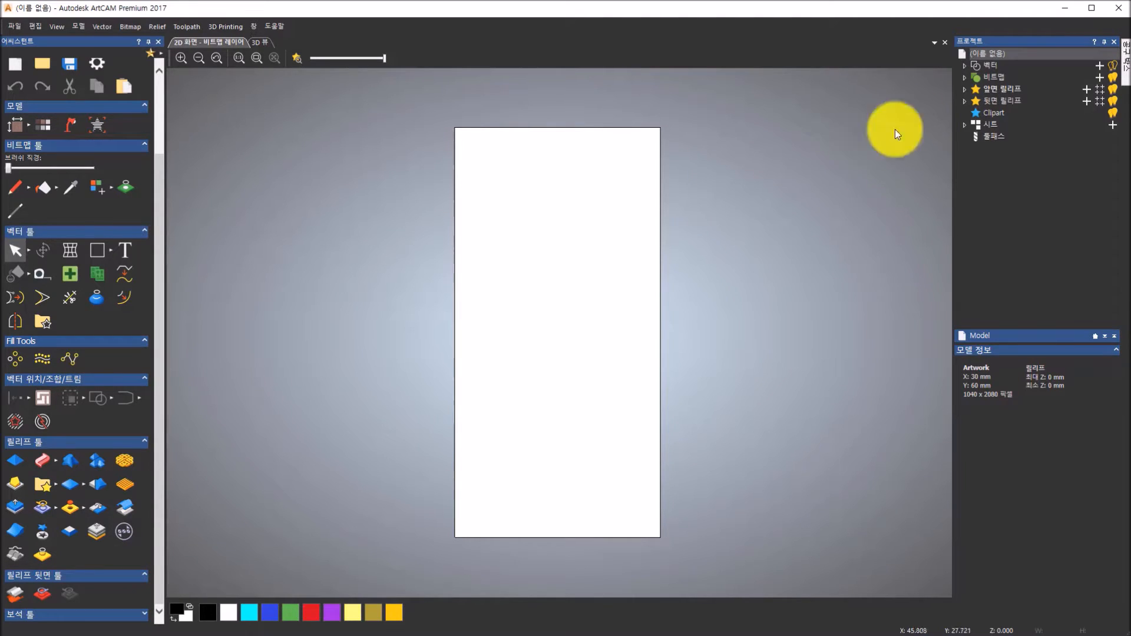
Step: Import the angel.eps vector file into the current vector layer
{"action": "left_click", "coordinate": [967, 63]}
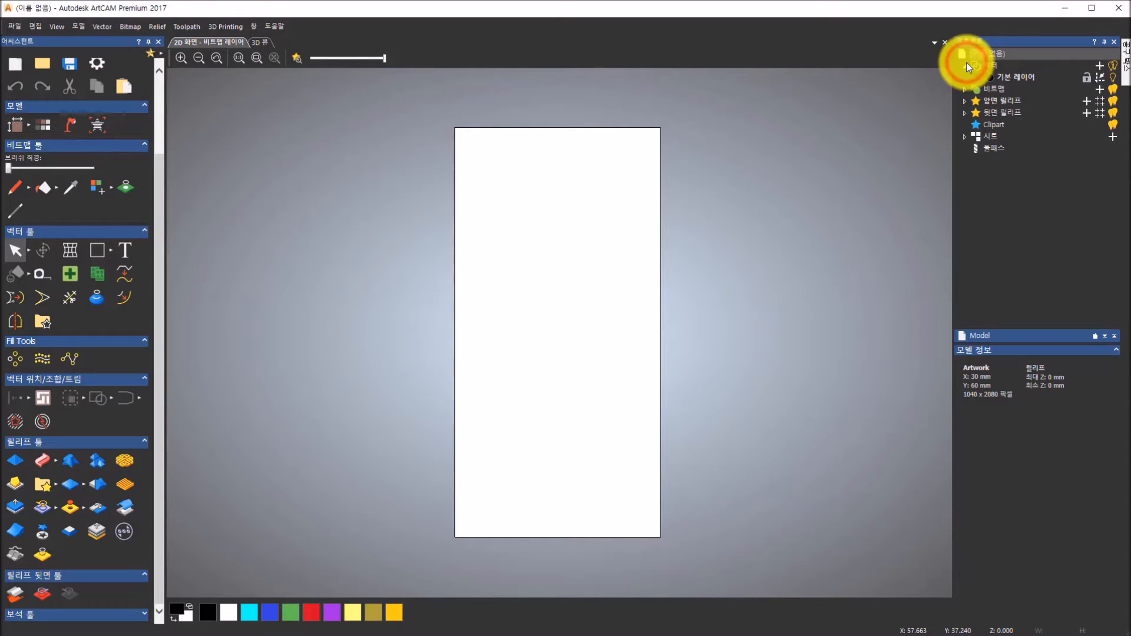
{"action": "left_click", "coordinate": [993, 66]}
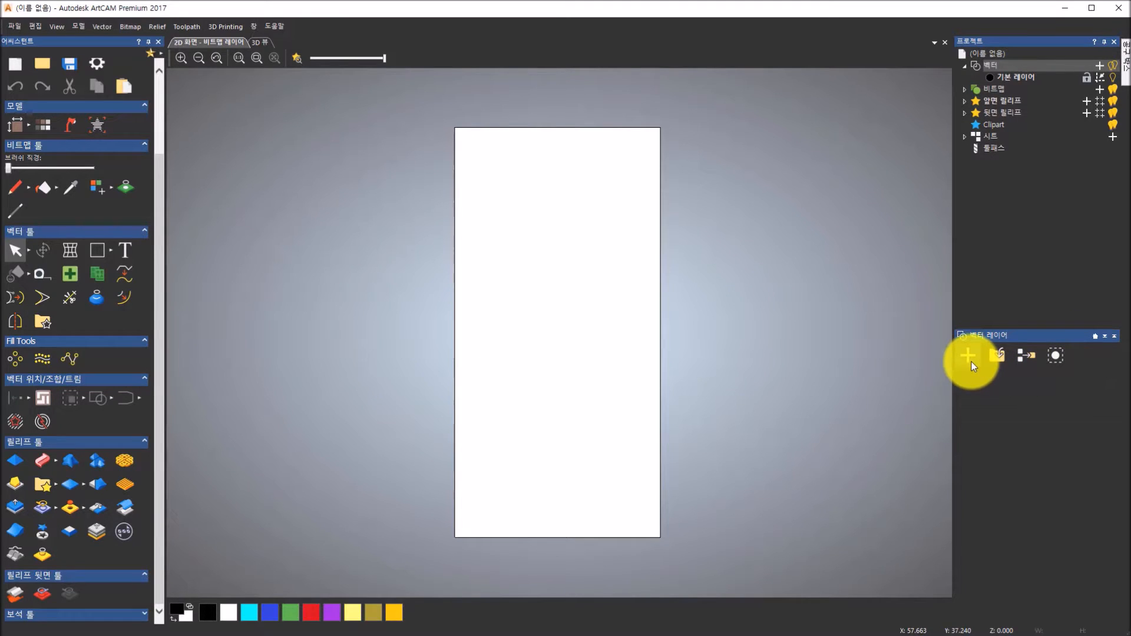
{"action": "left_click", "coordinate": [1006, 363]}
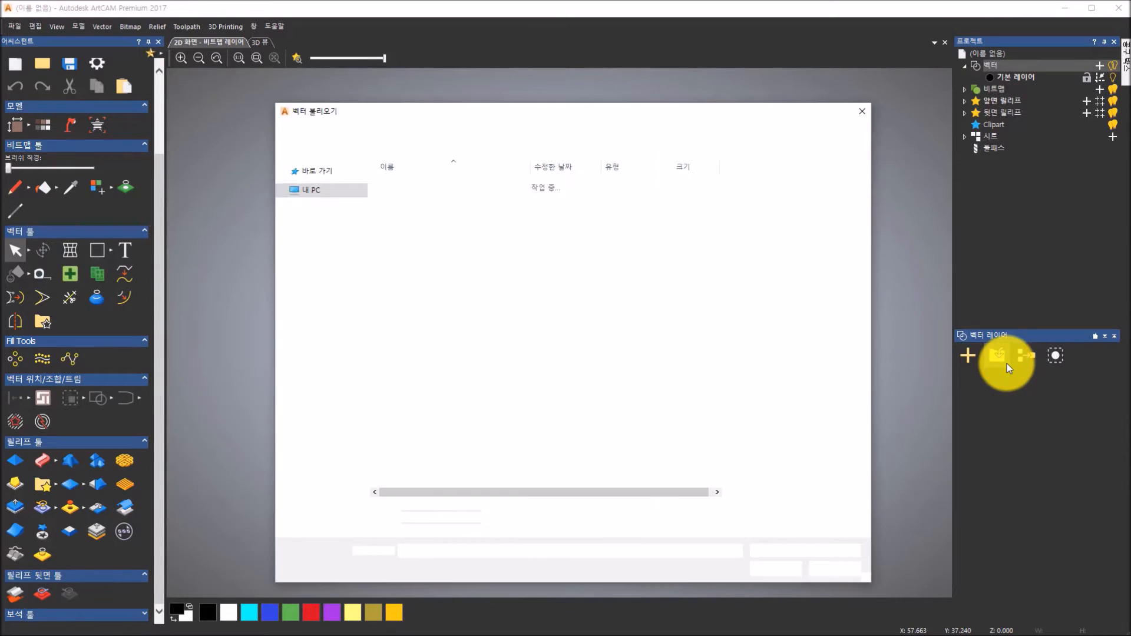
{"action": "left_click", "coordinate": [630, 188]}
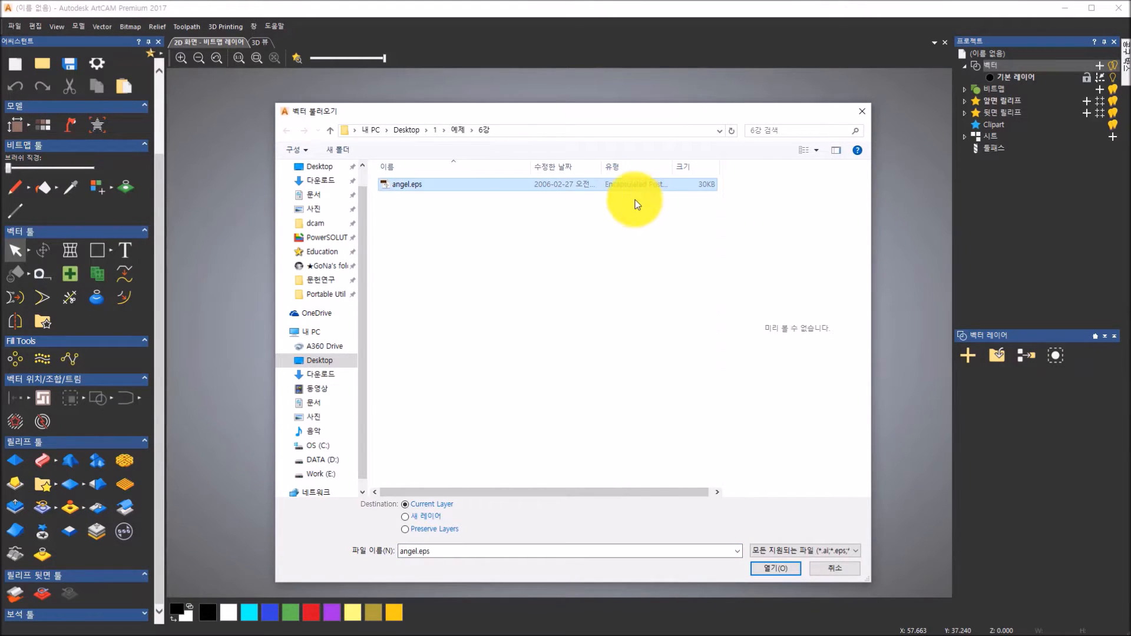
{"action": "left_click", "coordinate": [845, 551]}
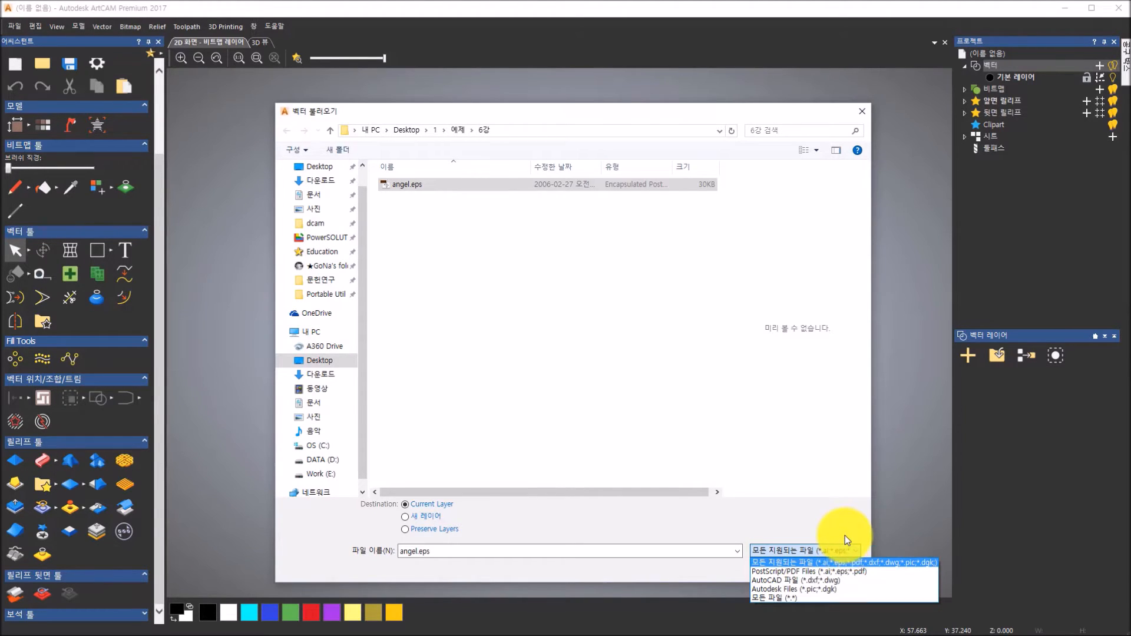
{"action": "left_click", "coordinate": [844, 536]}
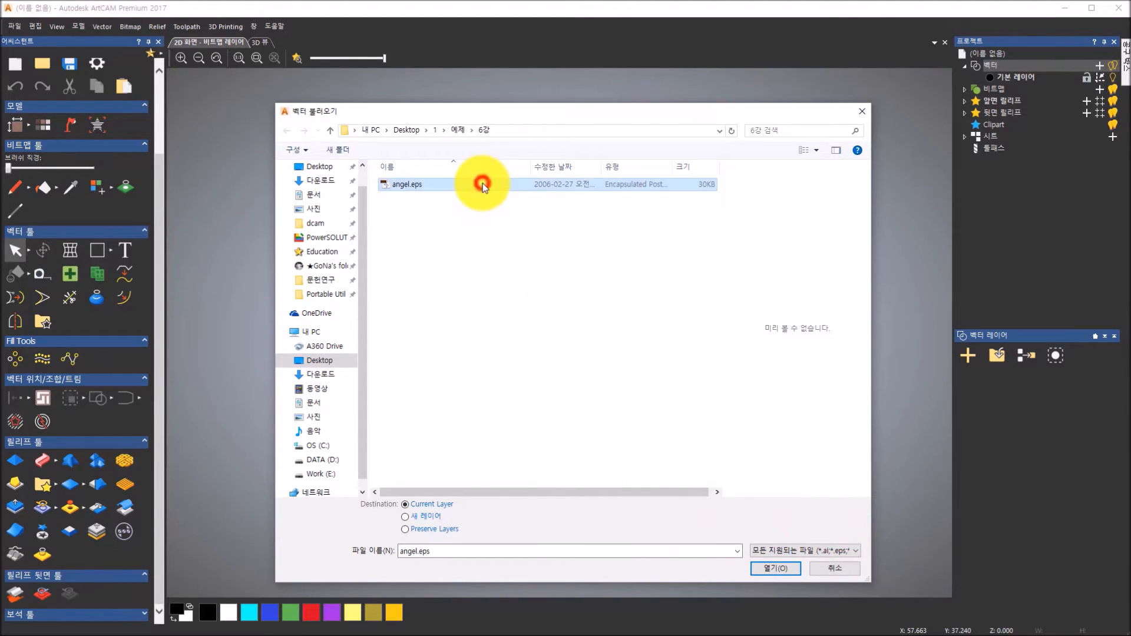
{"action": "left_click", "coordinate": [775, 570]}
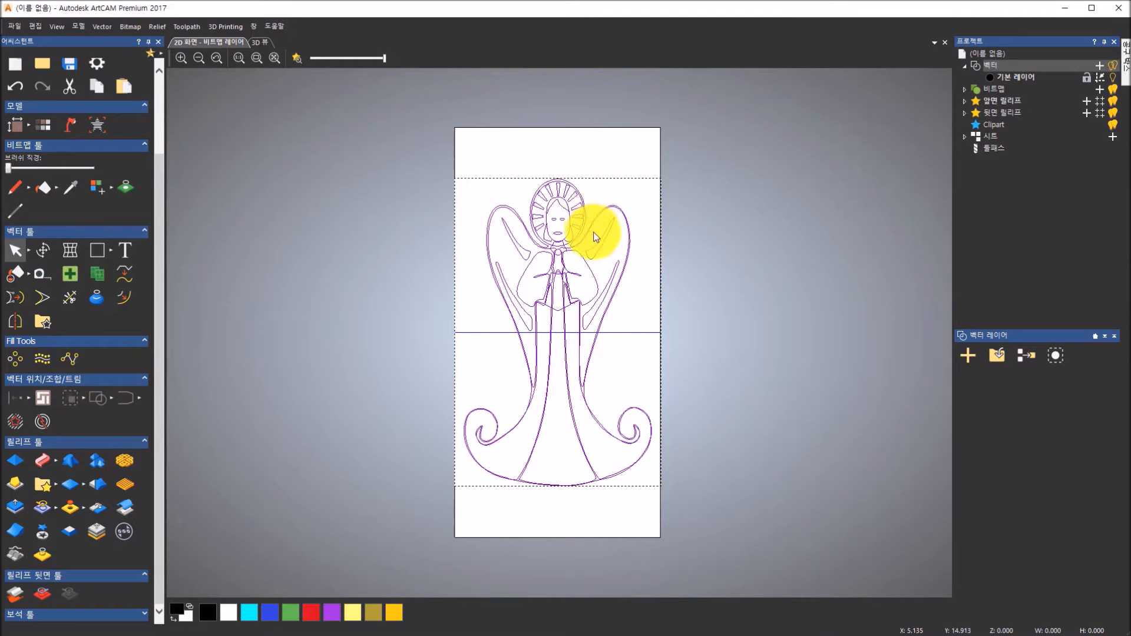
Step: Select the imported angel artwork and ungroup its vectors
{"action": "left_click", "coordinate": [674, 350]}
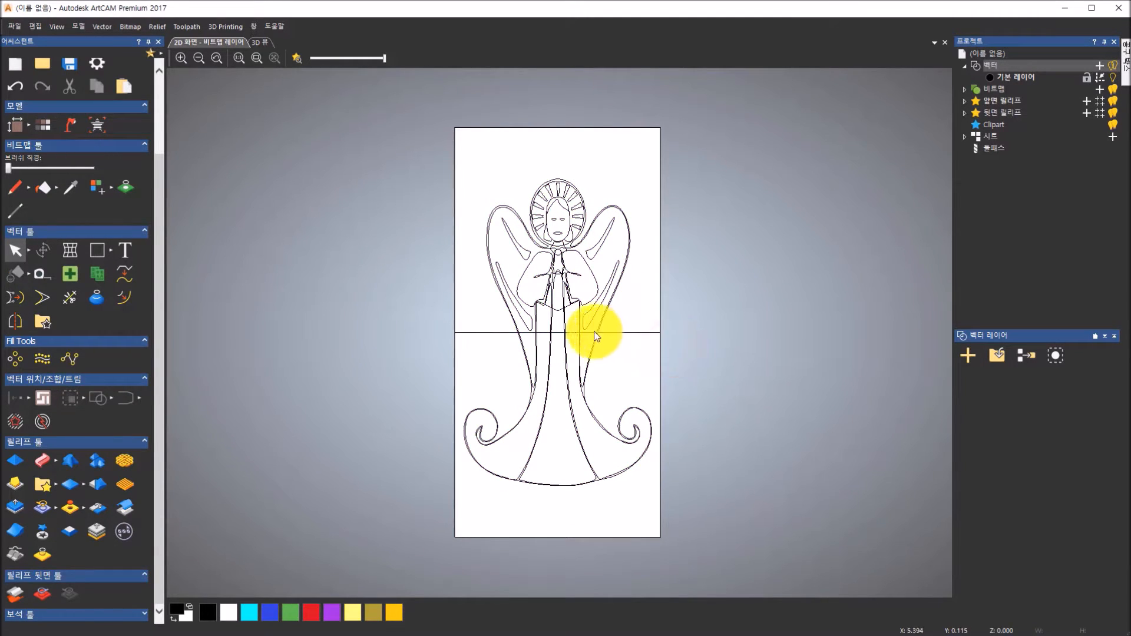
{"action": "left_click", "coordinate": [592, 324]}
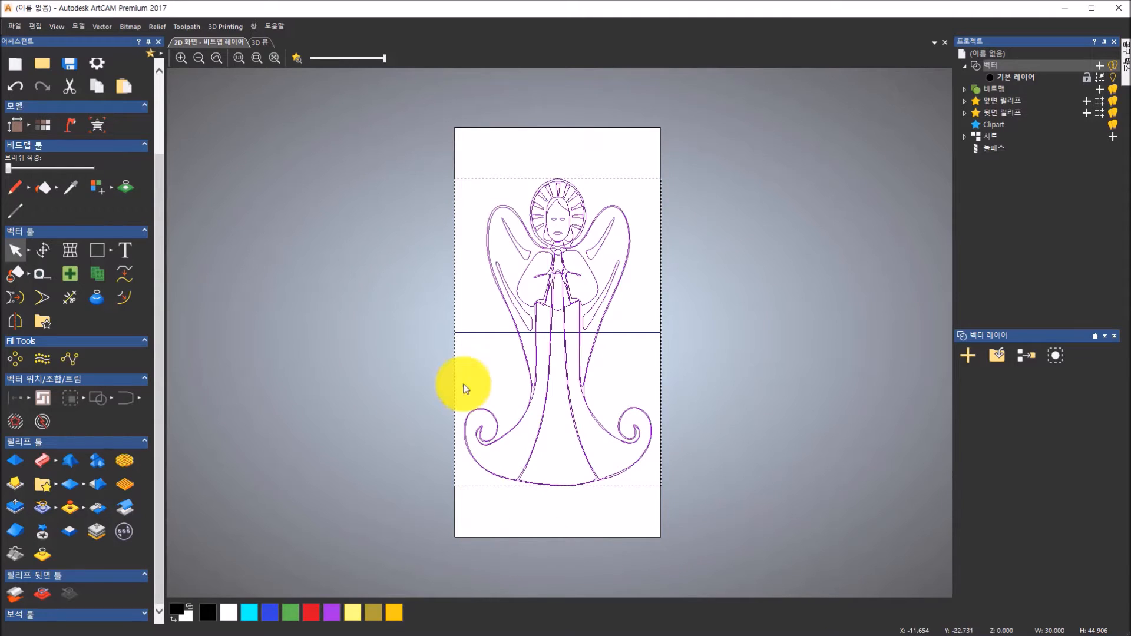
{"action": "left_click", "coordinate": [704, 404]}
{"action": "left_click", "coordinate": [594, 346]}
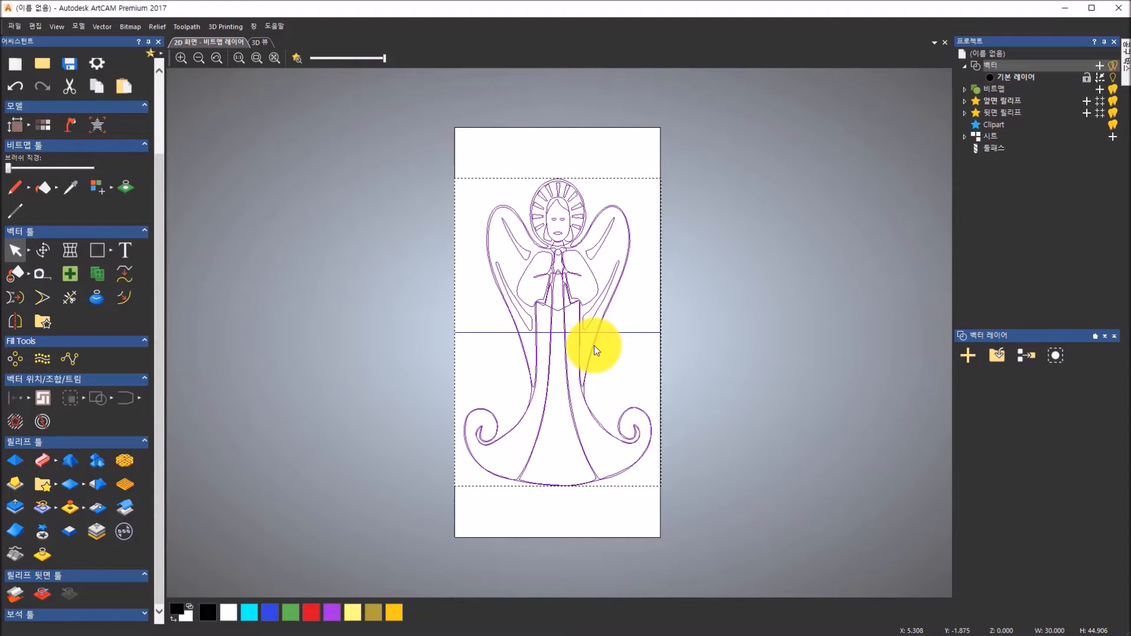
{"action": "right_click", "coordinate": [594, 345]}
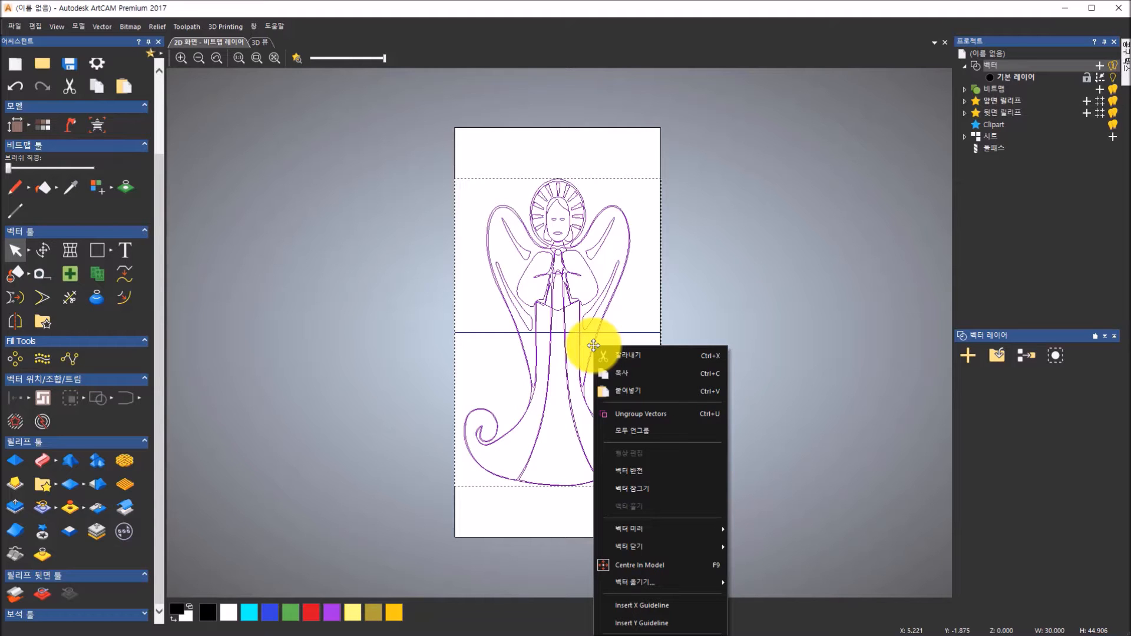
{"action": "left_click", "coordinate": [691, 419]}
{"action": "left_click", "coordinate": [690, 419]}
Step: Check the separate dress and outer outlines of the angel, and delete the horizontal line across its middle
{"action": "left_click", "coordinate": [590, 355]}
{"action": "left_click", "coordinate": [565, 356]}
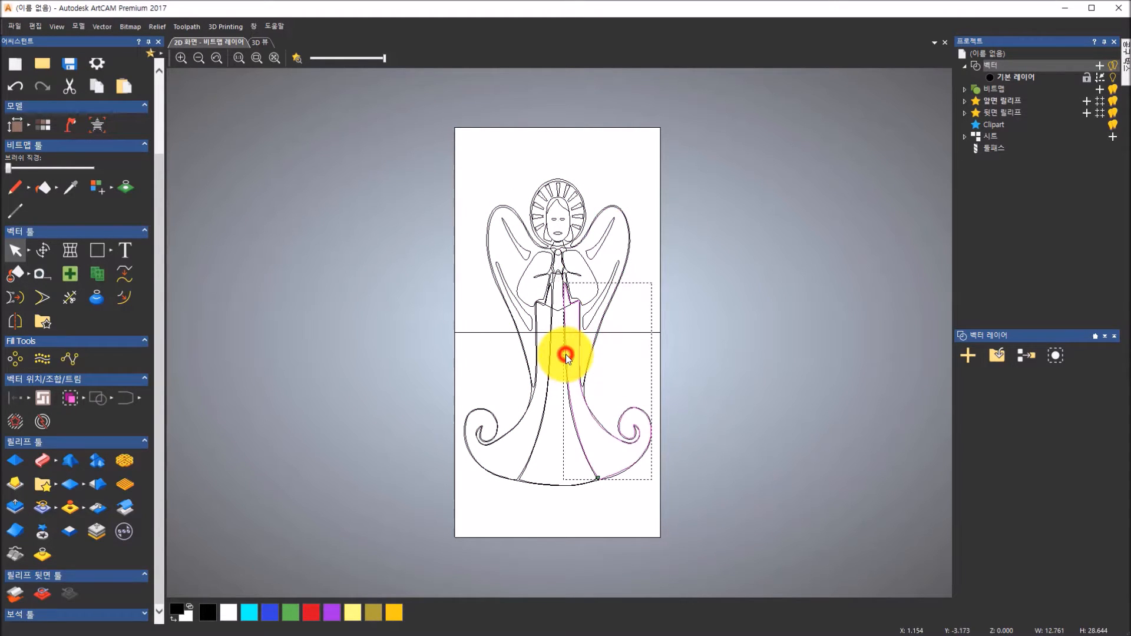
{"action": "left_click", "coordinate": [547, 363]}
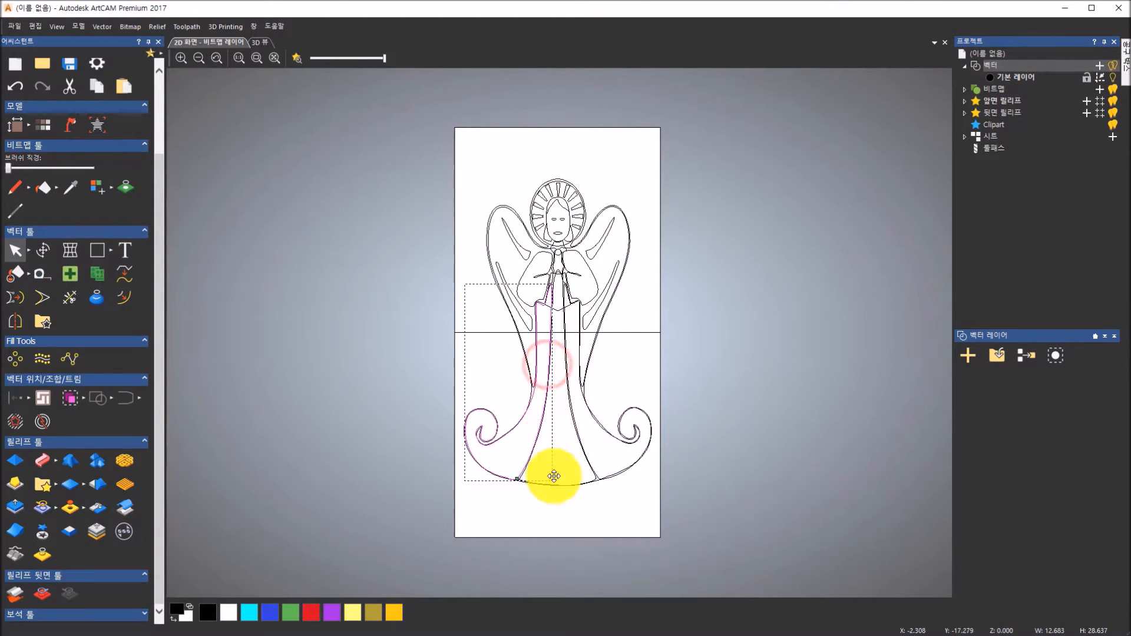
{"action": "left_click", "coordinate": [592, 480]}
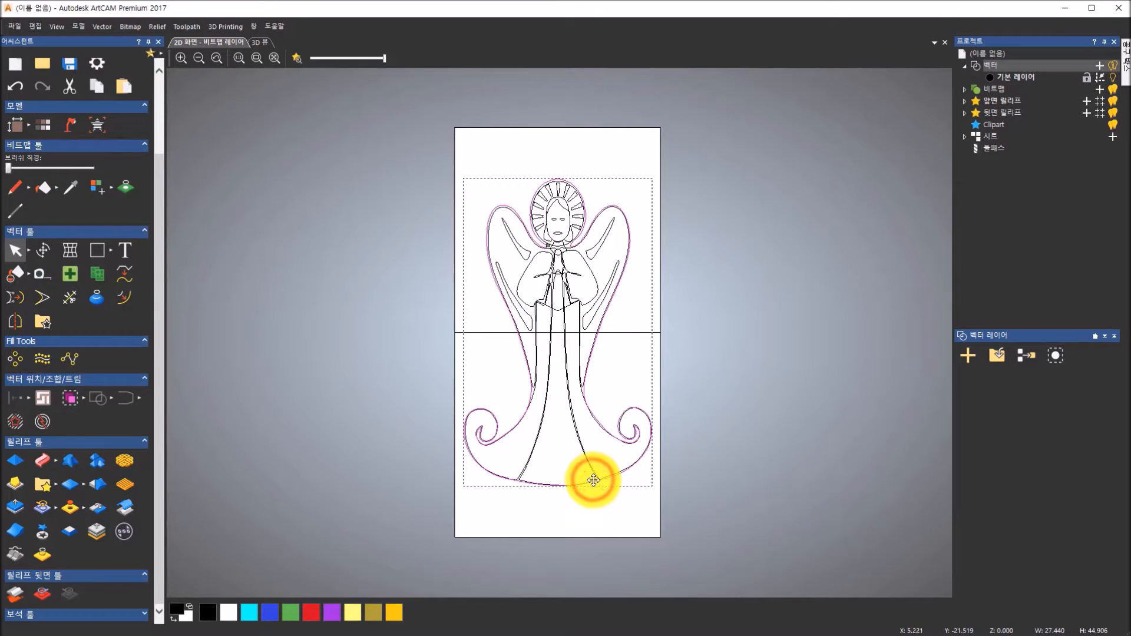
{"action": "left_click", "coordinate": [596, 475]}
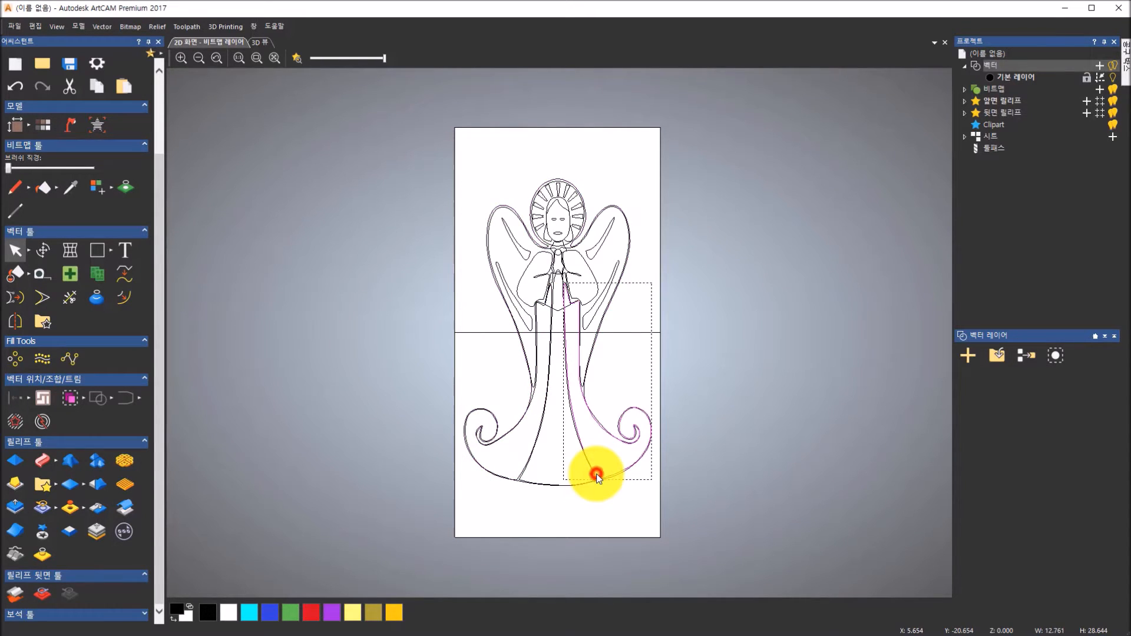
{"action": "left_click", "coordinate": [694, 398]}
{"action": "left_click", "coordinate": [646, 332]}
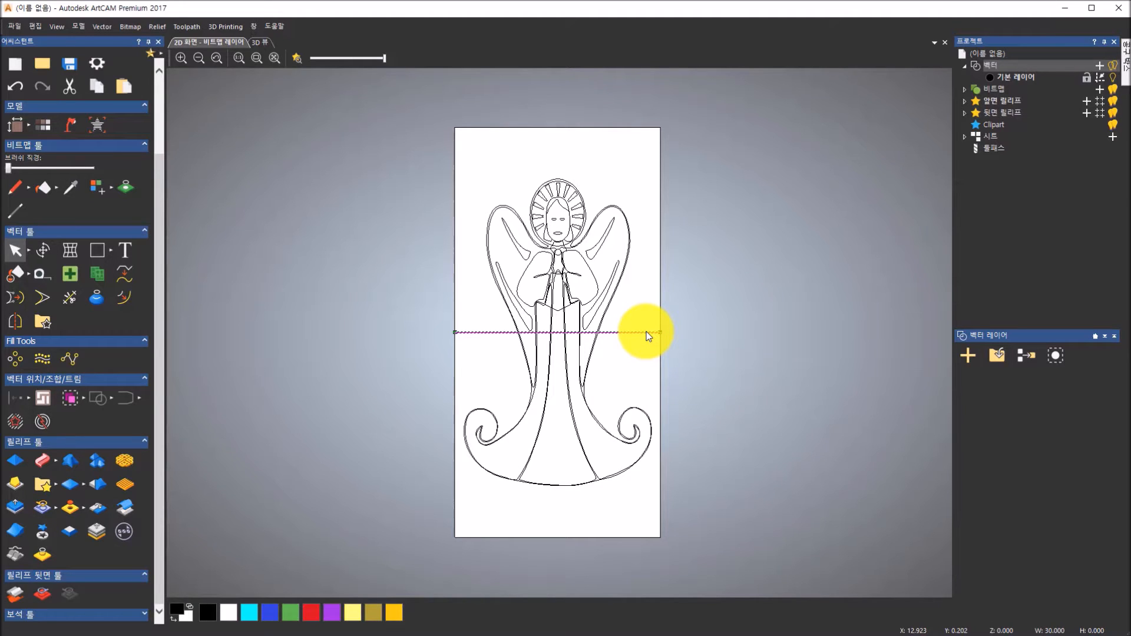
{"action": "key", "text": "Delete"}
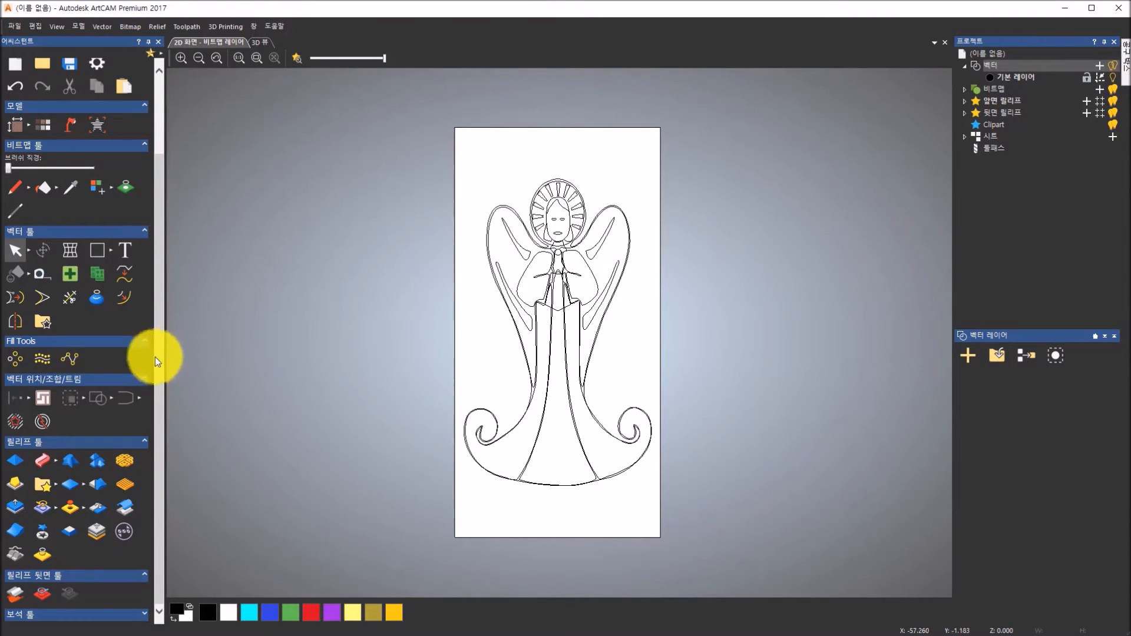
Step: Start the Shape Editor and select the angel's outer outline as the vector to shape
{"action": "left_click_drag", "start_coordinate": [157, 366], "coordinate": [157, 407]}
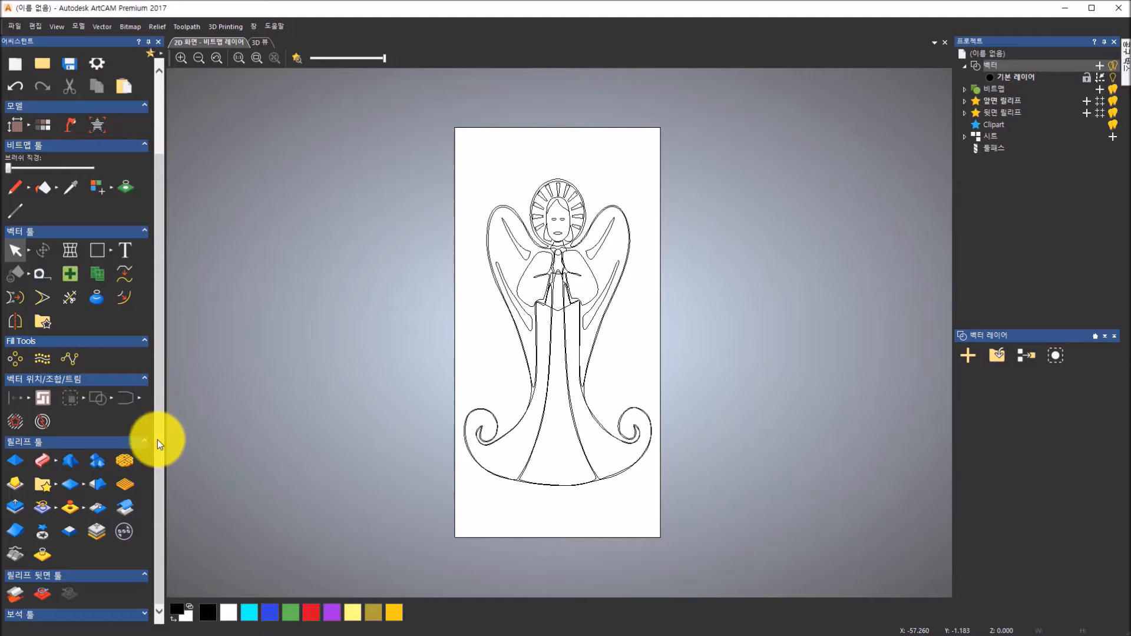
{"action": "left_click", "coordinate": [20, 460]}
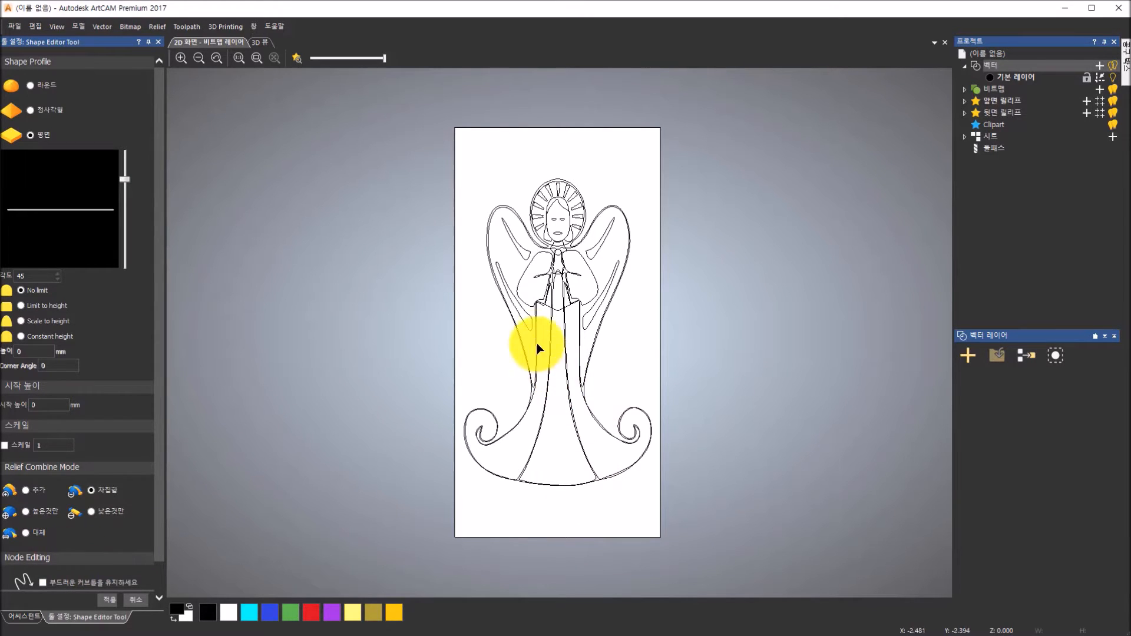
{"action": "scroll", "coordinate": [578, 383], "scroll_direction": "up", "scroll_amount": 2}
{"action": "left_click", "coordinate": [579, 358]}
{"action": "scroll", "coordinate": [580, 358], "scroll_direction": "down", "scroll_amount": 4}
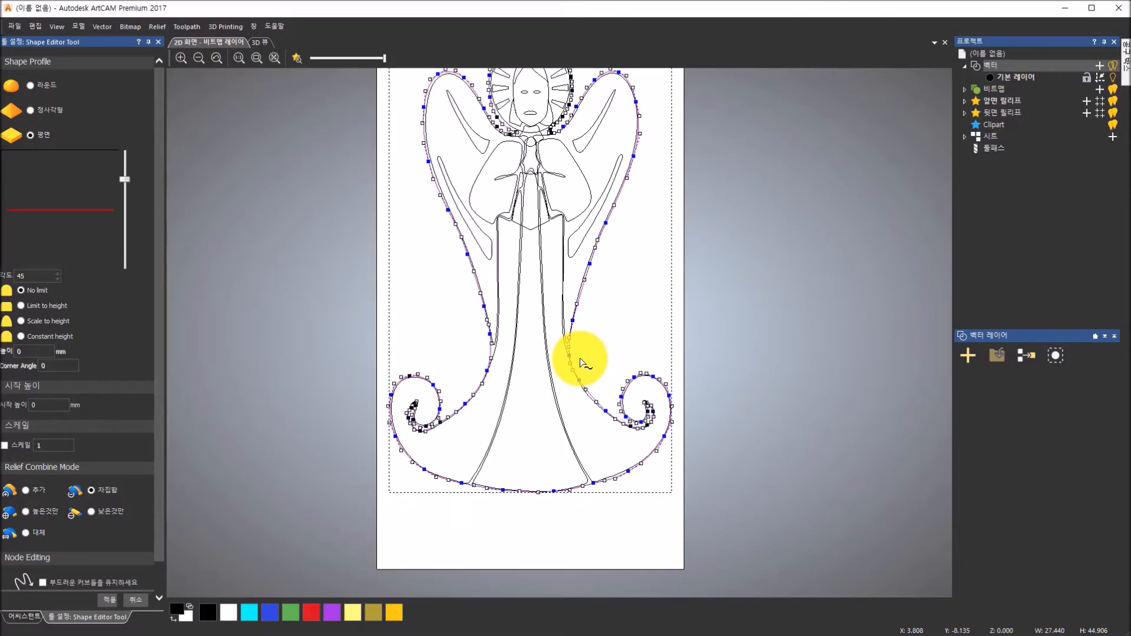
{"action": "scroll", "coordinate": [549, 195], "scroll_direction": "up", "scroll_amount": 2}
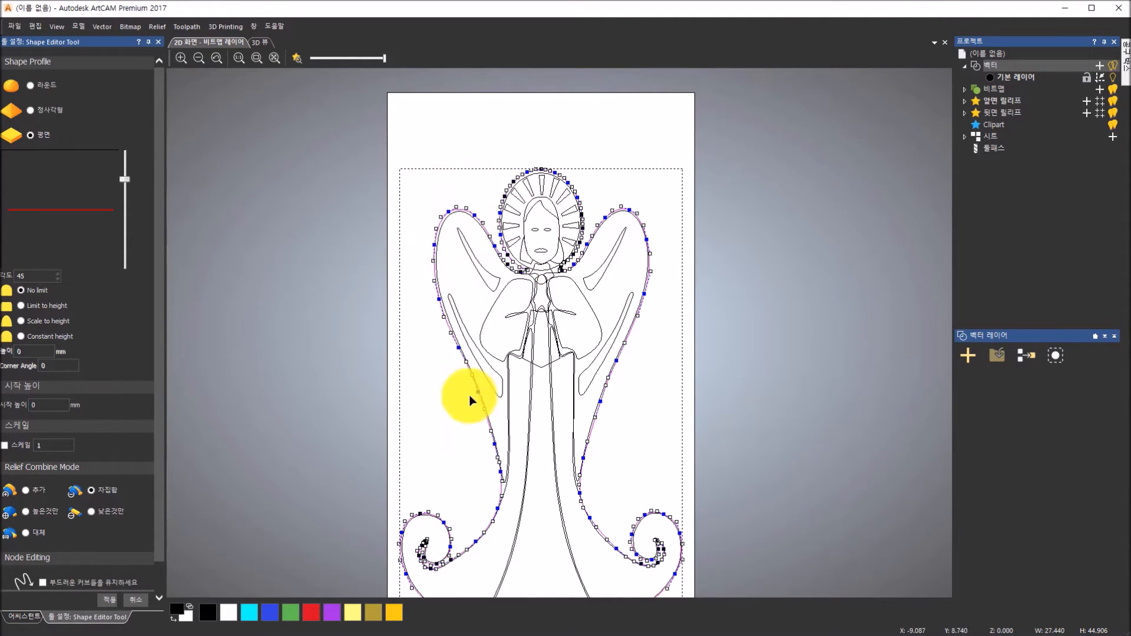
Step: Give the outer outline a round profile with a 90-degree angle, limited to a height of 0.2 mm
{"action": "left_click", "coordinate": [30, 85]}
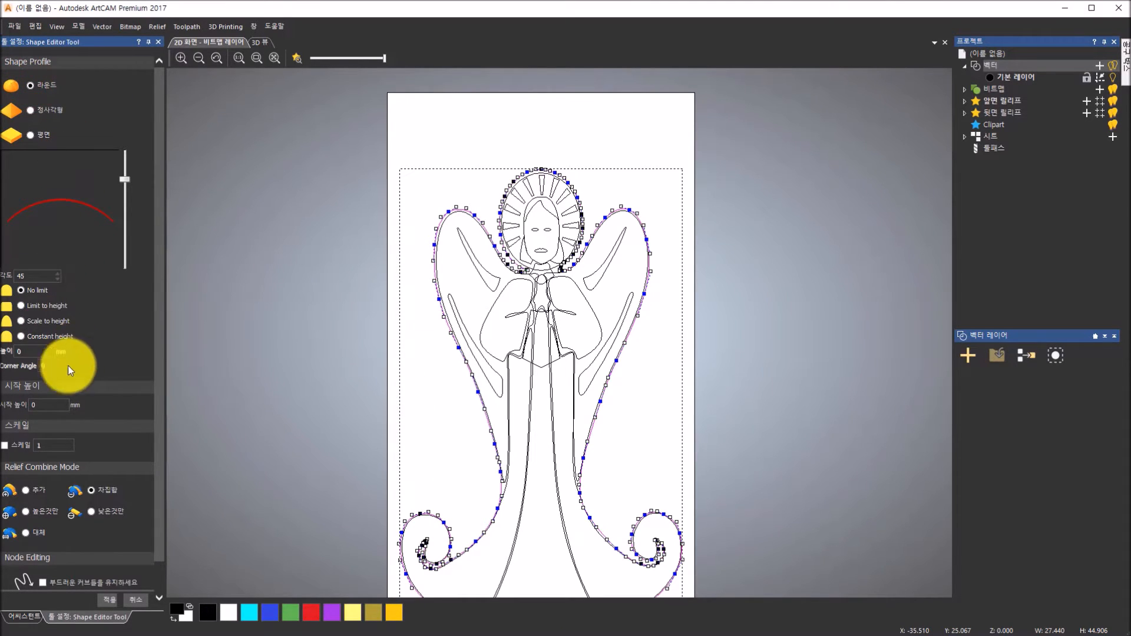
{"action": "left_click", "coordinate": [48, 405]}
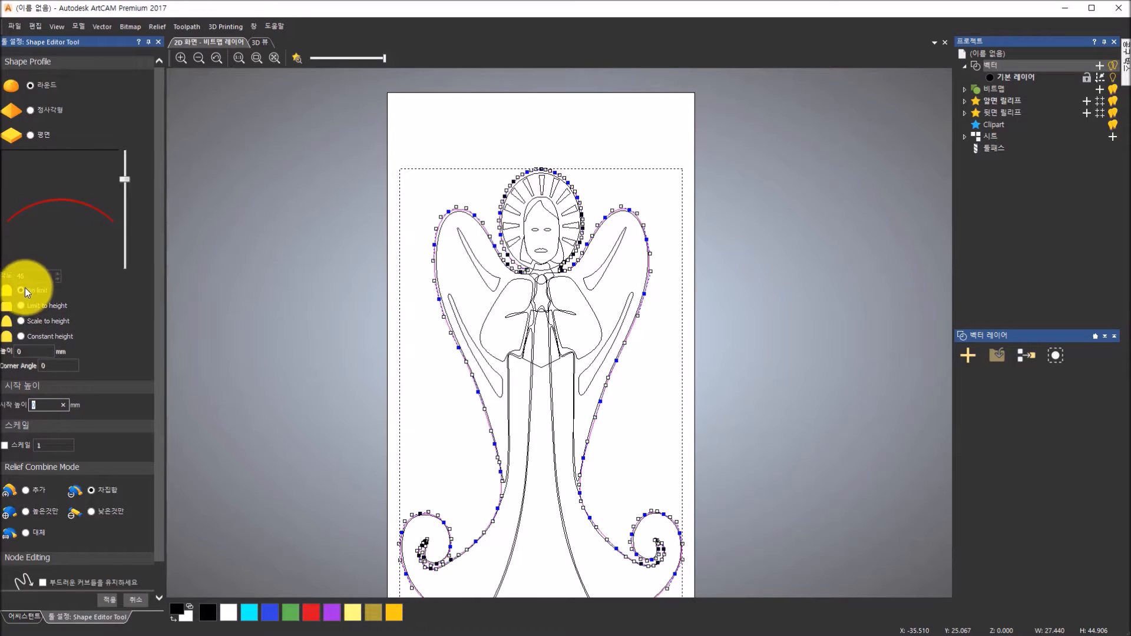
{"action": "left_click", "coordinate": [20, 305]}
{"action": "left_click", "coordinate": [30, 353]}
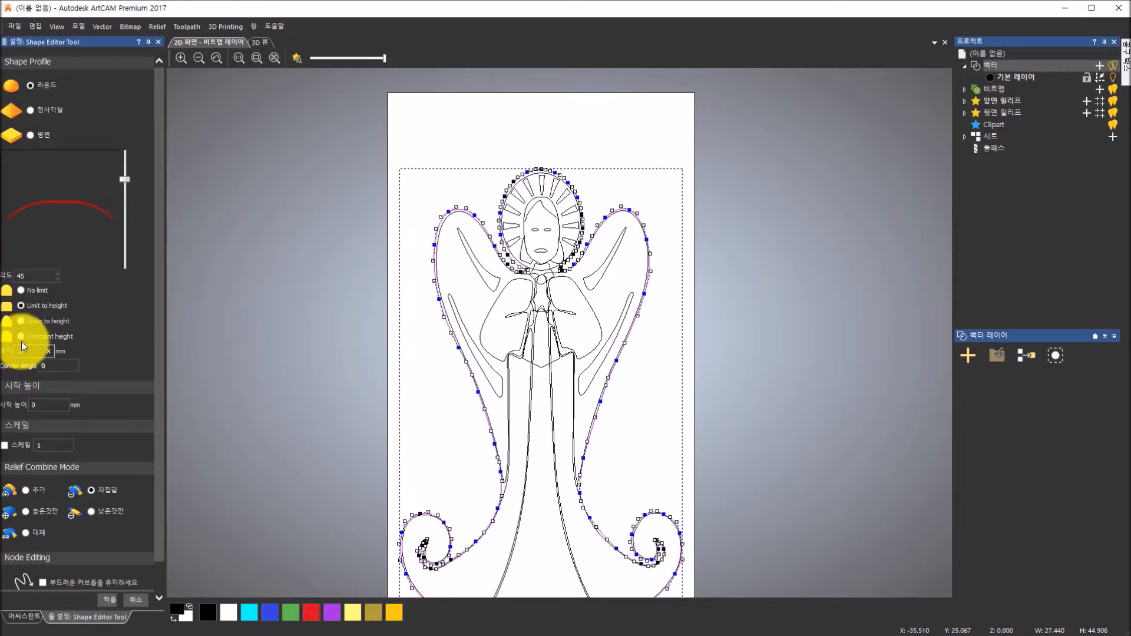
{"action": "left_click_drag", "start_coordinate": [131, 167], "coordinate": [139, 121]}
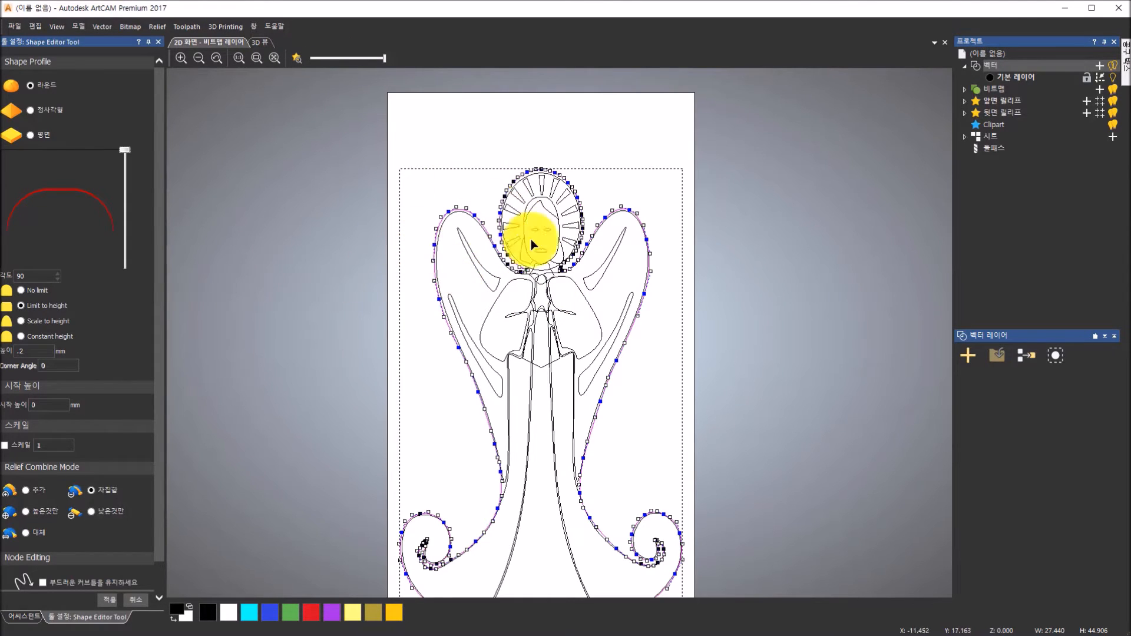
Step: Show the outer outline's relief in the 3D view with the flat base plane displayed, and check its profile edge
{"action": "left_click", "coordinate": [266, 43]}
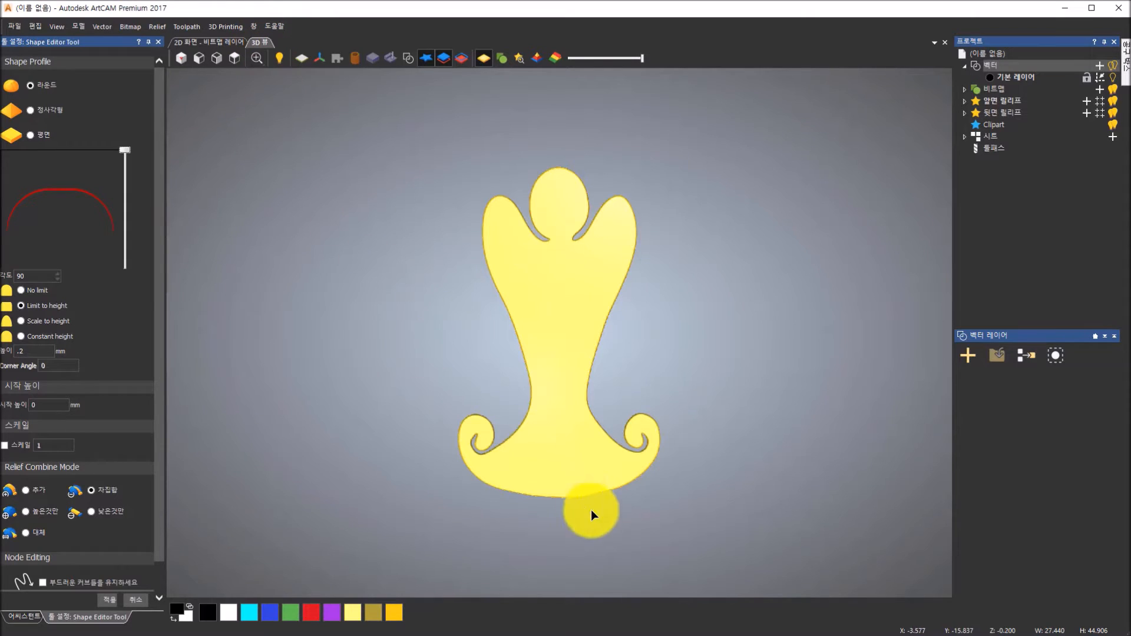
{"action": "left_click_drag", "start_coordinate": [591, 511], "coordinate": [576, 320]}
{"action": "left_click_drag", "start_coordinate": [502, 315], "coordinate": [496, 249]}
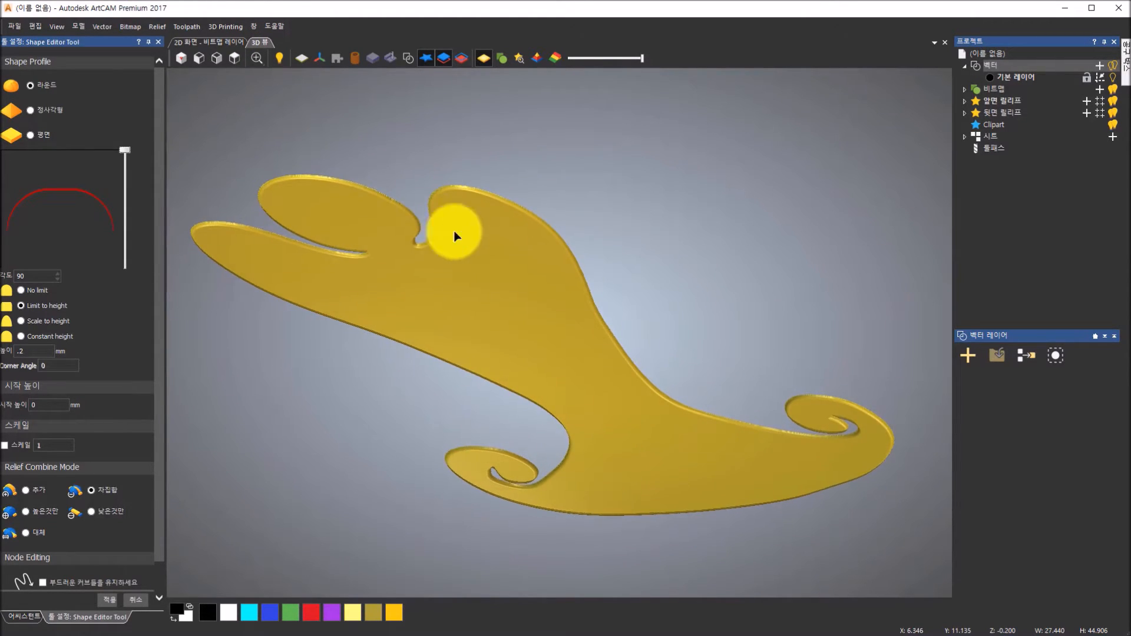
{"action": "scroll", "coordinate": [292, 172], "scroll_direction": "up", "scroll_amount": 4}
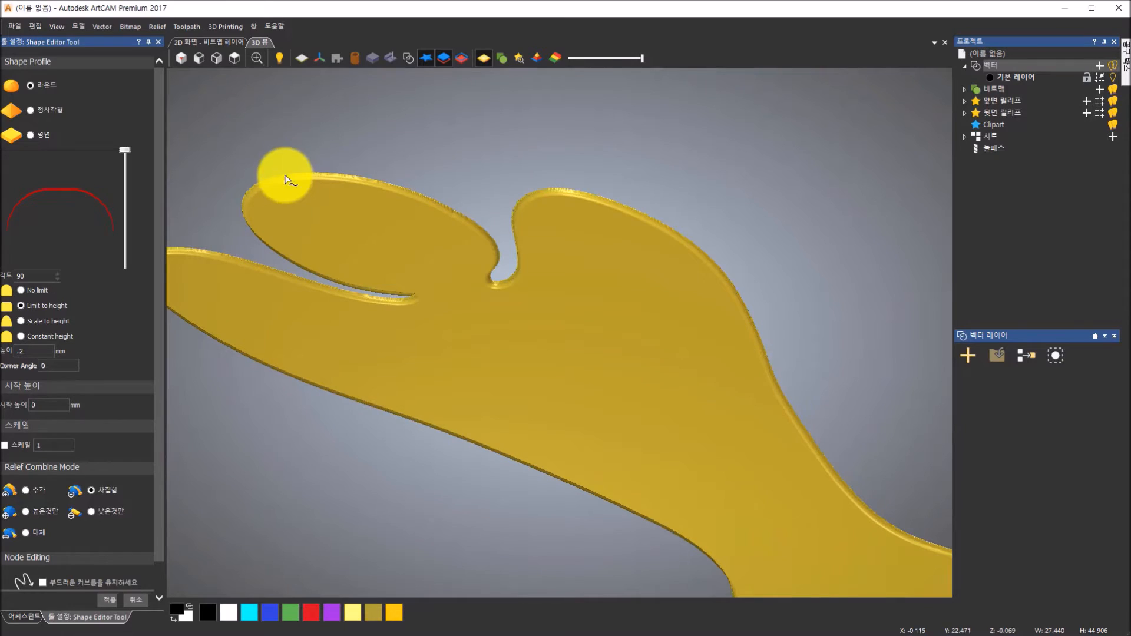
{"action": "left_click", "coordinate": [303, 63]}
{"action": "left_click_drag", "start_coordinate": [489, 298], "coordinate": [454, 238]}
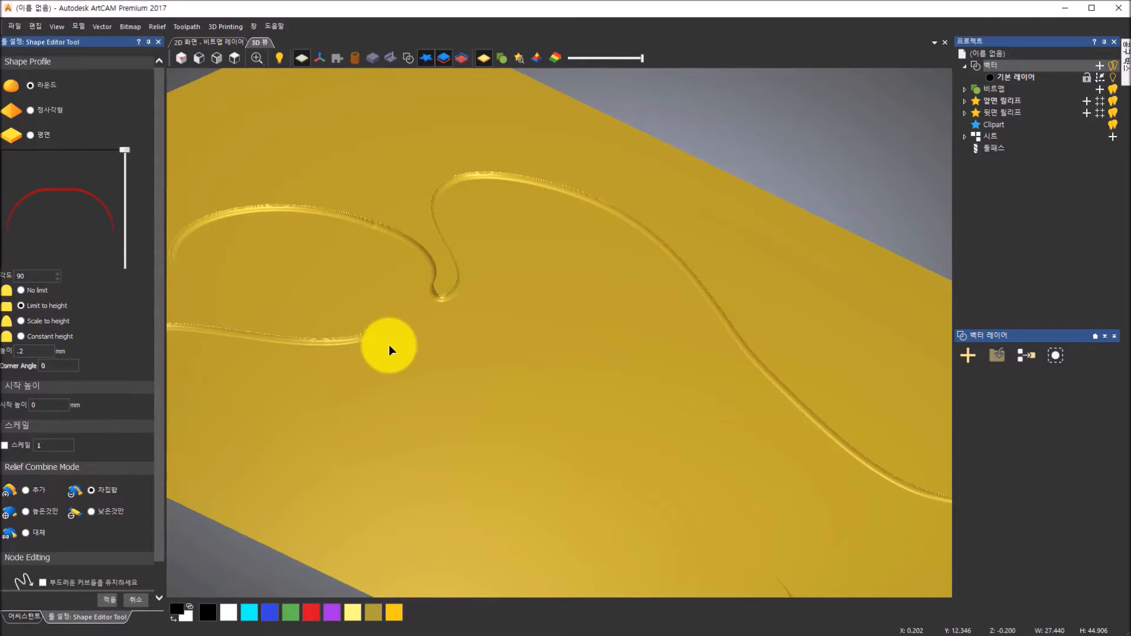
{"action": "left_click", "coordinate": [426, 285]}
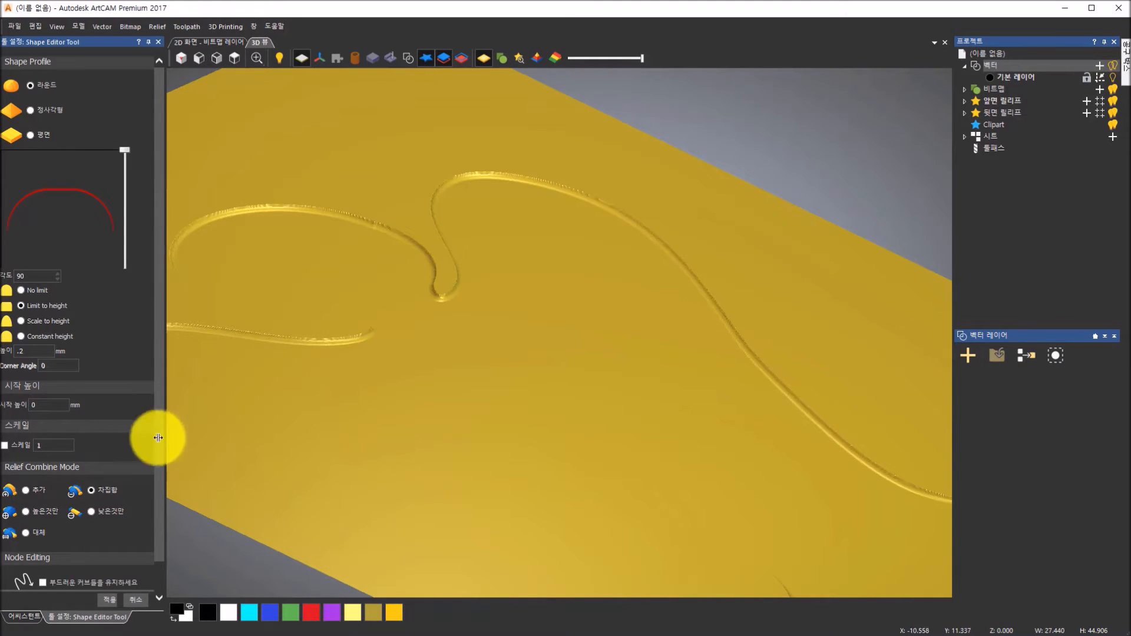
Step: Set the outer outline's relief combine mode to Add (추가) and check the raised edge around the head and wings
{"action": "left_click", "coordinate": [26, 491]}
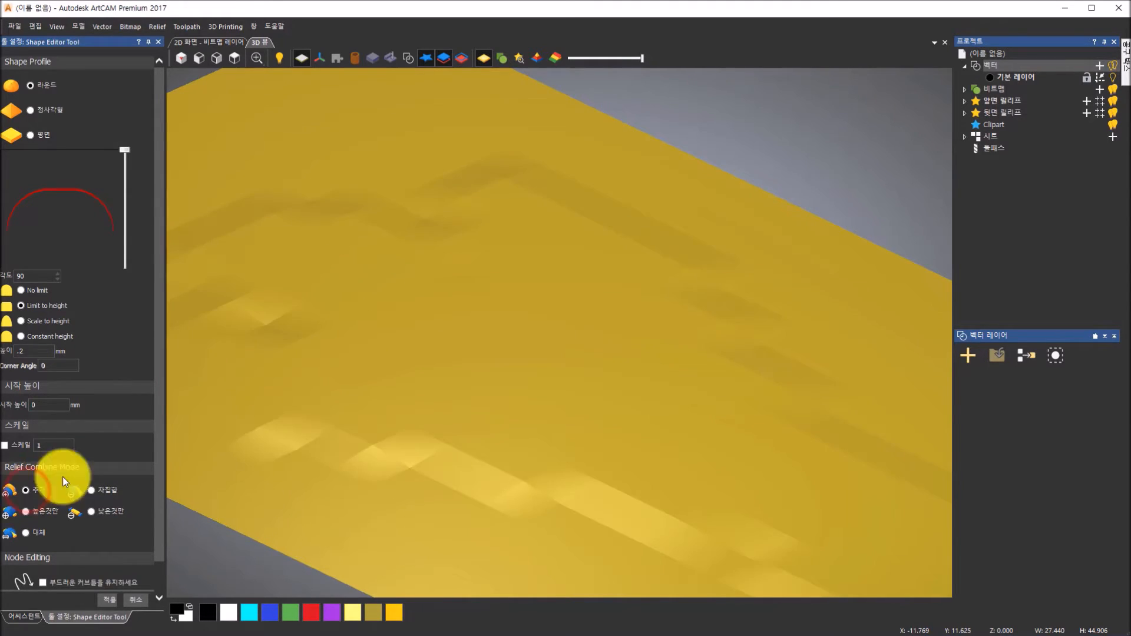
{"action": "scroll", "coordinate": [494, 493], "scroll_direction": "up", "scroll_amount": 3}
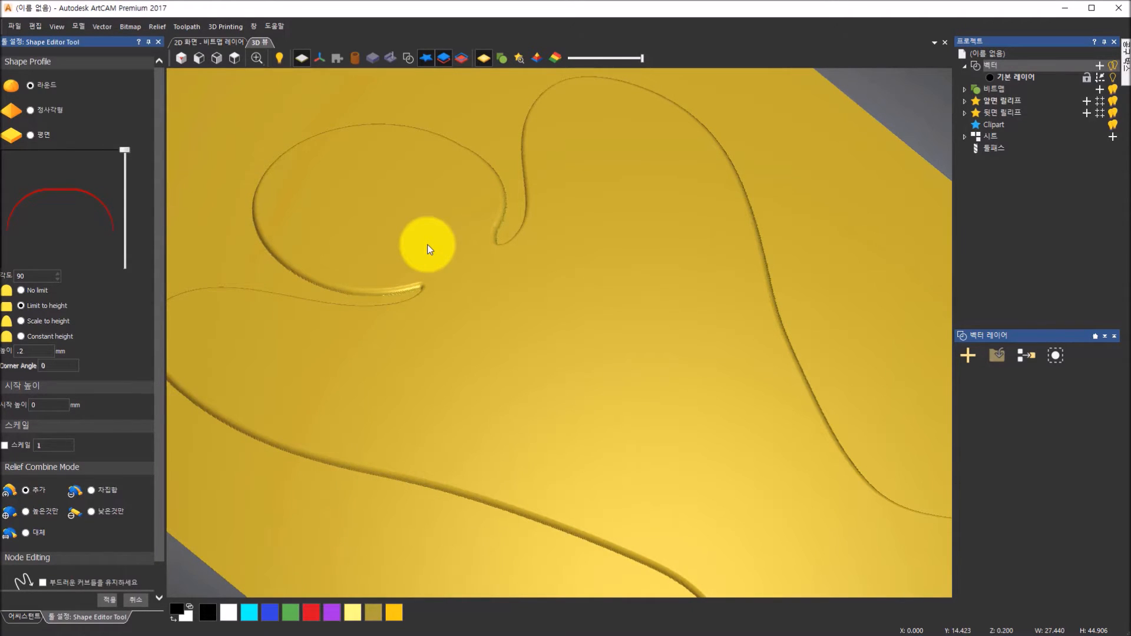
{"action": "scroll", "coordinate": [426, 244], "scroll_direction": "down", "scroll_amount": 2}
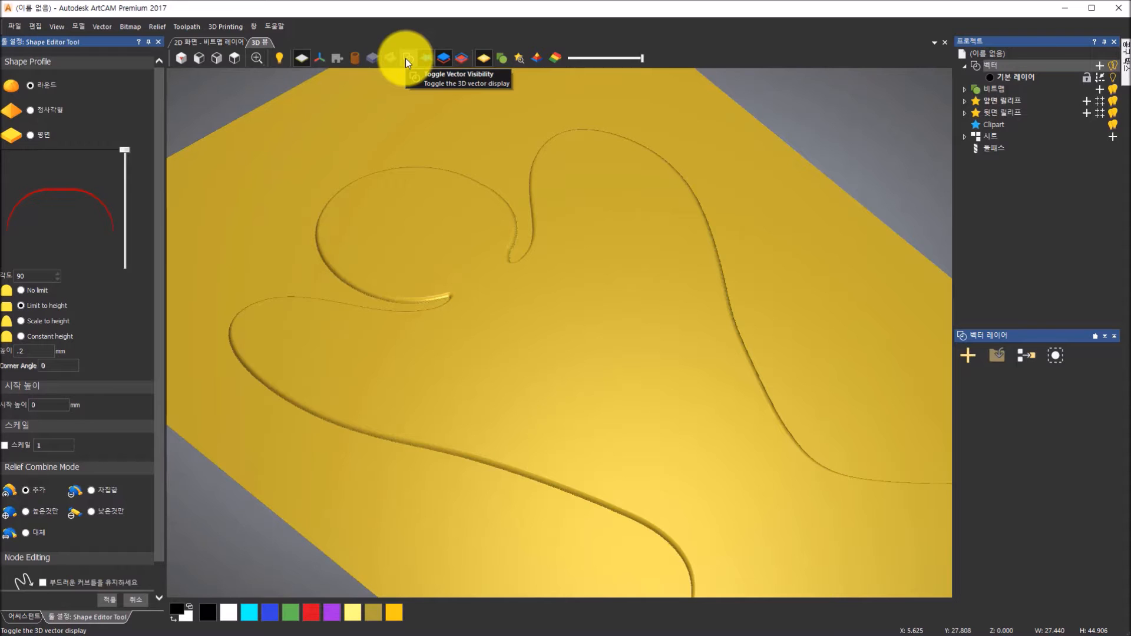
Step: Display the angel's vectors over the relief in the 3D view
{"action": "left_click", "coordinate": [406, 58]}
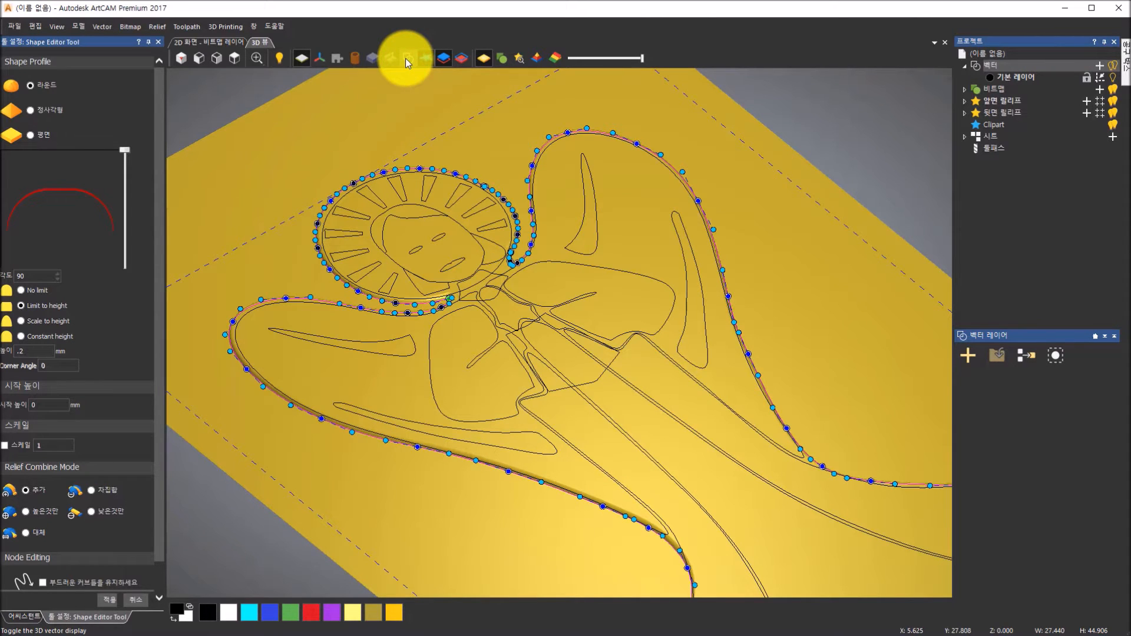
{"action": "left_click_drag", "start_coordinate": [345, 364], "coordinate": [543, 355]}
{"action": "scroll", "coordinate": [455, 307], "scroll_direction": "down", "scroll_amount": 3}
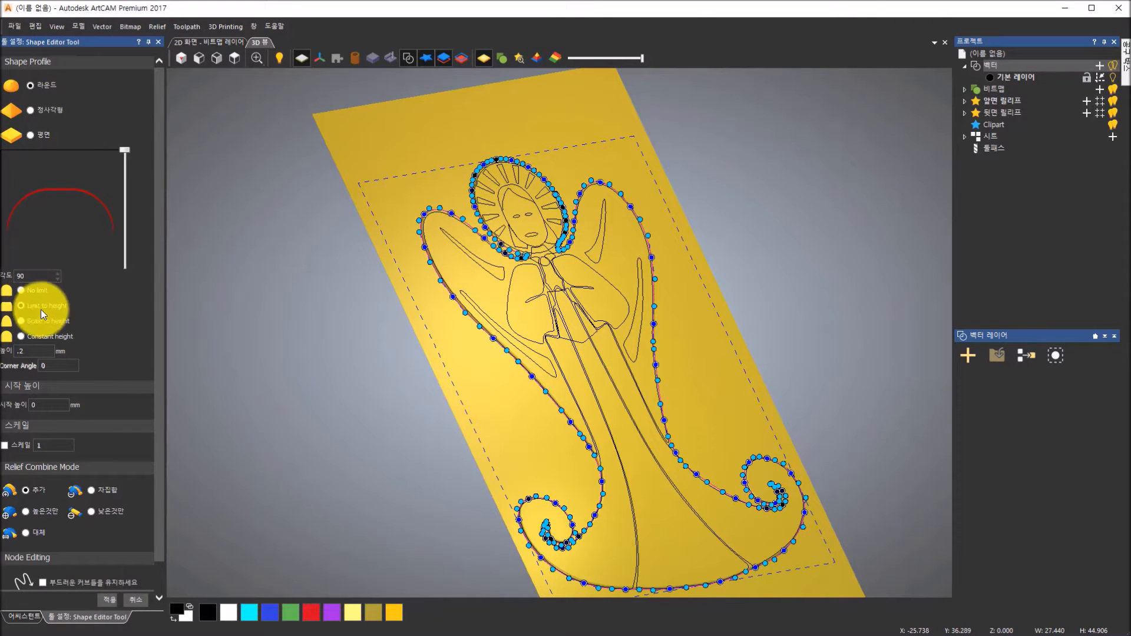
{"action": "left_click", "coordinate": [36, 352]}
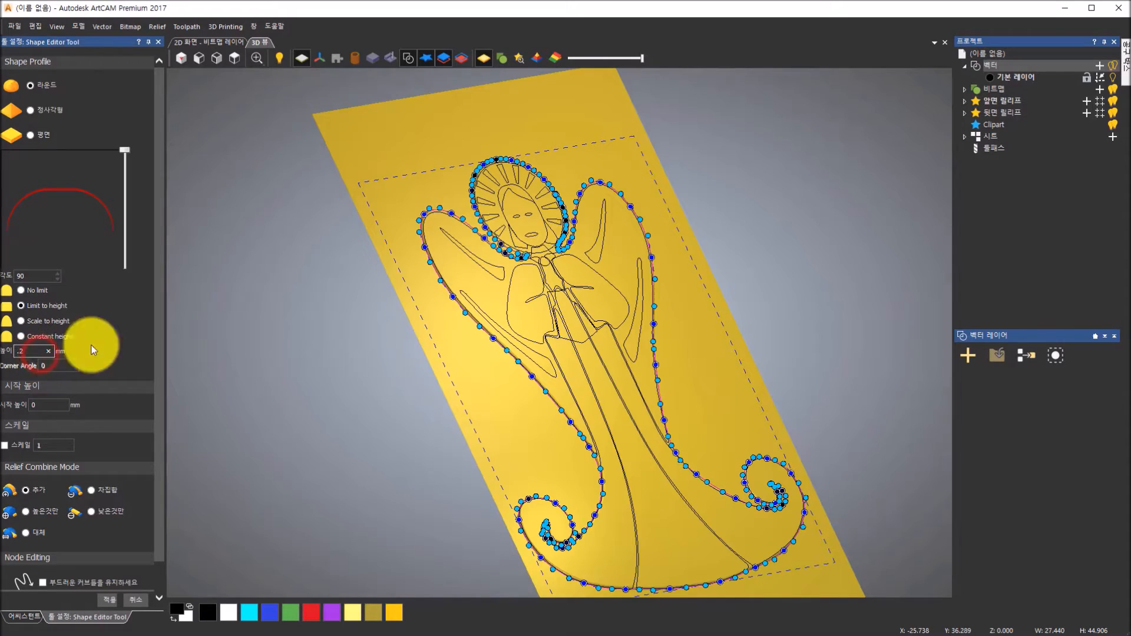
{"action": "left_click_drag", "start_coordinate": [702, 450], "coordinate": [638, 391]}
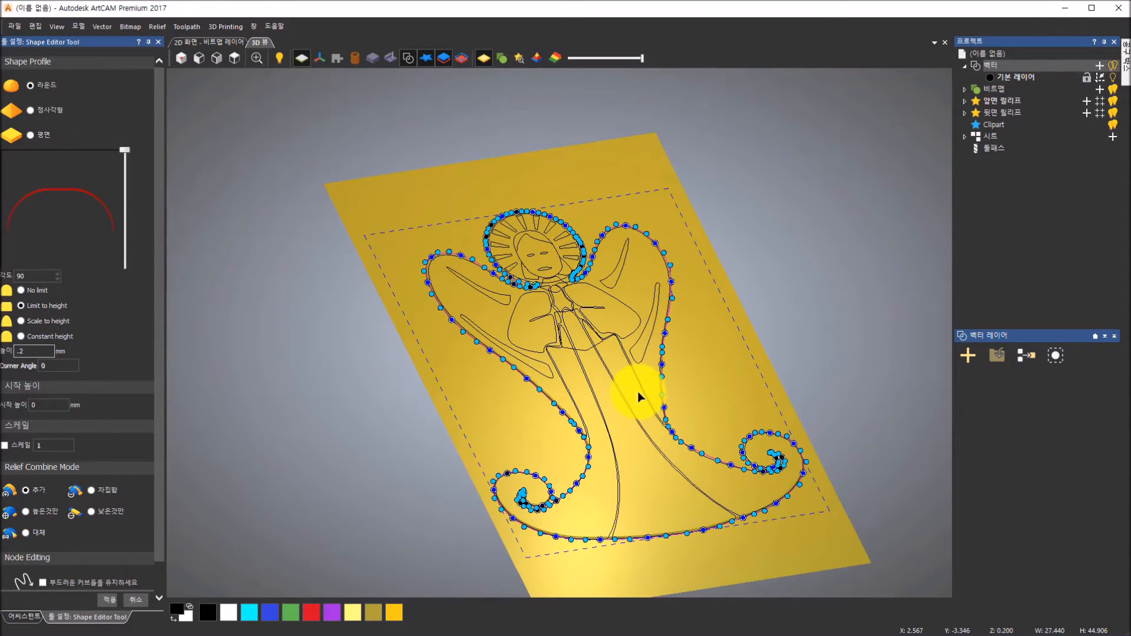
Step: Select the angel's left wing outline and give it a round profile with an 8-degree angle
{"action": "scroll", "coordinate": [543, 370], "scroll_direction": "up", "scroll_amount": 5}
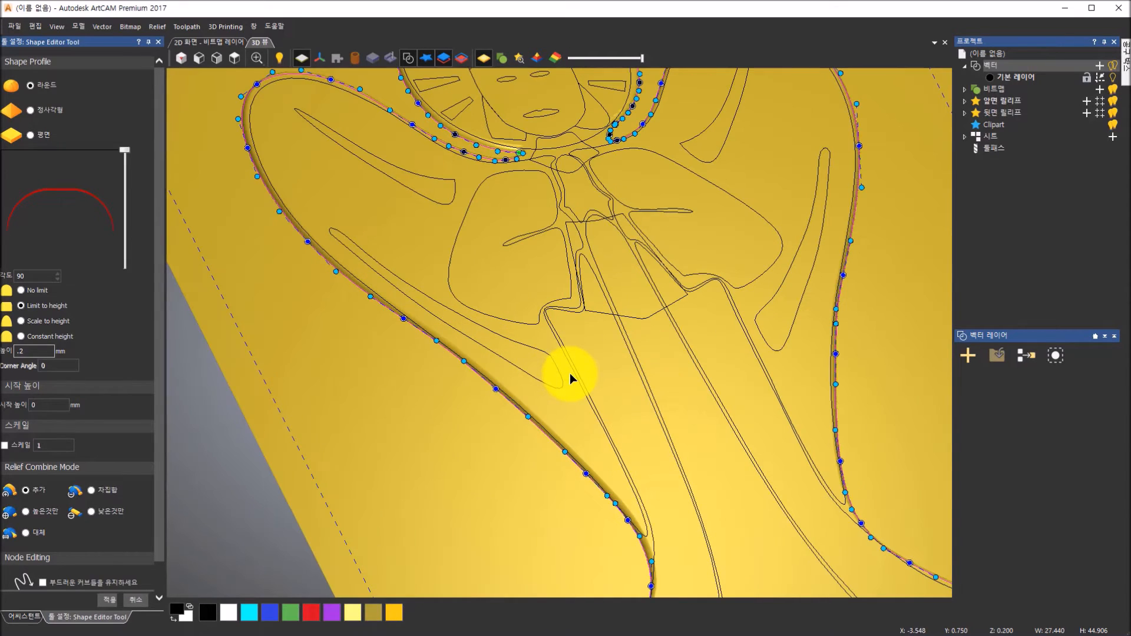
{"action": "left_click", "coordinate": [574, 372]}
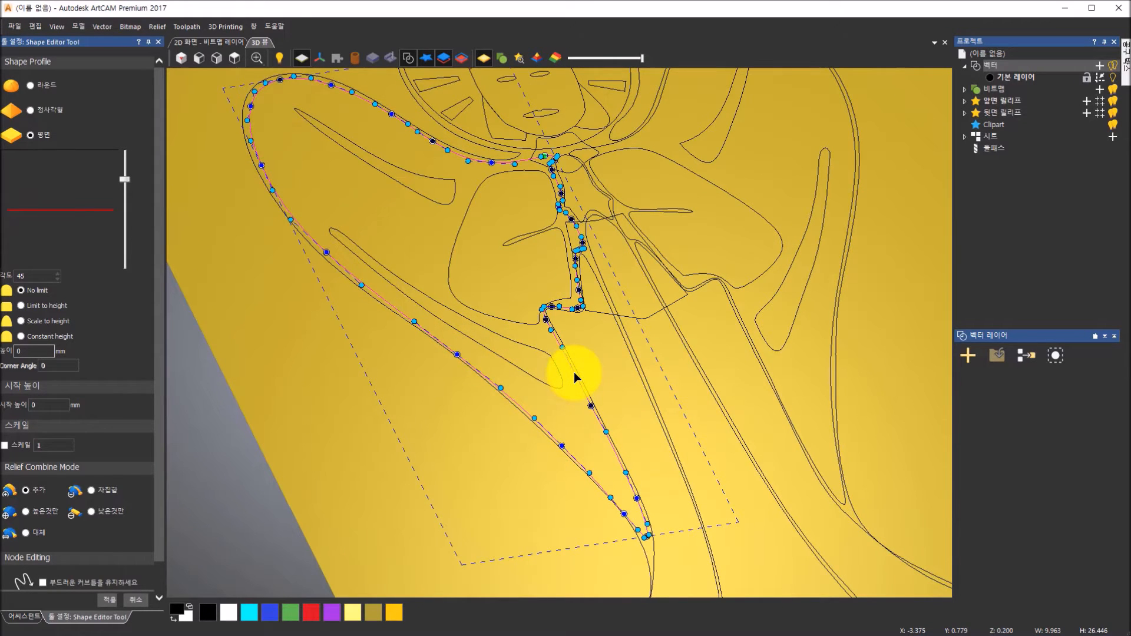
{"action": "left_click", "coordinate": [33, 86]}
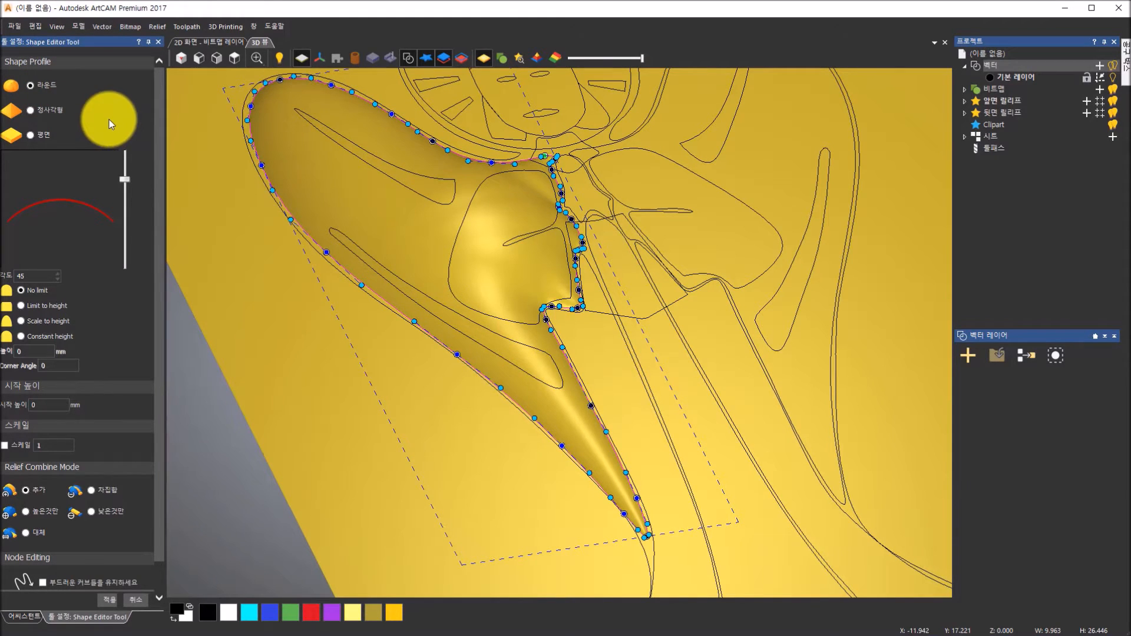
{"action": "left_click_drag", "start_coordinate": [126, 171], "coordinate": [128, 203]}
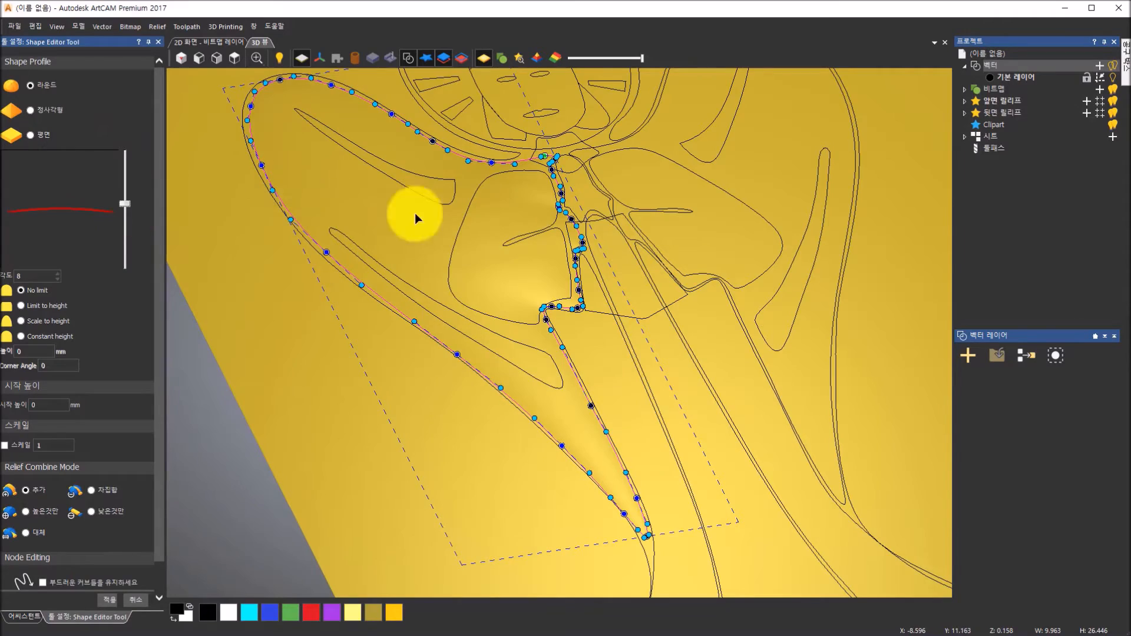
Step: Add the opposite wing to the selection, set the round profile angle to 30 degrees, and apply the shape to both wings
{"action": "left_click_drag", "start_coordinate": [593, 397], "coordinate": [553, 293]}
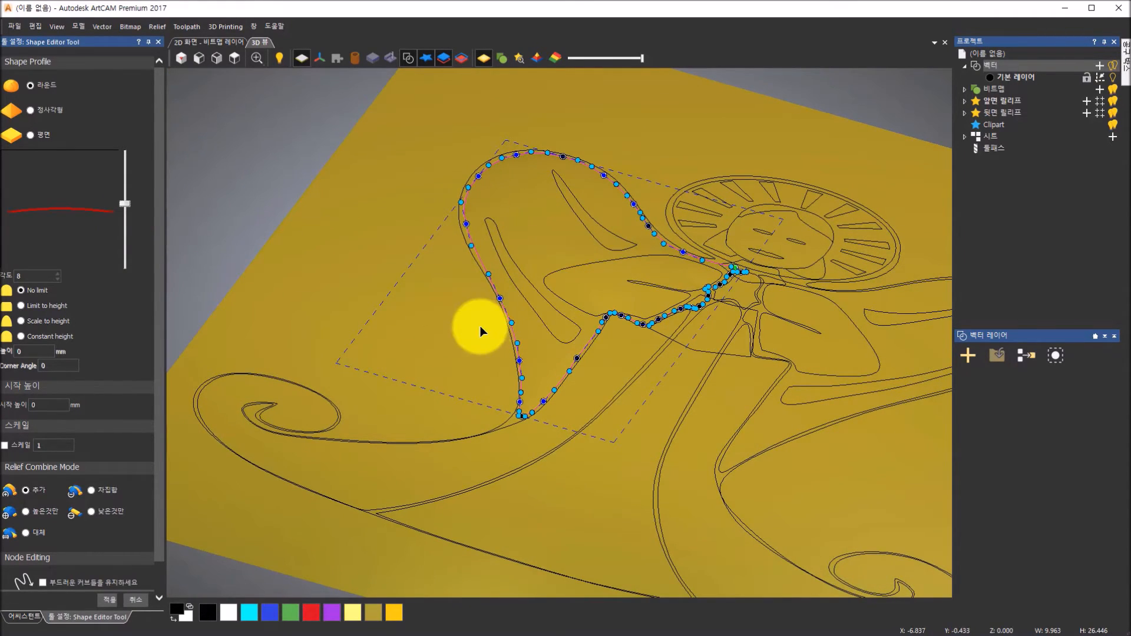
{"action": "left_click", "coordinate": [790, 369], "text": "shift"}
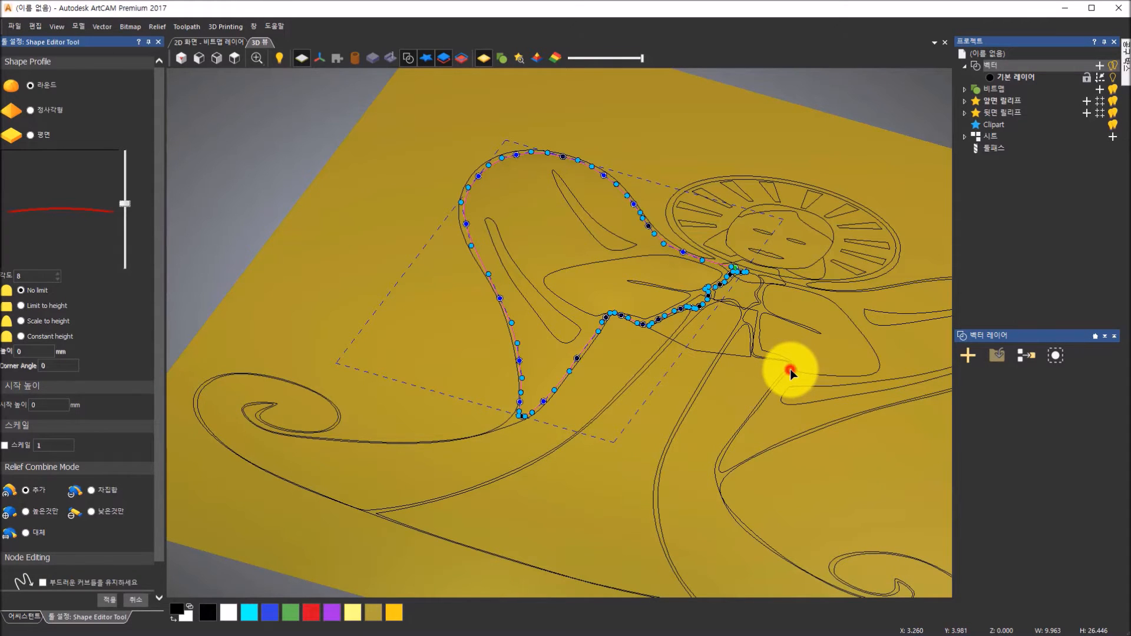
{"action": "left_click_drag", "start_coordinate": [660, 419], "coordinate": [517, 306]}
{"action": "left_click_drag", "start_coordinate": [126, 207], "coordinate": [125, 193]}
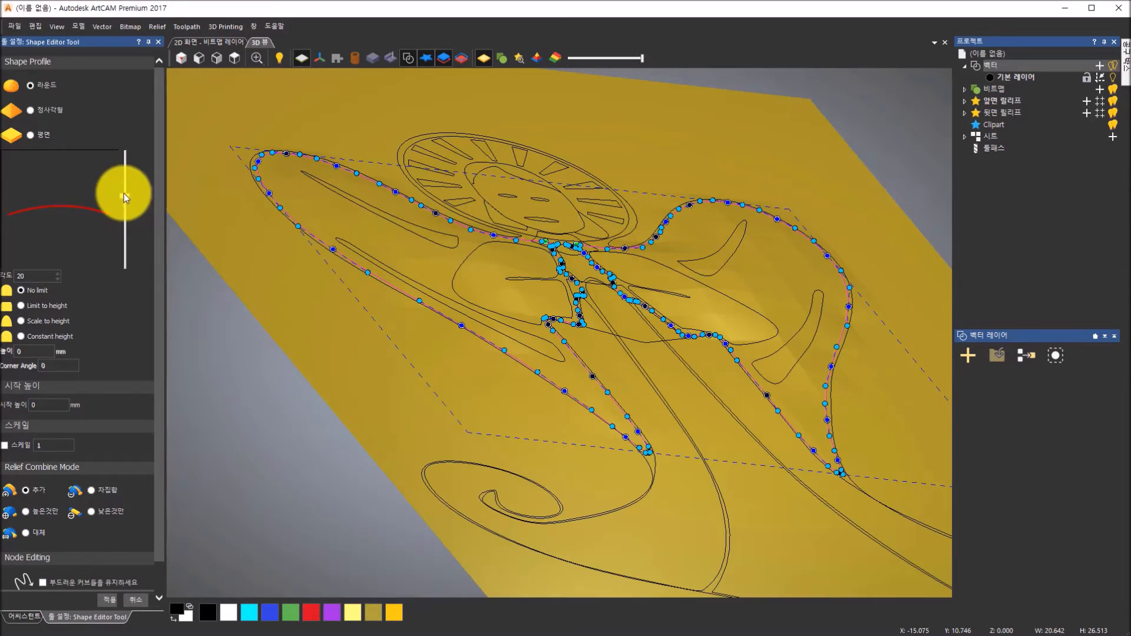
{"action": "left_click_drag", "start_coordinate": [472, 292], "coordinate": [232, 286]}
{"action": "left_click_drag", "start_coordinate": [126, 199], "coordinate": [124, 182]}
{"action": "left_click_drag", "start_coordinate": [232, 210], "coordinate": [540, 320]}
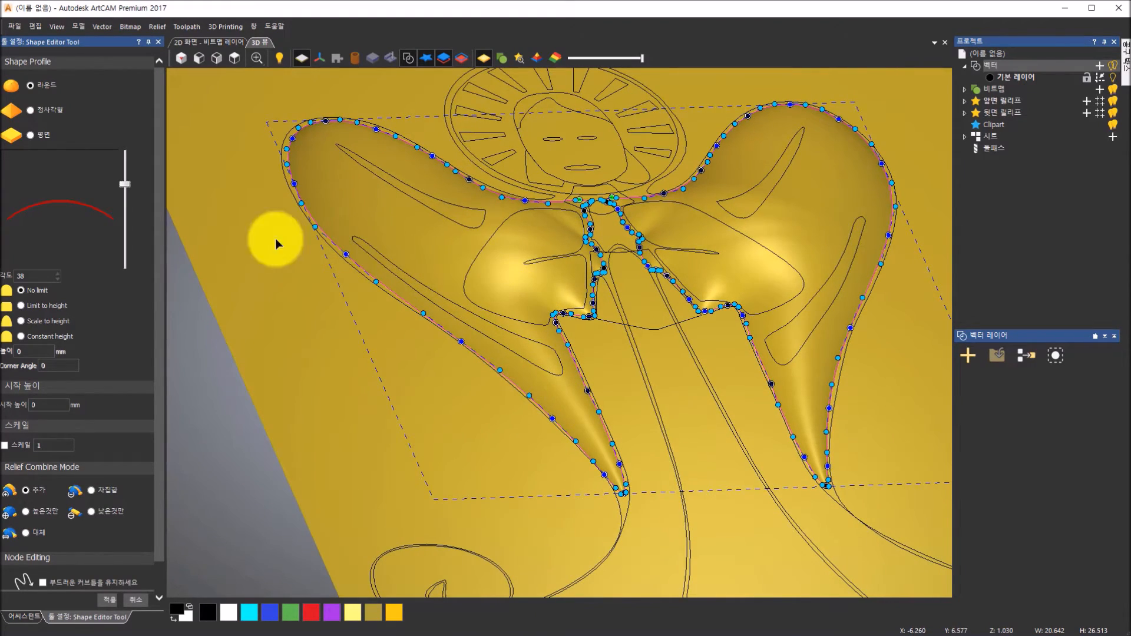
{"action": "left_click_drag", "start_coordinate": [123, 186], "coordinate": [122, 188]}
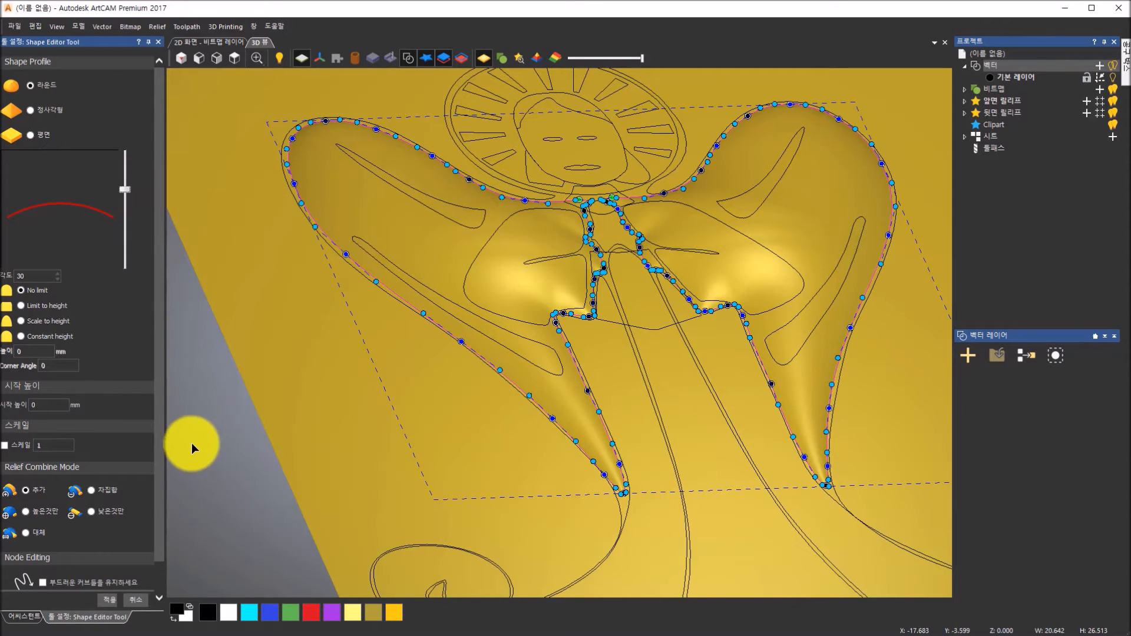
{"action": "left_click", "coordinate": [111, 602]}
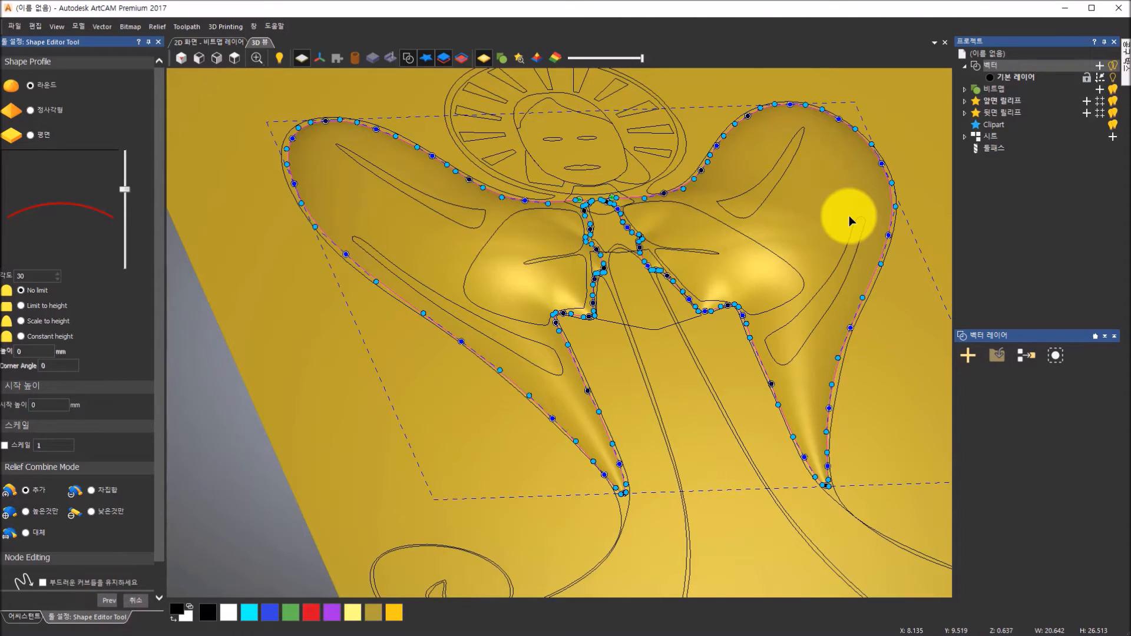
Step: Select the three dress panels below the wings together as the vectors to shape
{"action": "left_click", "coordinate": [645, 388]}
{"action": "left_click", "coordinate": [646, 384]}
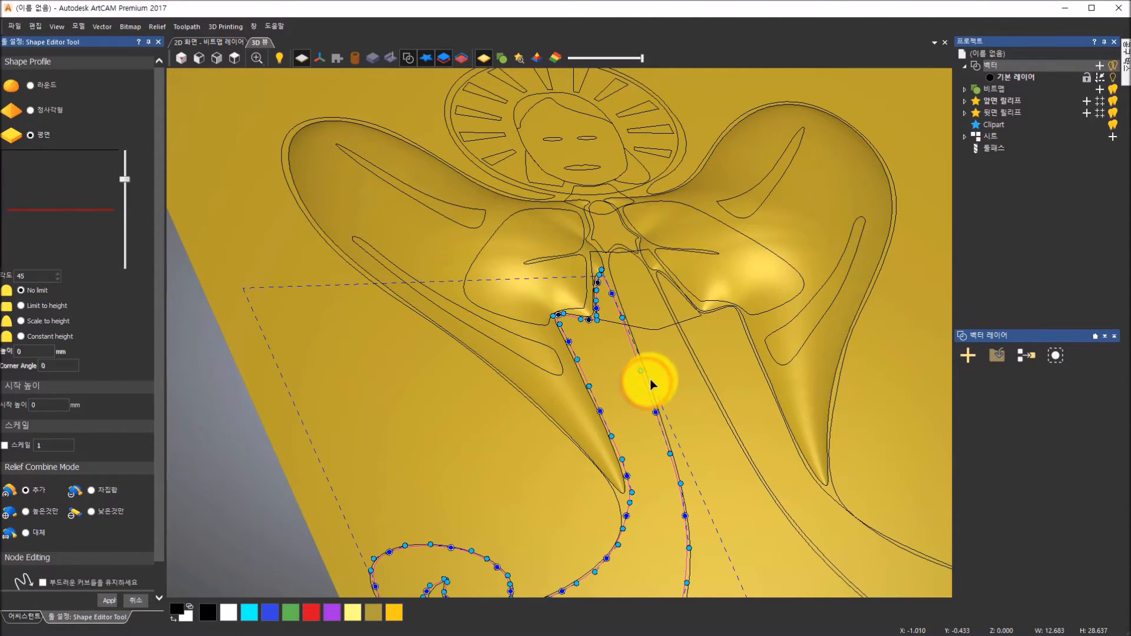
{"action": "scroll", "coordinate": [695, 355], "scroll_direction": "up", "scroll_amount": 2}
{"action": "left_click", "coordinate": [693, 357], "text": "shift"}
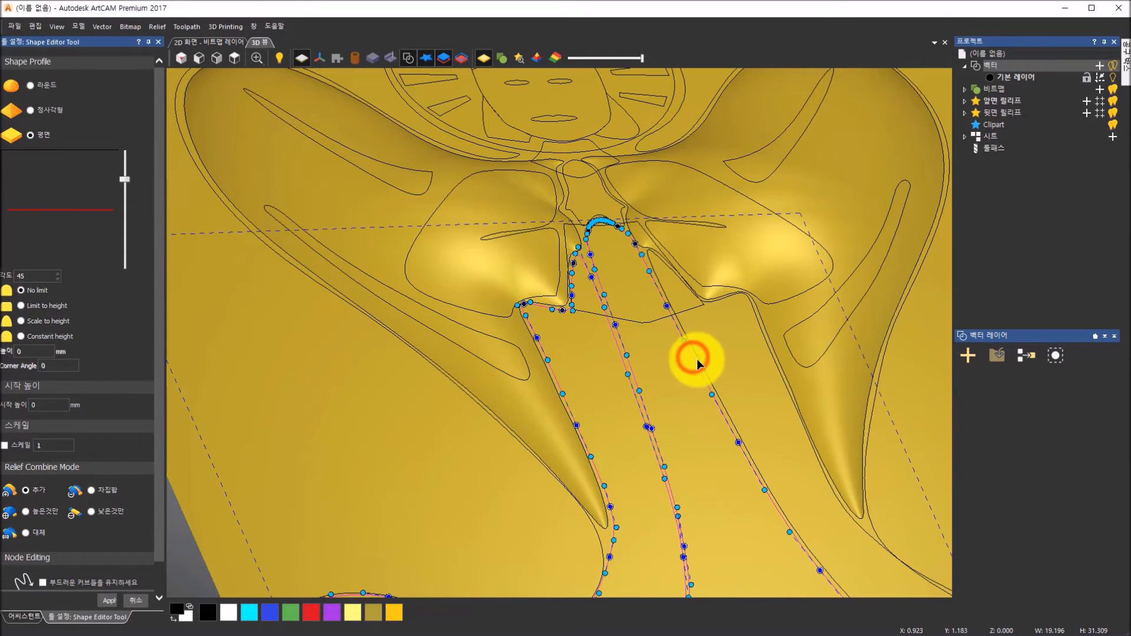
{"action": "left_click", "coordinate": [699, 360], "text": "shift"}
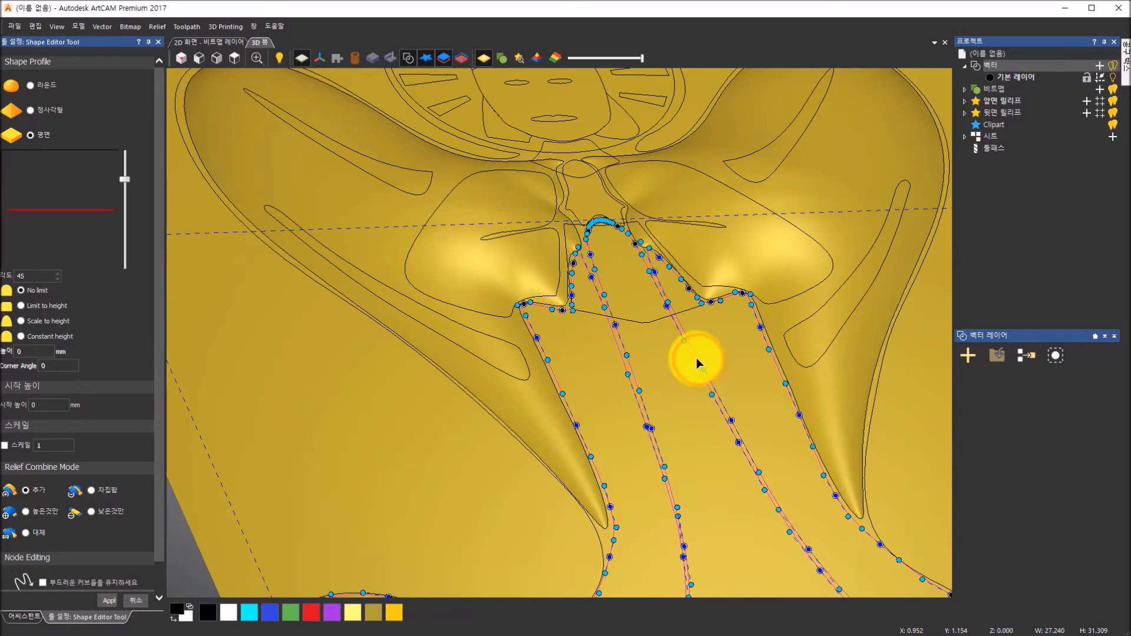
{"action": "scroll", "coordinate": [696, 358], "scroll_direction": "down", "scroll_amount": 3}
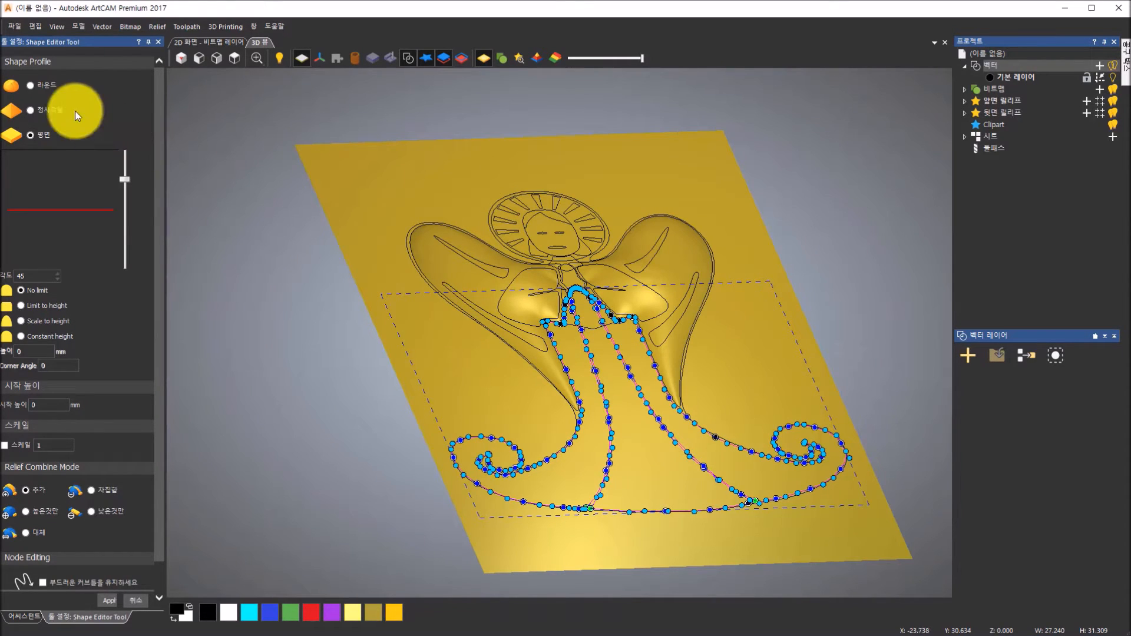
Step: Give the three dress panels a round profile with a 63-degree angle and apply it
{"action": "left_click", "coordinate": [30, 85]}
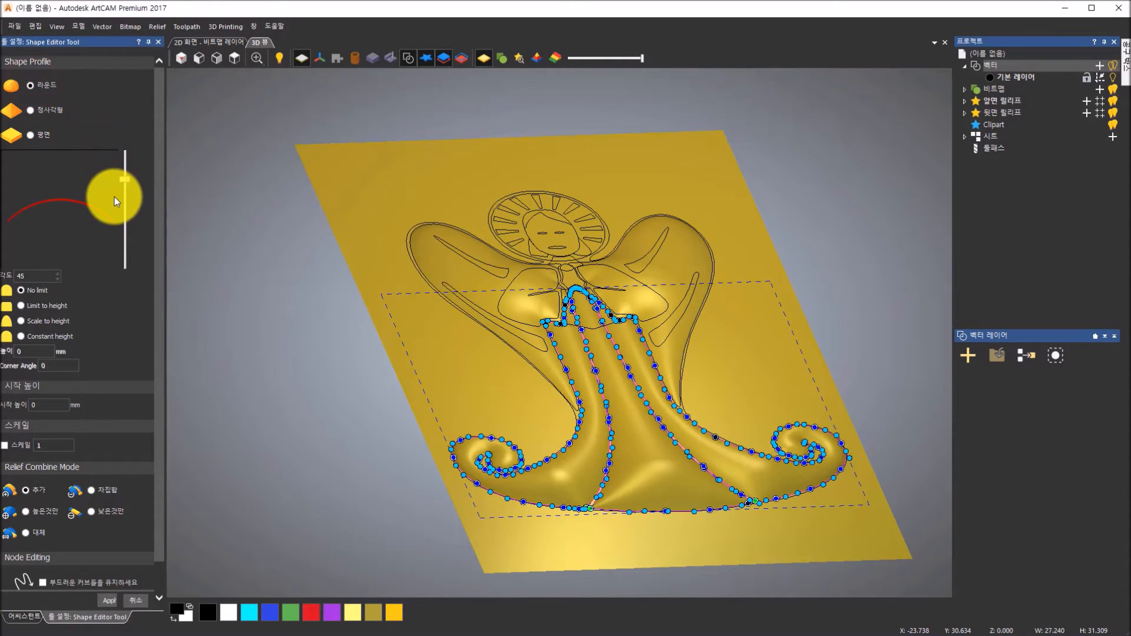
{"action": "left_click_drag", "start_coordinate": [467, 290], "coordinate": [260, 192]}
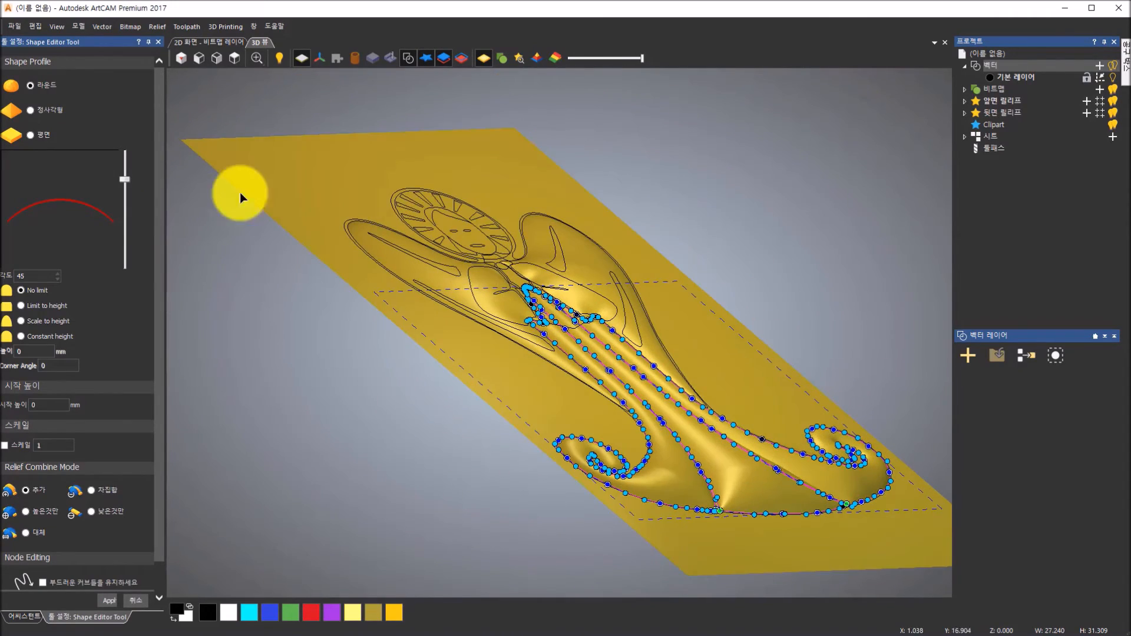
{"action": "left_click_drag", "start_coordinate": [125, 177], "coordinate": [125, 155]}
{"action": "left_click_drag", "start_coordinate": [741, 355], "coordinate": [389, 325]}
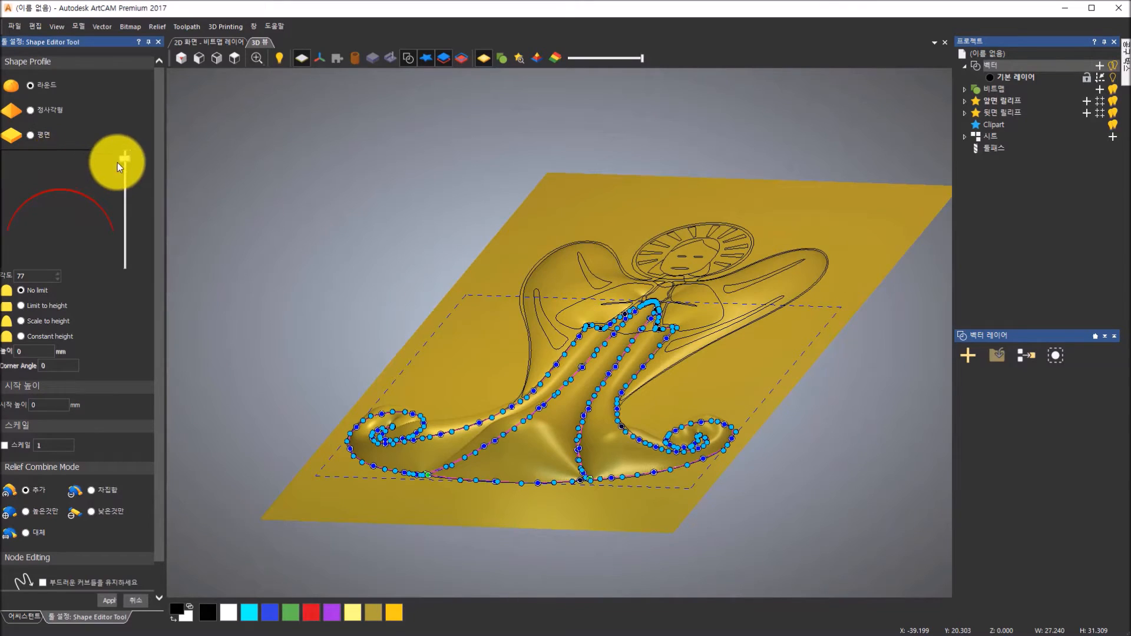
{"action": "left_click_drag", "start_coordinate": [123, 160], "coordinate": [125, 168]}
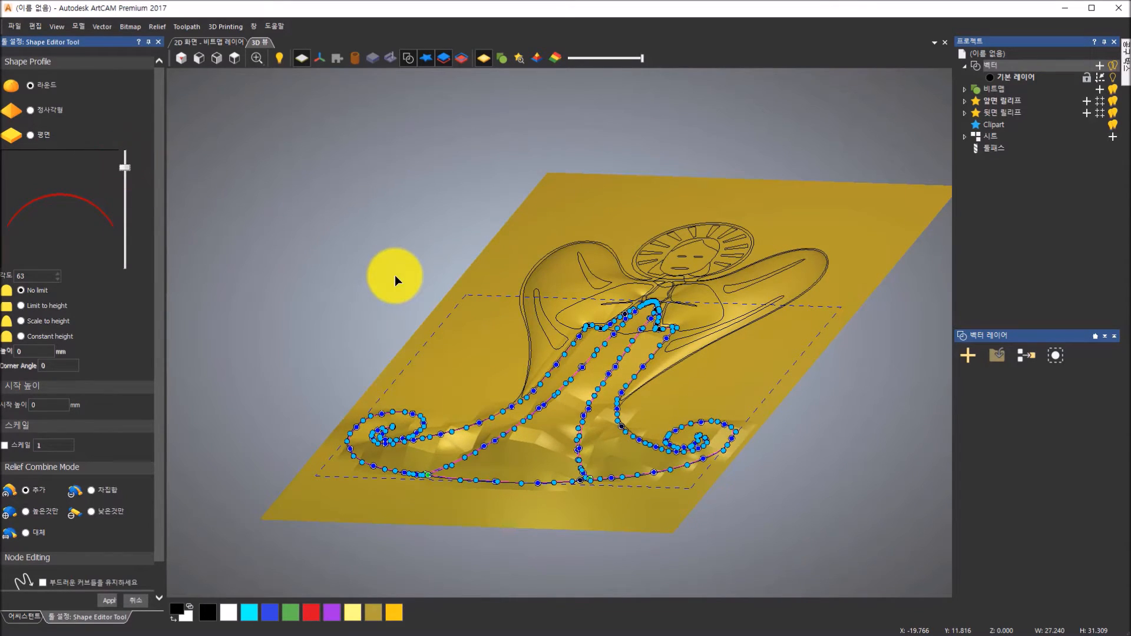
{"action": "left_click_drag", "start_coordinate": [395, 274], "coordinate": [700, 408]}
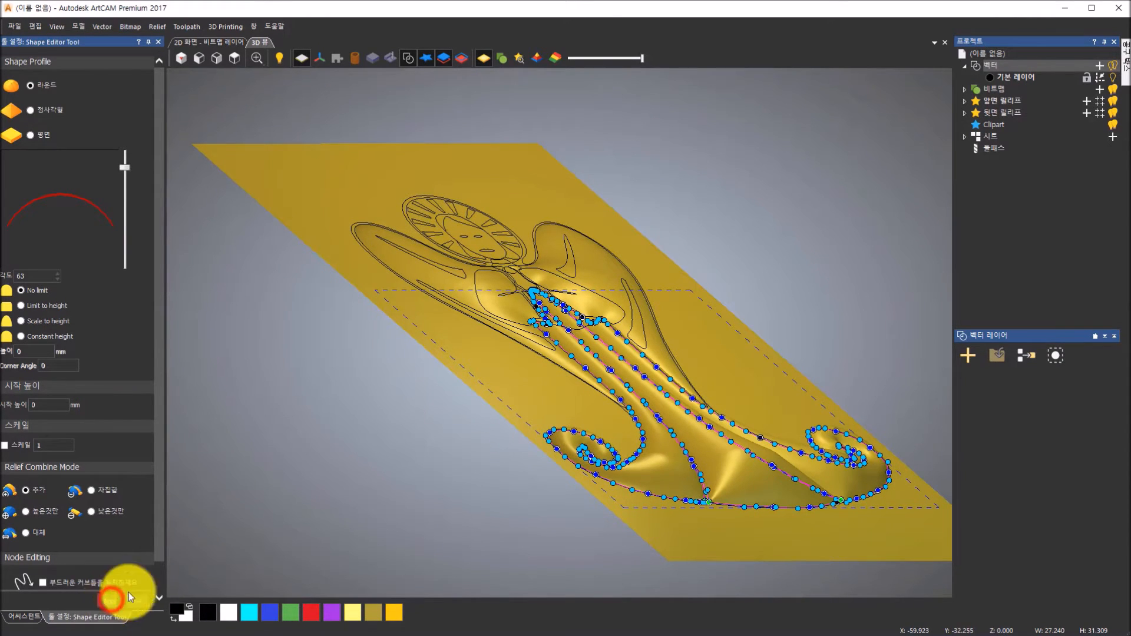
Step: Select both sleeve shapes beside the hands, give them a round profile at 45 degrees, and apply it
{"action": "left_click_drag", "start_coordinate": [602, 374], "coordinate": [528, 472]}
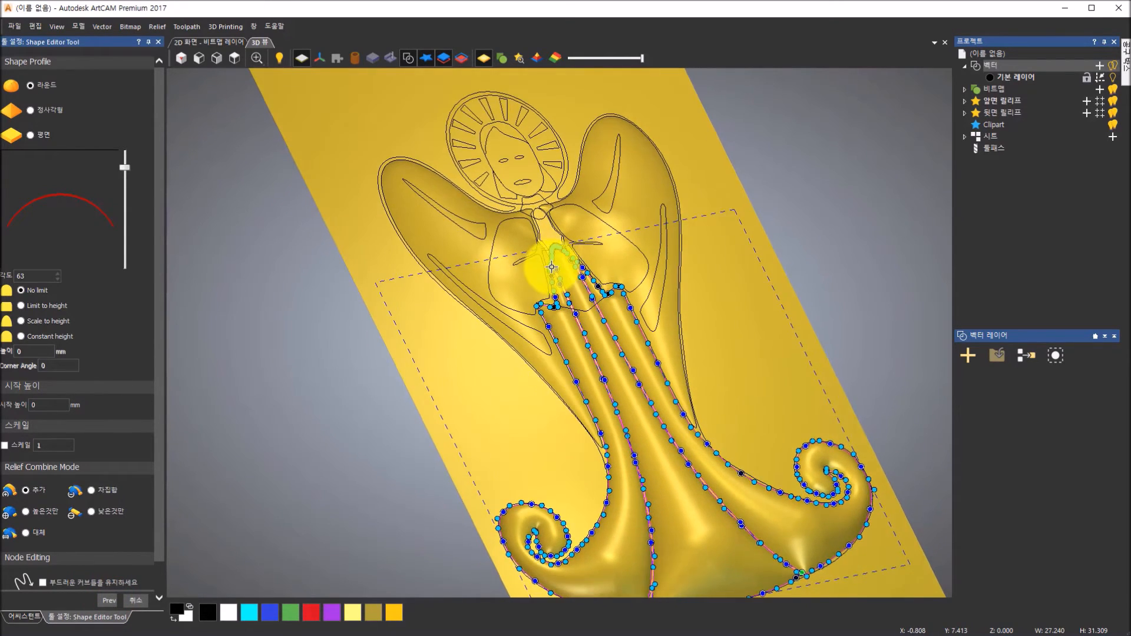
{"action": "scroll", "coordinate": [543, 253], "scroll_direction": "up", "scroll_amount": 3}
{"action": "left_click", "coordinate": [508, 337]}
{"action": "left_click", "coordinate": [508, 337]}
{"action": "left_click", "coordinate": [508, 340]}
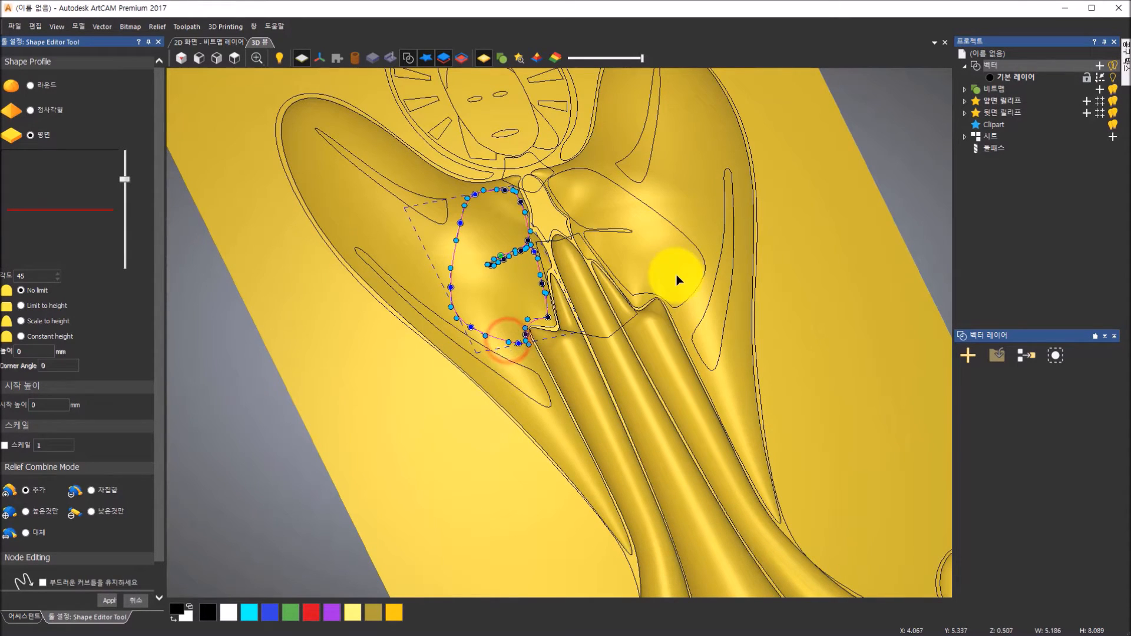
{"action": "left_click", "coordinate": [689, 296], "text": "shift"}
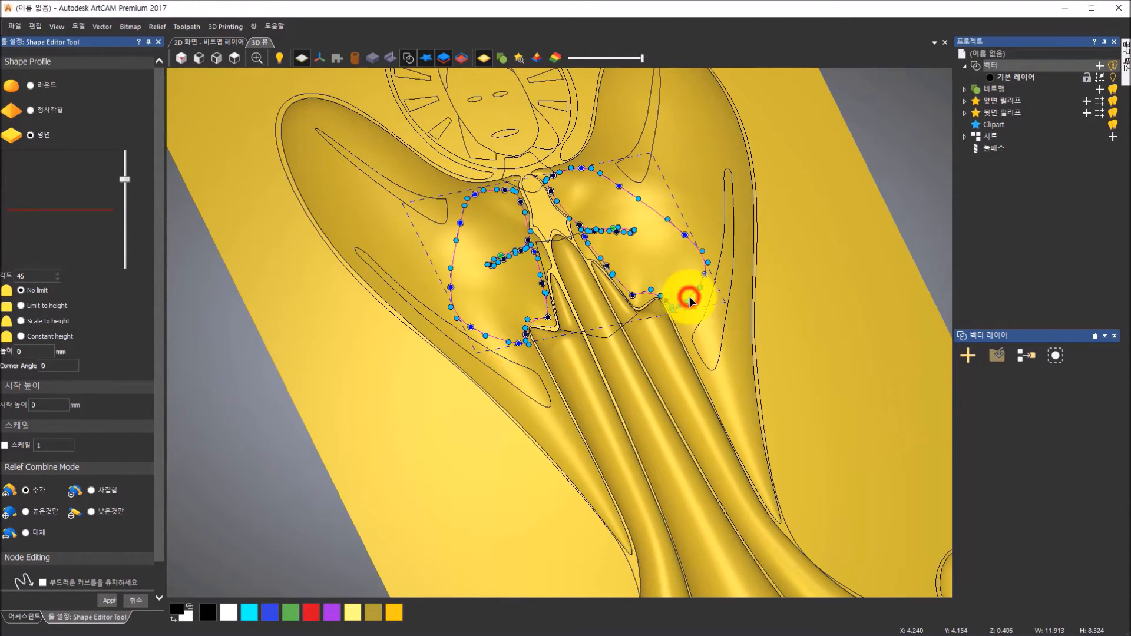
{"action": "left_click", "coordinate": [30, 85]}
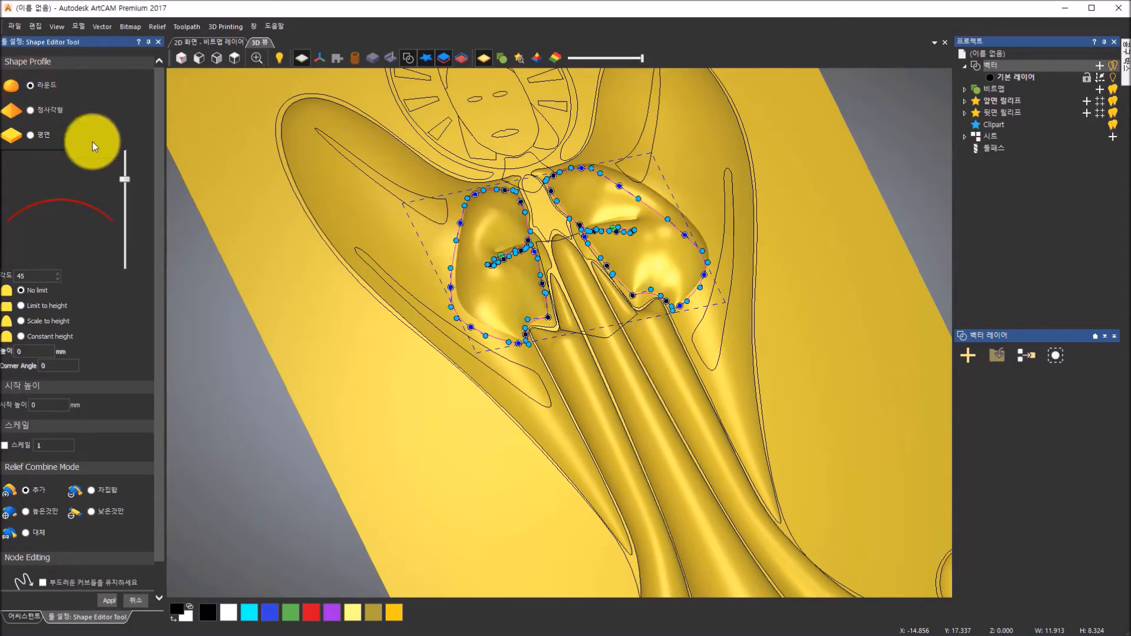
{"action": "left_click_drag", "start_coordinate": [568, 221], "coordinate": [495, 151]}
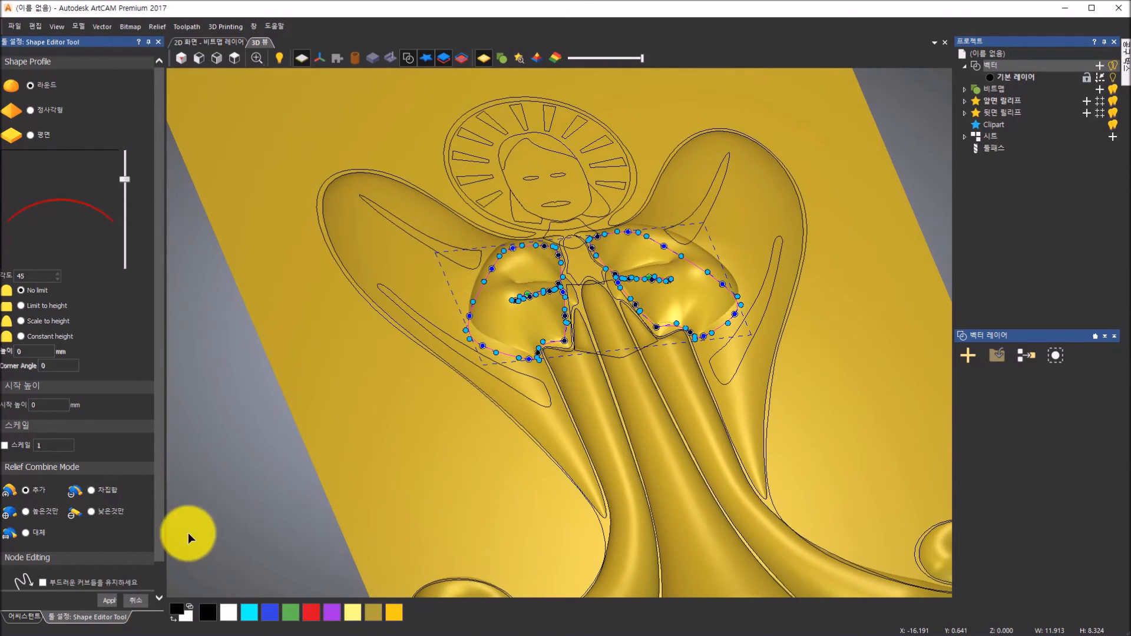
{"action": "left_click", "coordinate": [107, 598]}
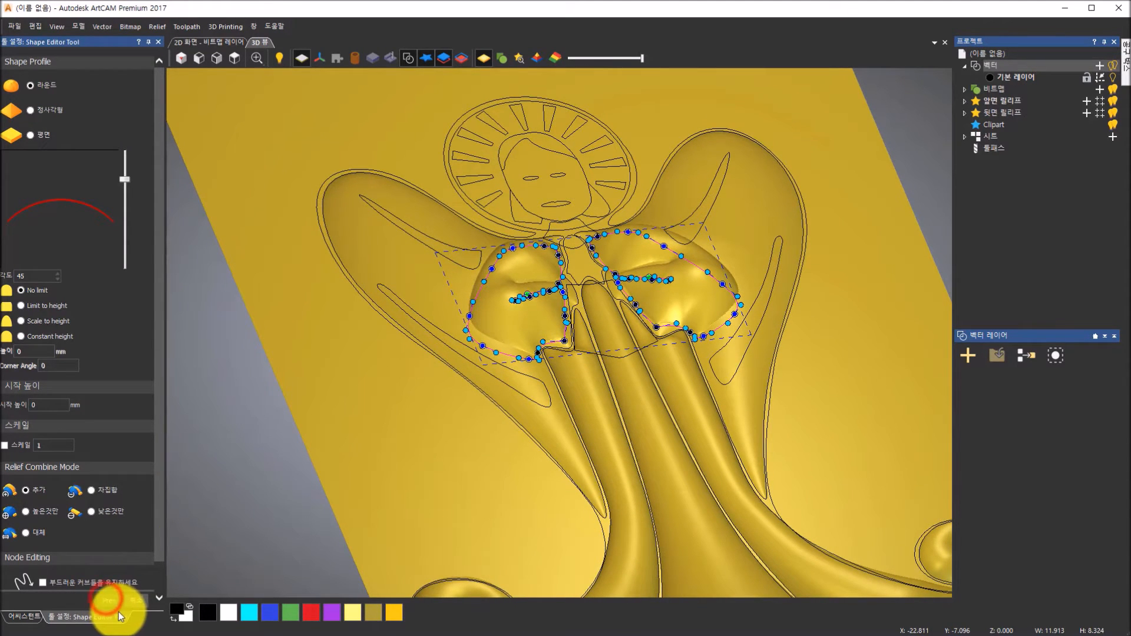
Step: Select the four narrow feather accents inside the wings, give them a round profile with a -29-degree angle, and apply it
{"action": "left_click", "coordinate": [531, 399]}
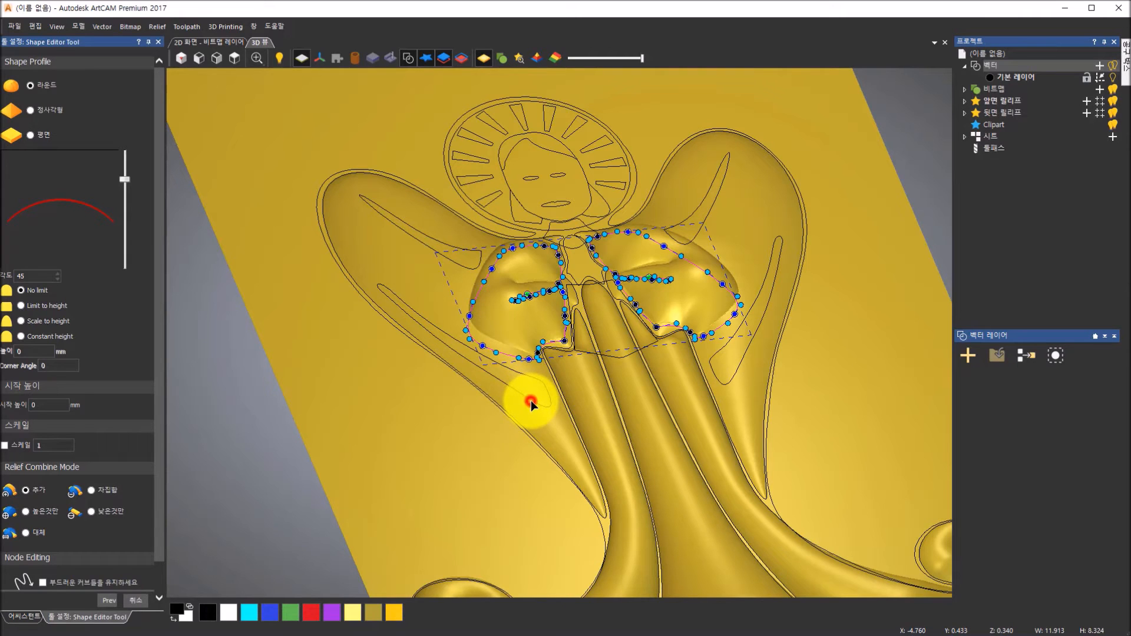
{"action": "left_click", "coordinate": [440, 255], "text": "shift"}
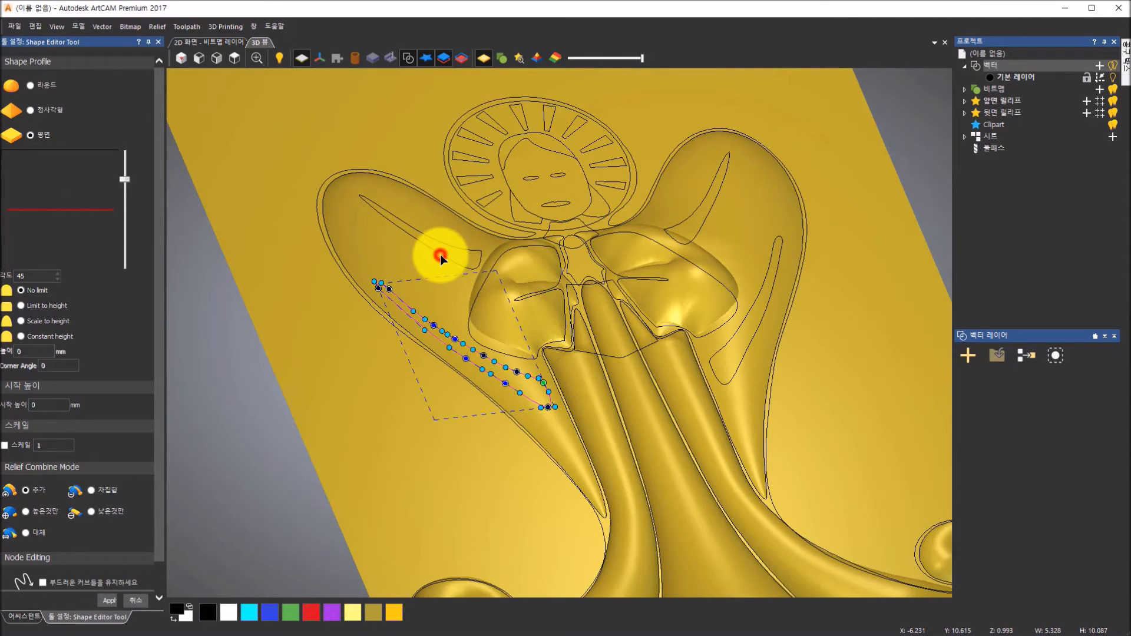
{"action": "left_click", "coordinate": [701, 228], "text": "shift"}
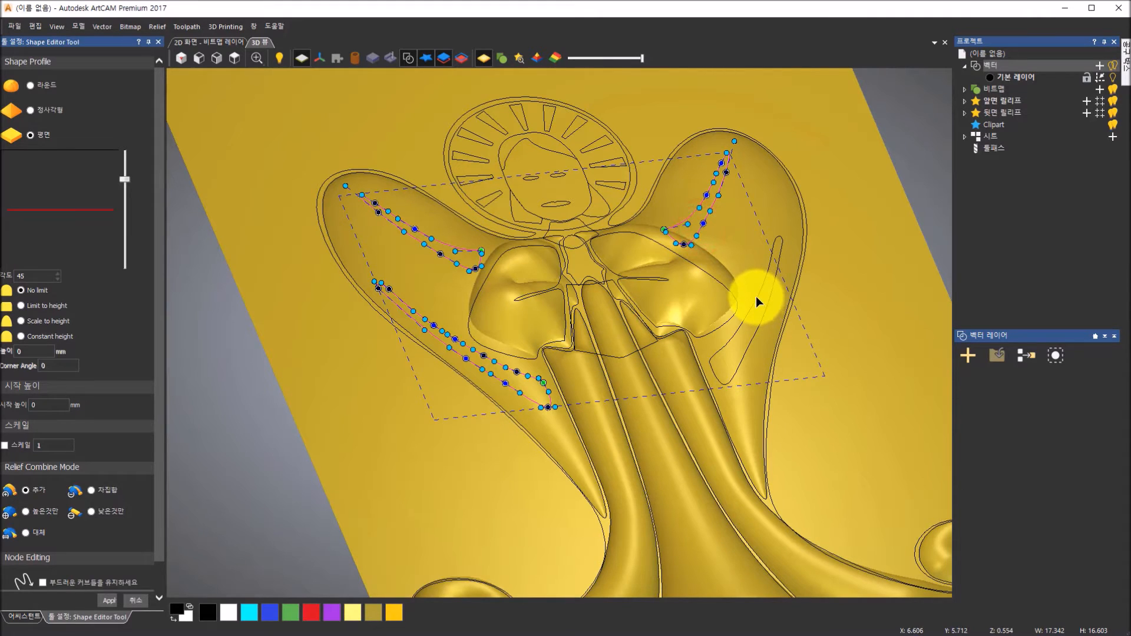
{"action": "left_click", "coordinate": [238, 59]}
{"action": "scroll", "coordinate": [444, 203], "scroll_direction": "up", "scroll_amount": 3}
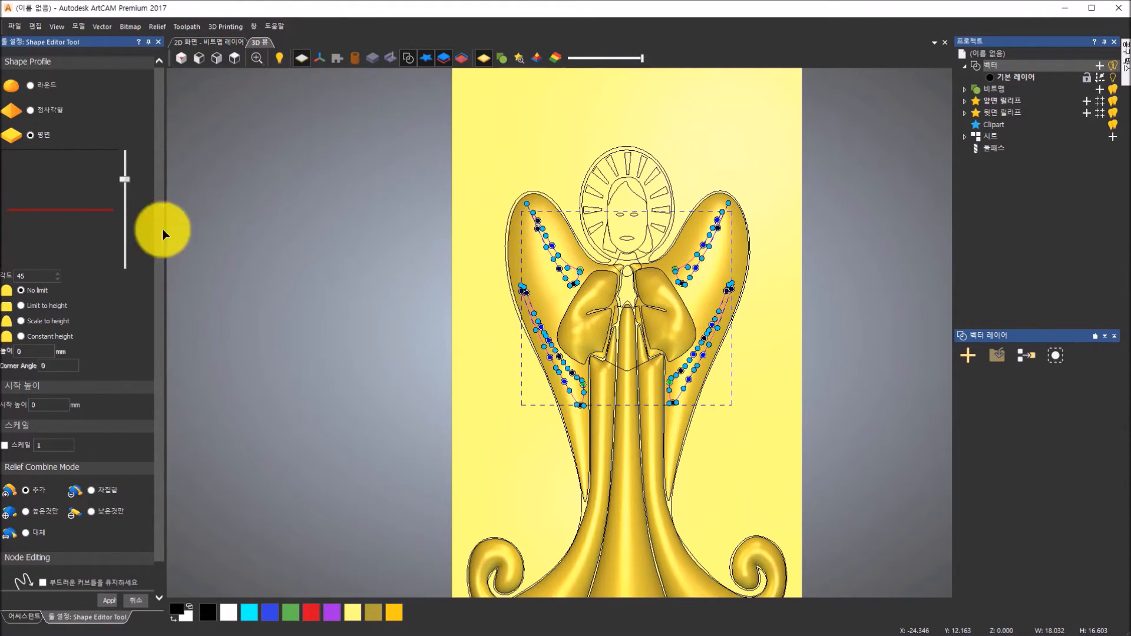
{"action": "left_click", "coordinate": [31, 87]}
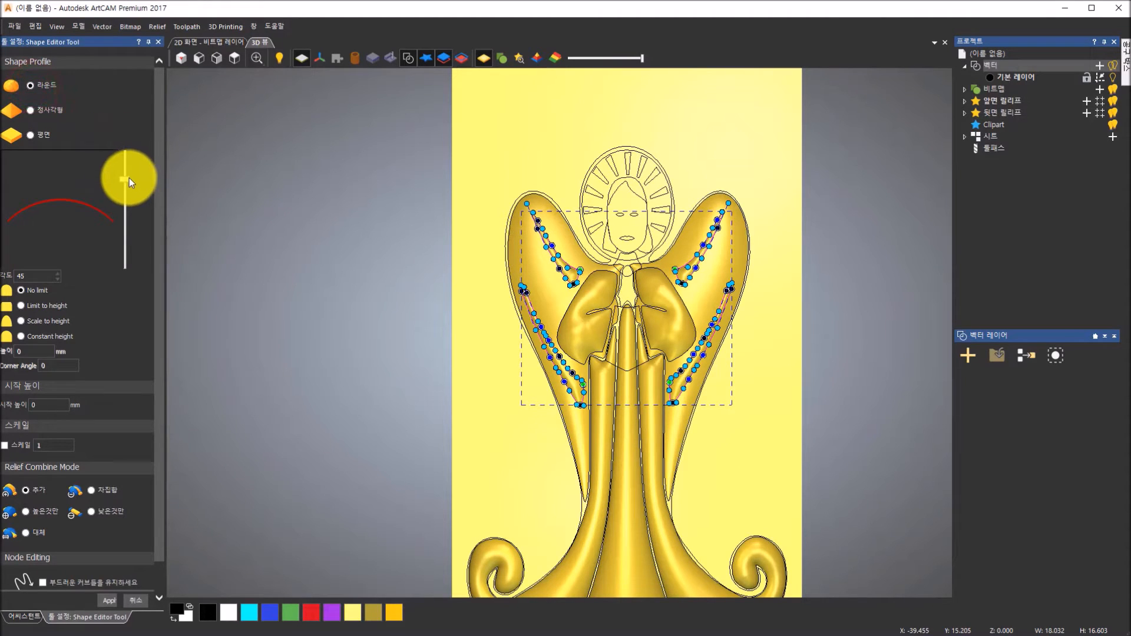
{"action": "left_click_drag", "start_coordinate": [126, 203], "coordinate": [125, 226]}
{"action": "left_click_drag", "start_coordinate": [665, 357], "coordinate": [517, 344]}
{"action": "scroll", "coordinate": [516, 344], "scroll_direction": "up", "scroll_amount": 5}
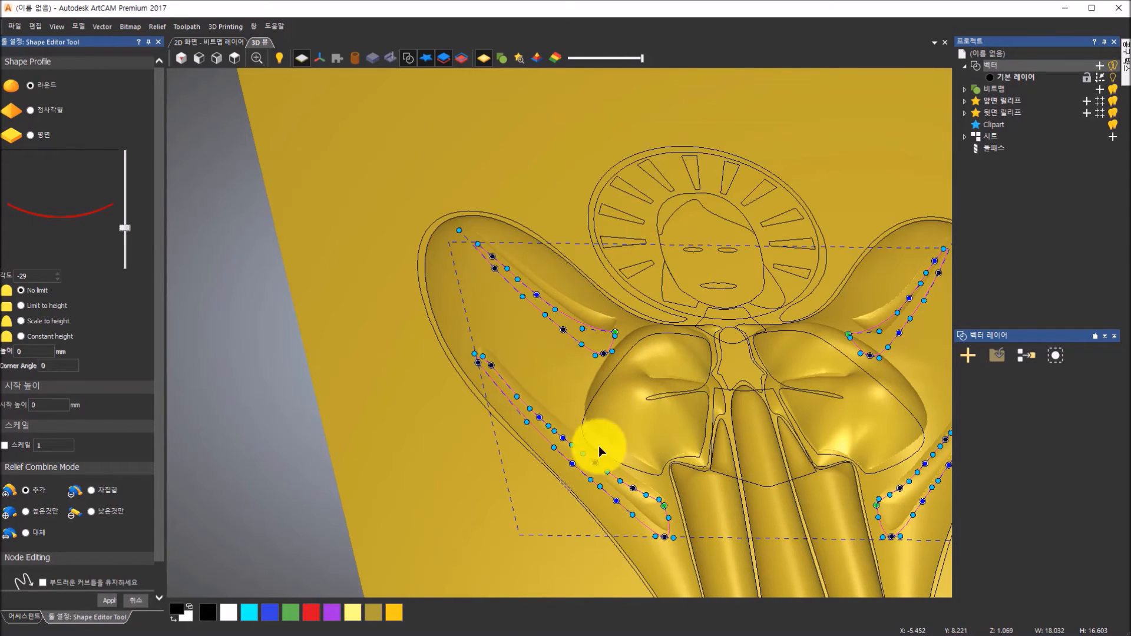
{"action": "middle_click_drag", "start_coordinate": [833, 510], "coordinate": [674, 440]}
{"action": "left_click_drag", "start_coordinate": [674, 440], "coordinate": [623, 449]}
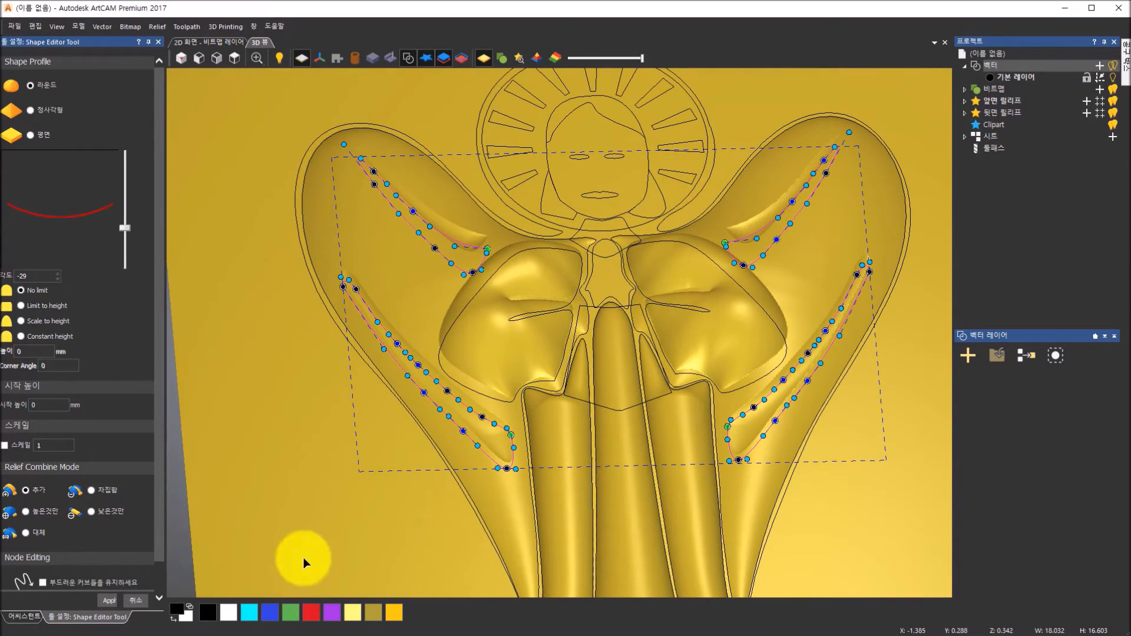
{"action": "left_click", "coordinate": [103, 598]}
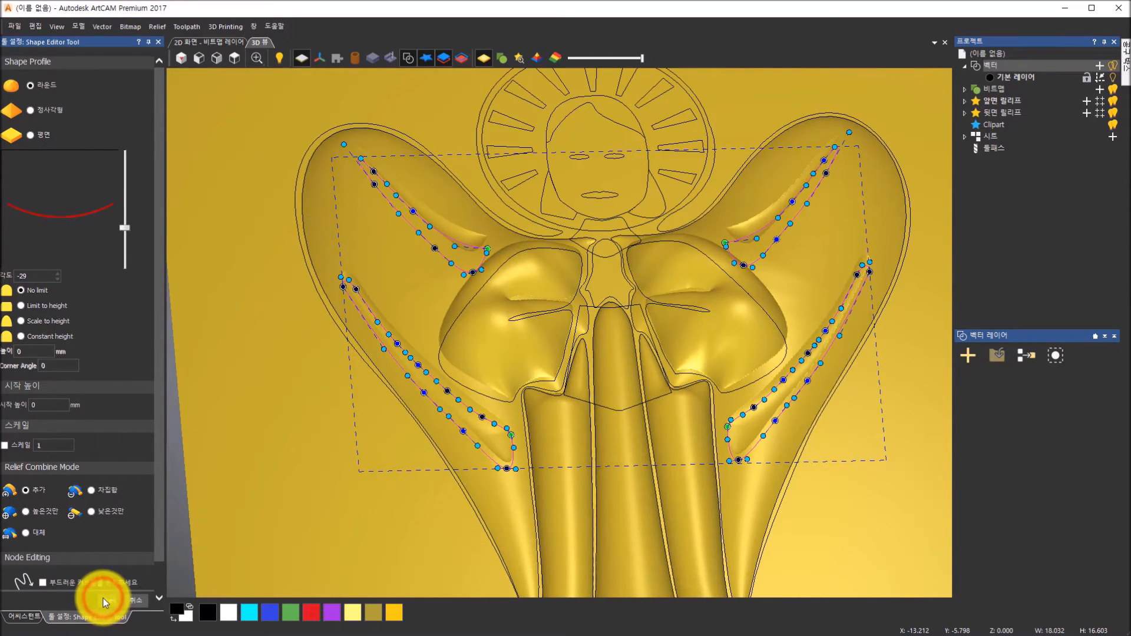
Step: Give the small hands outline between the sleeves a round profile at 45 degrees and apply it
{"action": "left_click_drag", "start_coordinate": [610, 183], "coordinate": [576, 235]}
{"action": "left_click", "coordinate": [571, 247]}
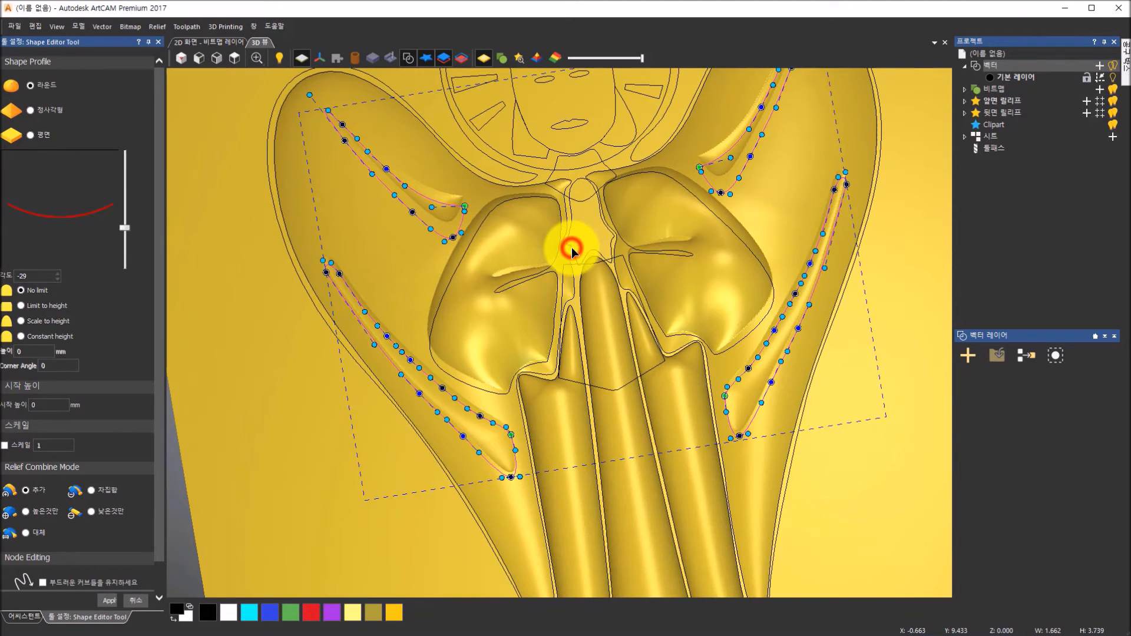
{"action": "left_click", "coordinate": [28, 84]}
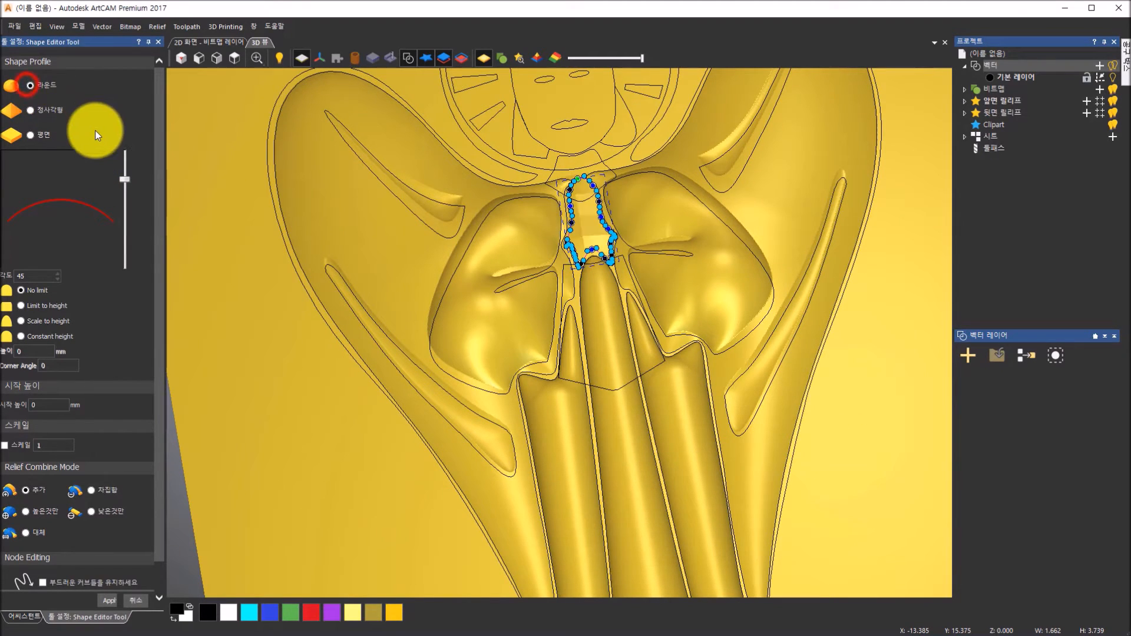
{"action": "mouse_move", "coordinate": [694, 272]}
{"action": "left_mouse_down"}
{"action": "mouse_move", "coordinate": [695, 256]}
{"action": "mouse_move", "coordinate": [693, 267]}
{"action": "left_mouse_up"}
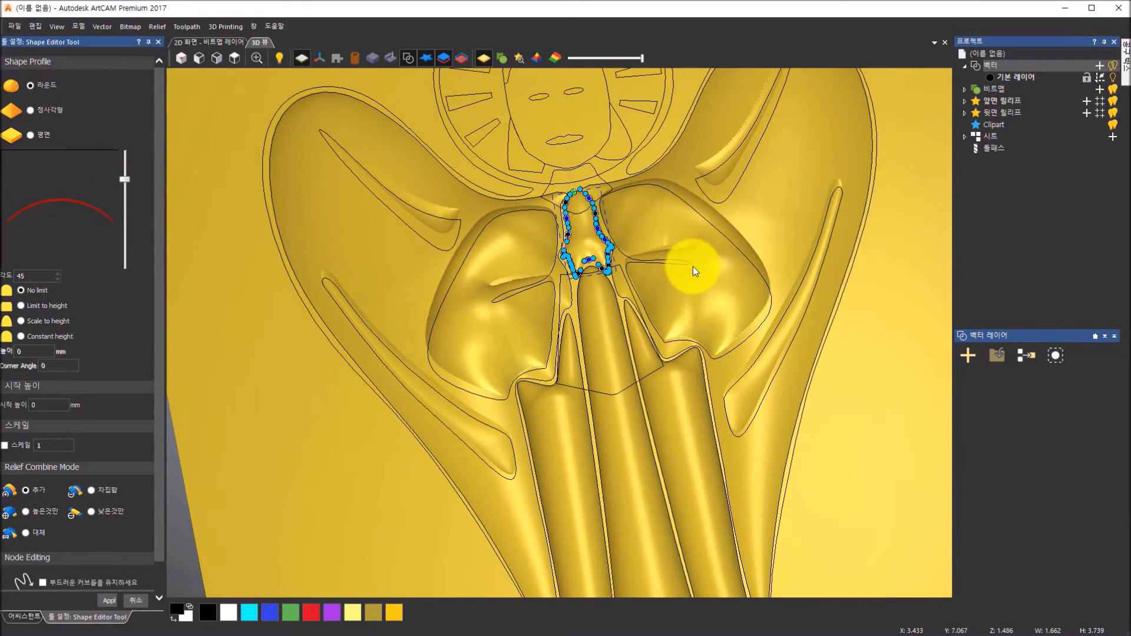
{"action": "left_click", "coordinate": [108, 601]}
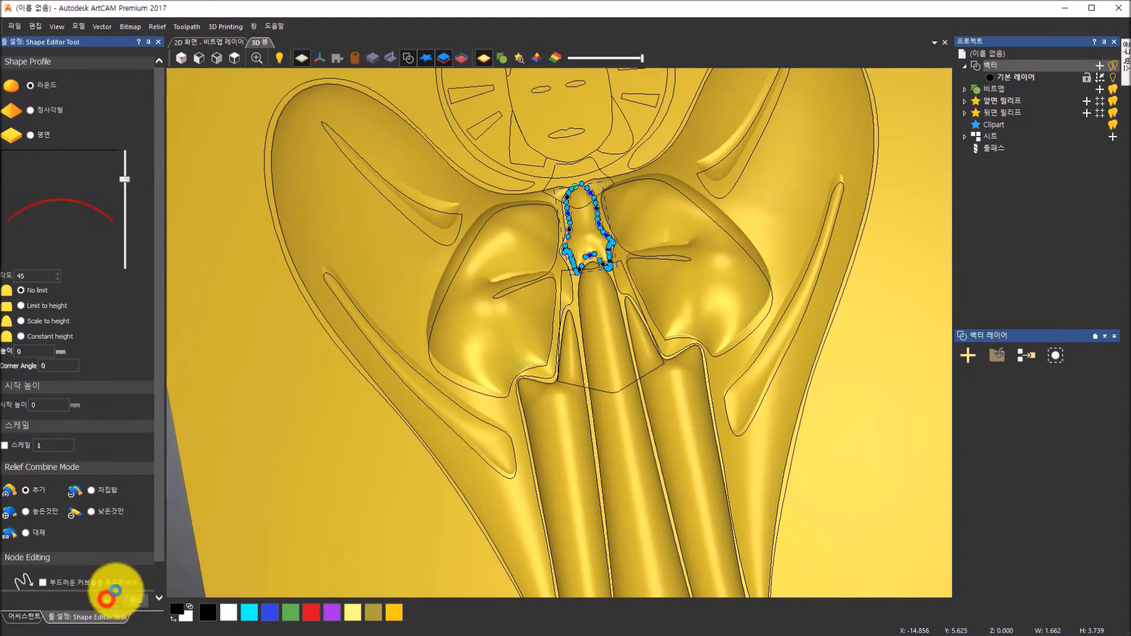
Step: Select the halo's inner oval around the head and give it a round profile with a 60-degree angle
{"action": "scroll", "coordinate": [493, 243], "scroll_direction": "down", "scroll_amount": 2}
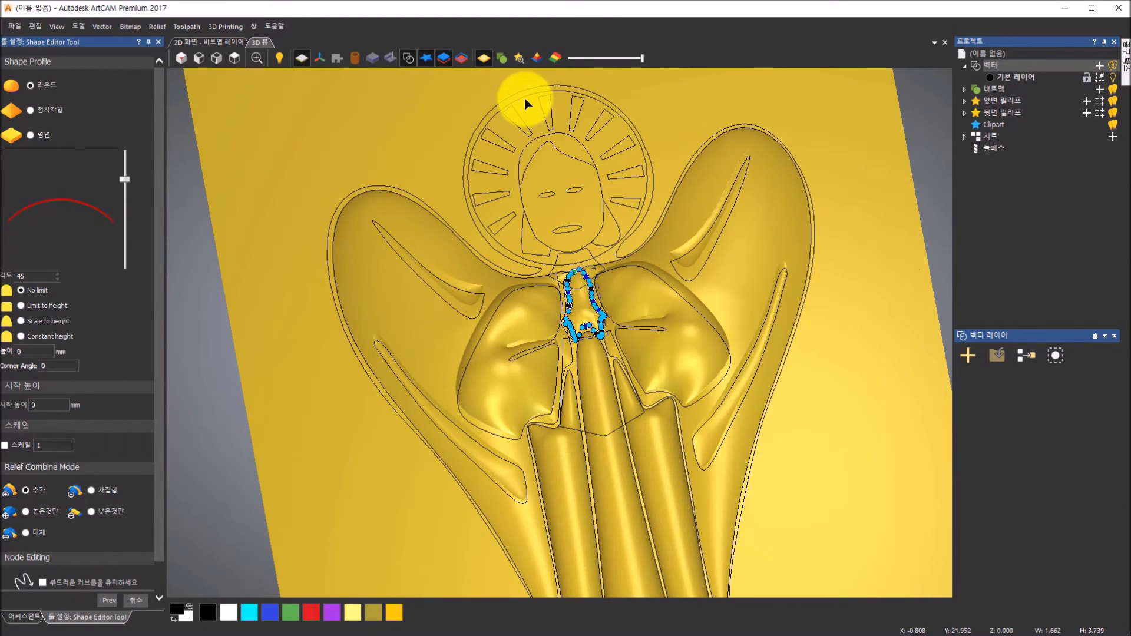
{"action": "left_click", "coordinate": [525, 96]}
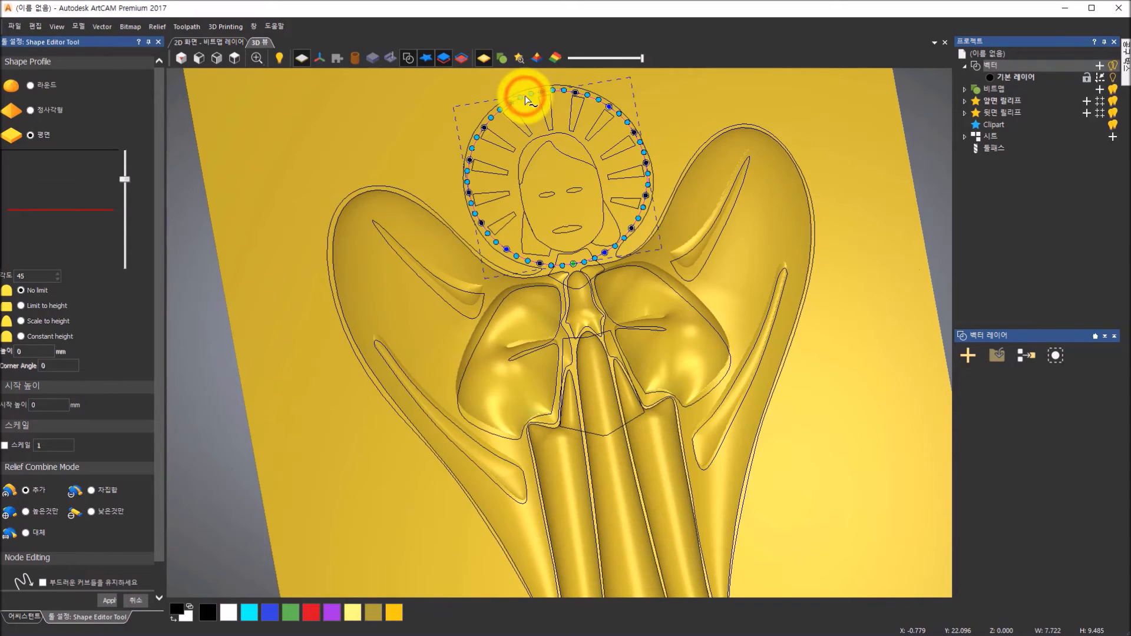
{"action": "left_click_drag", "start_coordinate": [505, 404], "coordinate": [664, 436]}
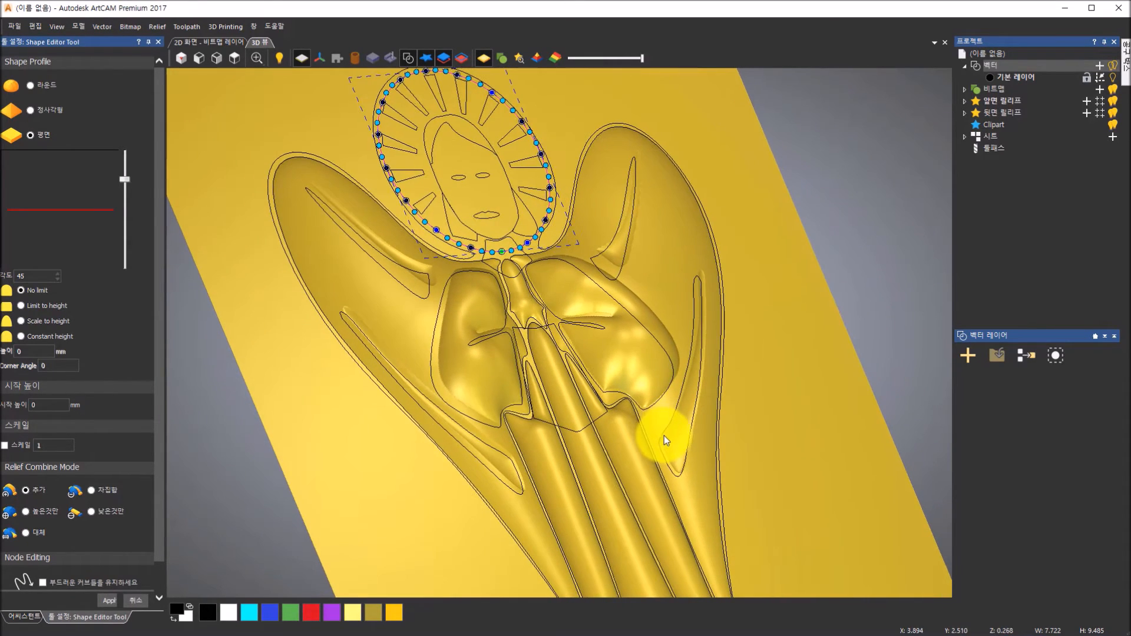
{"action": "left_click", "coordinate": [31, 87]}
{"action": "left_click", "coordinate": [30, 84]}
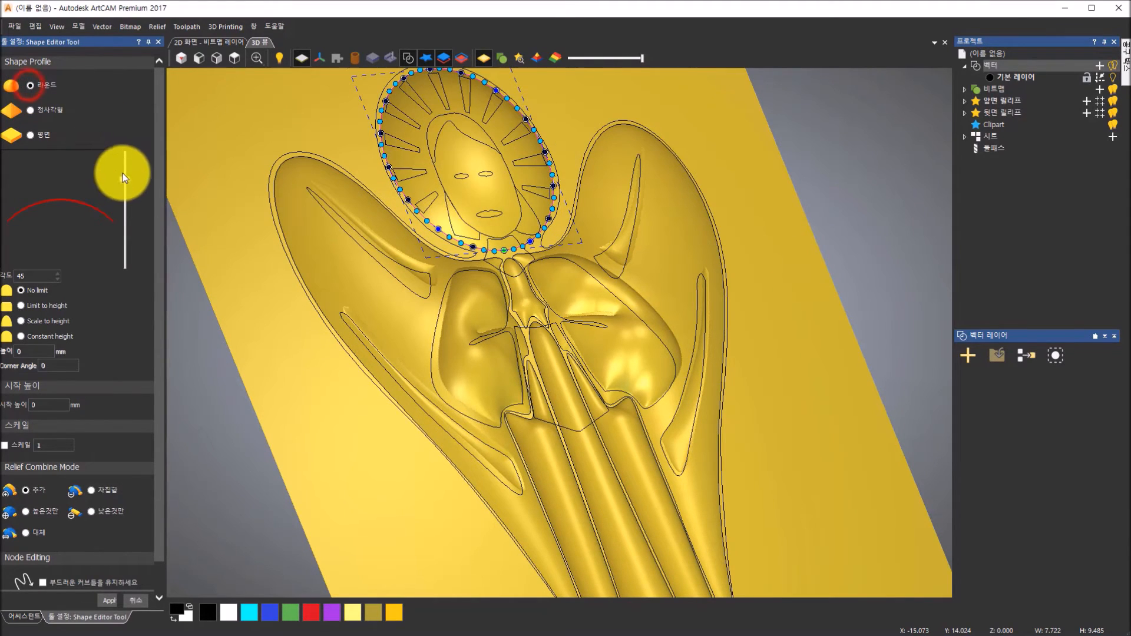
{"action": "left_click_drag", "start_coordinate": [124, 176], "coordinate": [125, 166]}
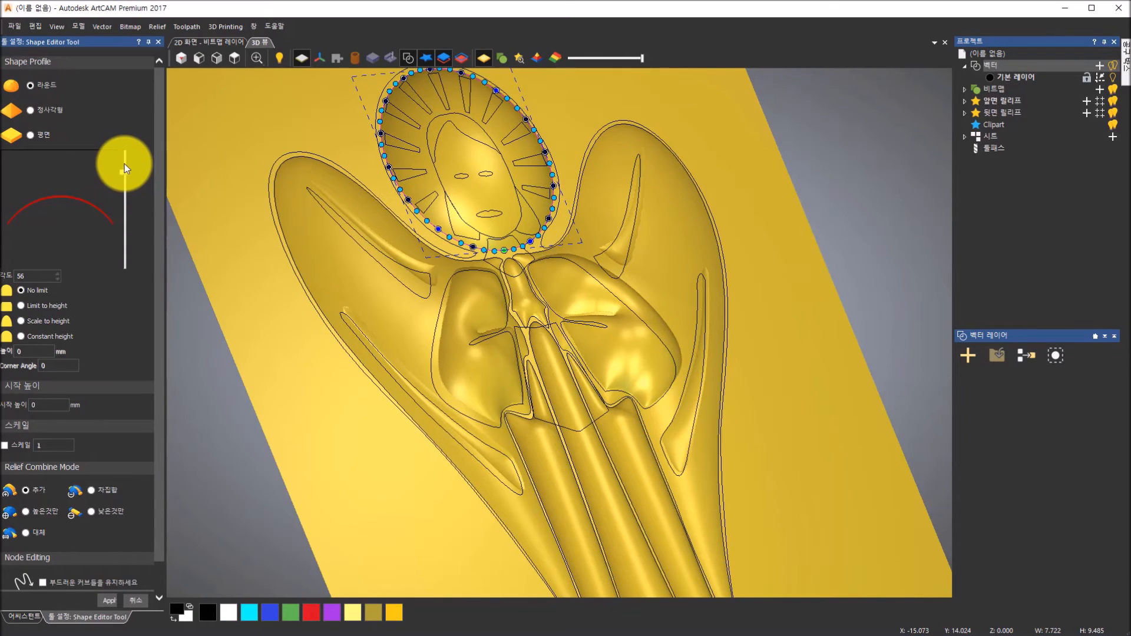
Step: Limit the halo shape's profile to a height of 0.3 mm
{"action": "left_click", "coordinate": [19, 306]}
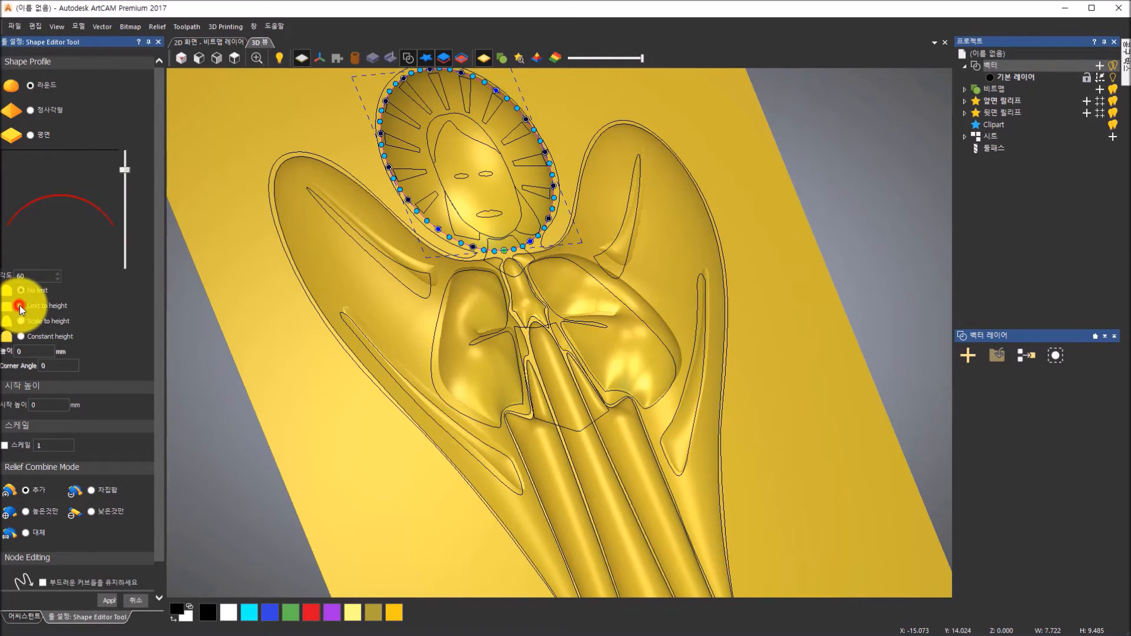
{"action": "left_click", "coordinate": [33, 352]}
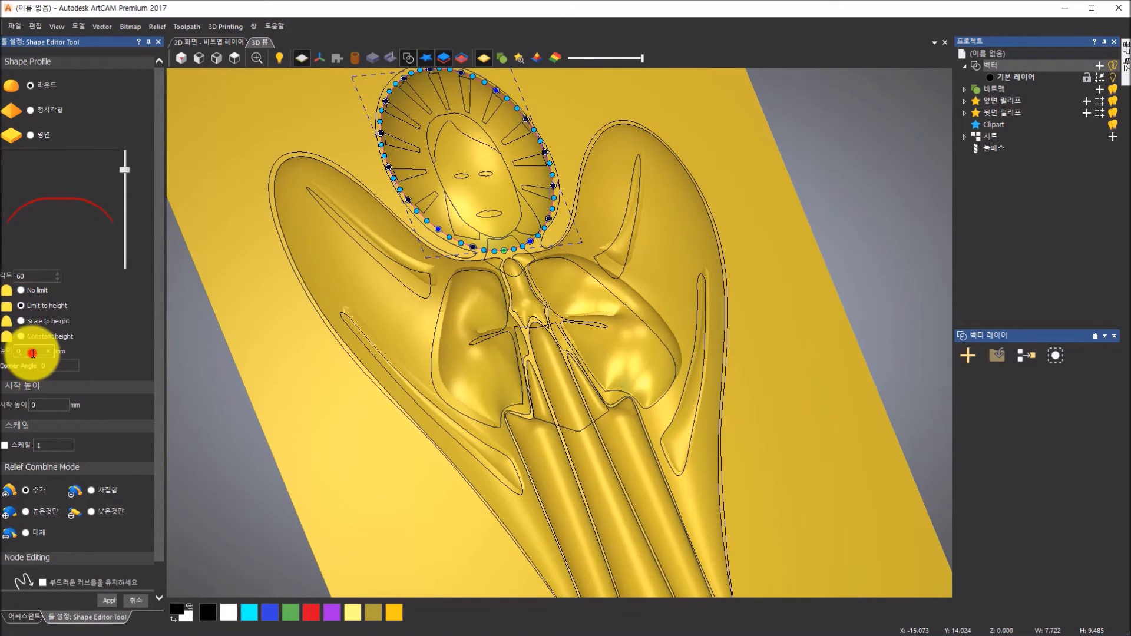
{"action": "left_click", "coordinate": [23, 319]}
{"action": "left_click", "coordinate": [22, 307]}
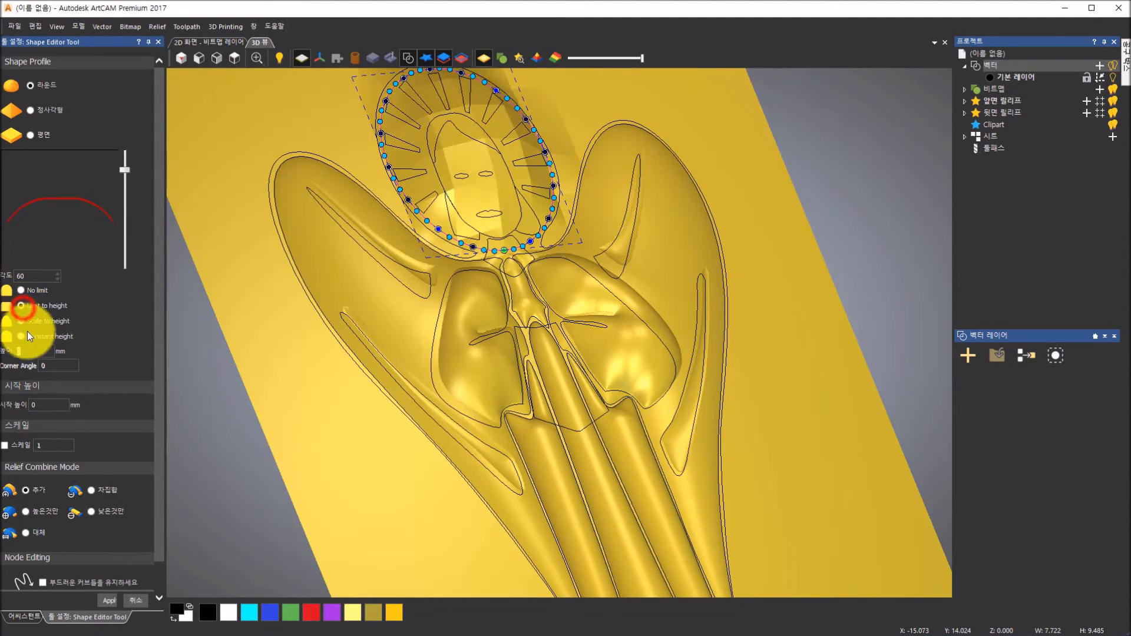
{"action": "left_click", "coordinate": [34, 350]}
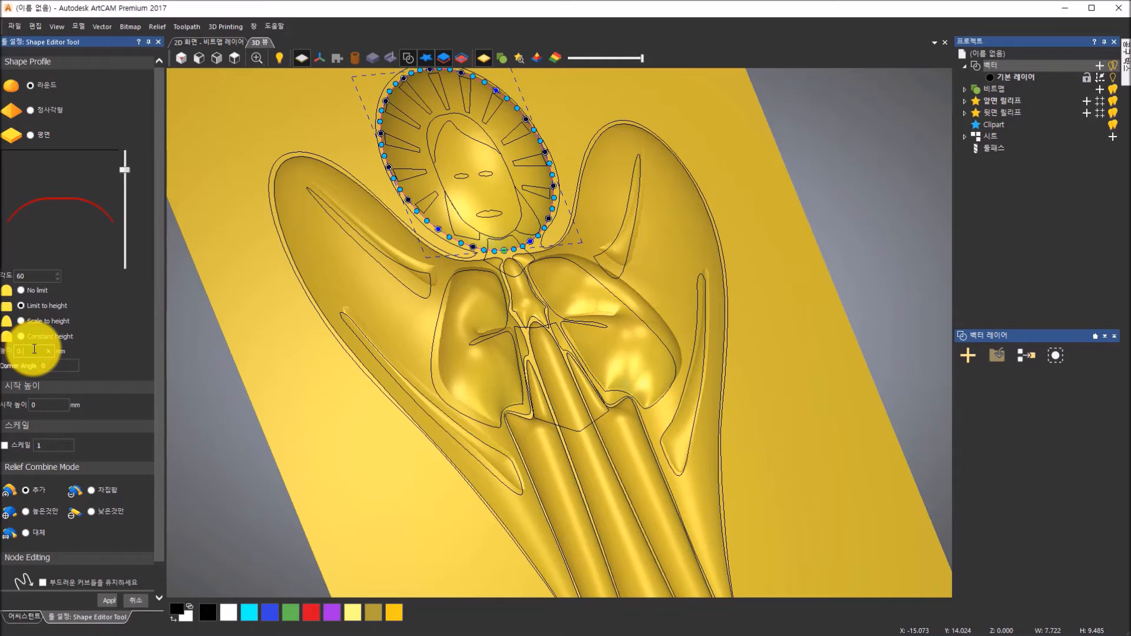
{"action": "type", "text": ".3"}
{"action": "left_click_drag", "start_coordinate": [613, 246], "coordinate": [581, 310]}
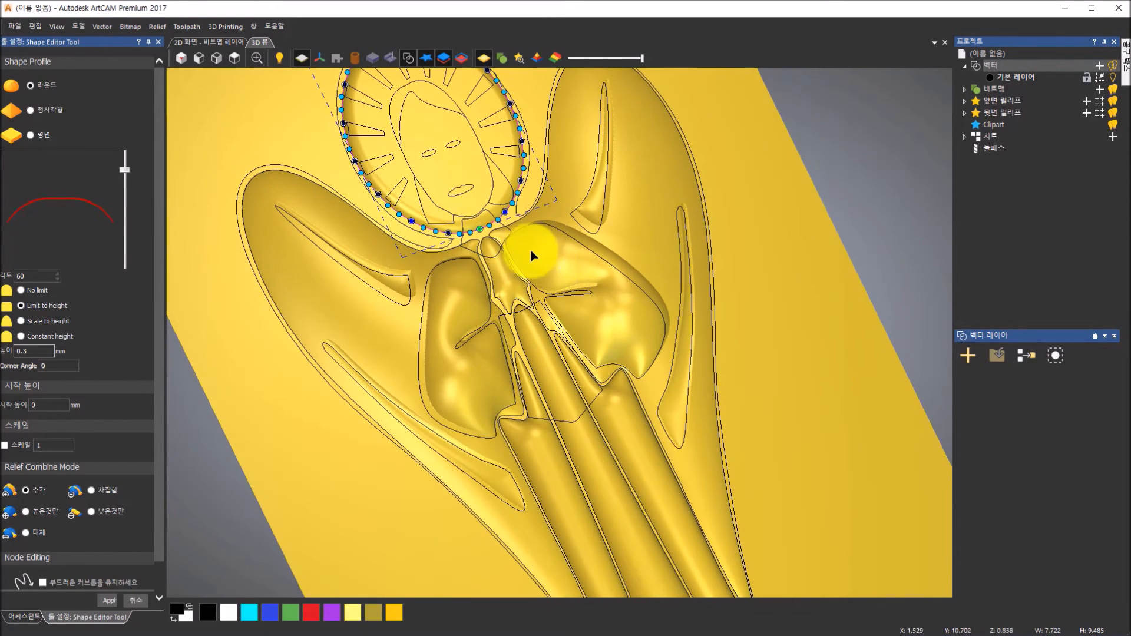
Step: Select the small neck outline just below the face and give it a round profile
{"action": "left_click", "coordinate": [502, 243]}
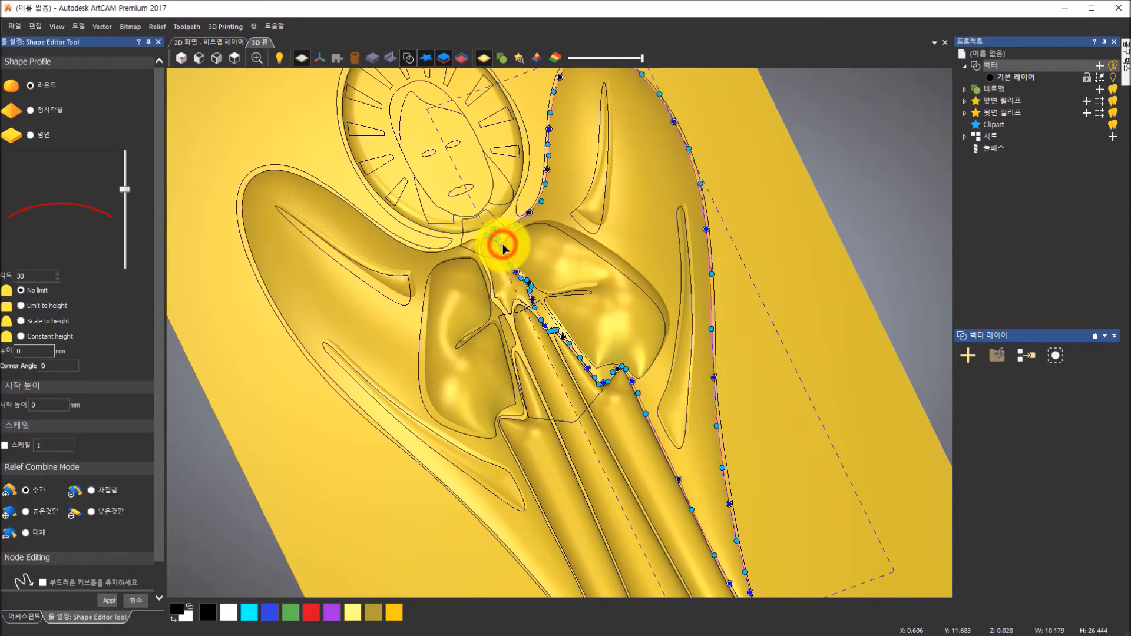
{"action": "left_click", "coordinate": [464, 239]}
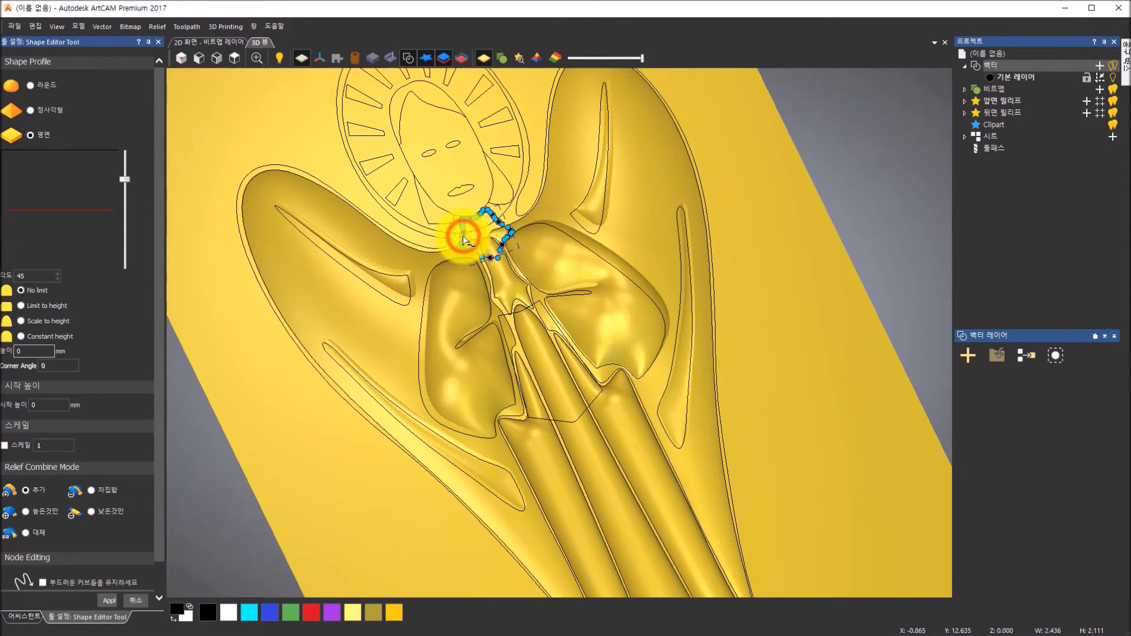
{"action": "left_click", "coordinate": [30, 84]}
Step: Set the neck shape's start height to 0.4 mm and its relief combine mode to keep only the higher surface (높은것만)
{"action": "left_click", "coordinate": [64, 406]}
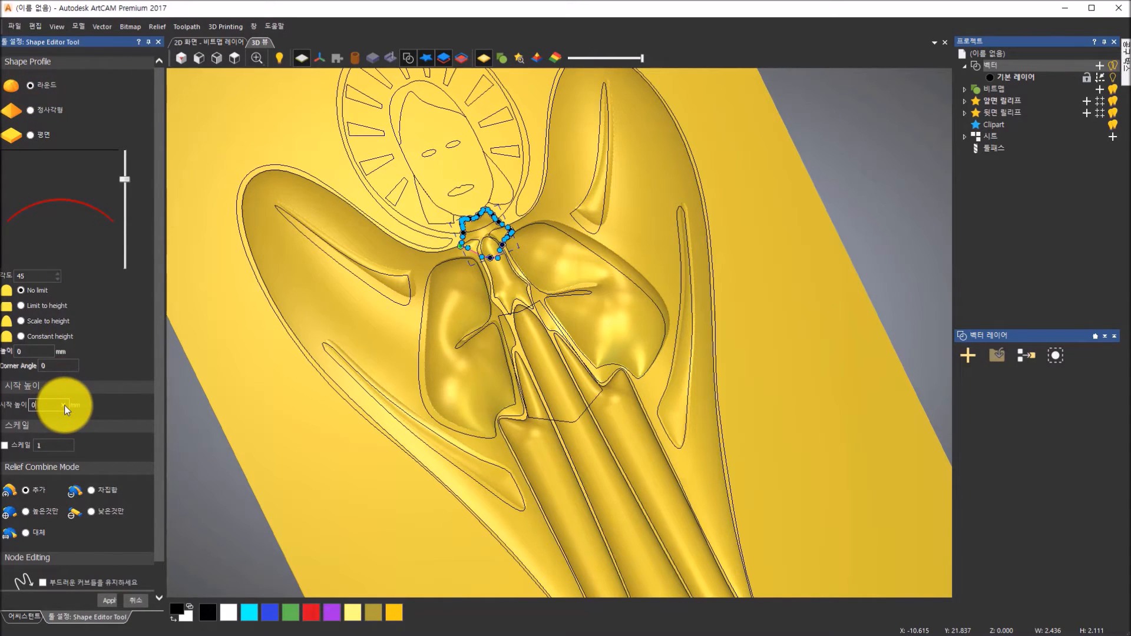
{"action": "left_click", "coordinate": [54, 405]}
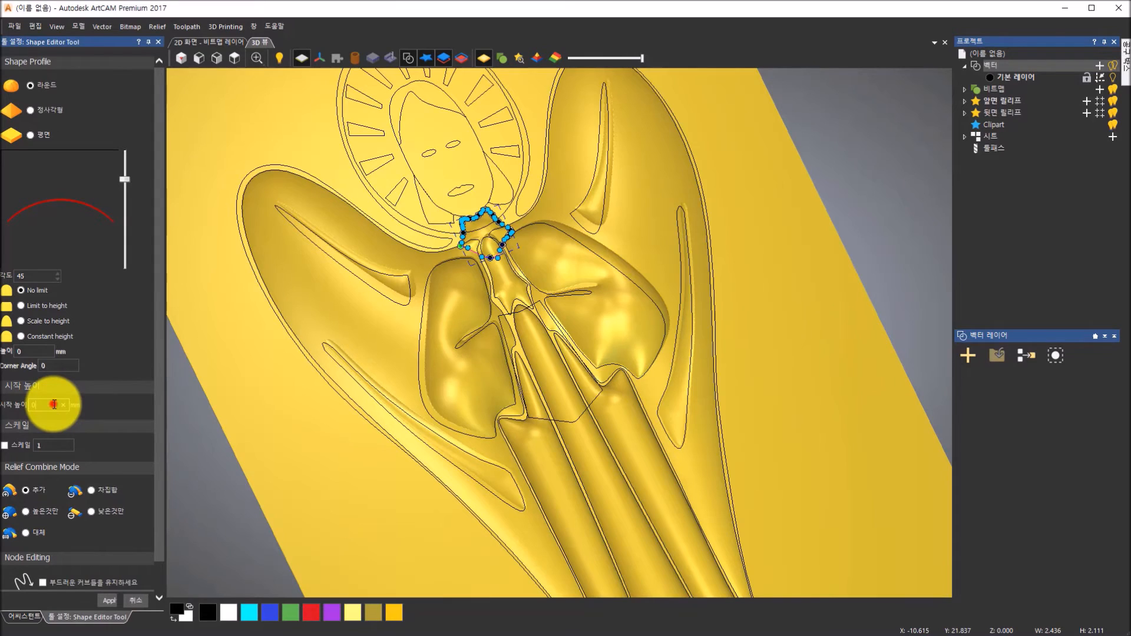
{"action": "key", "text": "BackSpace"}
{"action": "type", "text": "4"}
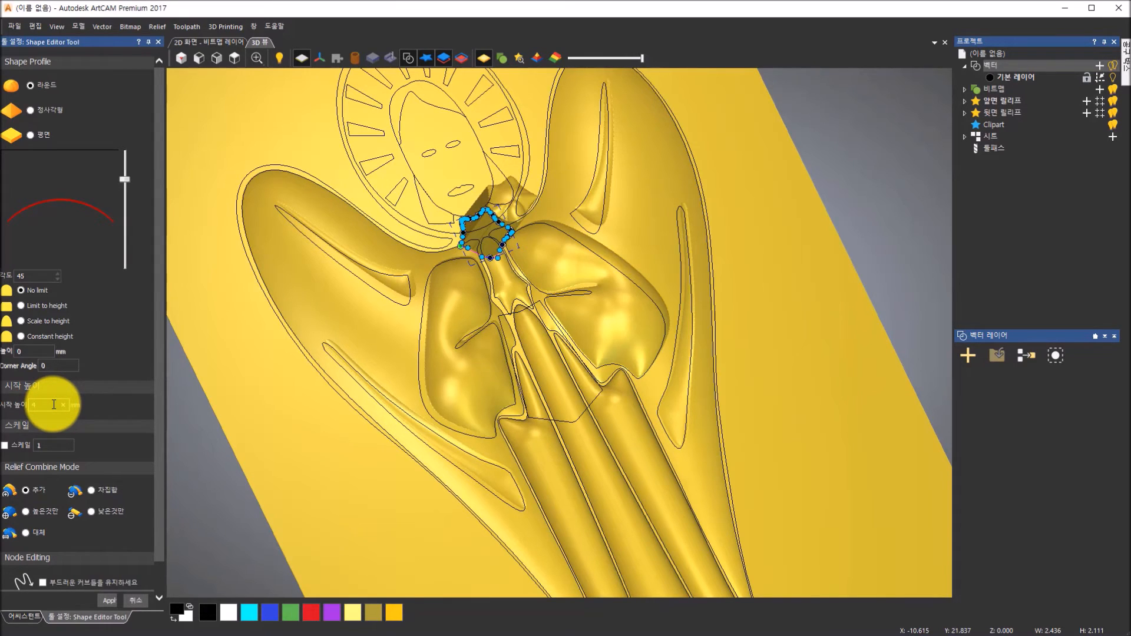
{"action": "left_click_drag", "start_coordinate": [52, 405], "coordinate": [1, 402]}
{"action": "type", "text": "0.4"}
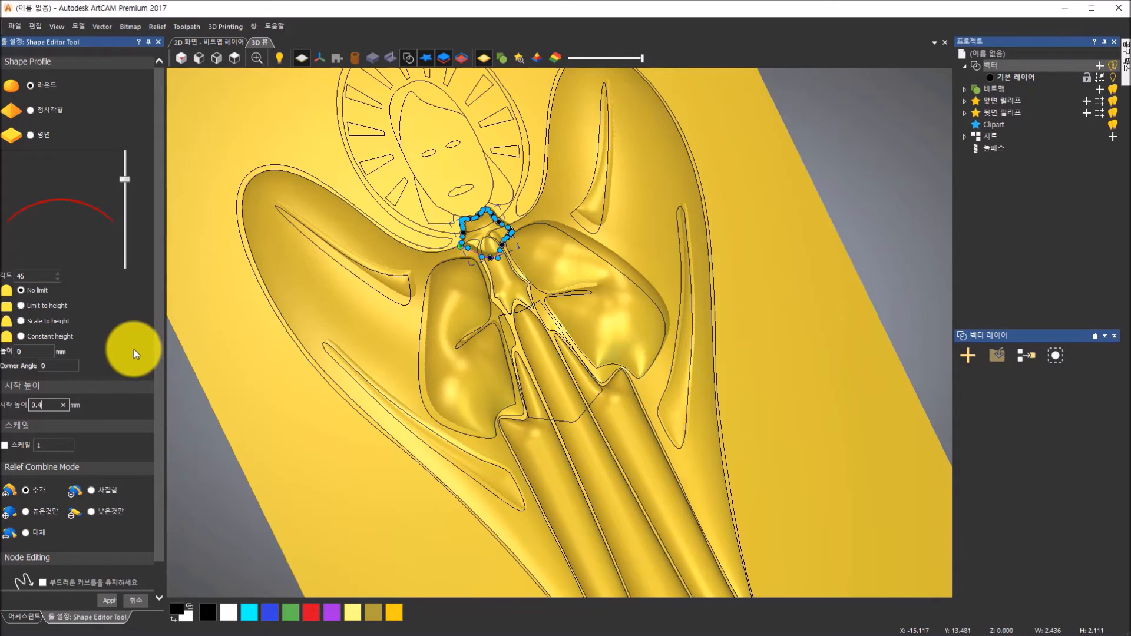
{"action": "left_click", "coordinate": [26, 511]}
{"action": "scroll", "coordinate": [531, 284], "scroll_direction": "up", "scroll_amount": 5}
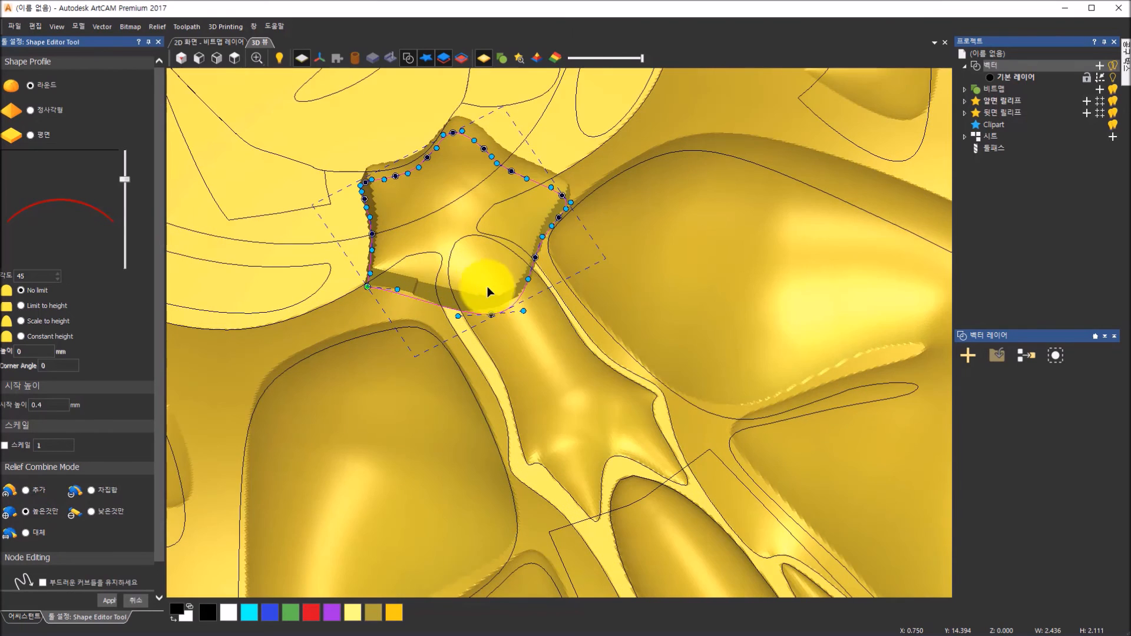
Step: Set the neck shape's start height to 0.2 mm and its profile angle to 27 degrees
{"action": "left_click_drag", "start_coordinate": [504, 325], "coordinate": [508, 301]}
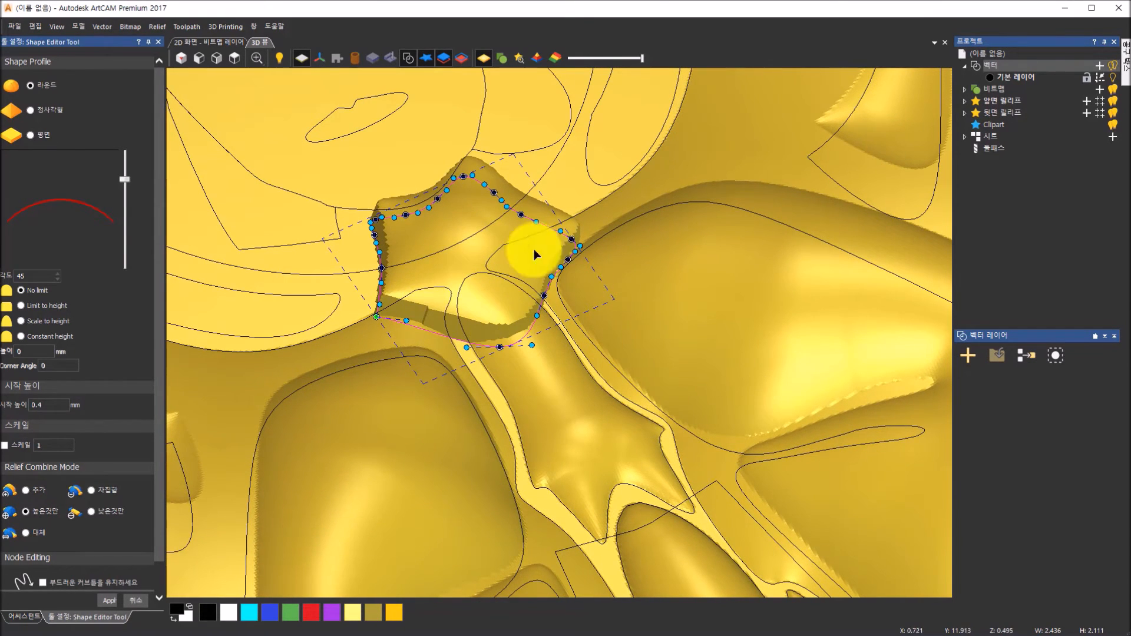
{"action": "double_click", "coordinate": [46, 403]}
{"action": "type", "text": "0.2"}
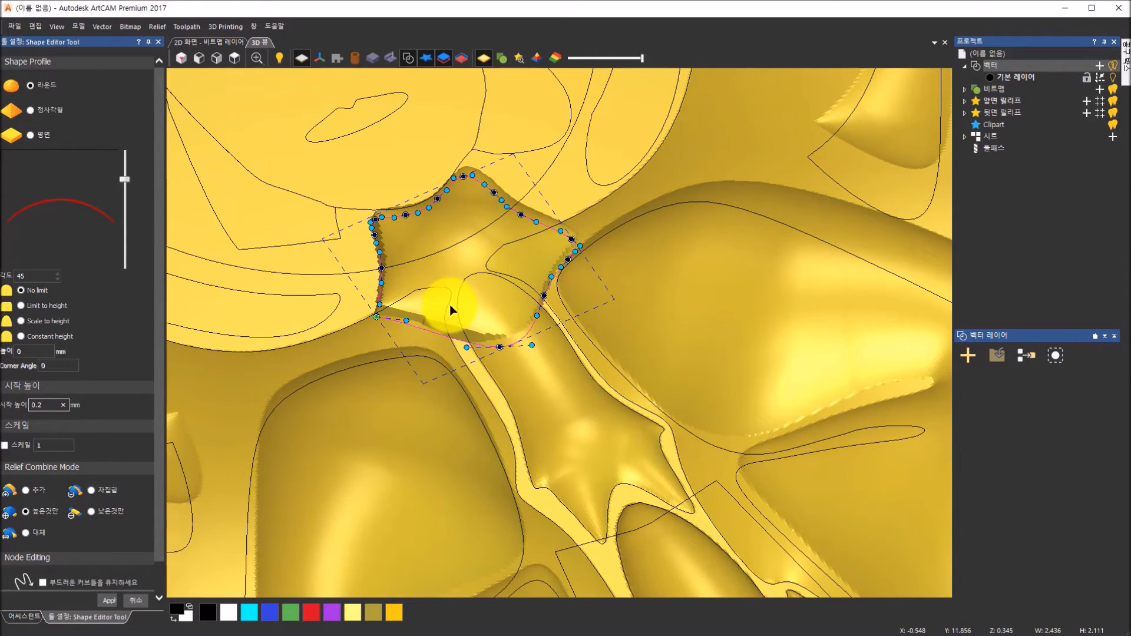
{"action": "left_click_drag", "start_coordinate": [449, 306], "coordinate": [470, 328]}
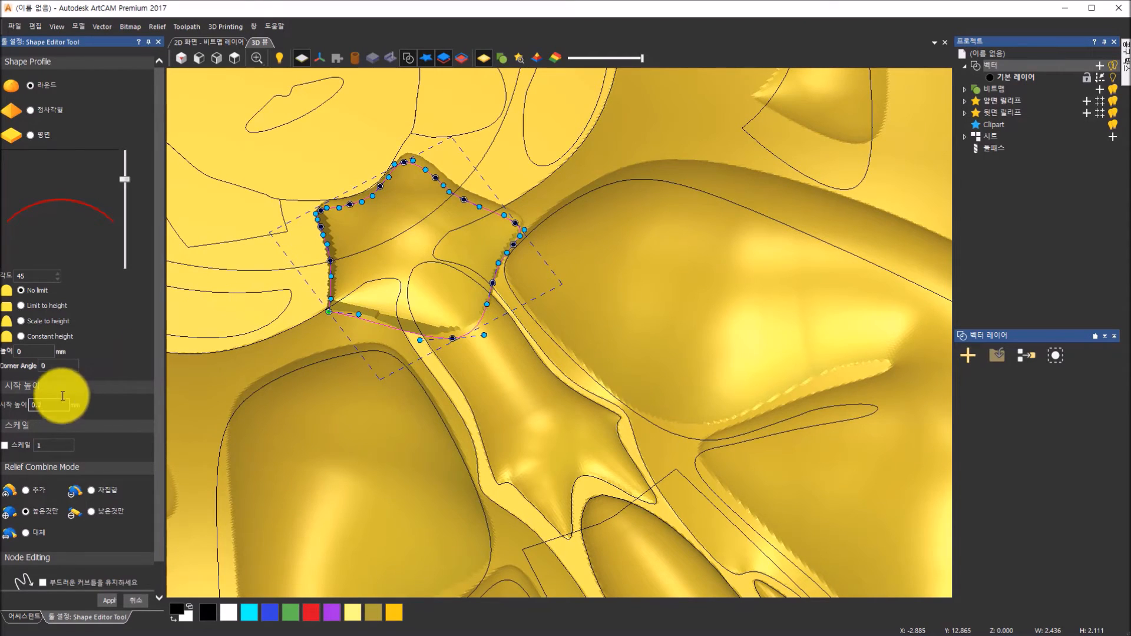
{"action": "mouse_move", "coordinate": [130, 185]}
{"action": "left_mouse_down"}
{"action": "mouse_move", "coordinate": [126, 172]}
{"action": "mouse_move", "coordinate": [127, 191]}
{"action": "left_mouse_up"}
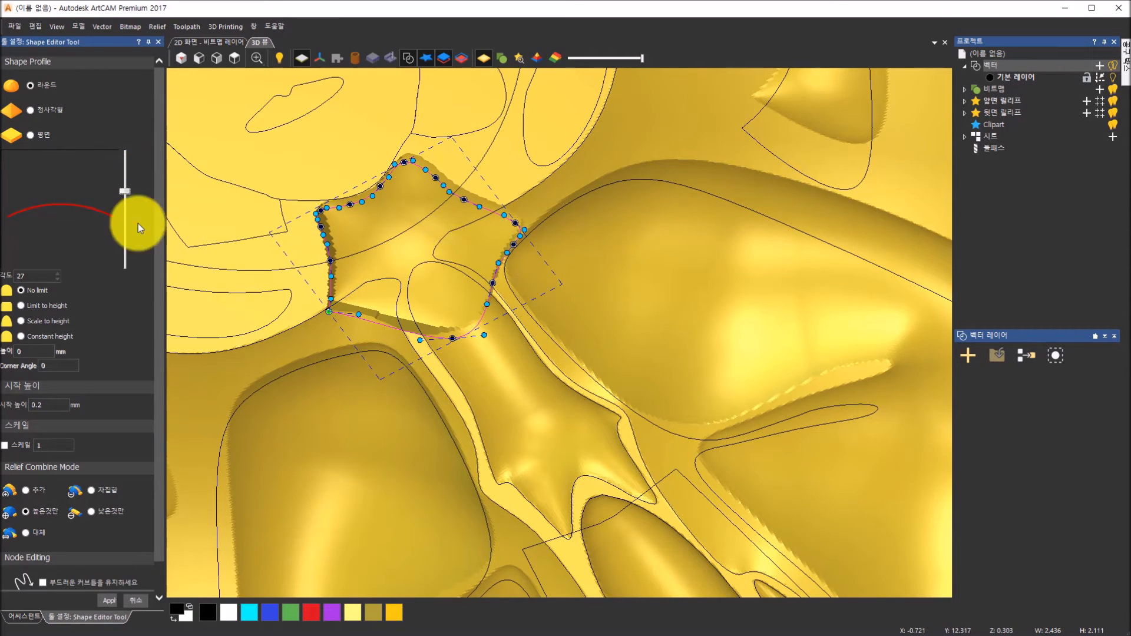
{"action": "scroll", "coordinate": [381, 263], "scroll_direction": "down", "scroll_amount": 5}
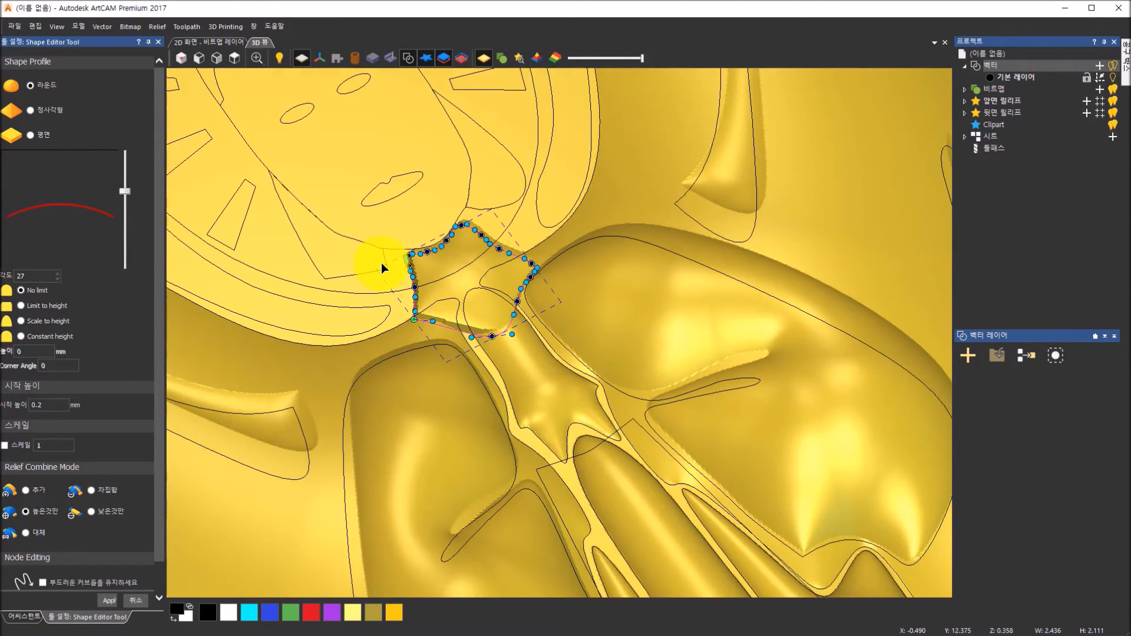
{"action": "scroll", "coordinate": [496, 288], "scroll_direction": "down", "scroll_amount": 2}
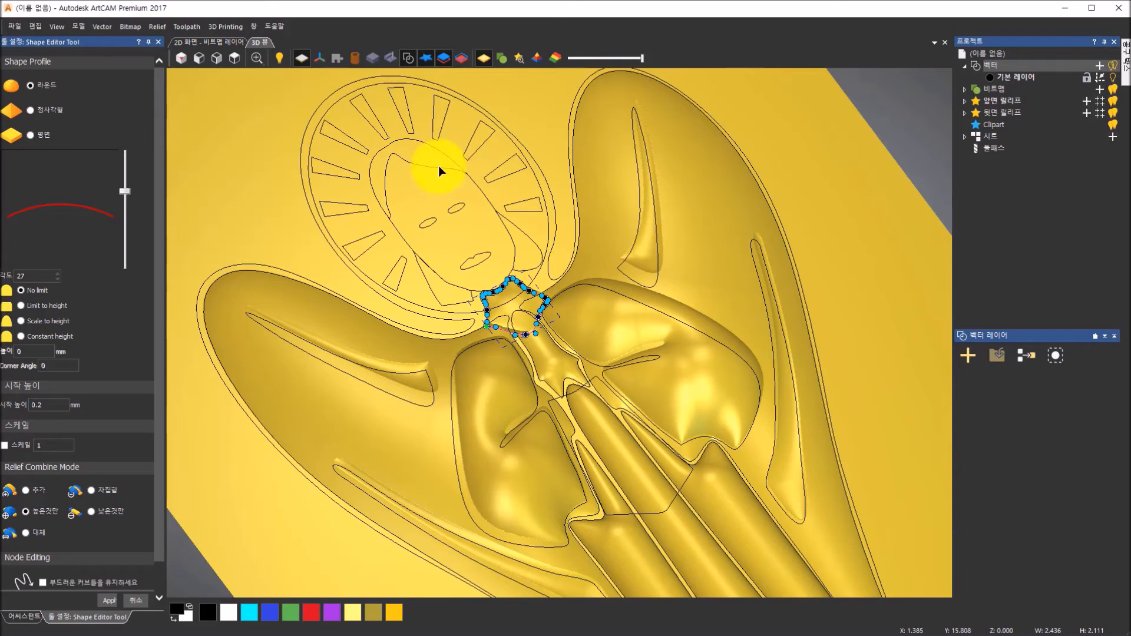
Step: Apply the neck shape to the relief, and apply the halo's inner oval as well
{"action": "left_click", "coordinate": [466, 287]}
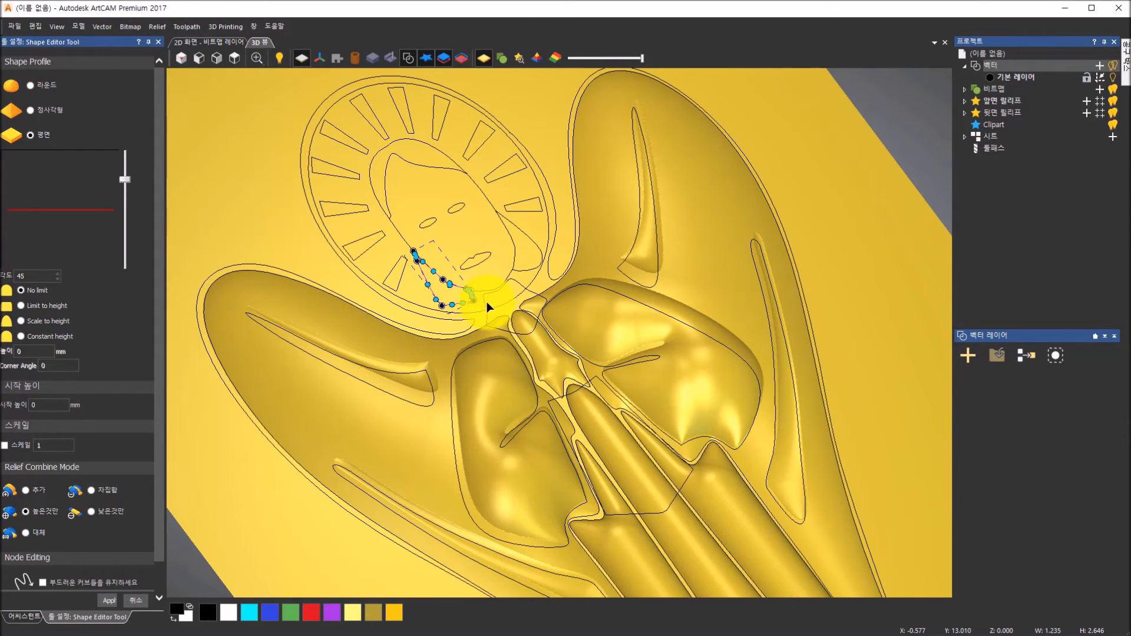
{"action": "left_click", "coordinate": [484, 303]}
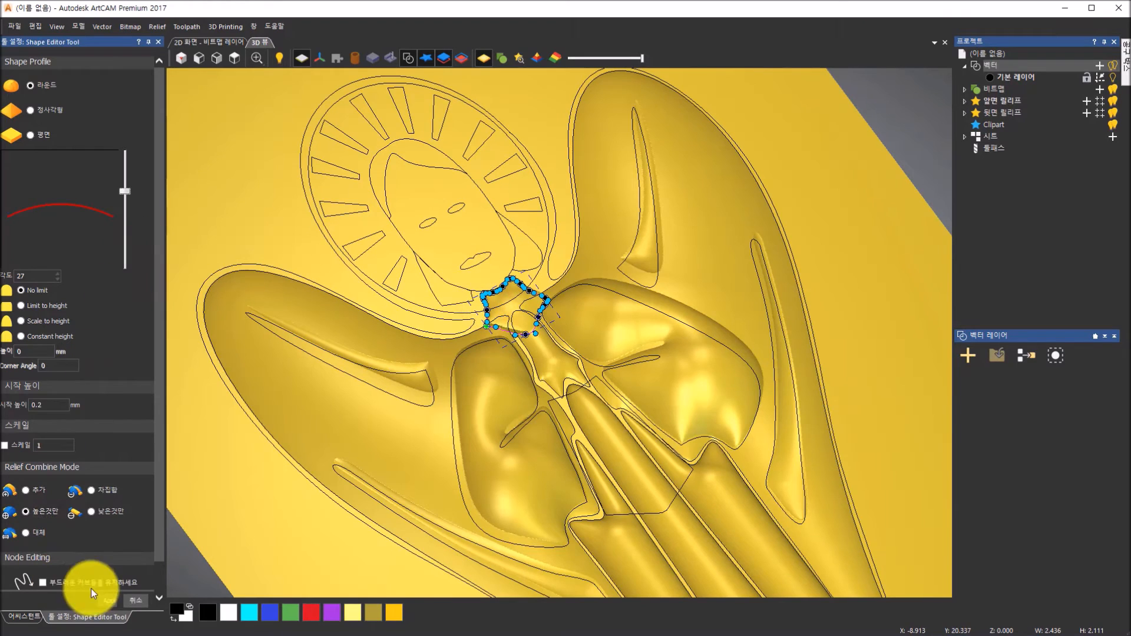
{"action": "left_click", "coordinate": [109, 600]}
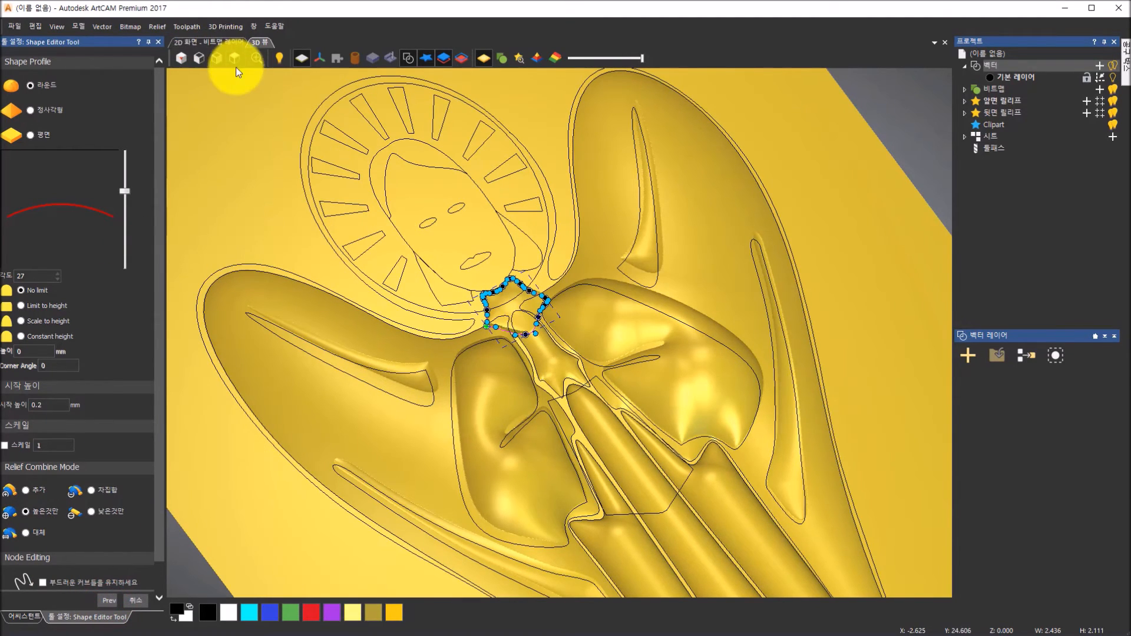
{"action": "left_click", "coordinate": [425, 307]}
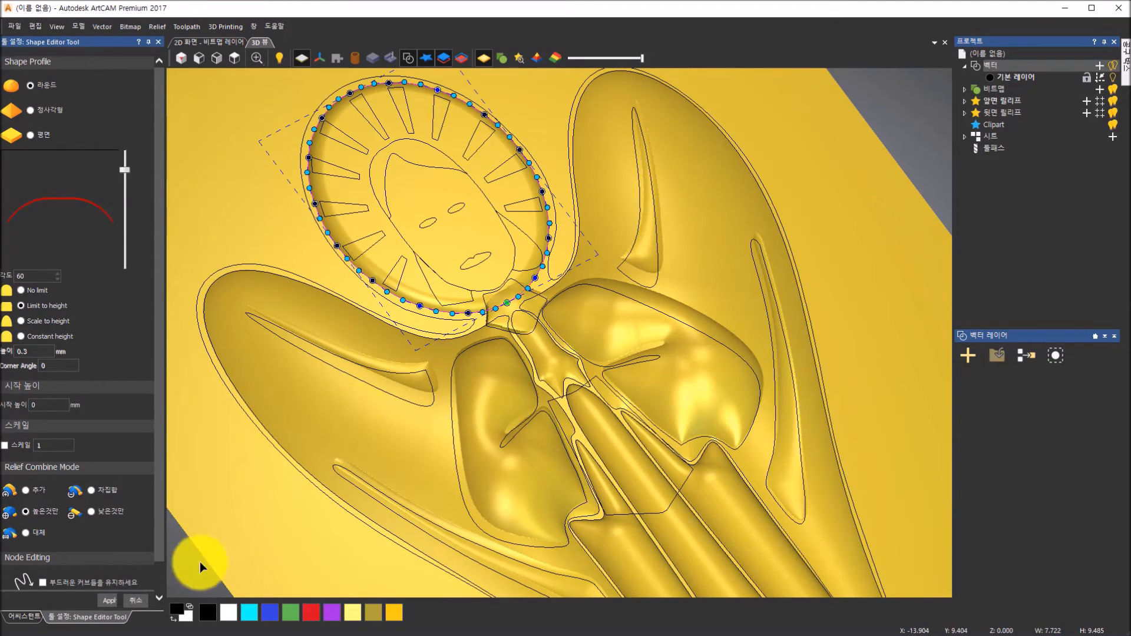
{"action": "left_click", "coordinate": [107, 603]}
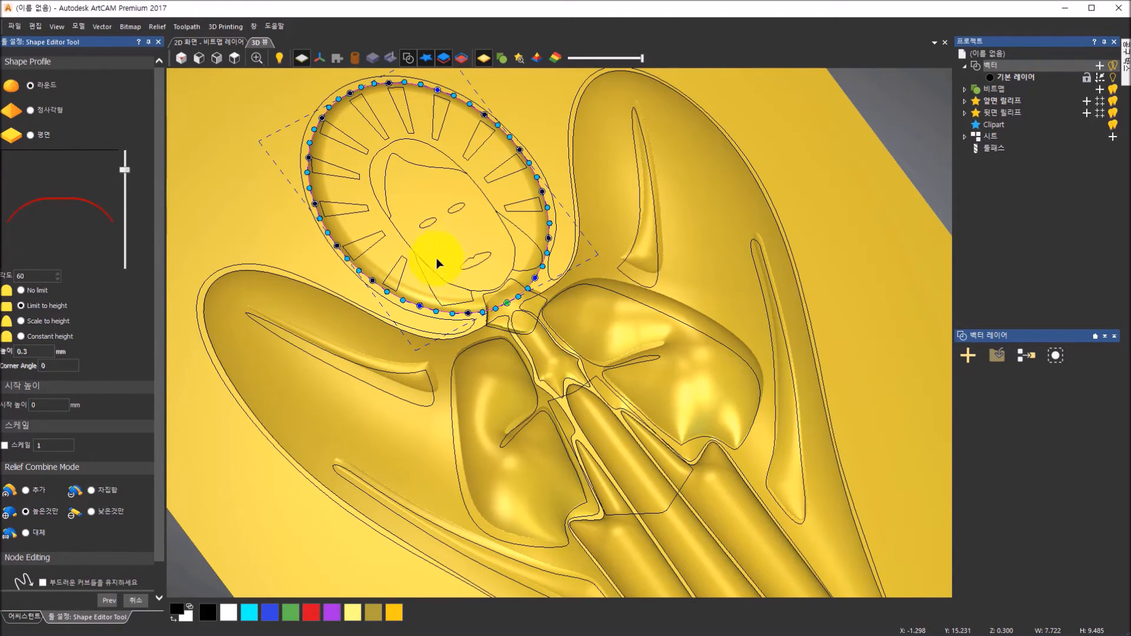
Step: Give the head outline inside the halo a round profile at 50 degrees and apply it in add (추가) combine mode
{"action": "left_click", "coordinate": [448, 281]}
{"action": "left_click", "coordinate": [447, 284]}
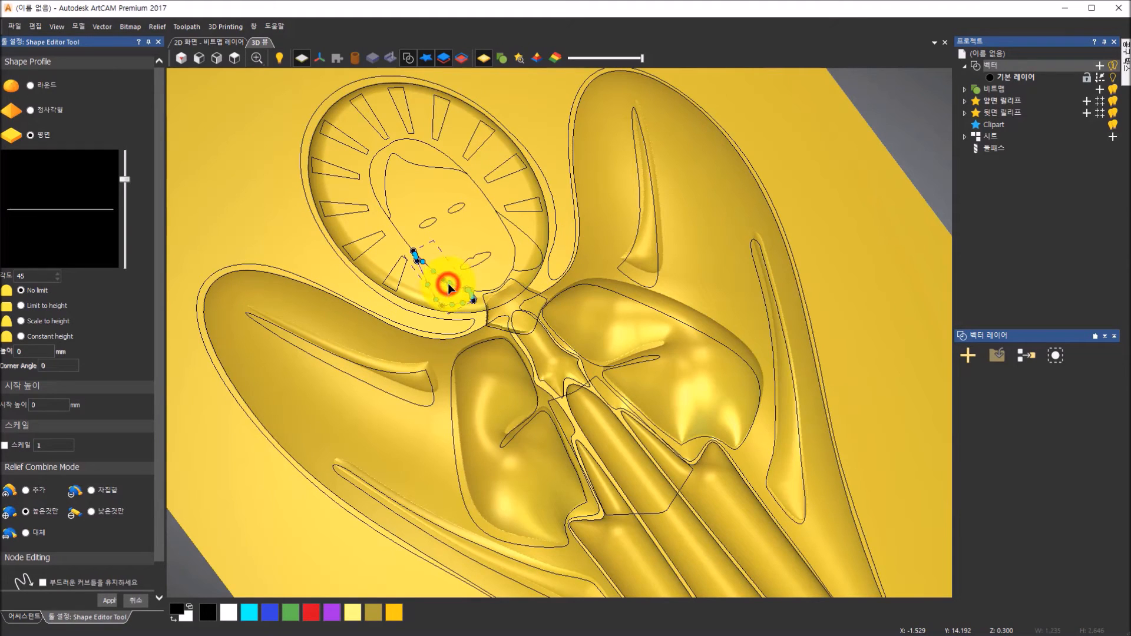
{"action": "left_click", "coordinate": [478, 188]}
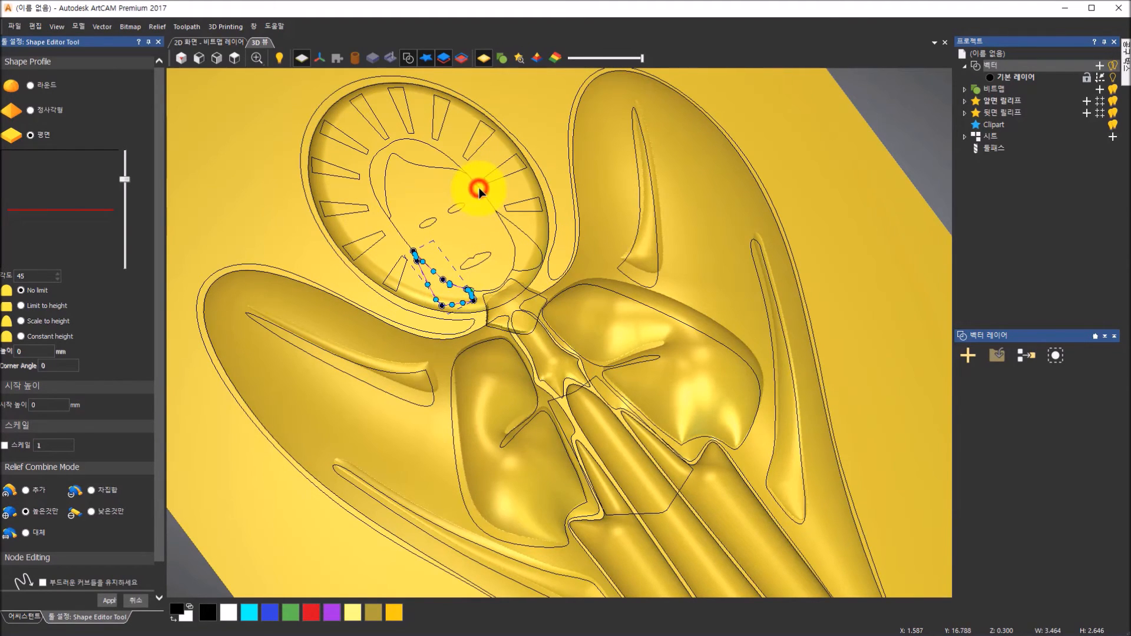
{"action": "left_click", "coordinate": [27, 83]}
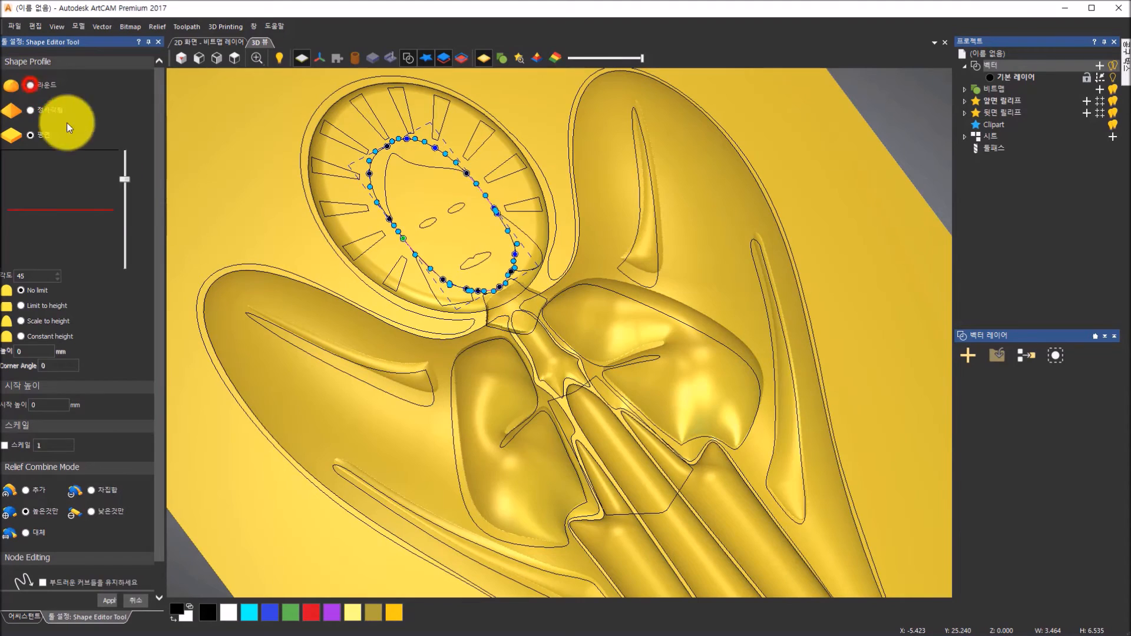
{"action": "left_click_drag", "start_coordinate": [126, 179], "coordinate": [125, 167]}
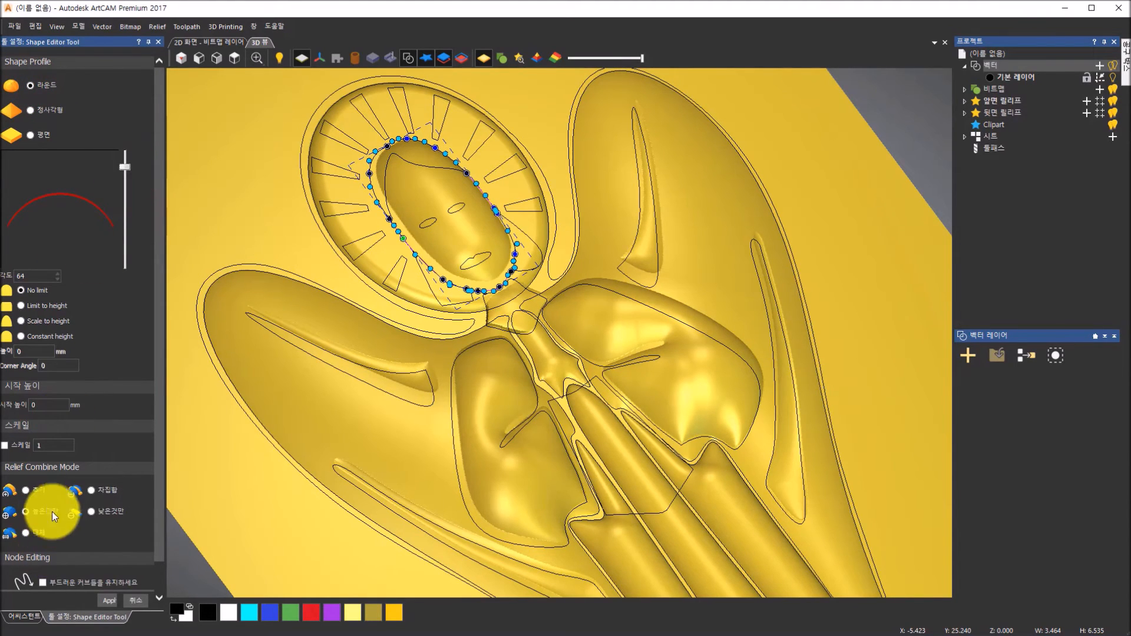
{"action": "left_click", "coordinate": [27, 490]}
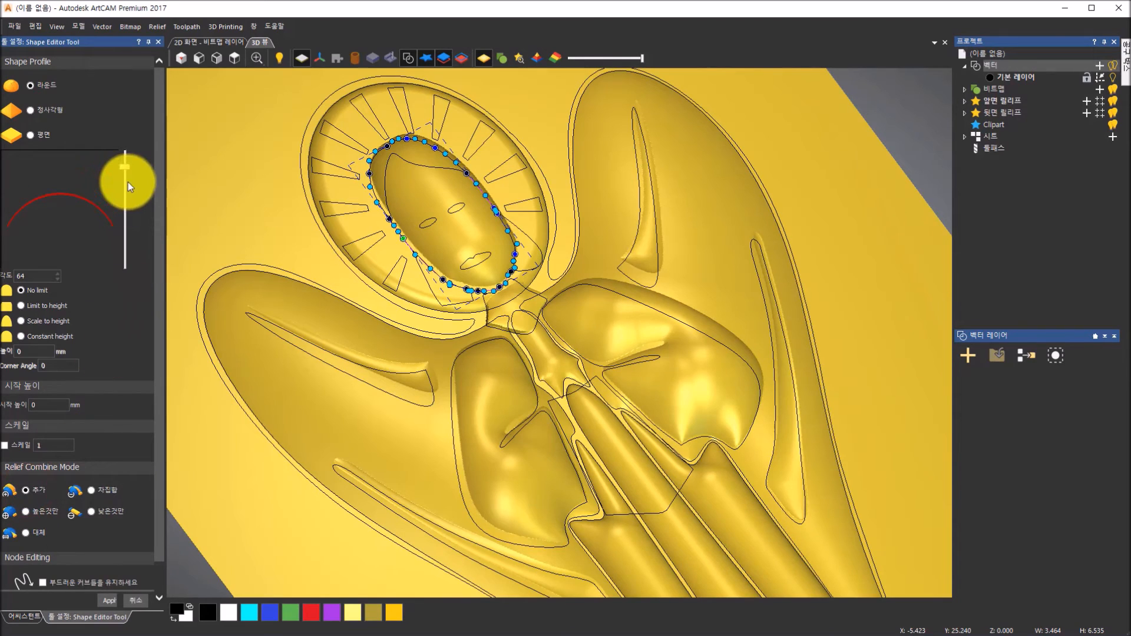
{"action": "left_click_drag", "start_coordinate": [127, 165], "coordinate": [126, 181]}
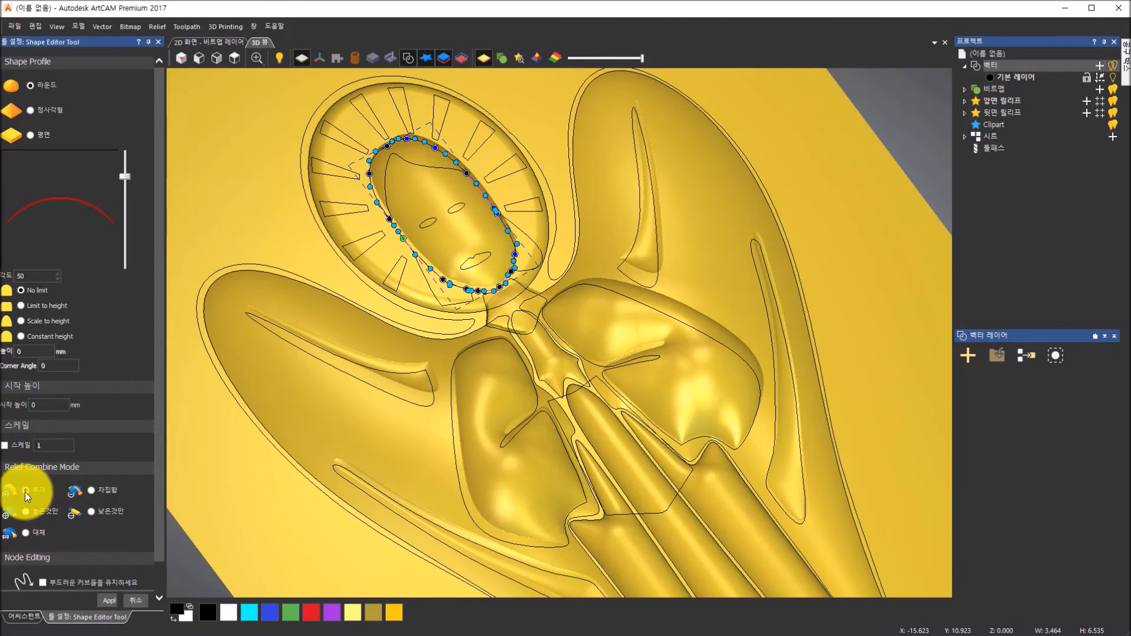
{"action": "left_click", "coordinate": [109, 600]}
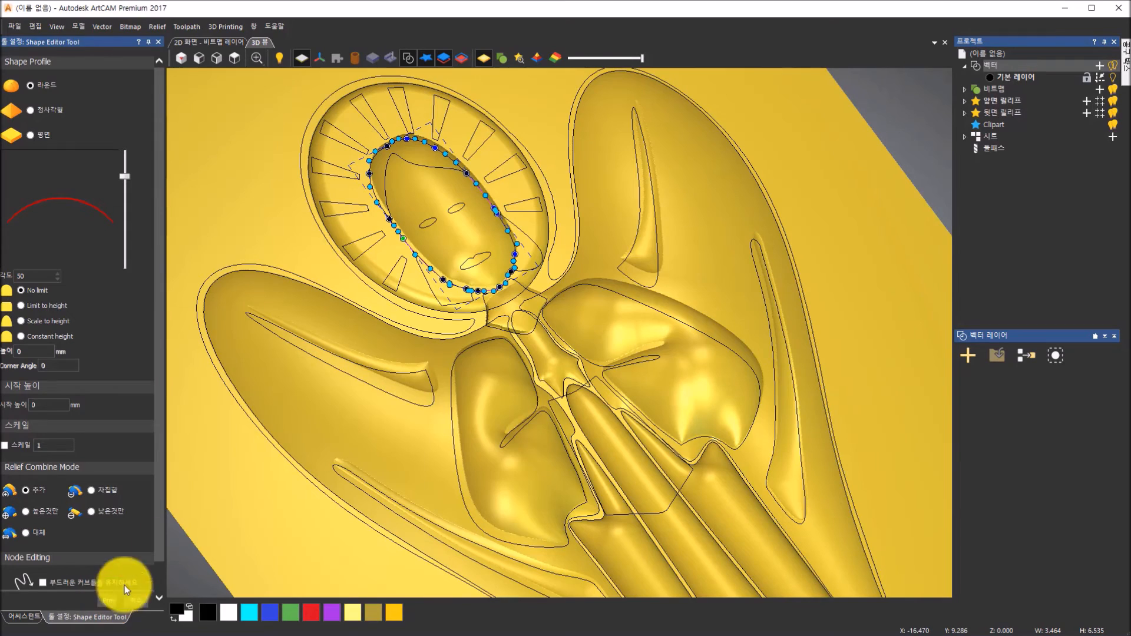
Step: Select the three hair shapes around the face, give them a round profile and apply it in add (추가) mode
{"action": "left_click", "coordinate": [443, 303]}
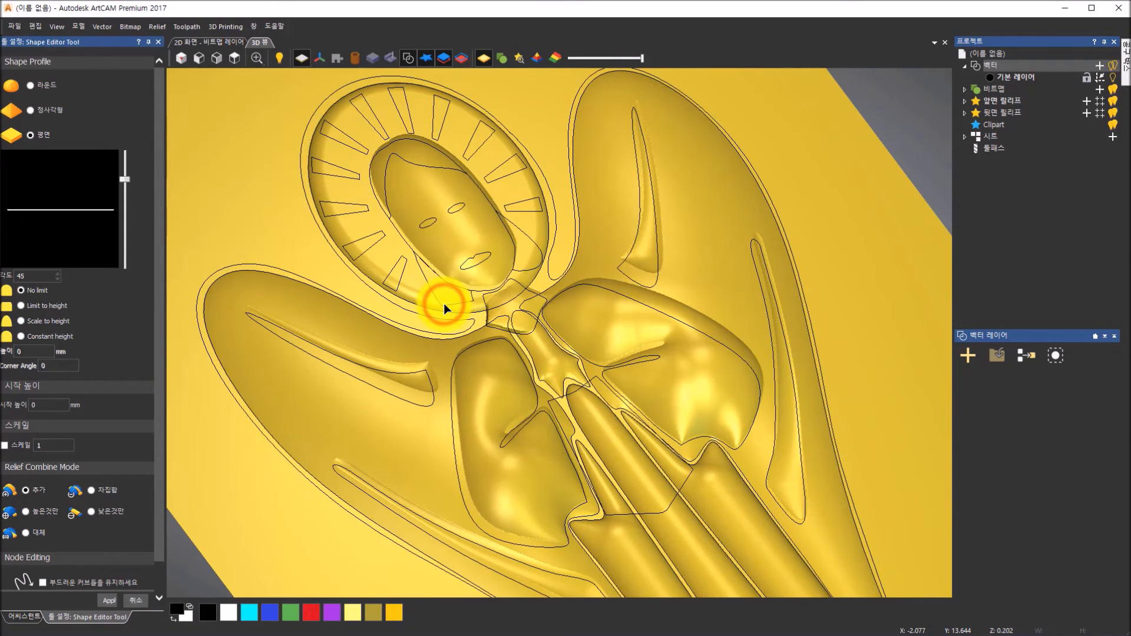
{"action": "left_click", "coordinate": [444, 304]}
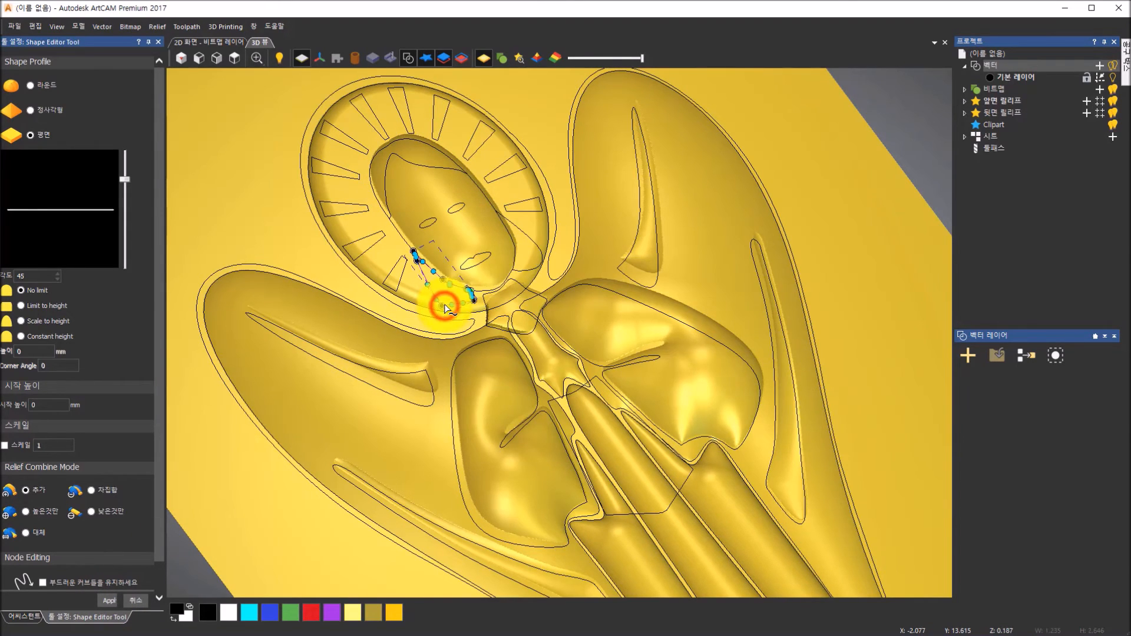
{"action": "left_click", "coordinate": [429, 169], "text": "shift"}
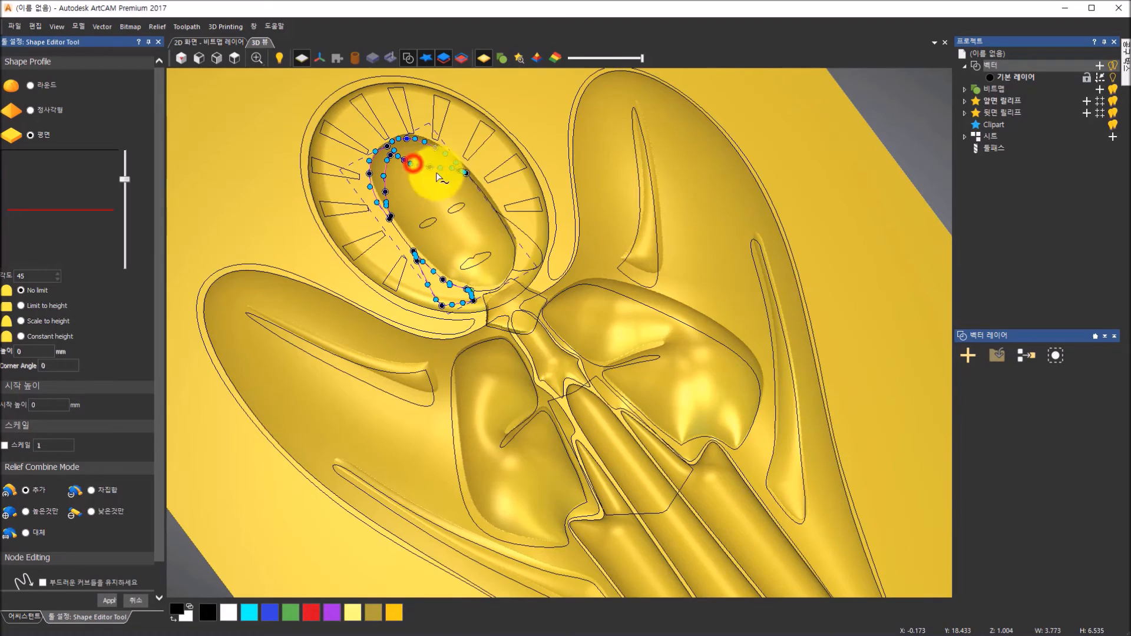
{"action": "left_click", "coordinate": [535, 243], "text": "shift"}
{"action": "left_click", "coordinate": [30, 86]}
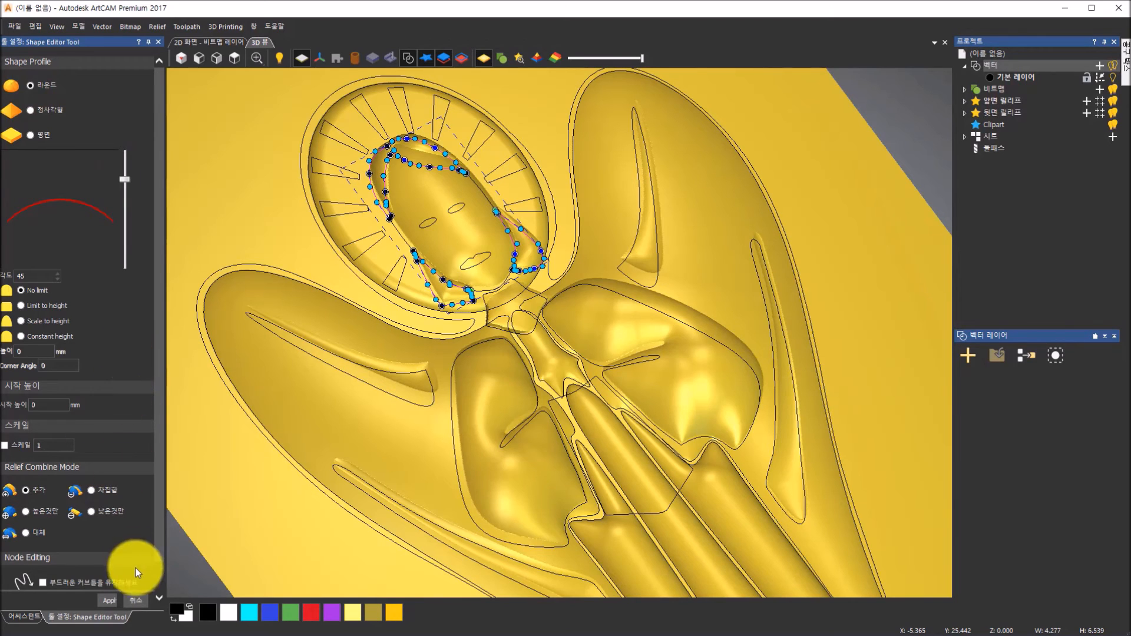
{"action": "left_click", "coordinate": [111, 598]}
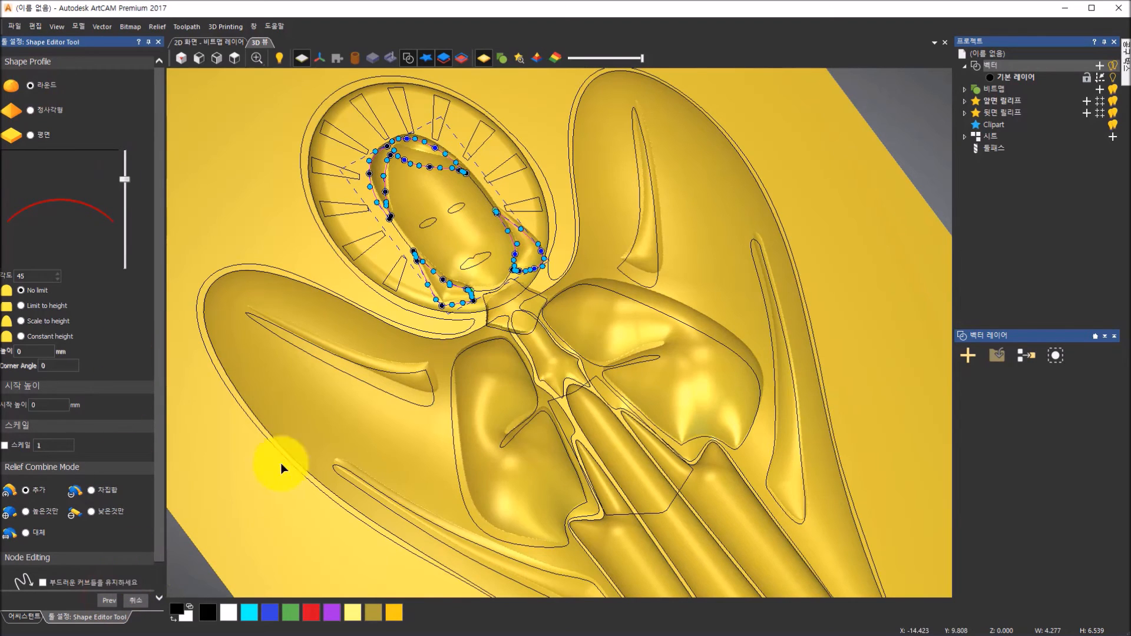
Step: Select both eyes and the mouth together, give them a round profile and apply it to the relief
{"action": "left_click", "coordinate": [434, 223]}
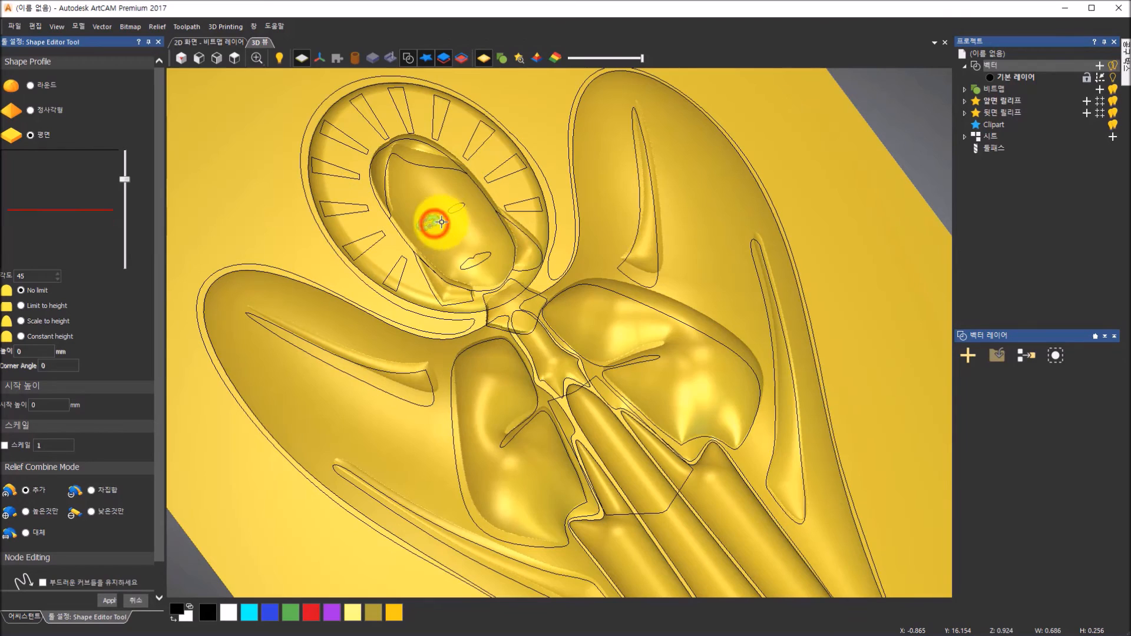
{"action": "left_click", "coordinate": [461, 208], "text": "shift"}
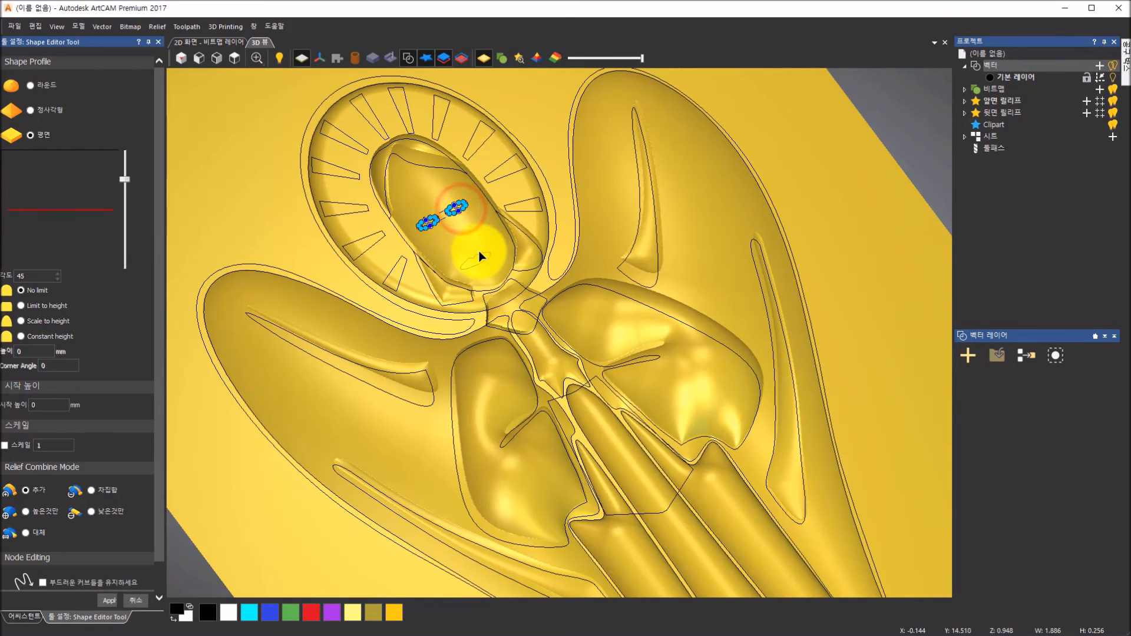
{"action": "left_click", "coordinate": [476, 254], "text": "shift"}
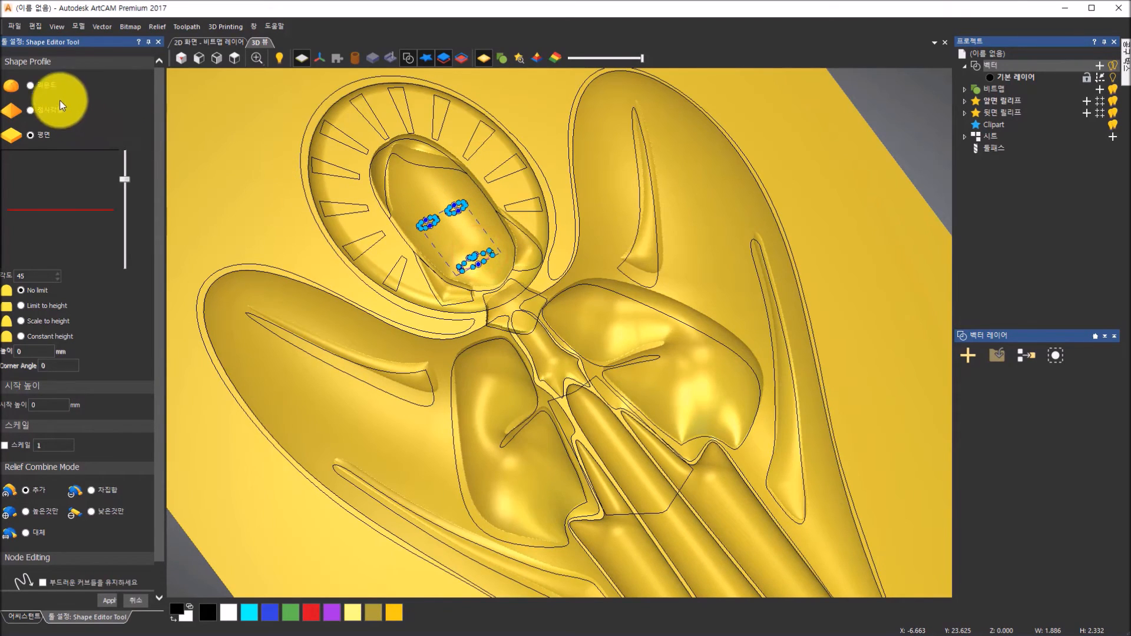
{"action": "left_click", "coordinate": [30, 86]}
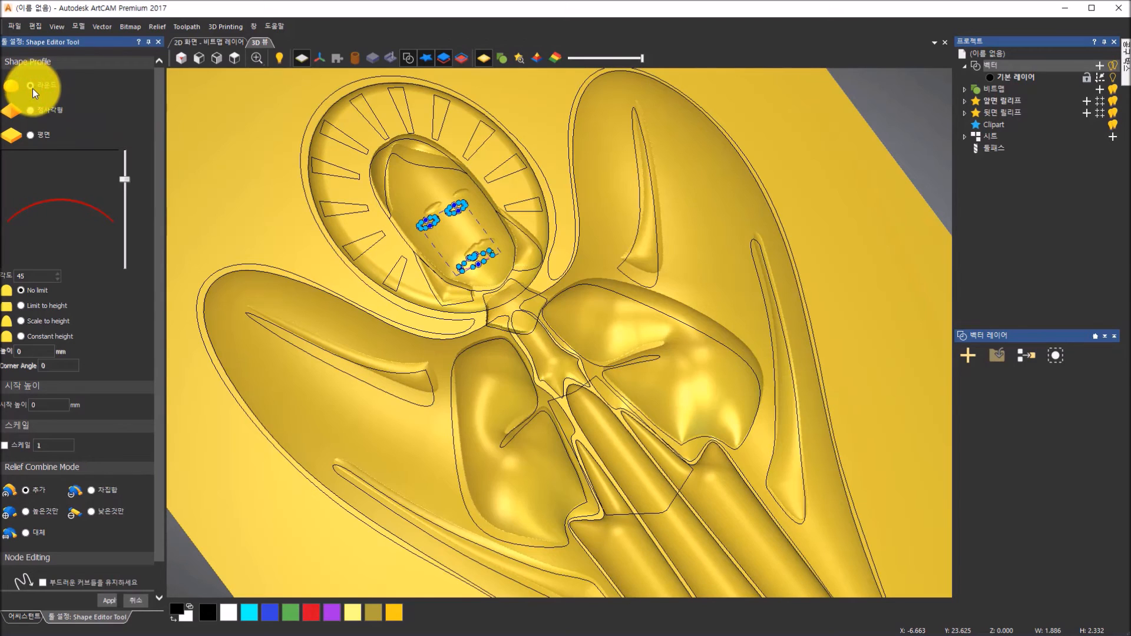
{"action": "left_click", "coordinate": [109, 601]}
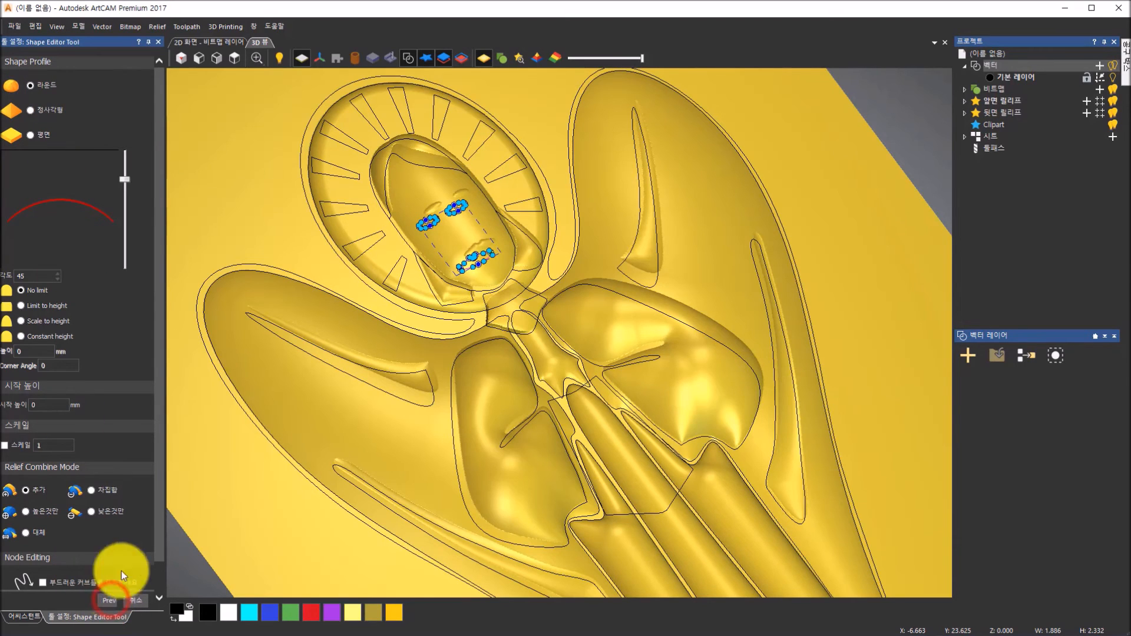
Step: Select all the ray shapes around the halo together and give them a round profile
{"action": "left_click", "coordinate": [405, 261]}
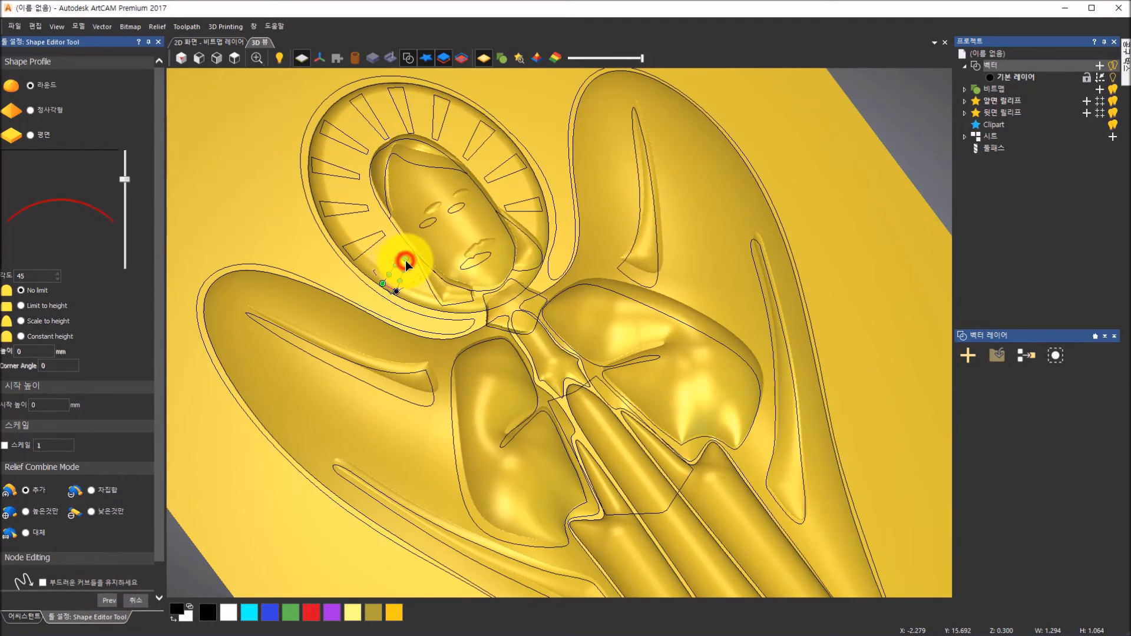
{"action": "left_click", "coordinate": [382, 237]}
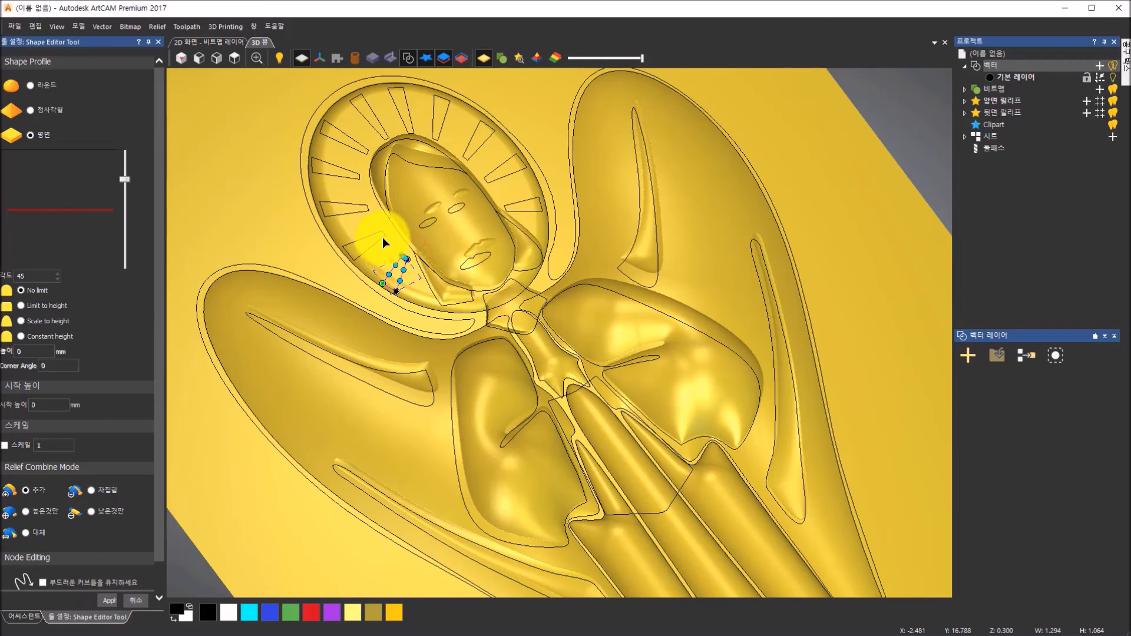
{"action": "left_click", "coordinate": [362, 210], "text": "shift"}
{"action": "left_click", "coordinate": [349, 175], "text": "shift"}
{"action": "left_click", "coordinate": [347, 168], "text": "shift"}
{"action": "left_click", "coordinate": [340, 167], "text": "shift"}
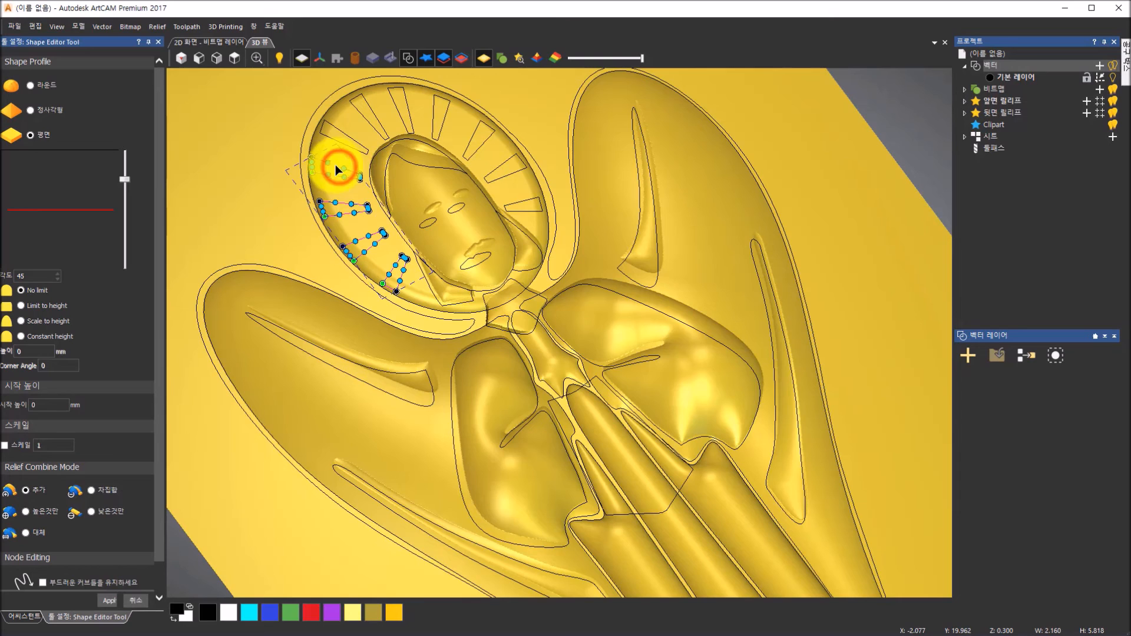
{"action": "left_click", "coordinate": [340, 144], "text": "shift"}
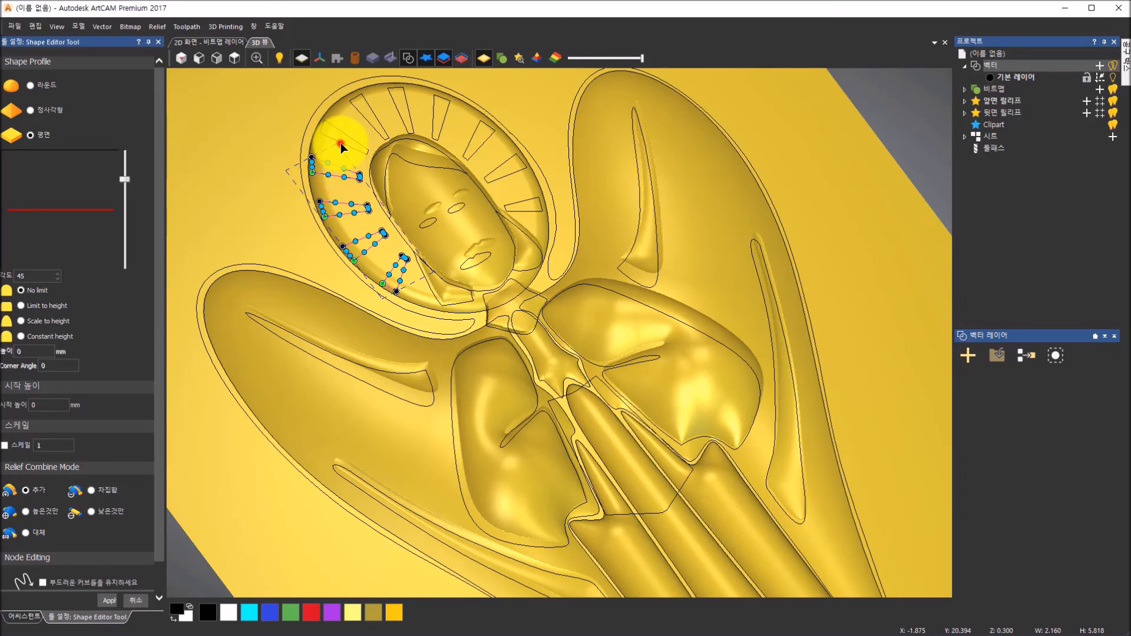
{"action": "left_click", "coordinate": [371, 121], "text": "shift"}
{"action": "left_click", "coordinate": [402, 117], "text": "shift"}
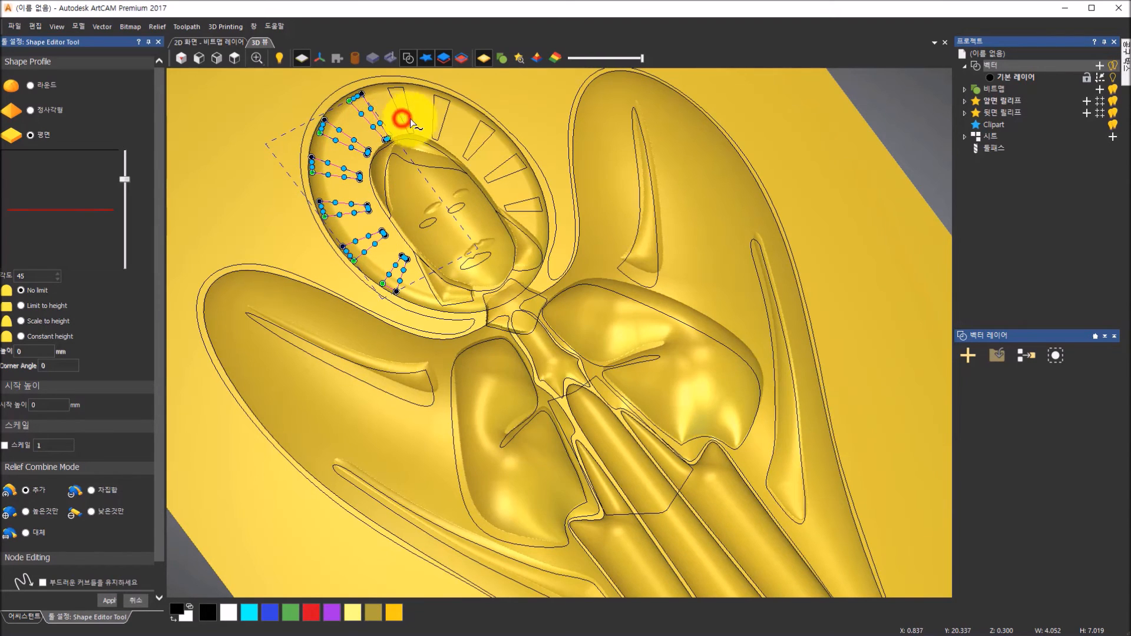
{"action": "left_click", "coordinate": [434, 120], "text": "shift"}
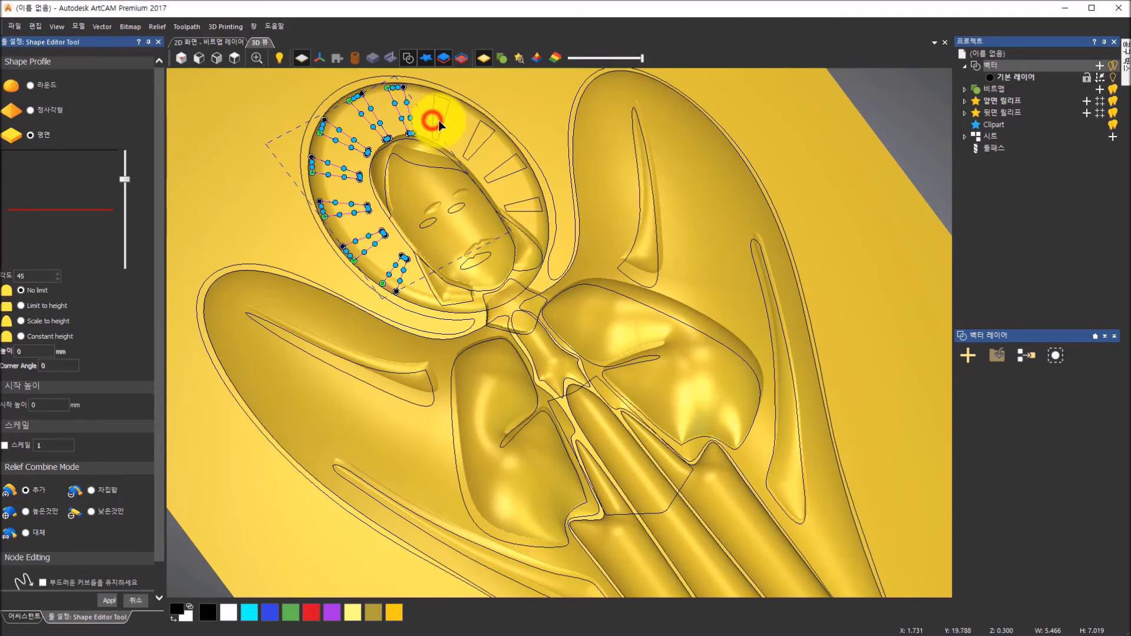
{"action": "left_click", "coordinate": [470, 140], "text": "shift"}
{"action": "left_click", "coordinate": [507, 158], "text": "shift"}
{"action": "left_click", "coordinate": [522, 200], "text": "shift"}
{"action": "left_click", "coordinate": [34, 83]}
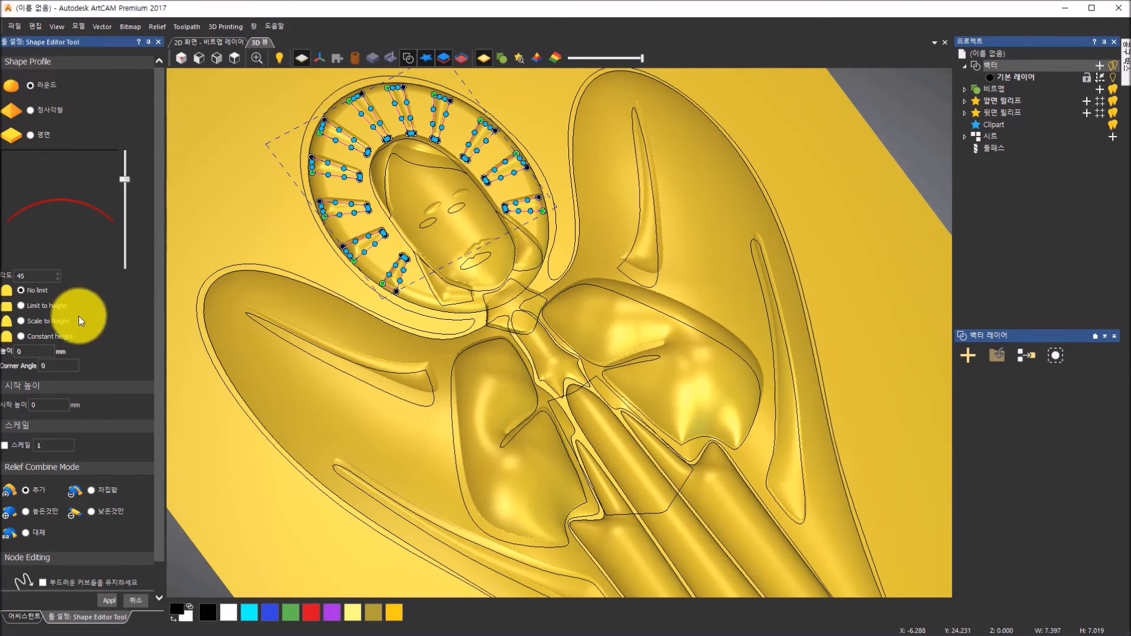
Step: Apply the halo rays' round profile at 45 degrees with no height limit in add (추가) mode and clear the selection
{"action": "left_click", "coordinate": [109, 601]}
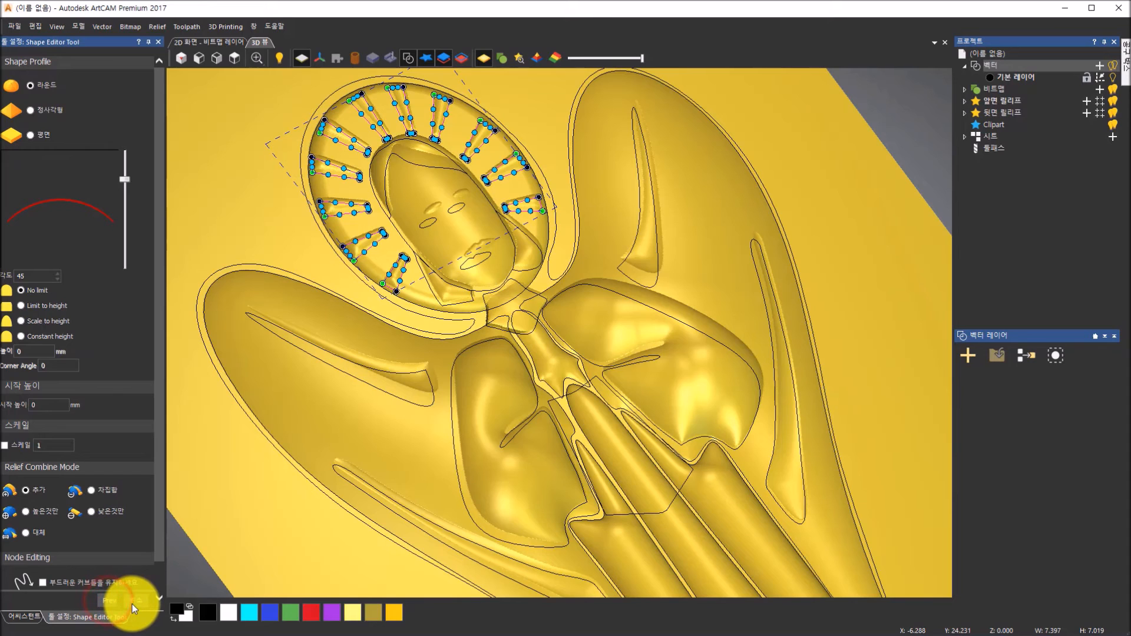
{"action": "left_click", "coordinate": [132, 604]}
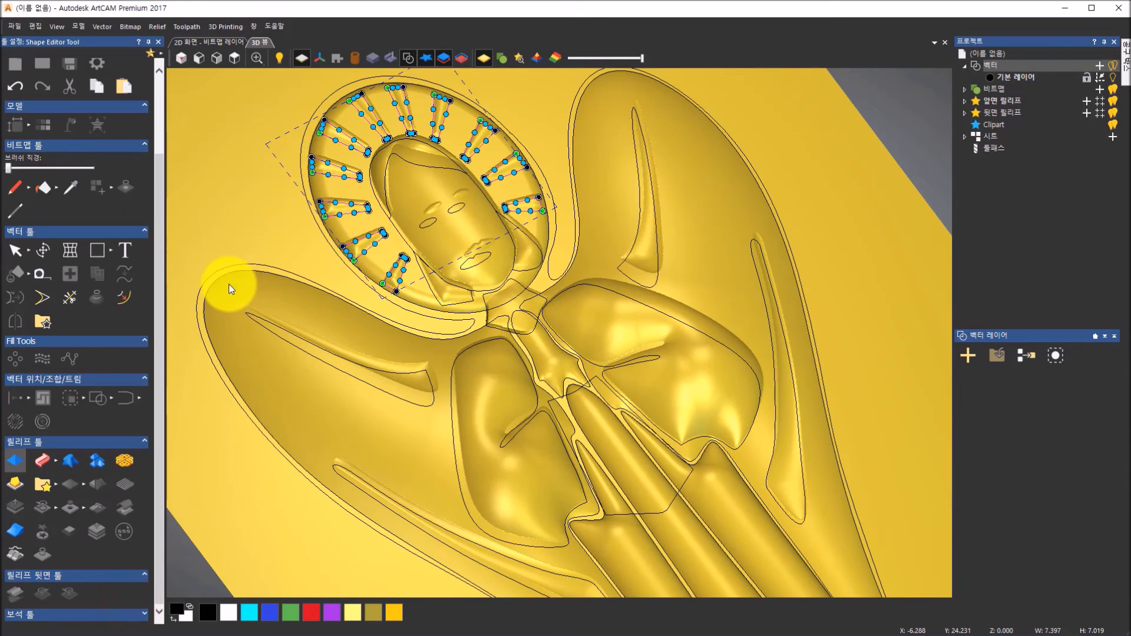
{"action": "left_click", "coordinate": [232, 170]}
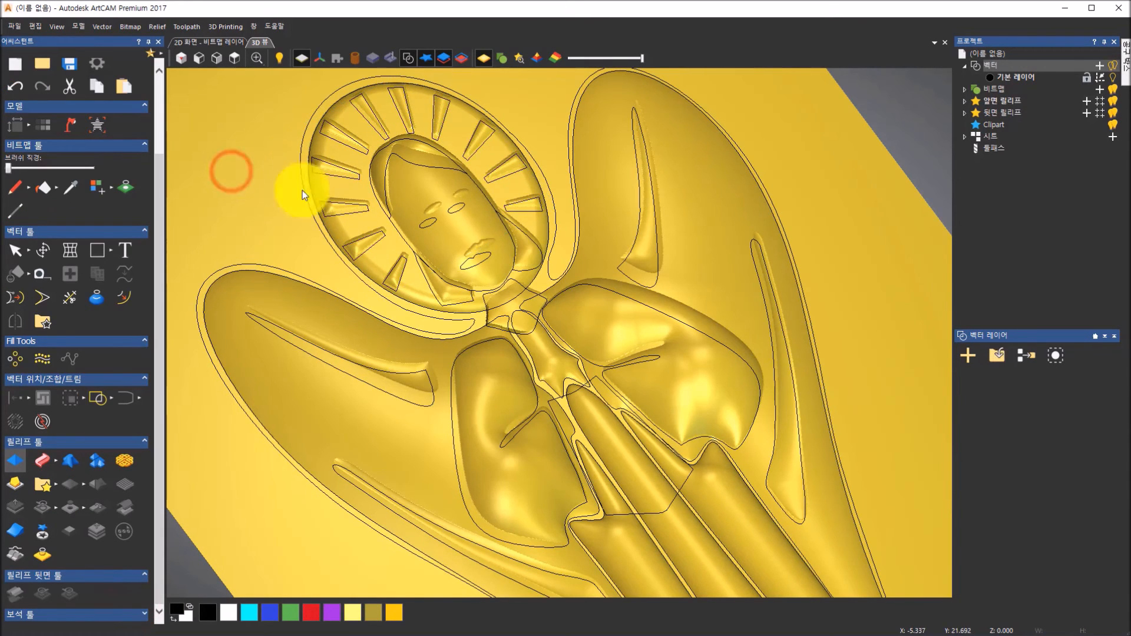
Step: Hide the vectors and the zero plane, and examine the angel relief from above and close up
{"action": "left_click", "coordinate": [235, 58]}
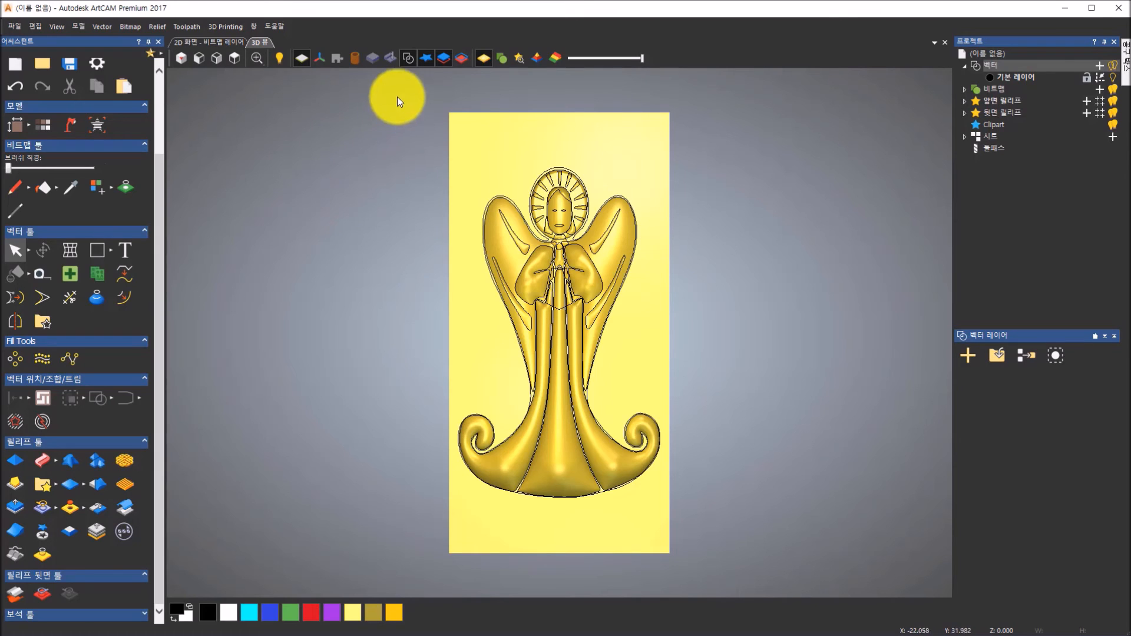
{"action": "left_click", "coordinate": [409, 64]}
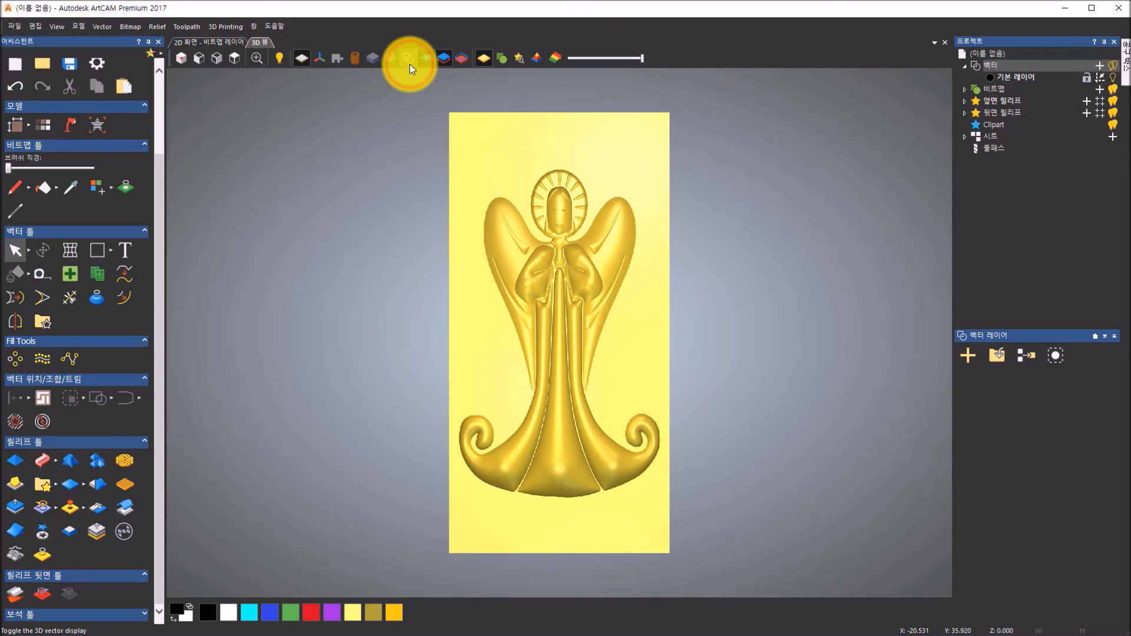
{"action": "left_click", "coordinate": [301, 58]}
{"action": "left_click_drag", "start_coordinate": [668, 479], "coordinate": [579, 369]}
{"action": "scroll", "coordinate": [602, 264], "scroll_direction": "up", "scroll_amount": 5}
{"action": "scroll", "coordinate": [578, 369], "scroll_direction": "down", "scroll_amount": 4}
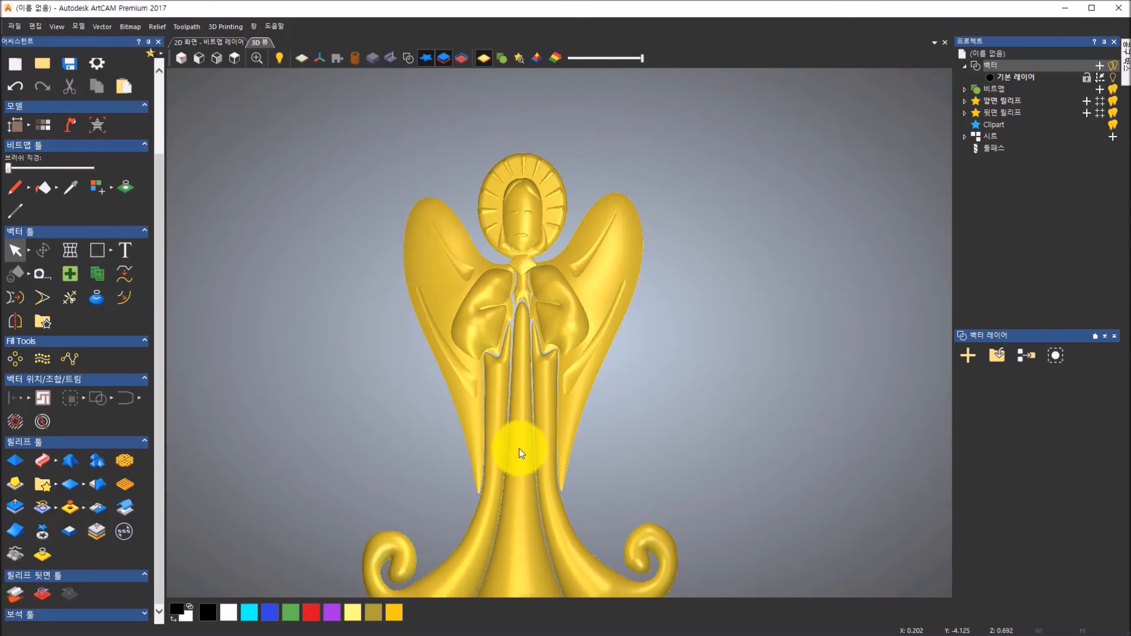
{"action": "scroll", "coordinate": [519, 448], "scroll_direction": "down", "scroll_amount": 3}
{"action": "left_click_drag", "start_coordinate": [519, 448], "coordinate": [580, 454]}
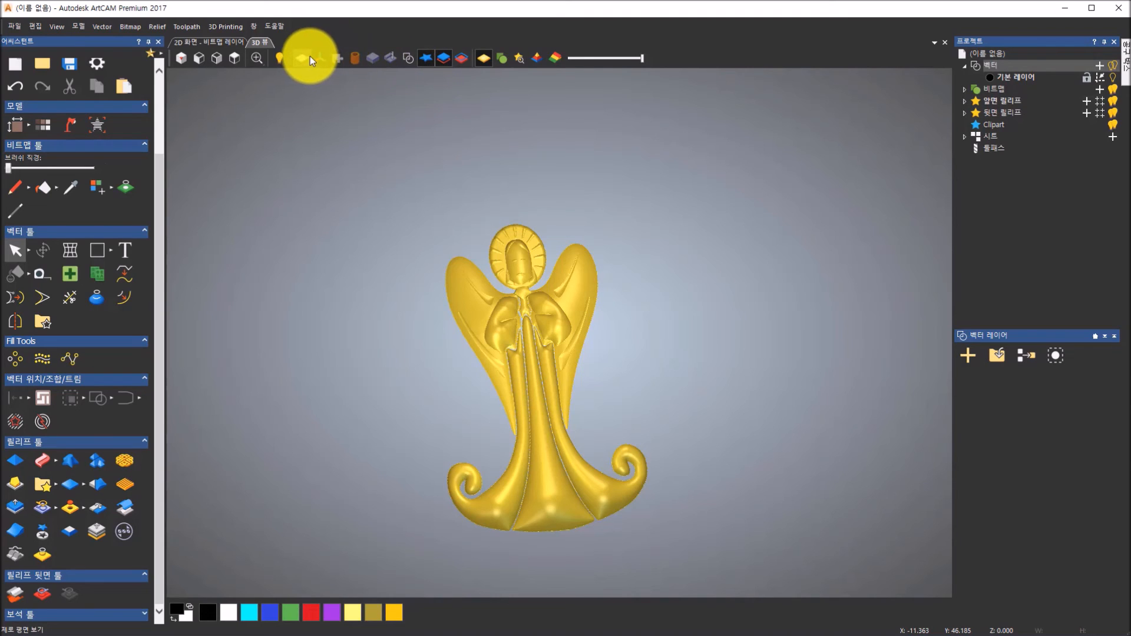
Step: Show the vectors again and add (추가) a 90-degree round profile, limited to 0.2 mm height, to the angel's outer outline
{"action": "left_click", "coordinate": [411, 59]}
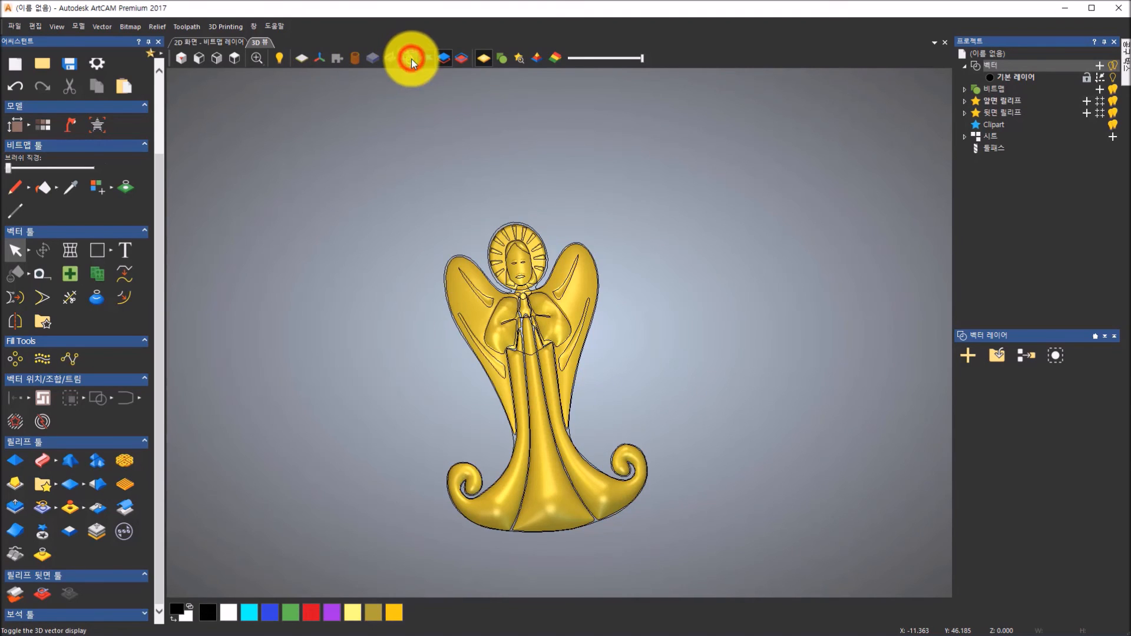
{"action": "scroll", "coordinate": [457, 253], "scroll_direction": "up", "scroll_amount": 4}
{"action": "left_click", "coordinate": [462, 245]}
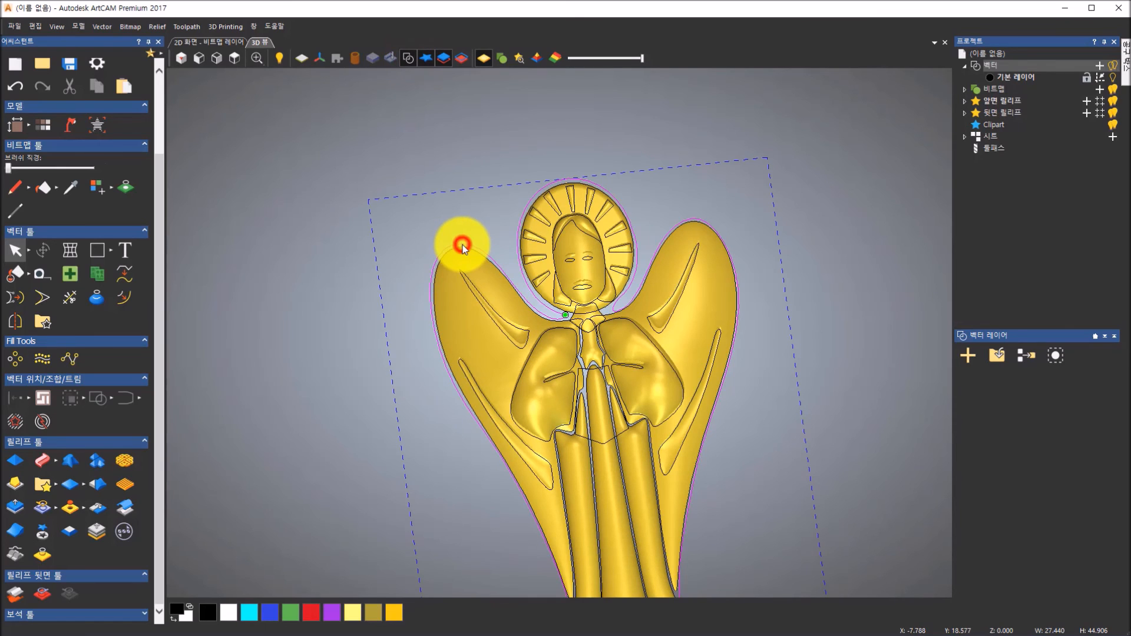
{"action": "left_click", "coordinate": [15, 461]}
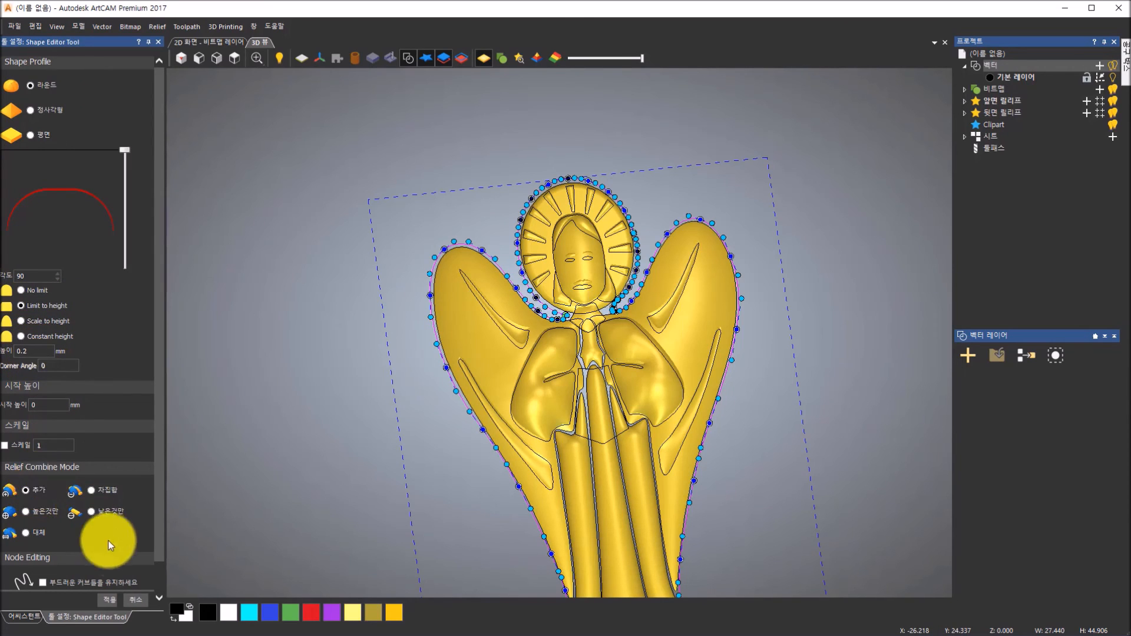
{"action": "left_click", "coordinate": [108, 596]}
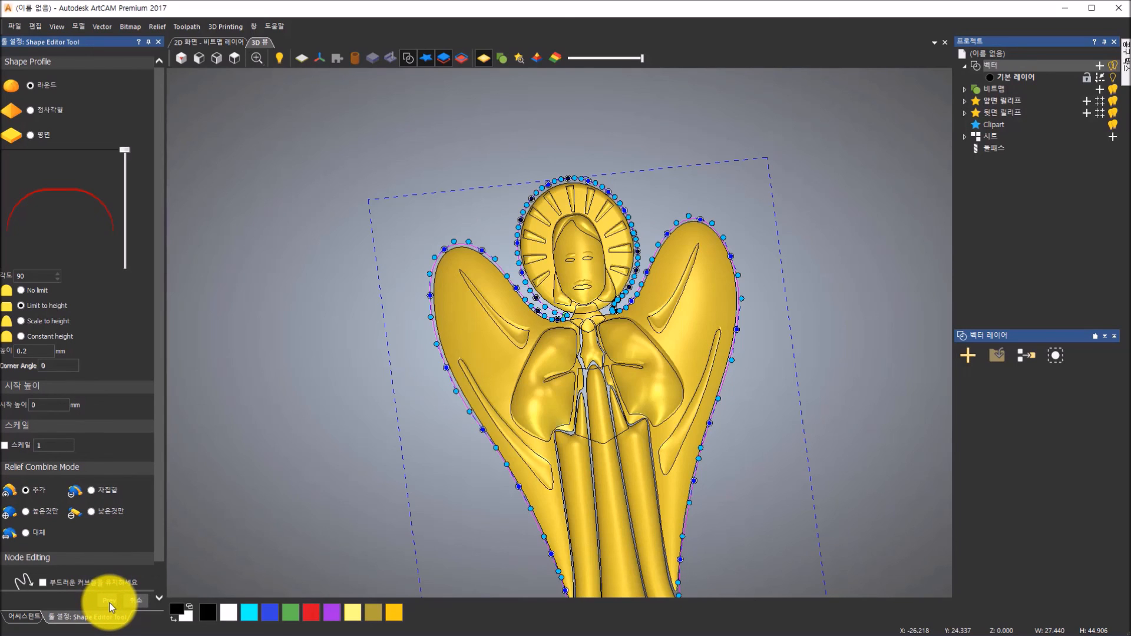
{"action": "left_click", "coordinate": [110, 601]}
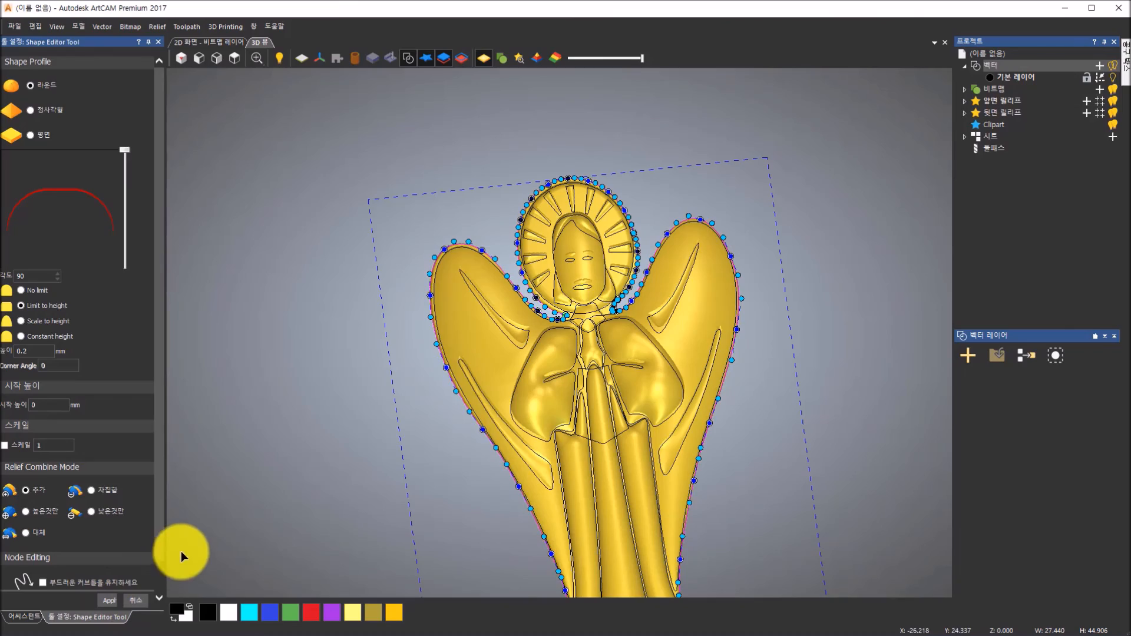
{"action": "scroll", "coordinate": [483, 341], "scroll_direction": "up", "scroll_amount": 5}
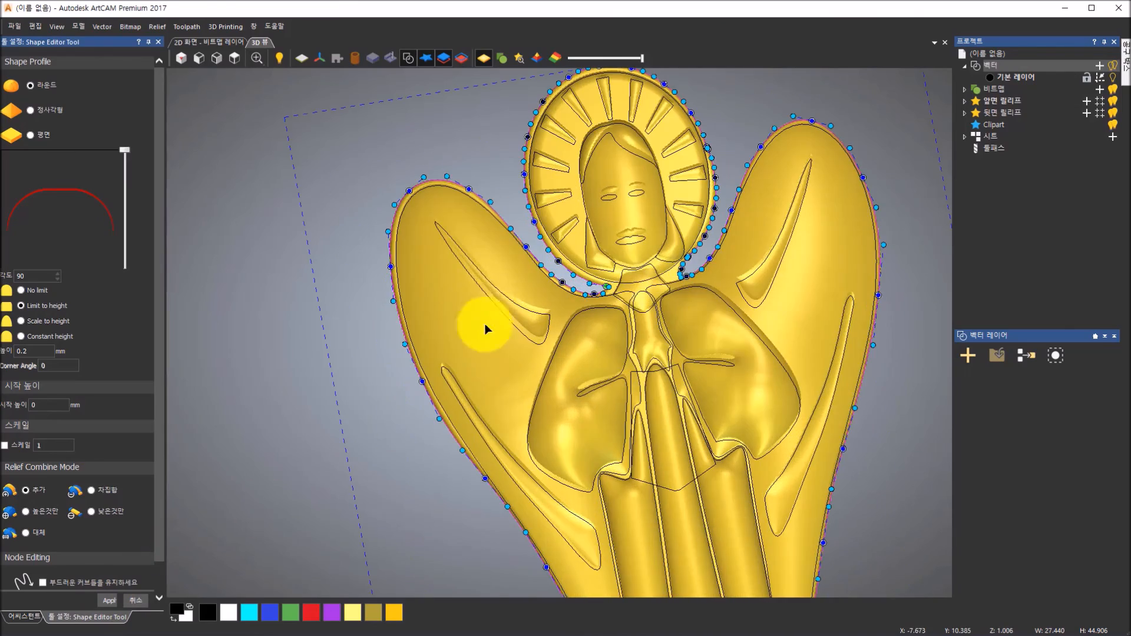
{"action": "left_click_drag", "start_coordinate": [516, 416], "coordinate": [521, 370]}
{"action": "scroll", "coordinate": [521, 370], "scroll_direction": "down", "scroll_amount": 5}
{"action": "scroll", "coordinate": [610, 483], "scroll_direction": "down", "scroll_amount": 3}
{"action": "scroll", "coordinate": [624, 560], "scroll_direction": "up", "scroll_amount": 3}
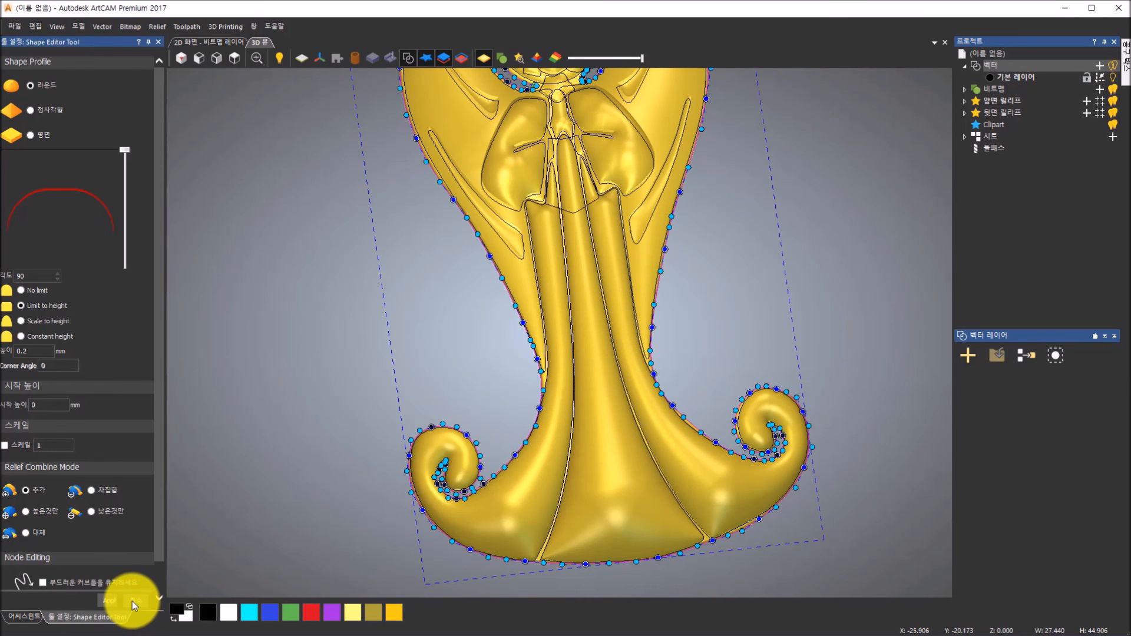
{"action": "left_click", "coordinate": [132, 601]}
{"action": "scroll", "coordinate": [298, 561], "scroll_direction": "up", "scroll_amount": 2}
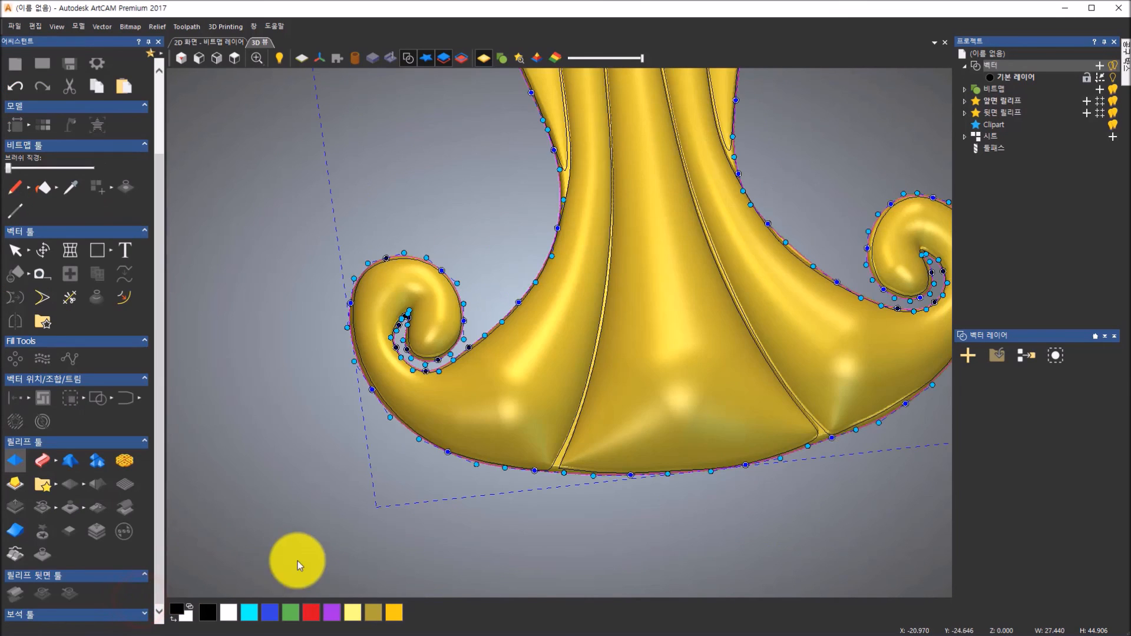
{"action": "left_click", "coordinate": [325, 553]}
Step: Hide the vectors and examine the whole angel relief with its outer border, ending in the top-down view
{"action": "scroll", "coordinate": [687, 384], "scroll_direction": "down", "scroll_amount": 3}
{"action": "scroll", "coordinate": [687, 384], "scroll_direction": "down", "scroll_amount": 1}
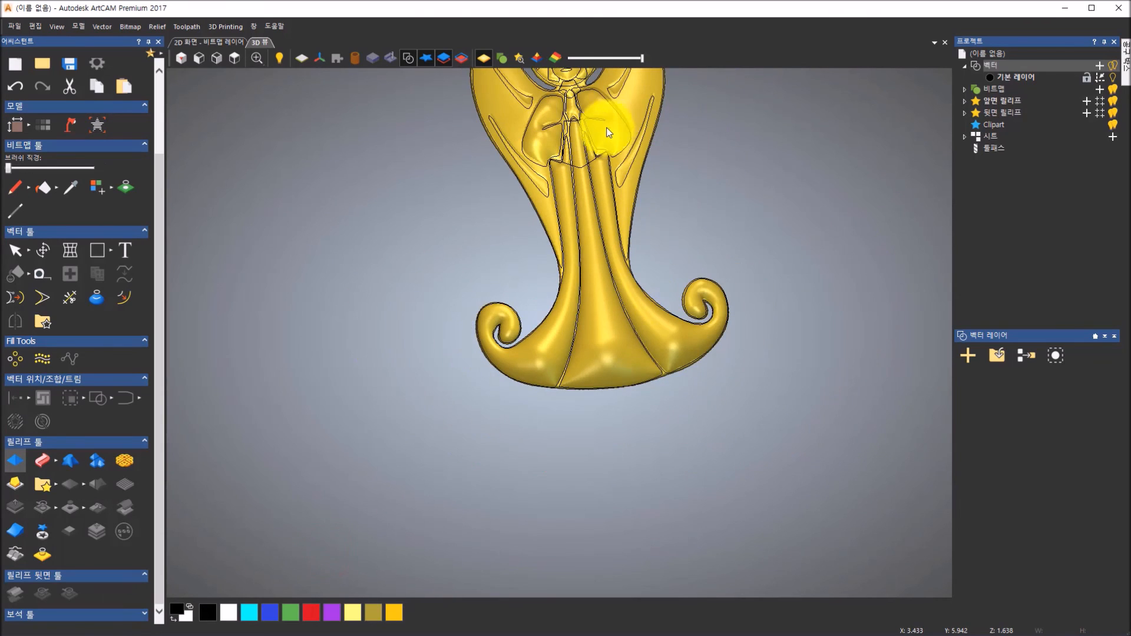
{"action": "scroll", "coordinate": [602, 112], "scroll_direction": "up", "scroll_amount": 2}
{"action": "scroll", "coordinate": [602, 112], "scroll_direction": "down", "scroll_amount": 2}
{"action": "scroll", "coordinate": [603, 112], "scroll_direction": "up", "scroll_amount": 2}
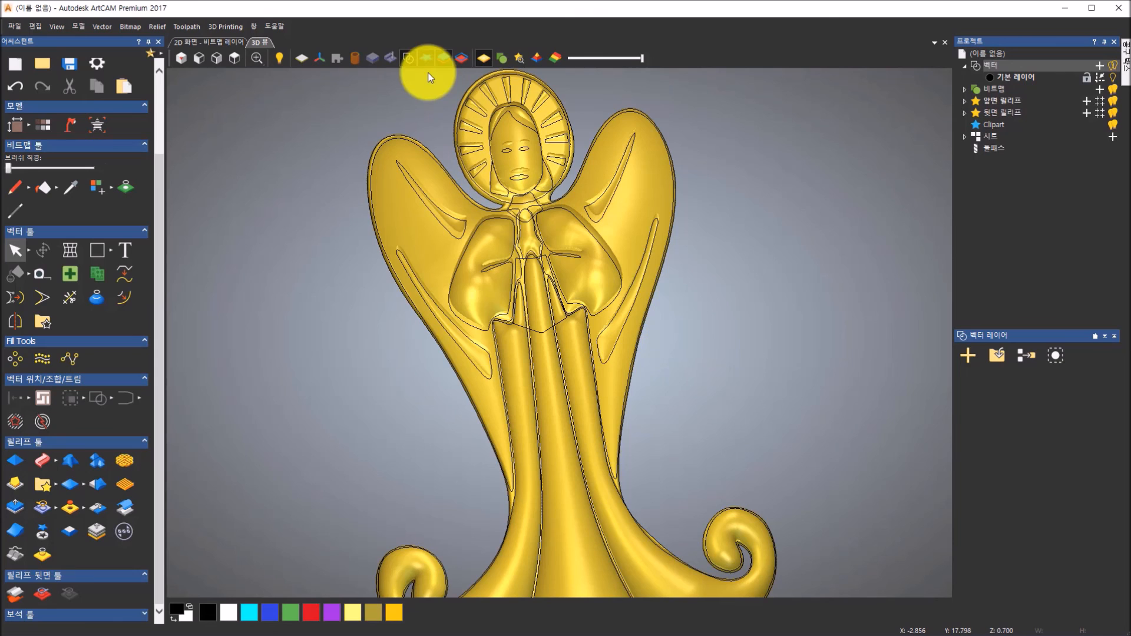
{"action": "left_click", "coordinate": [415, 58]}
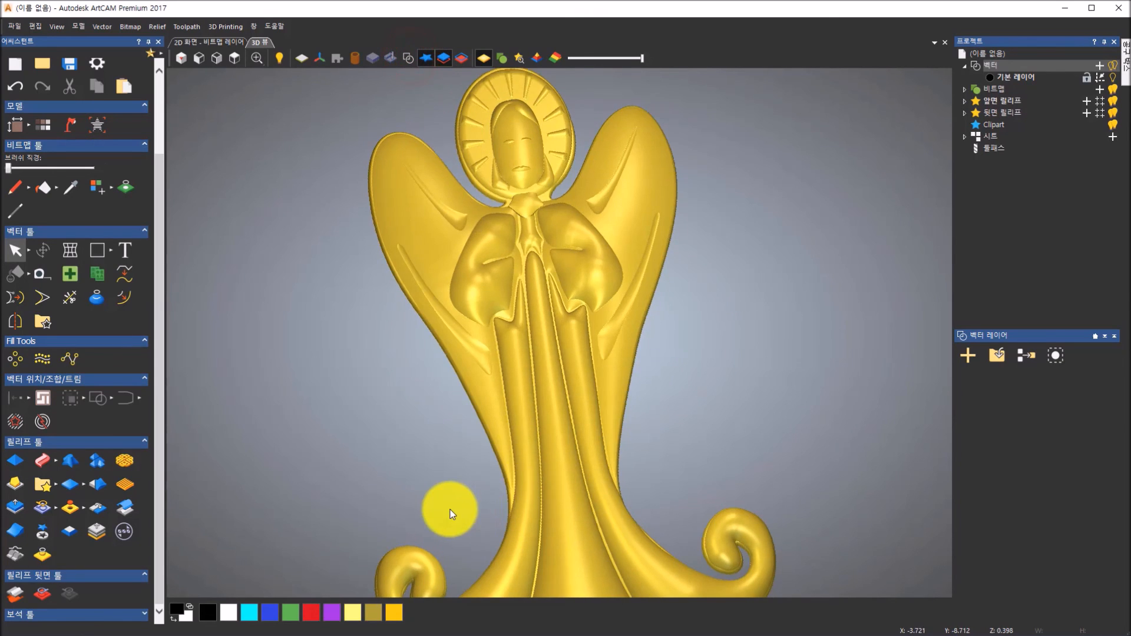
{"action": "scroll", "coordinate": [525, 511], "scroll_direction": "down", "scroll_amount": 4}
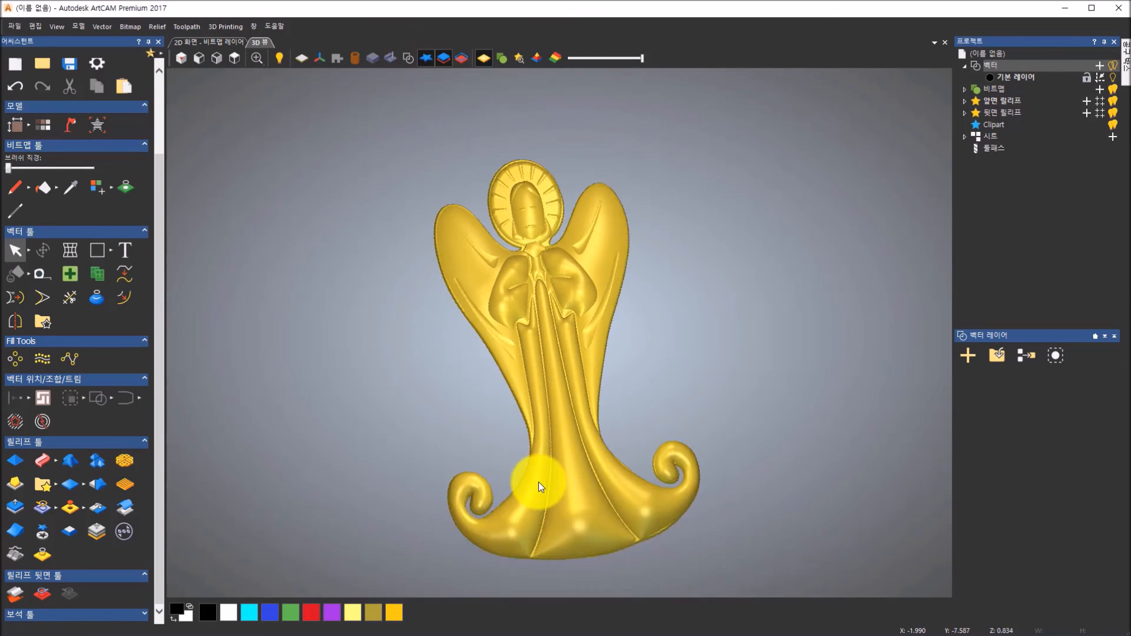
{"action": "left_click", "coordinate": [238, 53]}
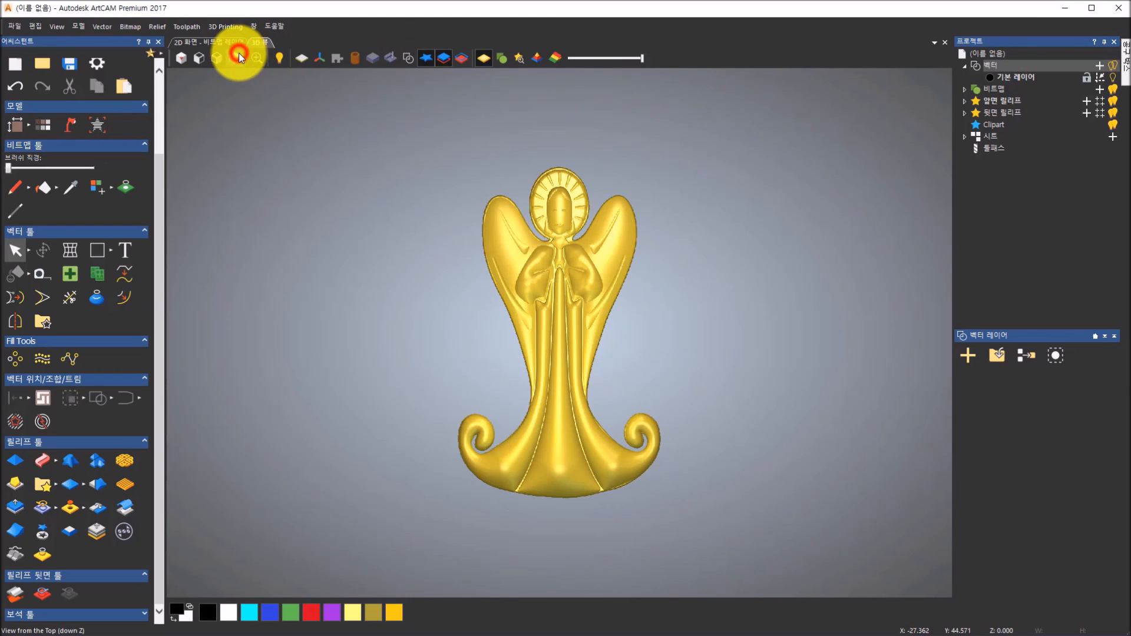